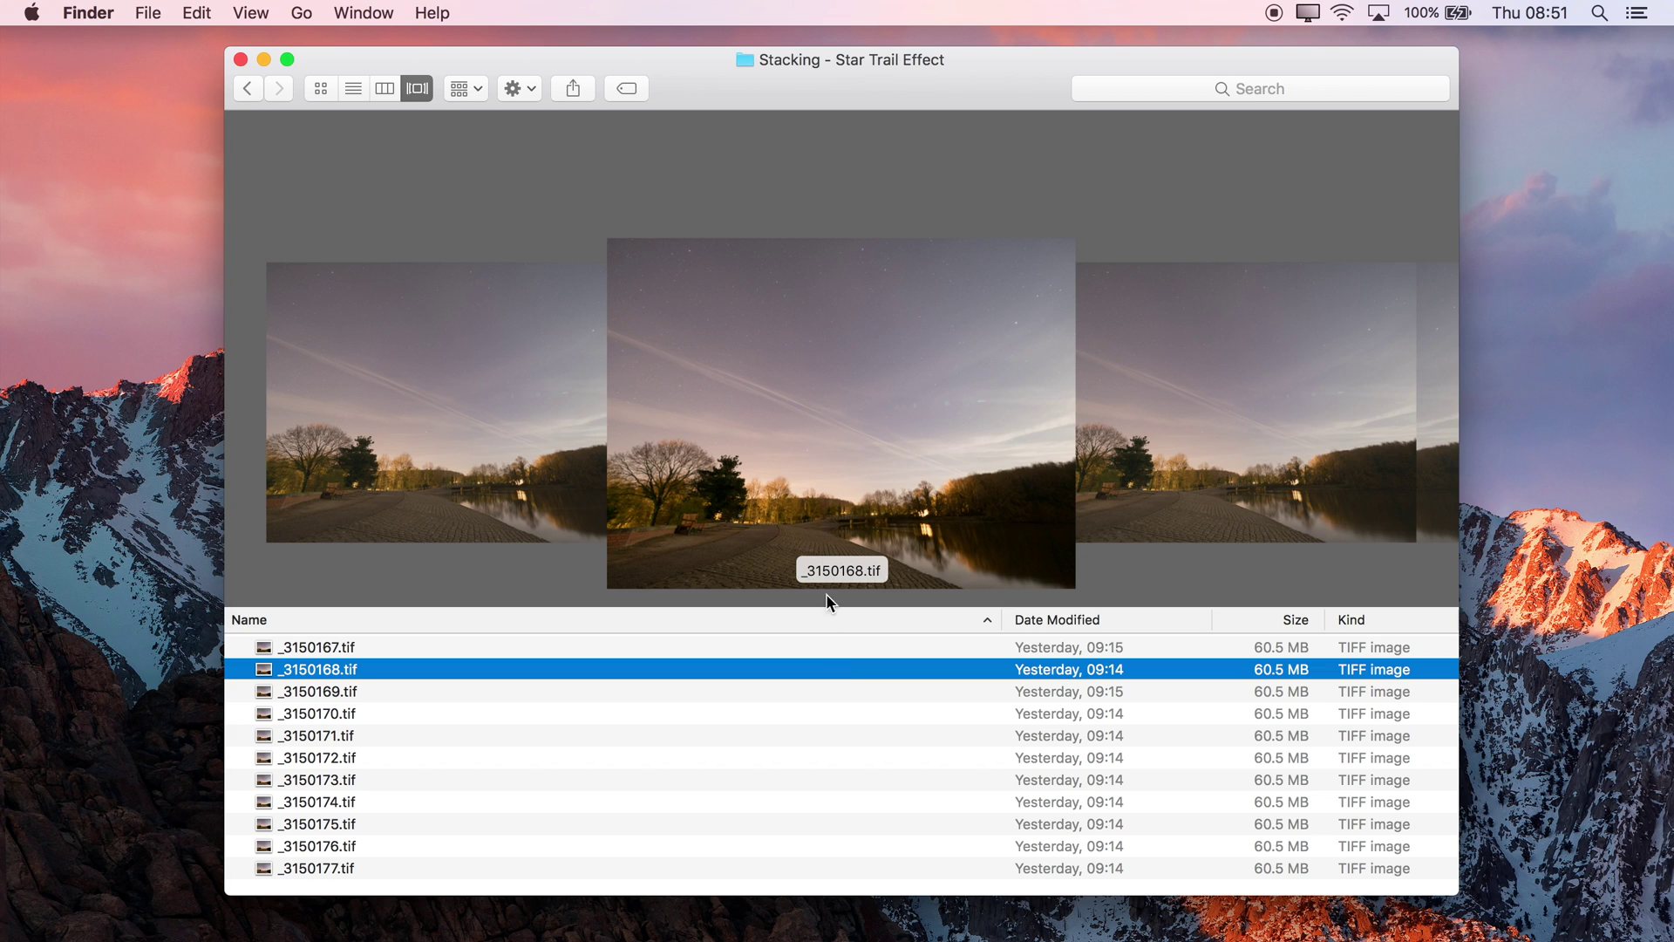
- Preview the next two star-trail TIFF frames in Finder, then switch to the Affinity Photo workspace
key("Down")
key("Down")
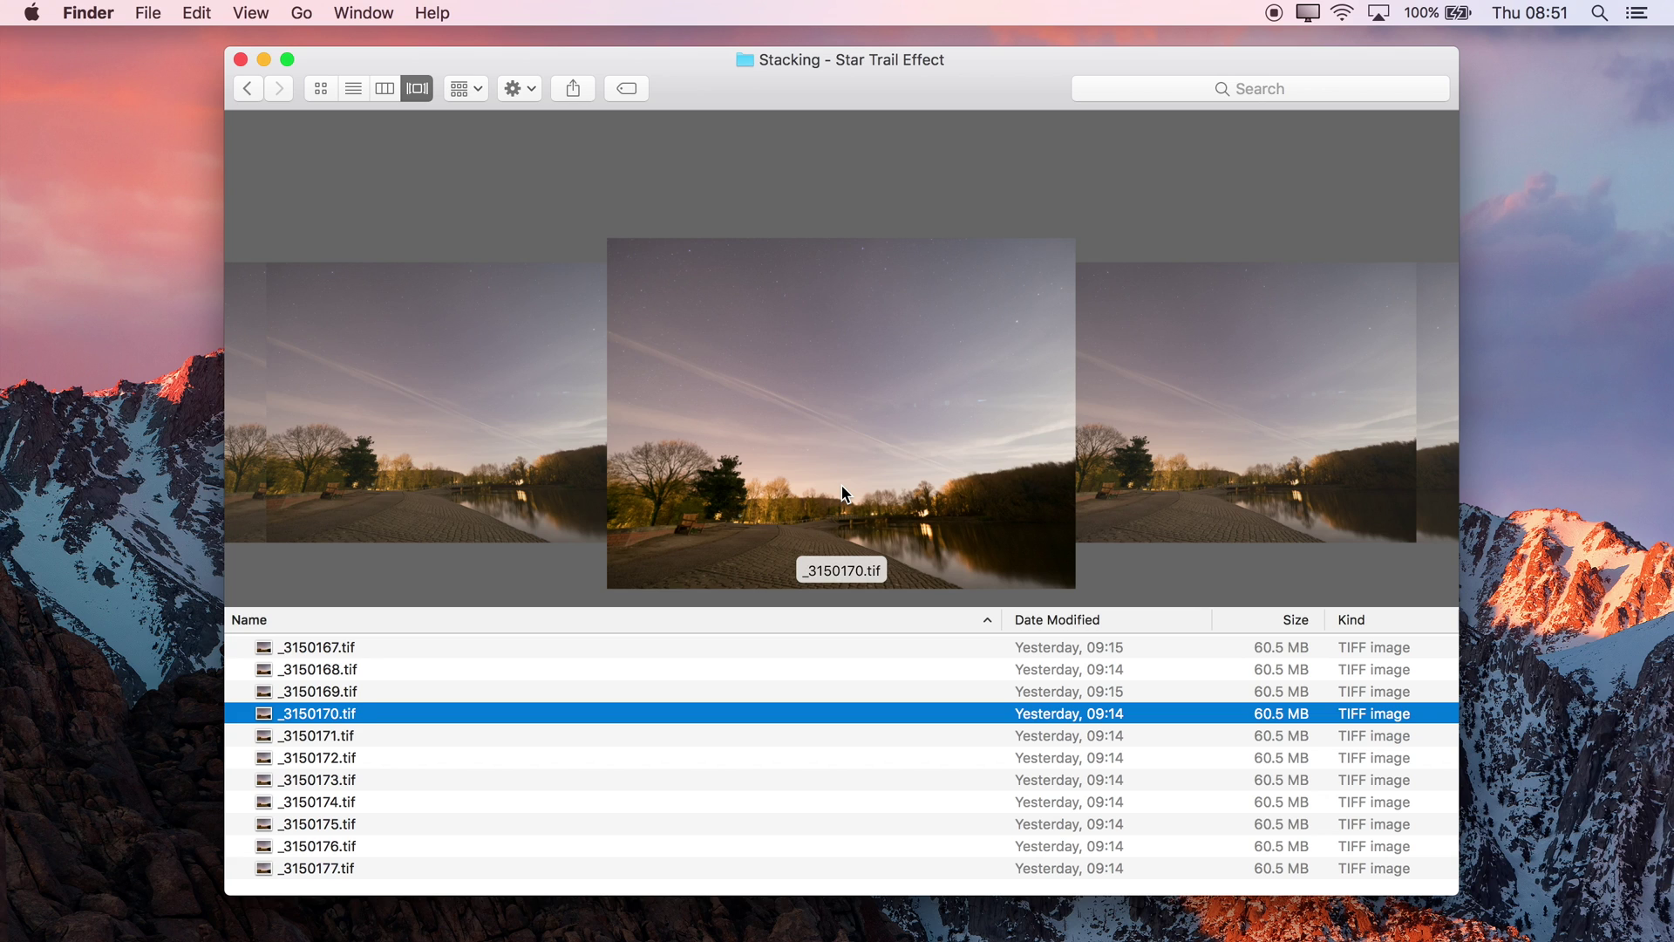
key("Down")
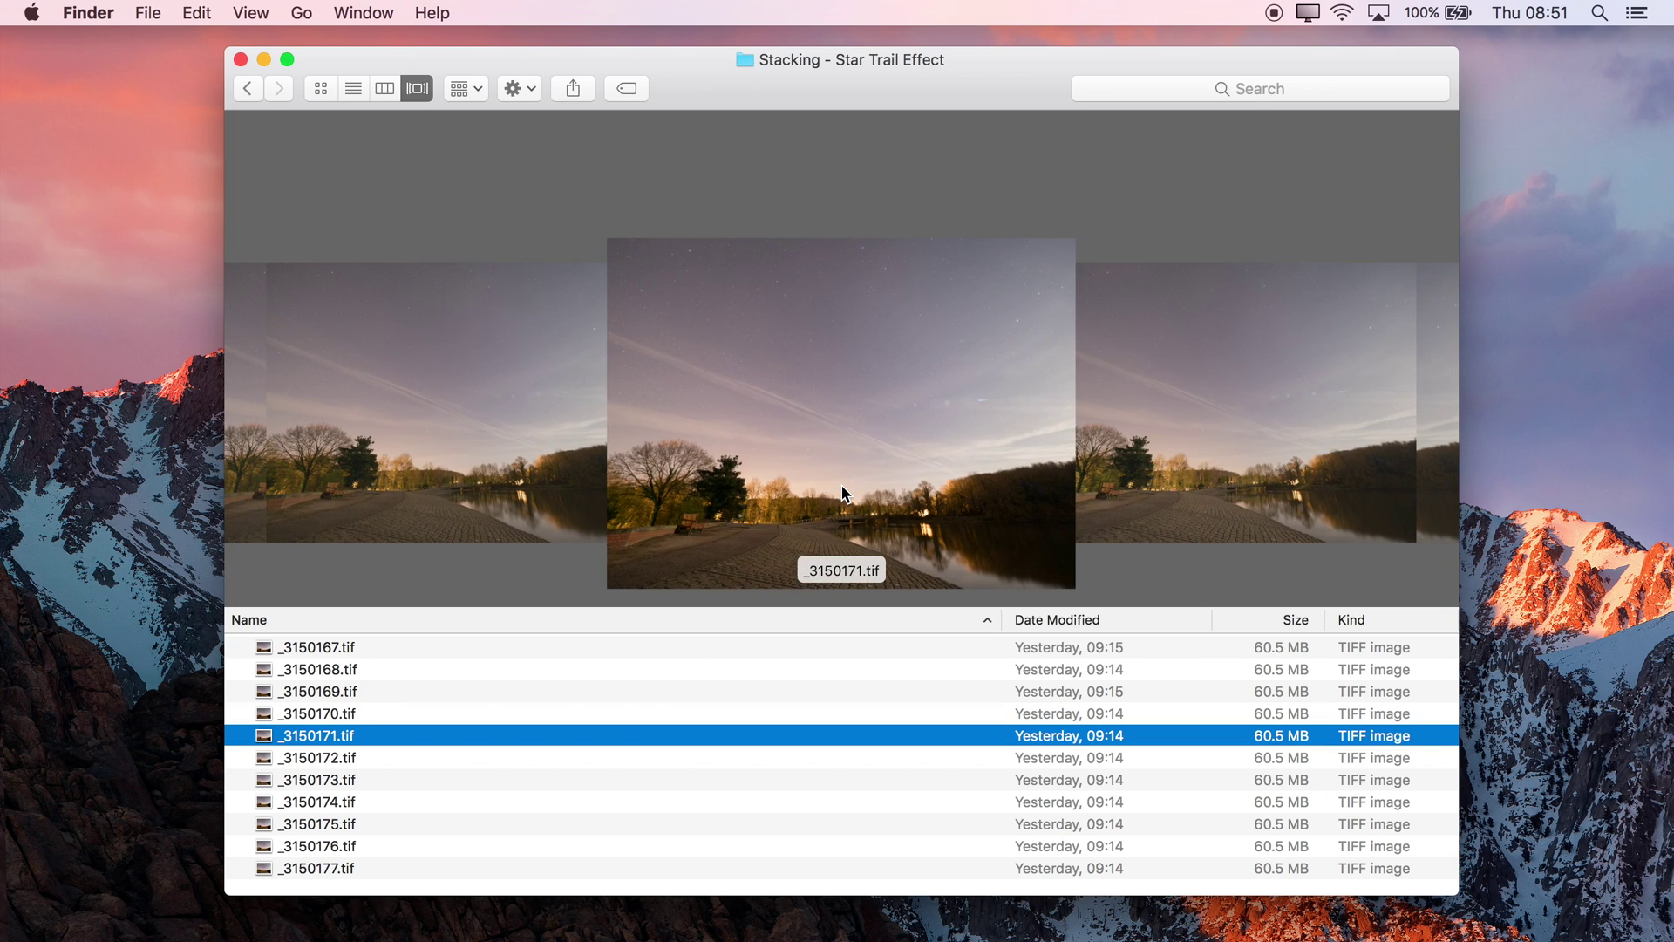
key("ctrl+Right")
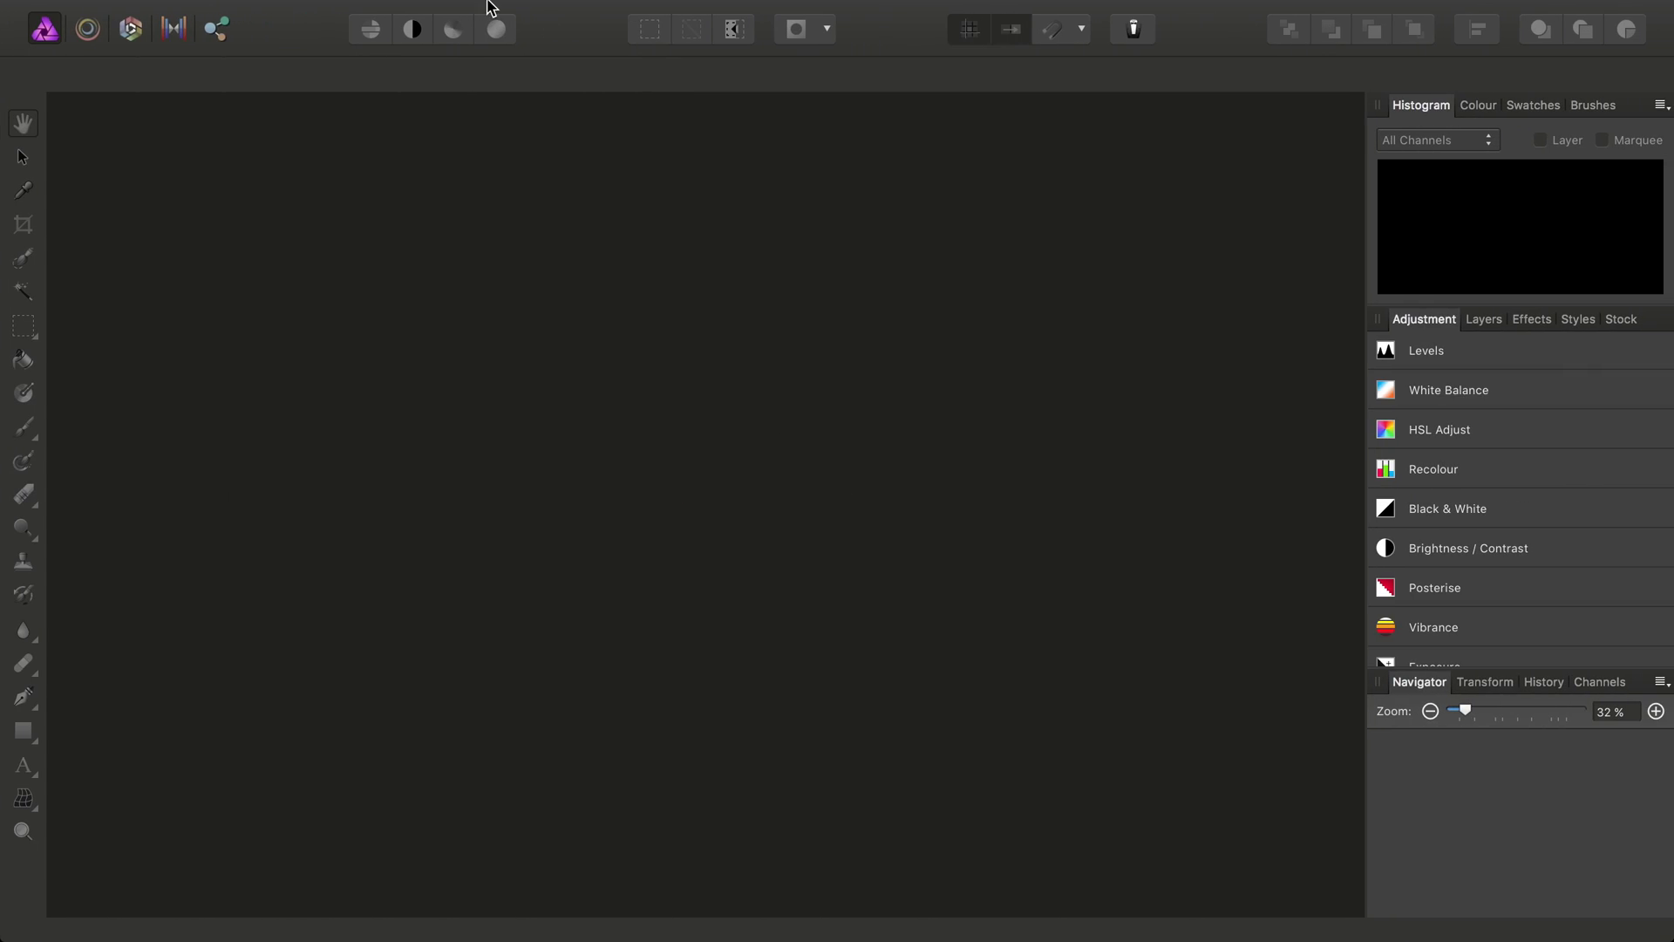
- Create a New Stack from TIFFs _3150167–_3150177 with Automatically Align Images turned off
mouse_move(493, 5)
left_click(213, 10)
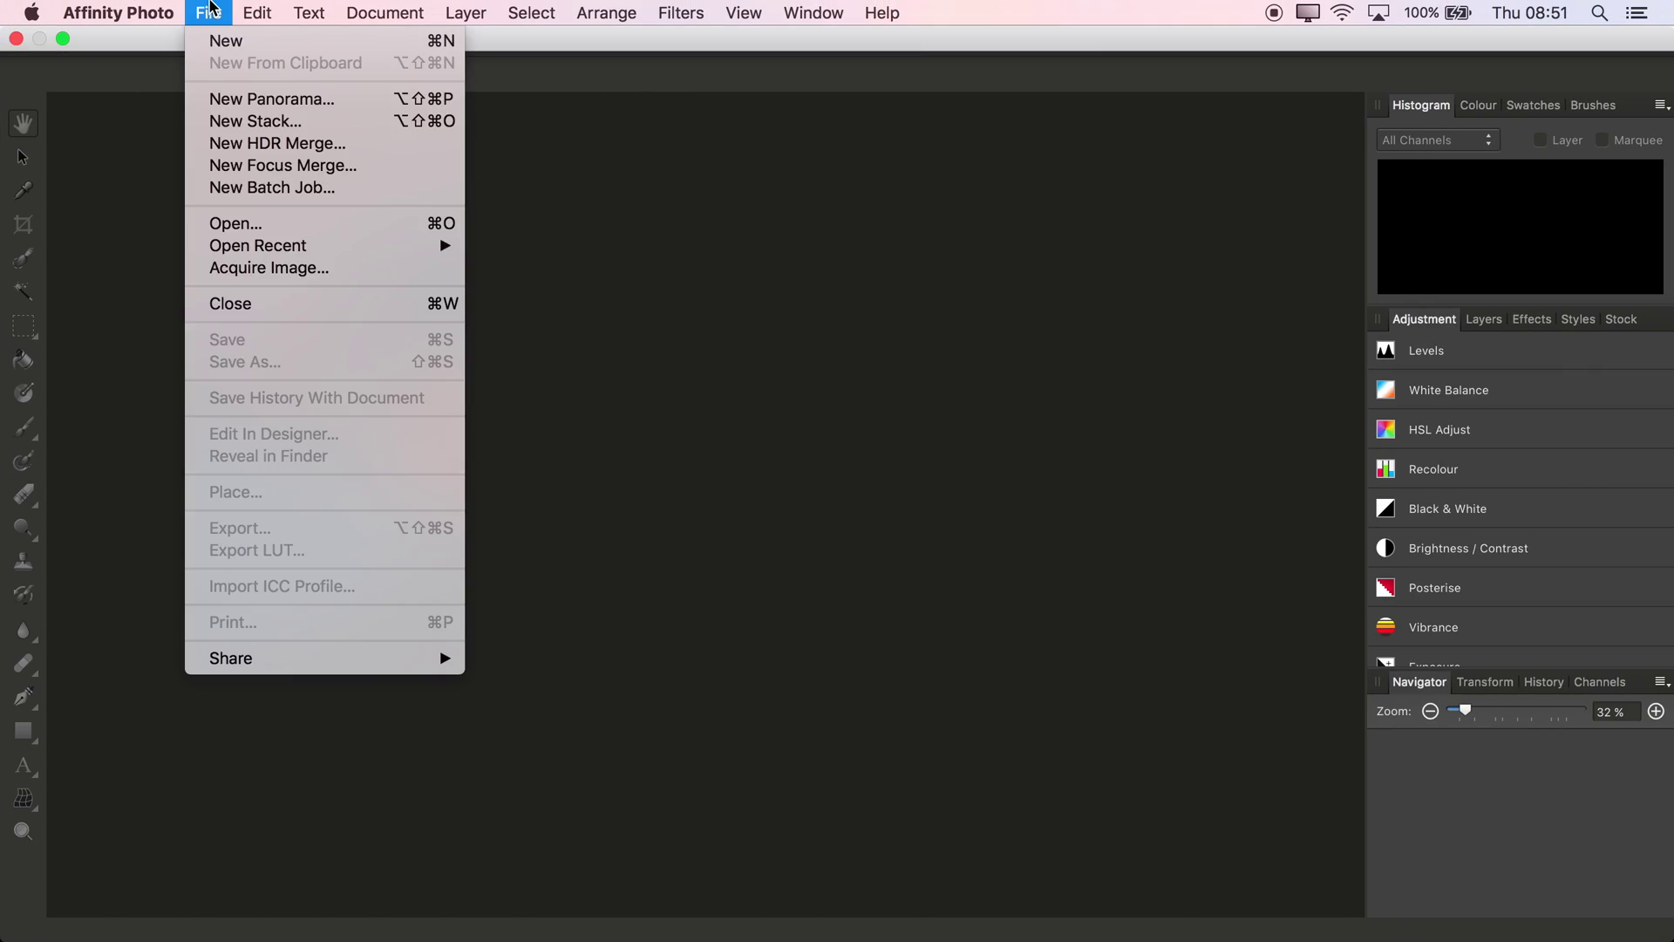
left_click(287, 123)
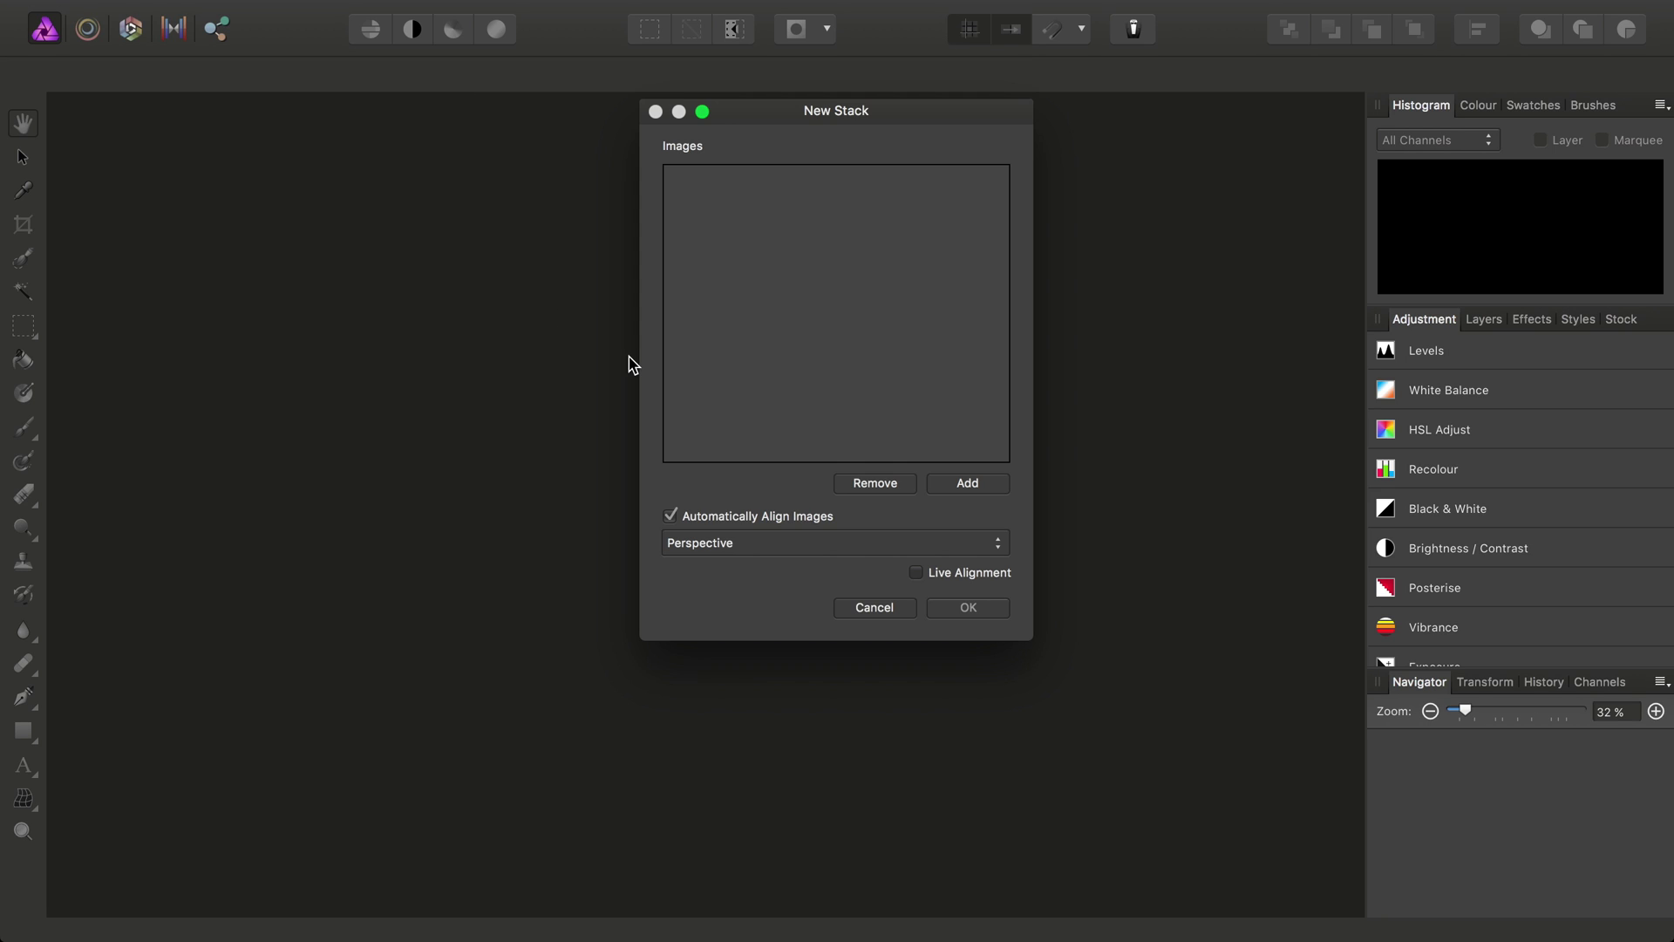
left_click(990, 490)
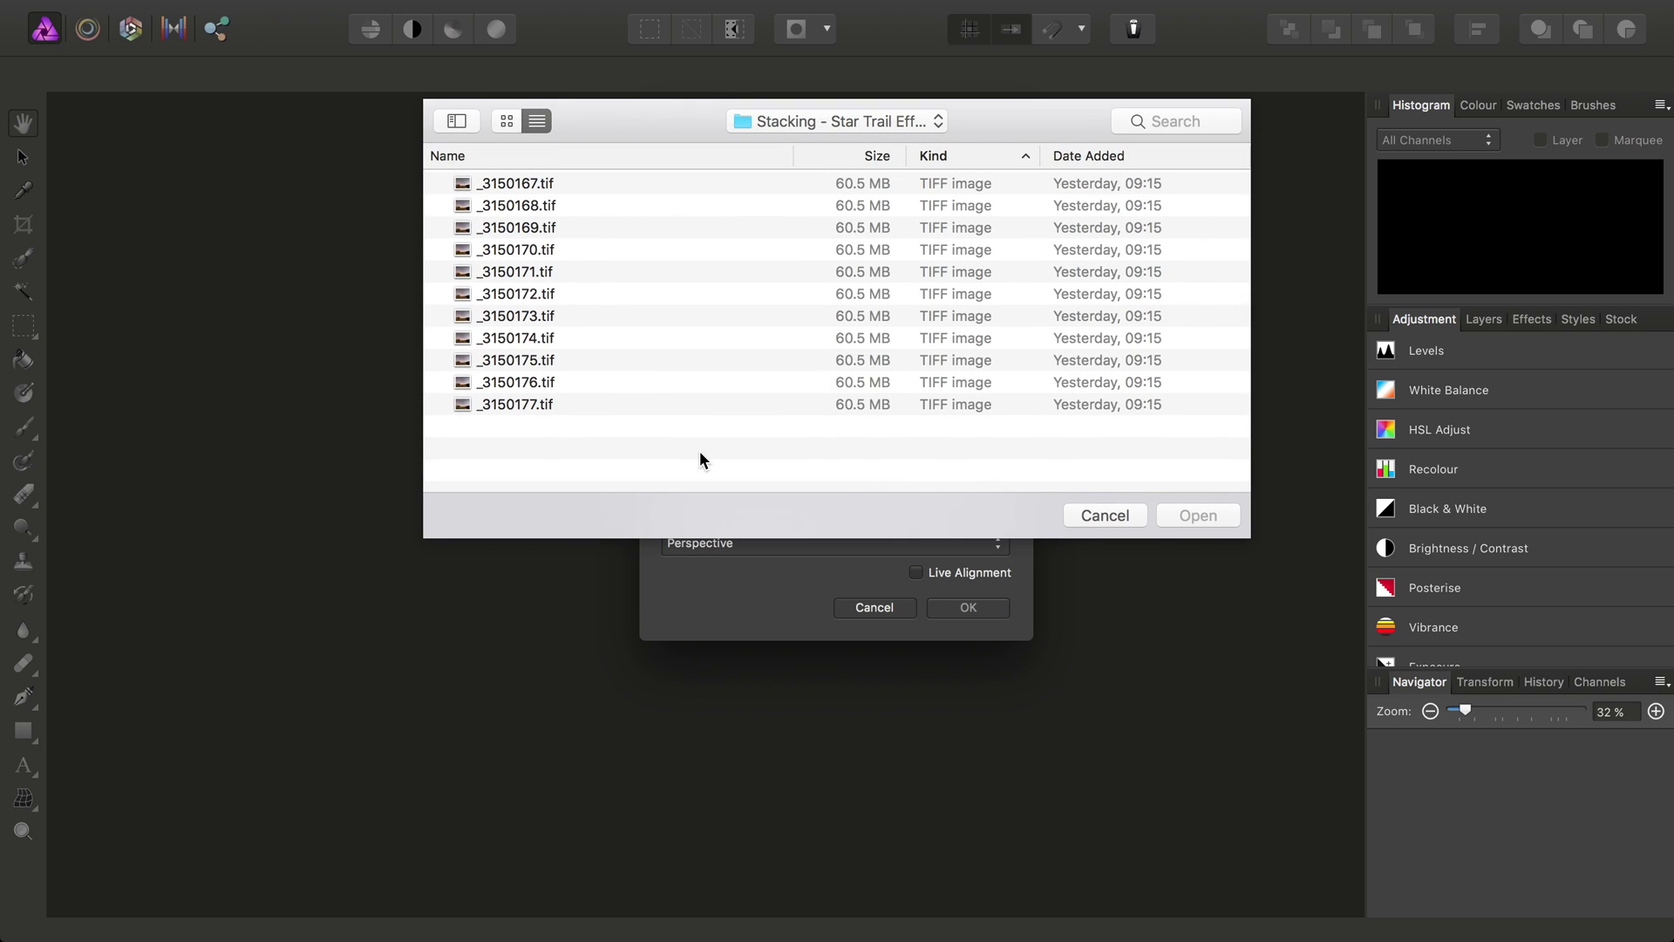
left_click_drag(700, 452, 565, 215)
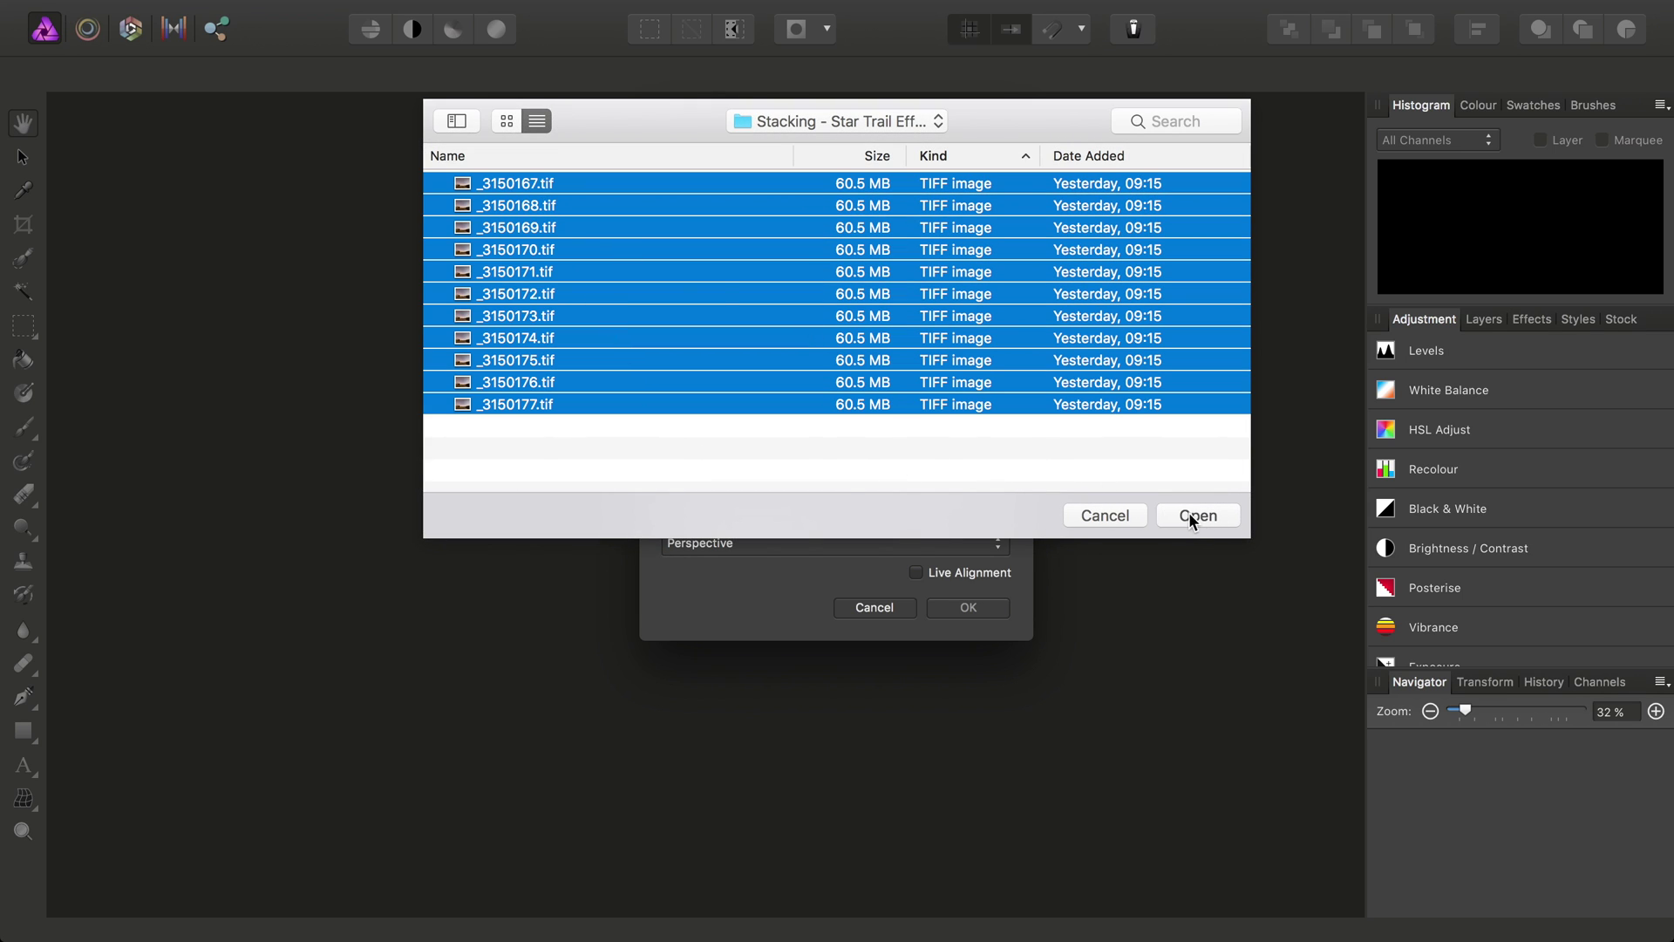
left_click(1193, 514)
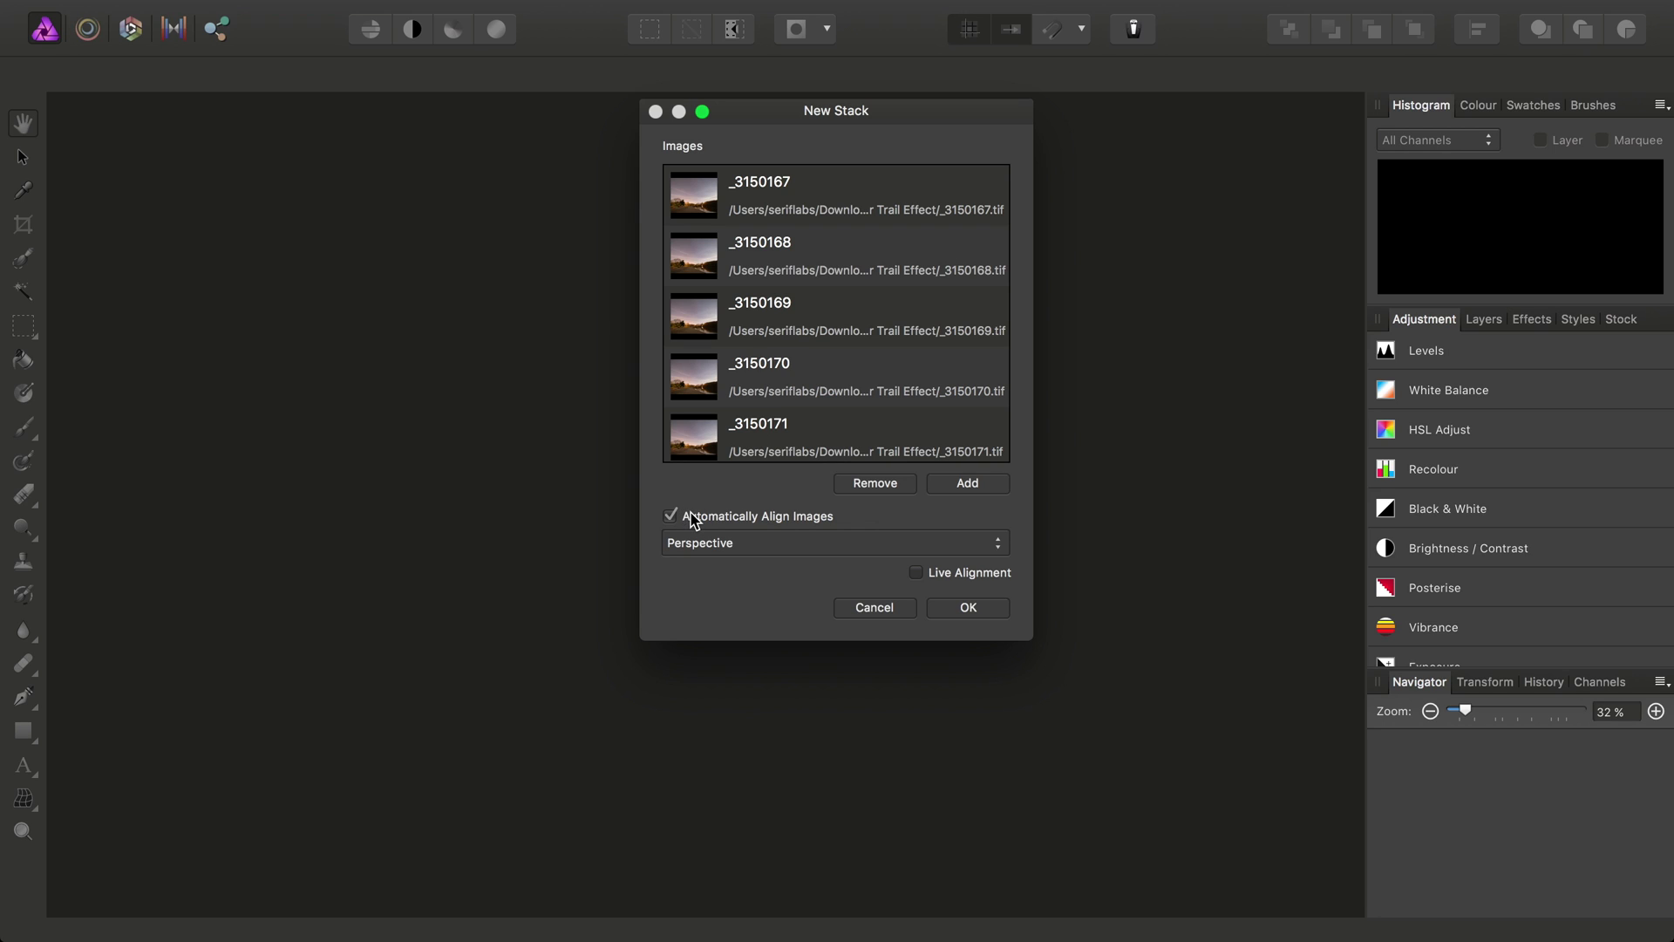
left_click(697, 518)
left_click(968, 612)
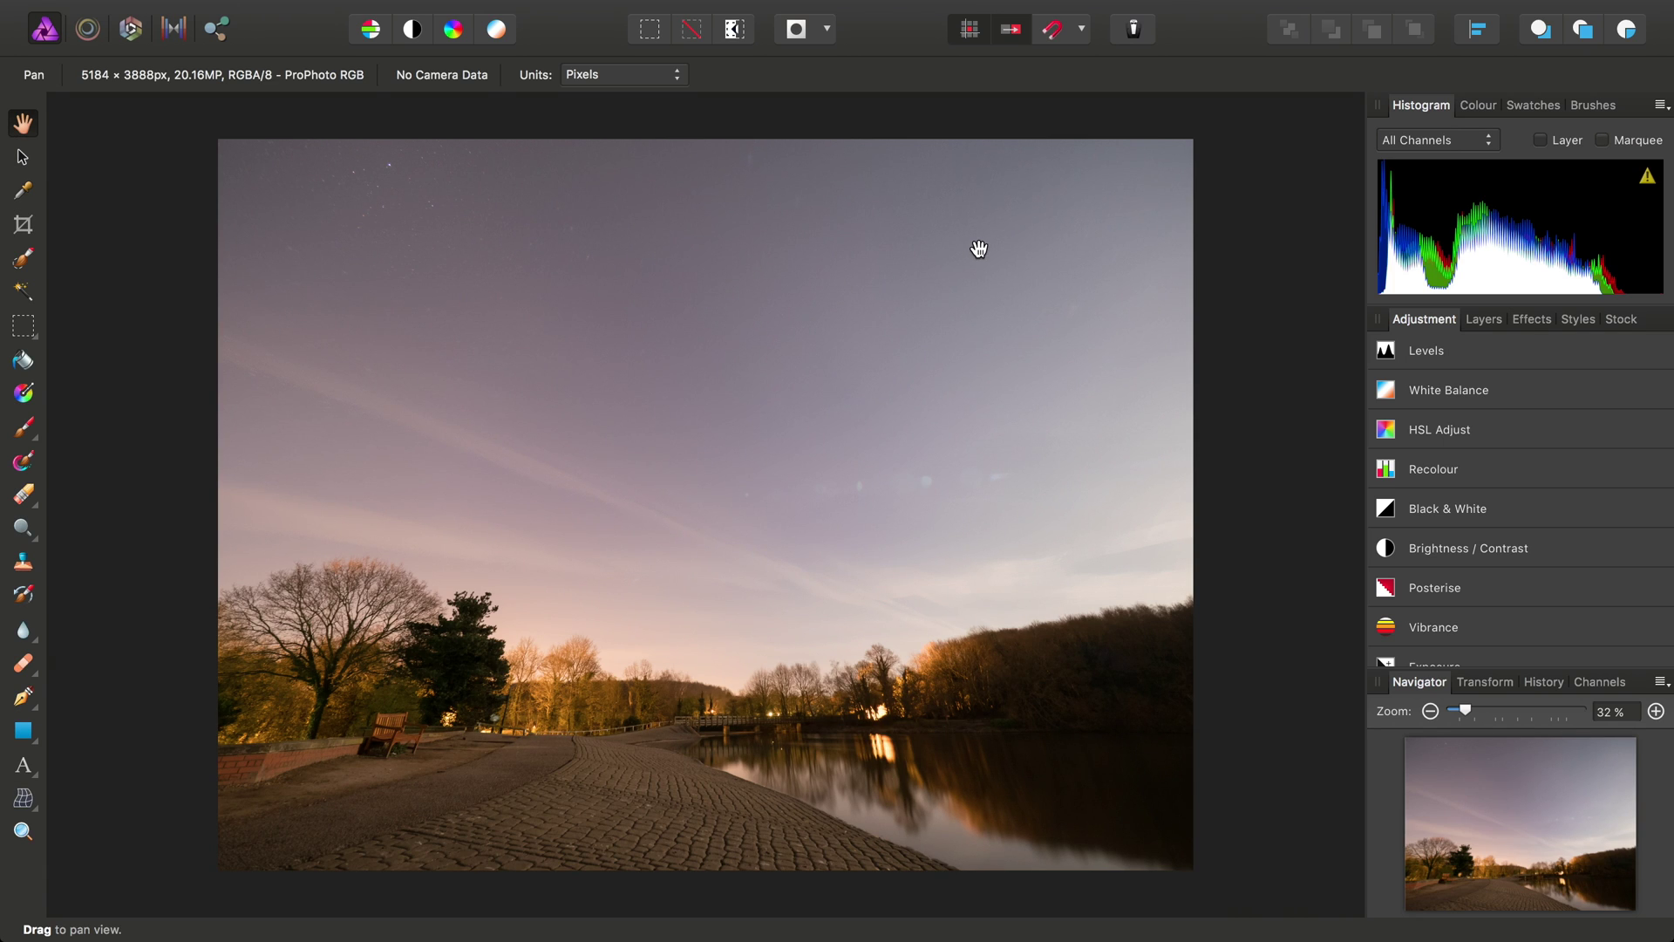
- In the Layers panel, try the Live Stack operator at Maximum, settle on Mean, and inspect the sky
left_click(1489, 323)
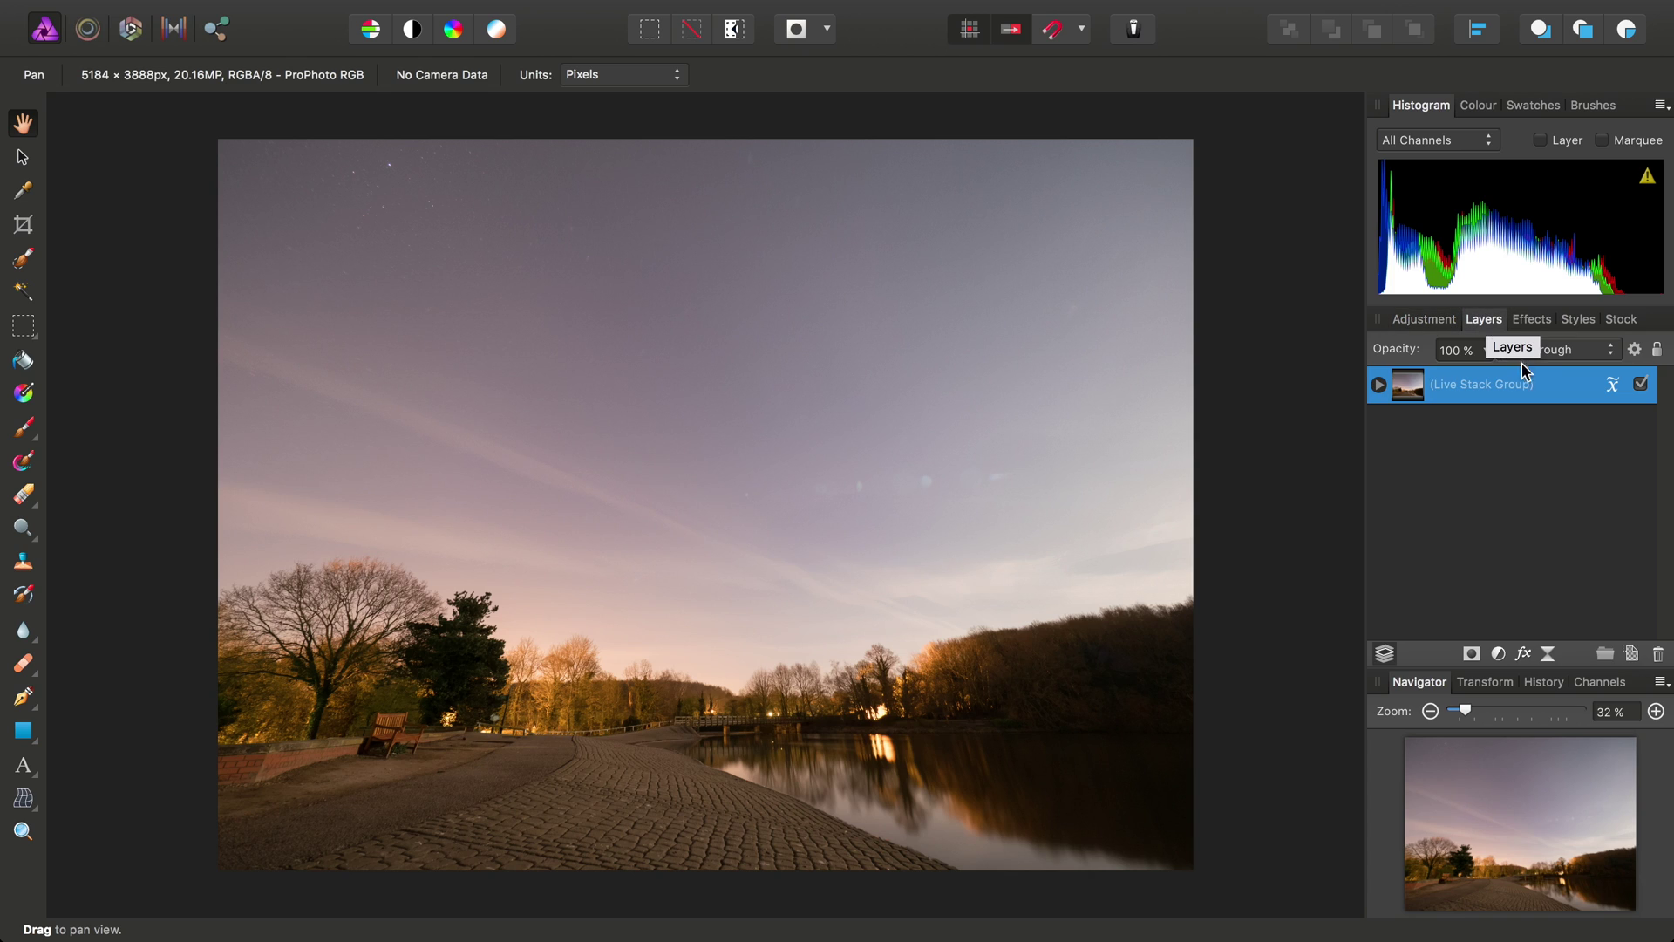
left_click(1614, 386)
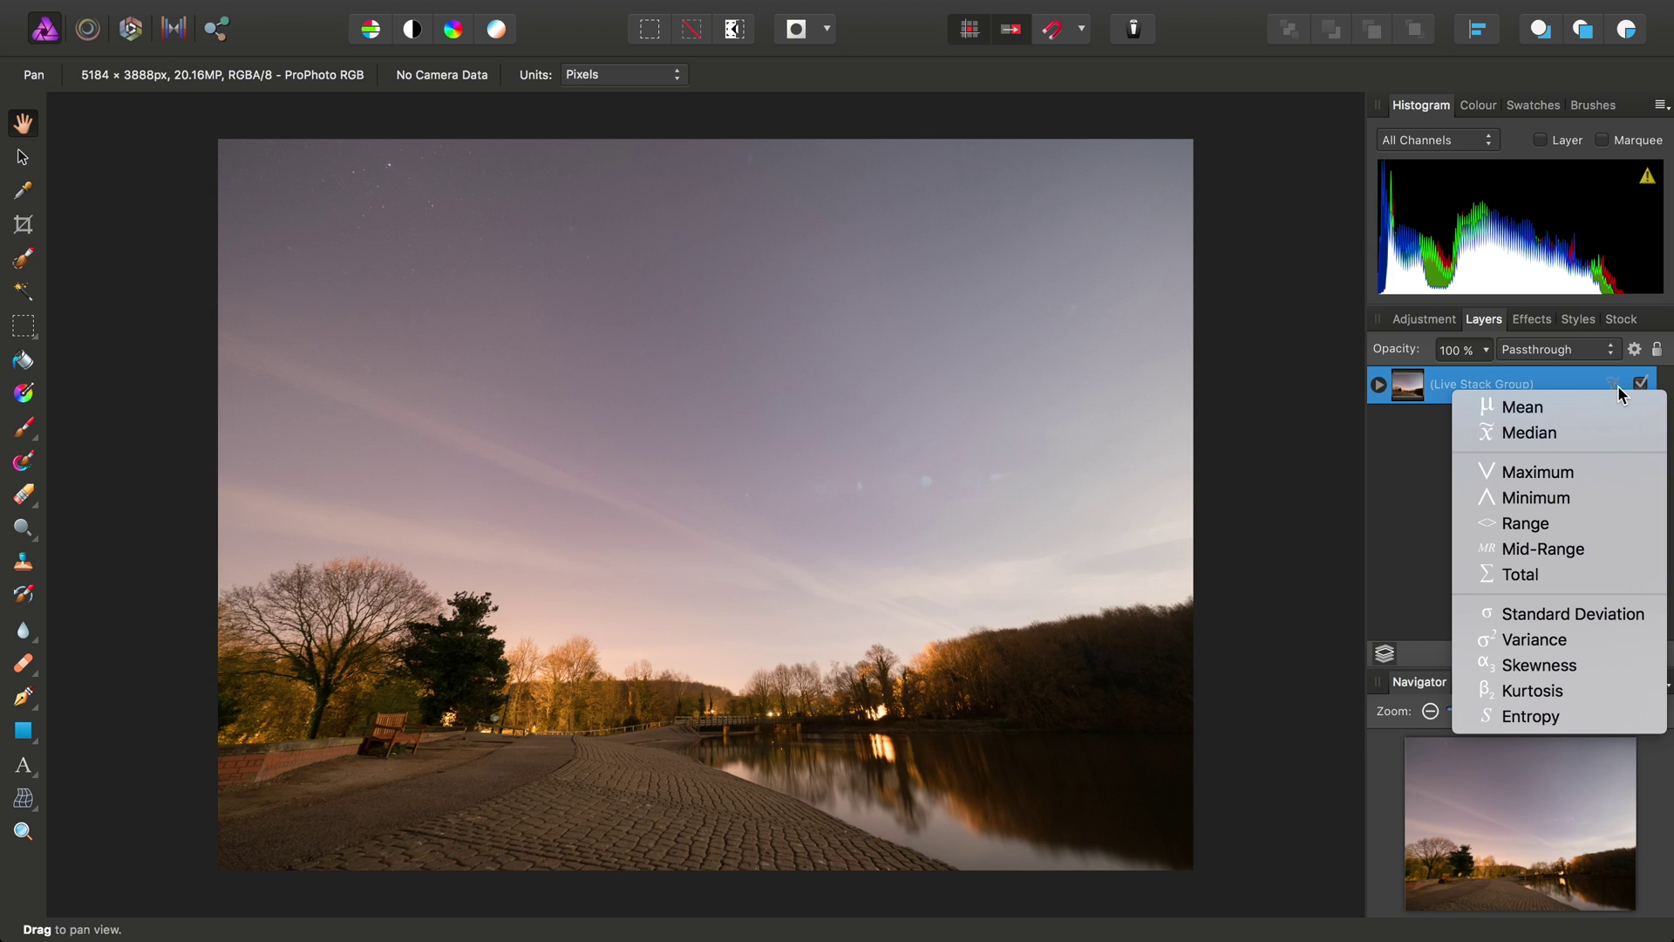
left_click(1572, 472)
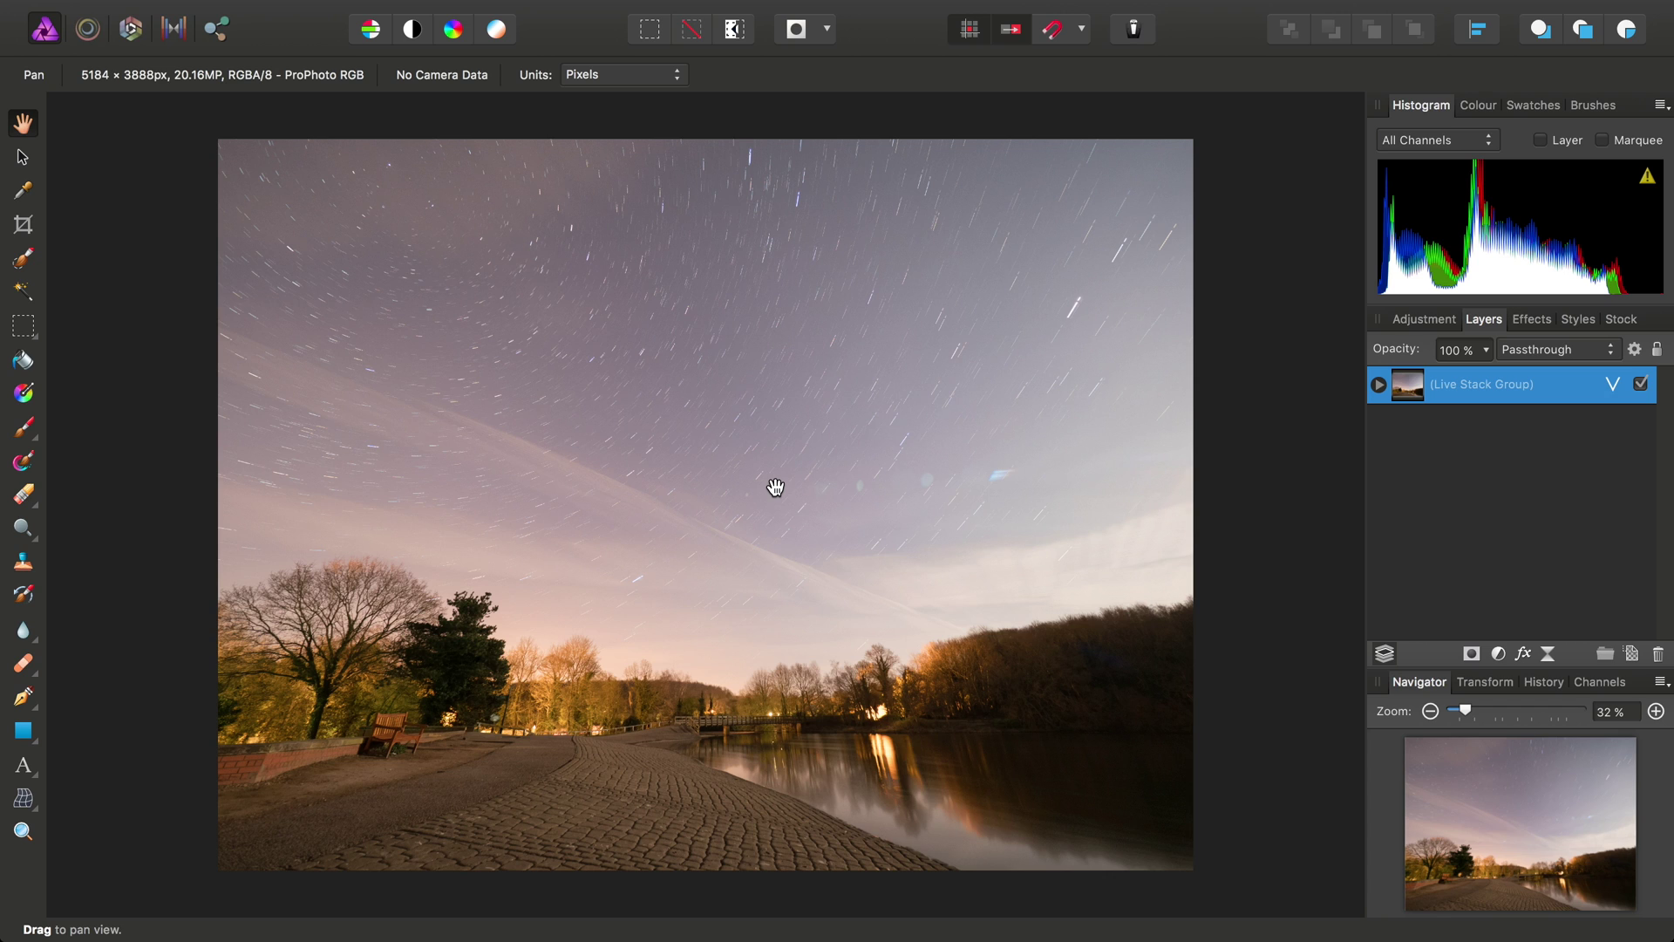
left_click(1614, 385)
left_click(1594, 407)
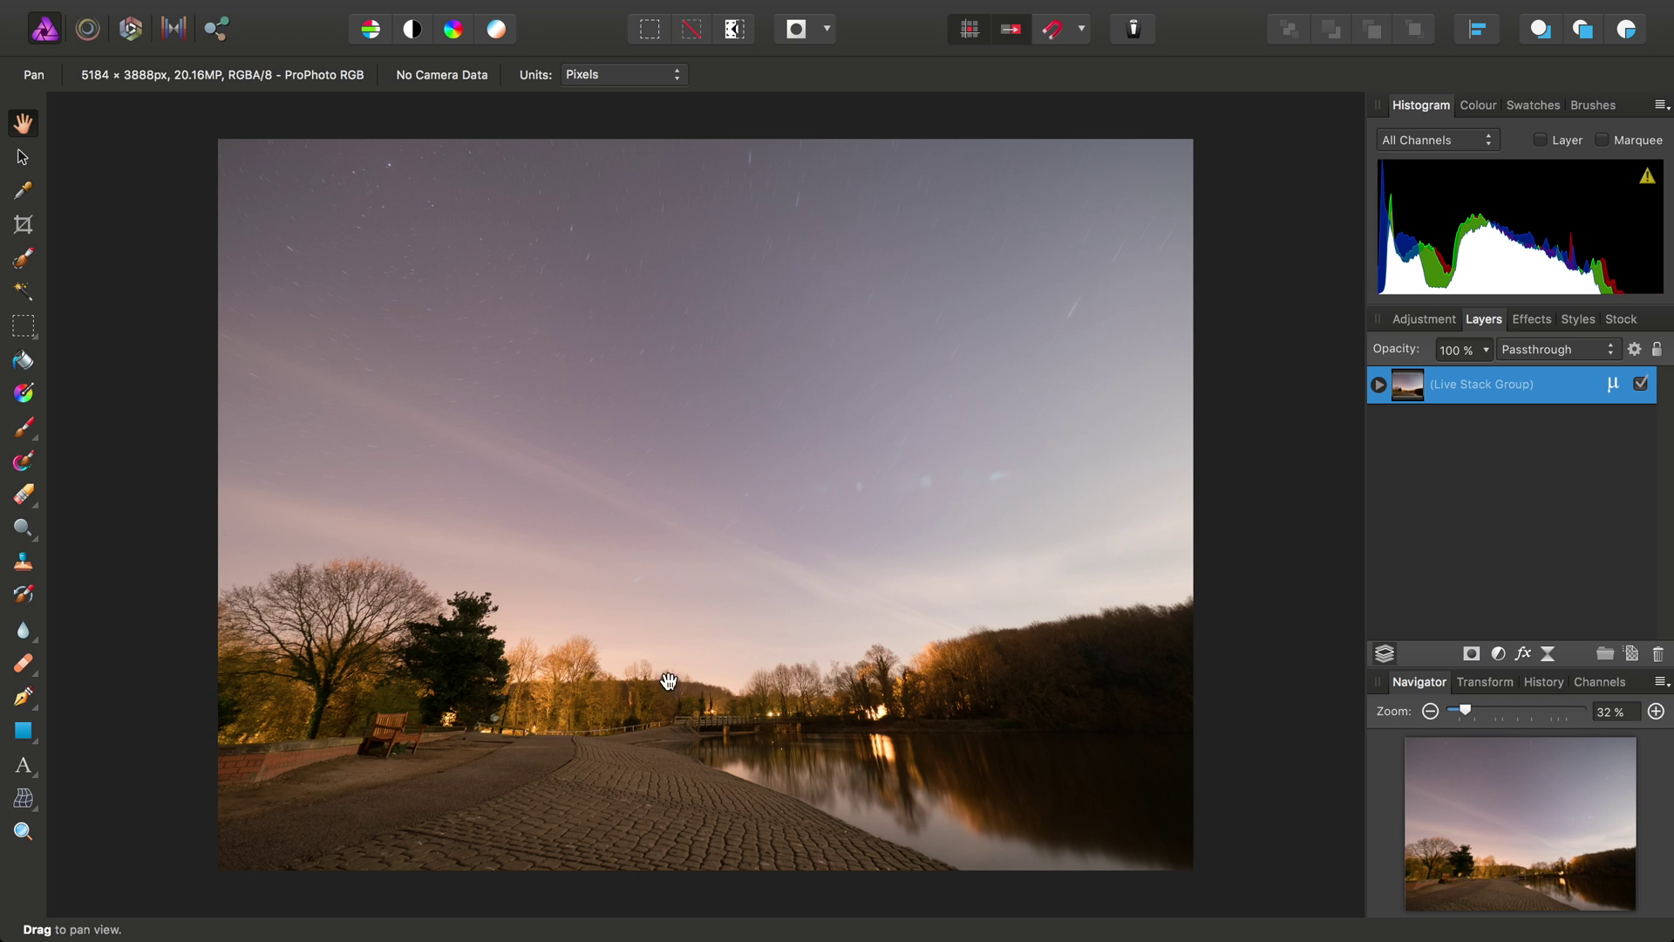
scroll(449, 738, "up", 5)
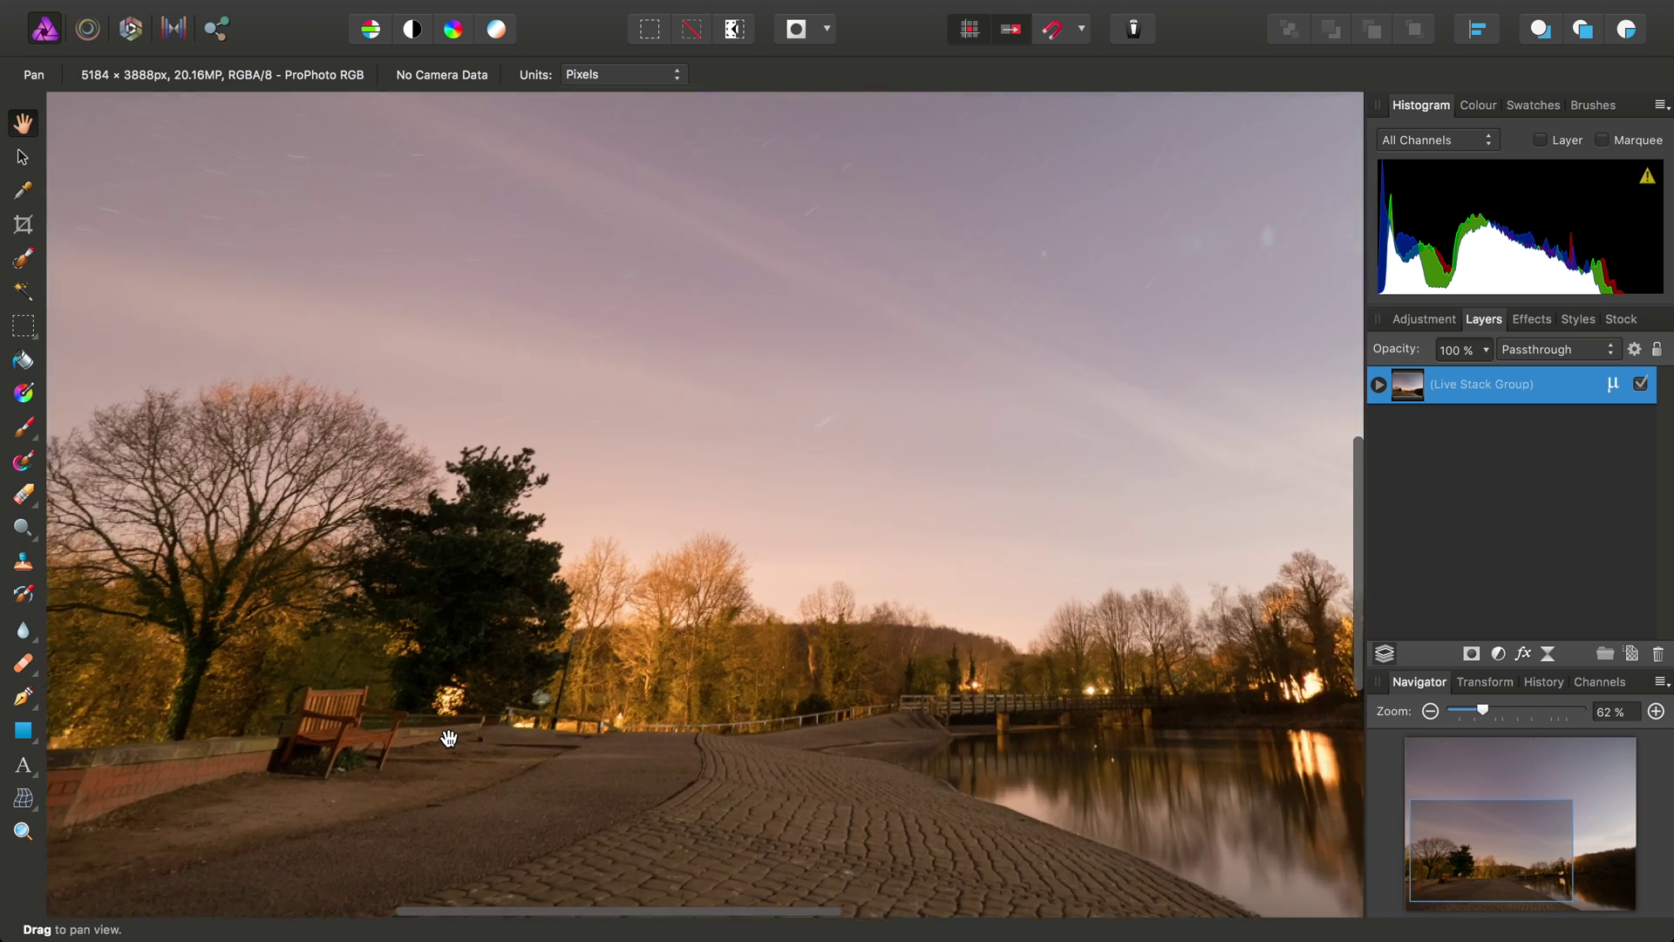
scroll(1055, 715, "right", 5)
scroll(1055, 715, "down", 2)
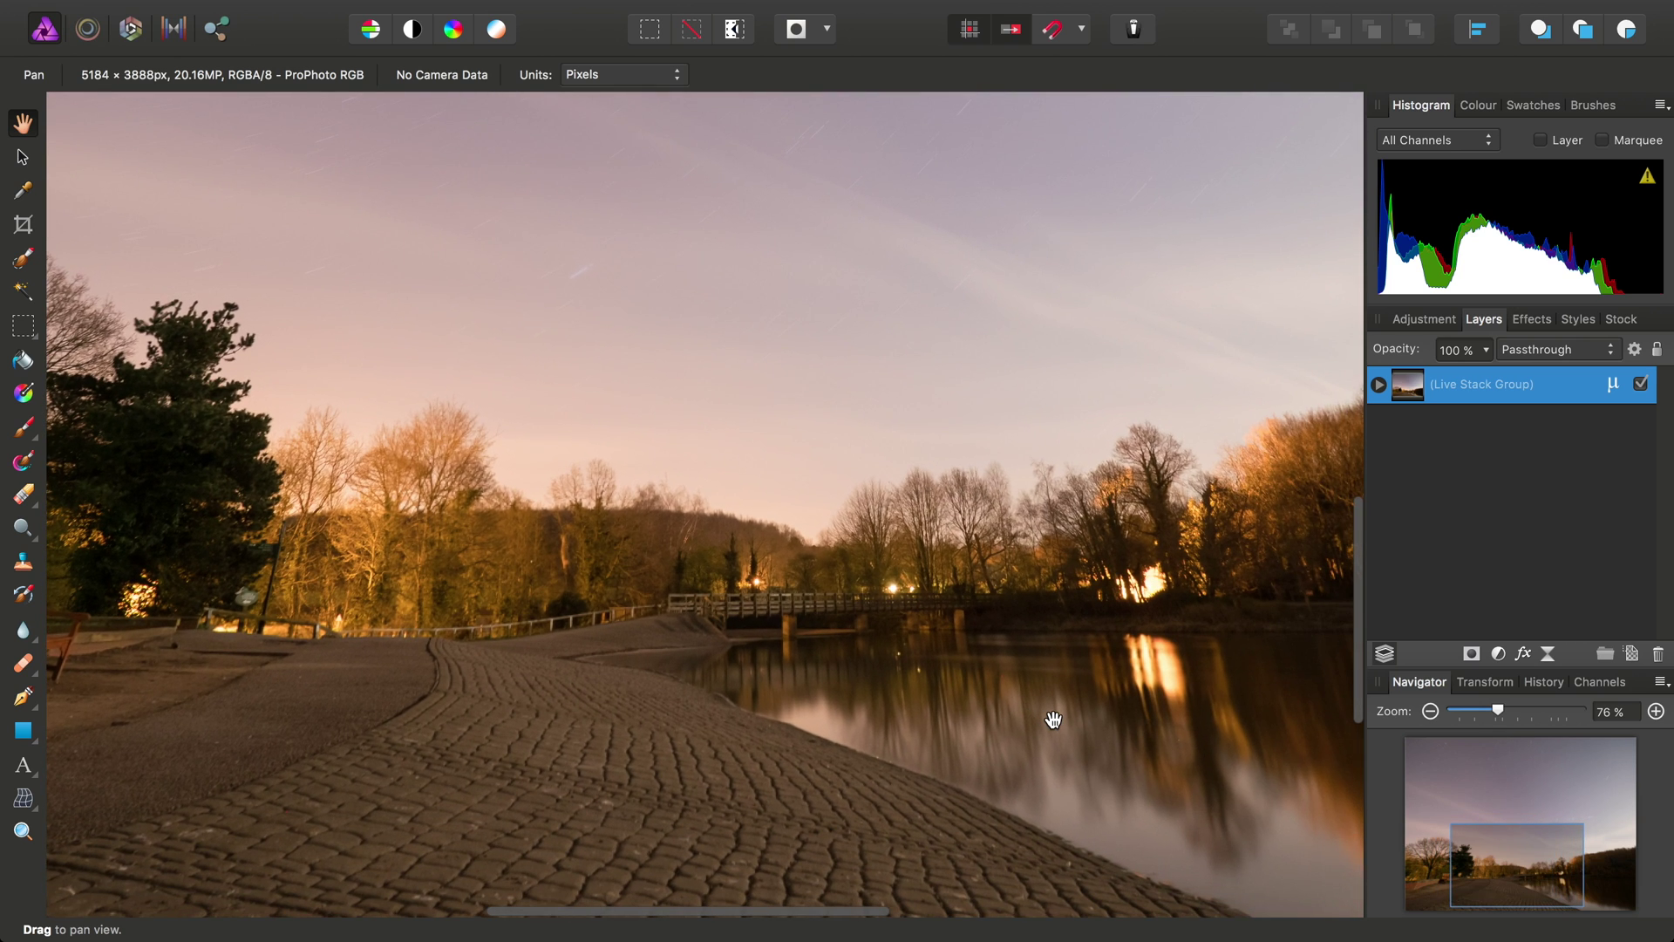
scroll(1138, 734, "right", 6)
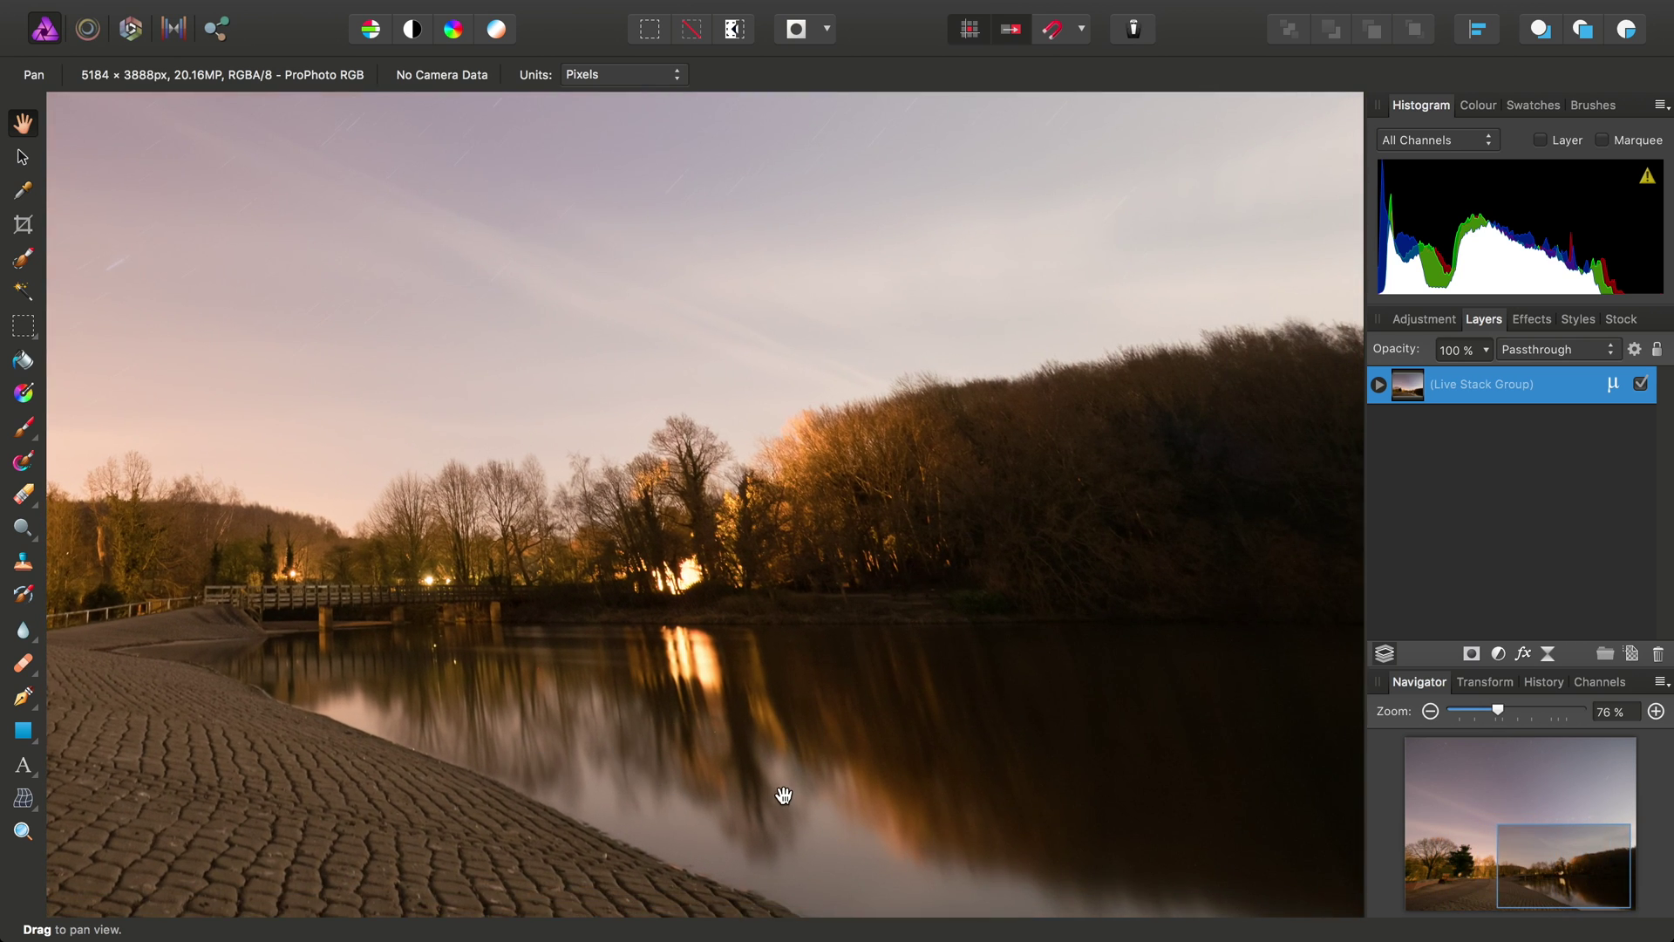
key("super+0")
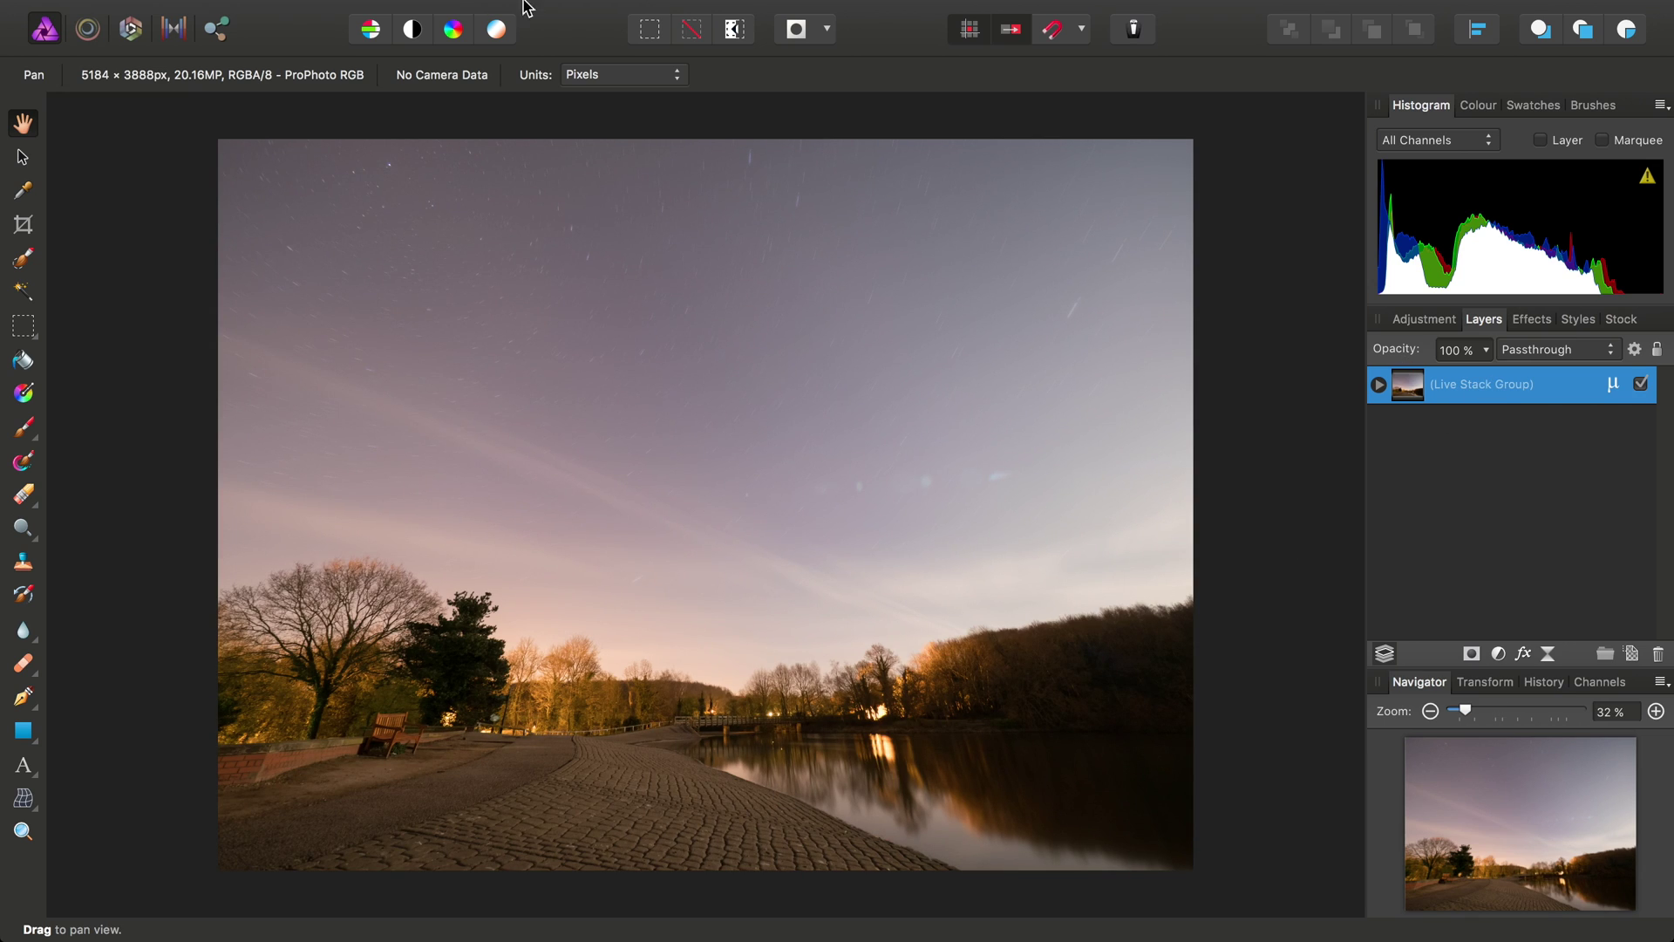
- Merge visible into a new pixel layer named 'Foreground' and hide it
left_click(464, 12)
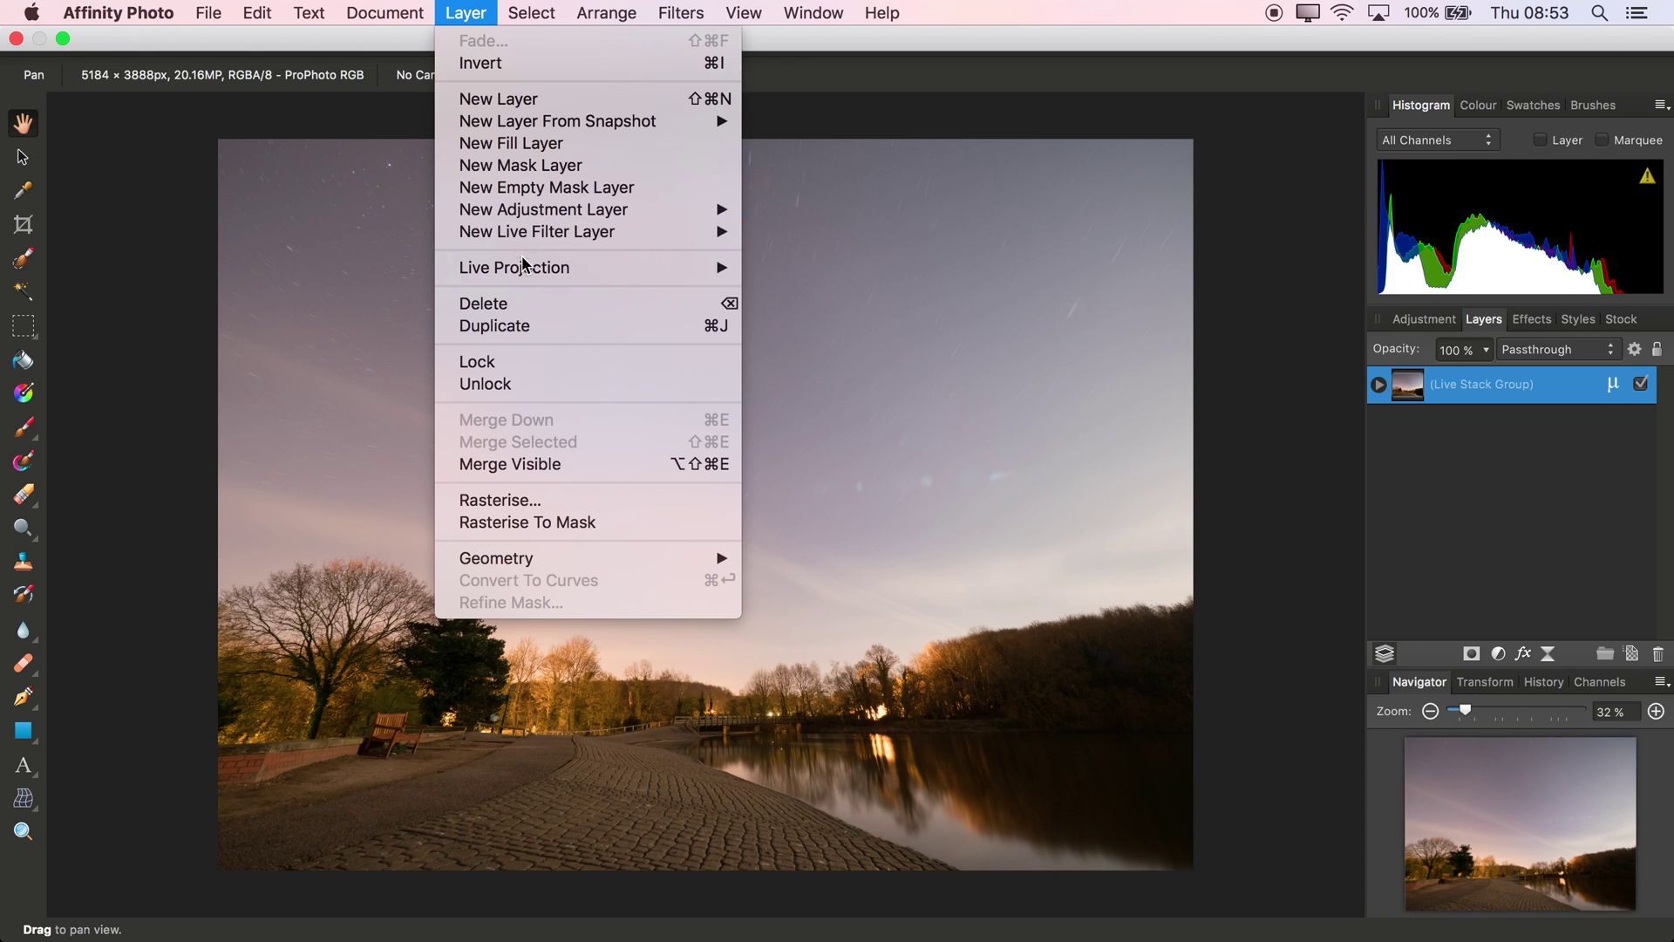
left_click(607, 469)
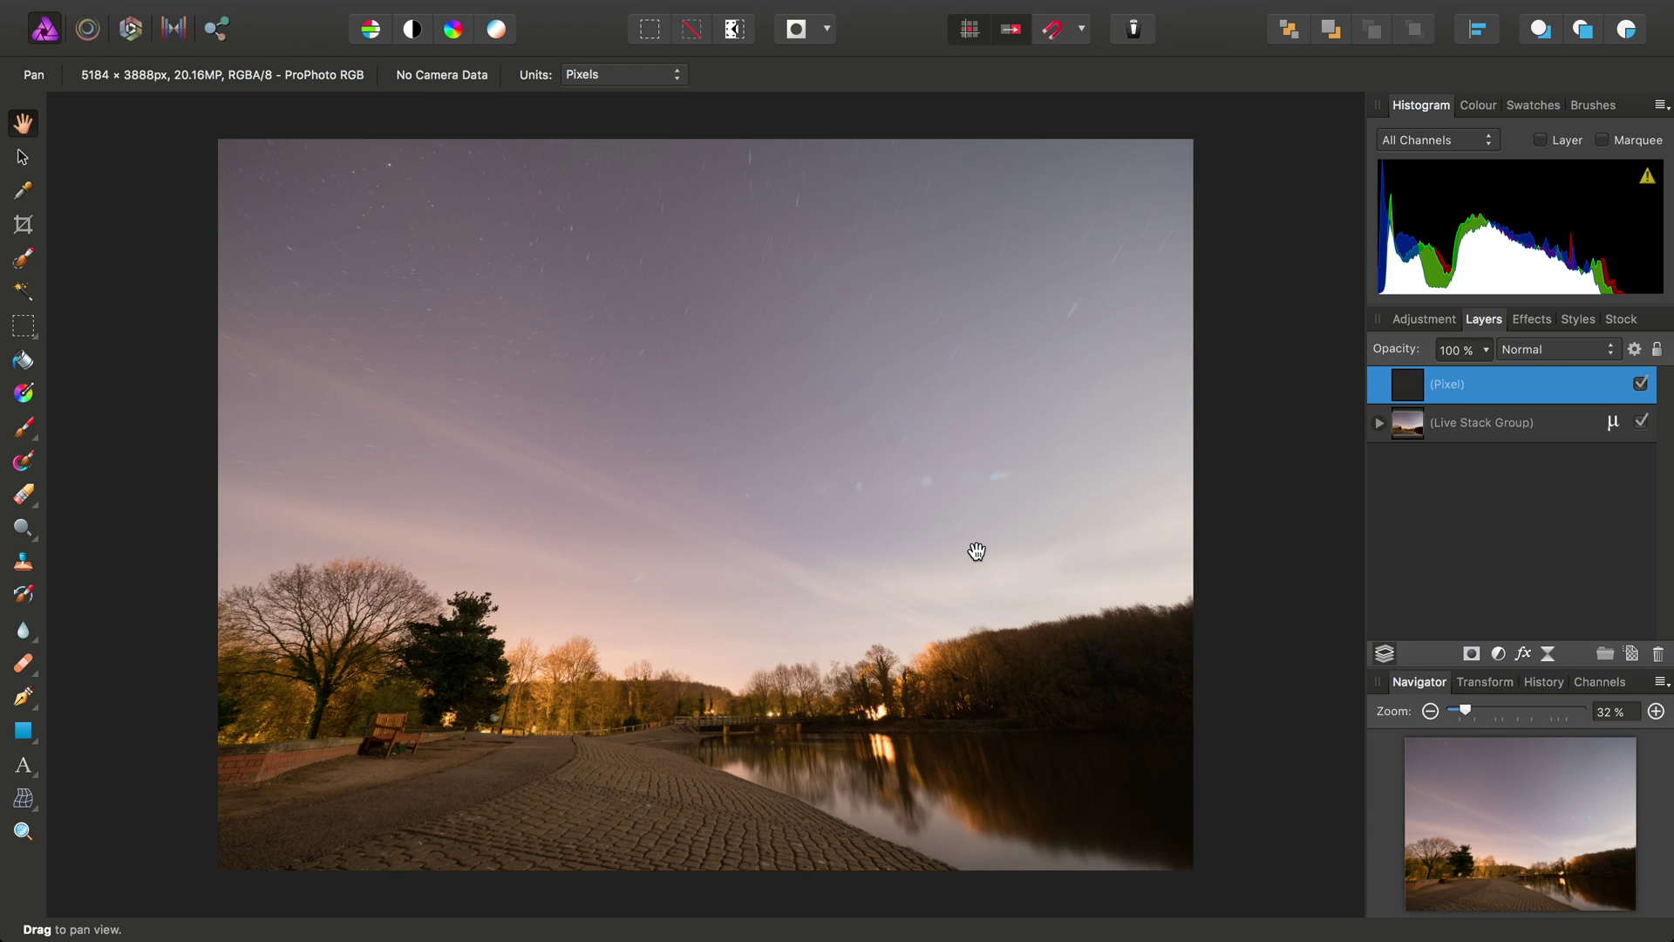
double_click(1465, 388)
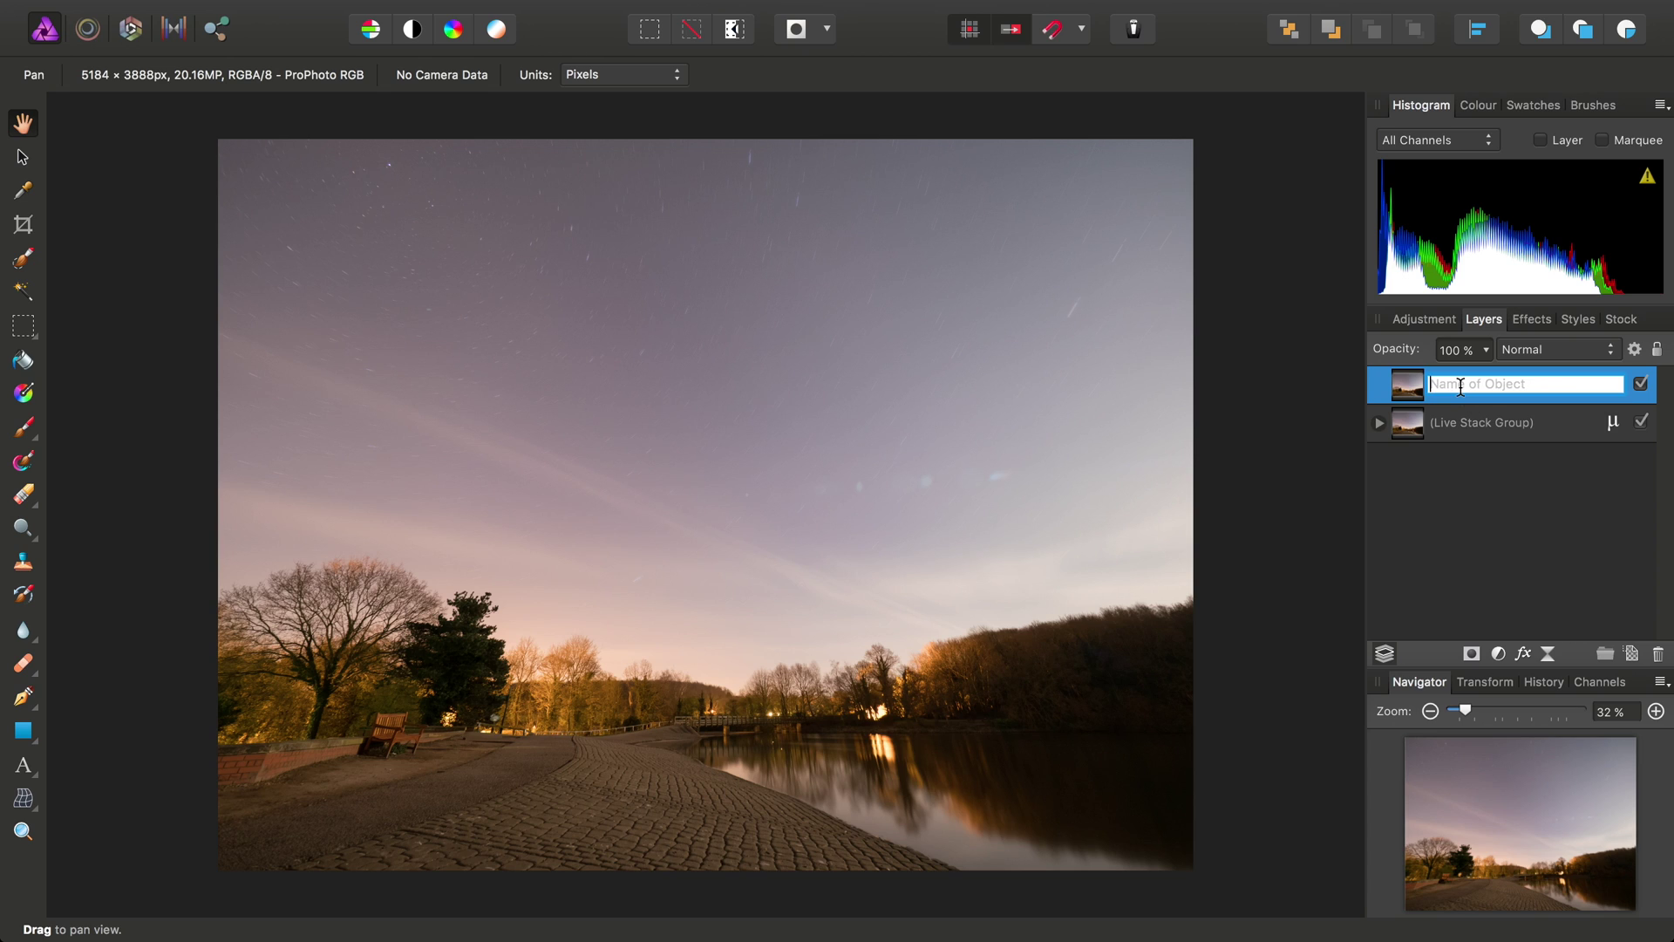
type("Foreground")
key("Return")
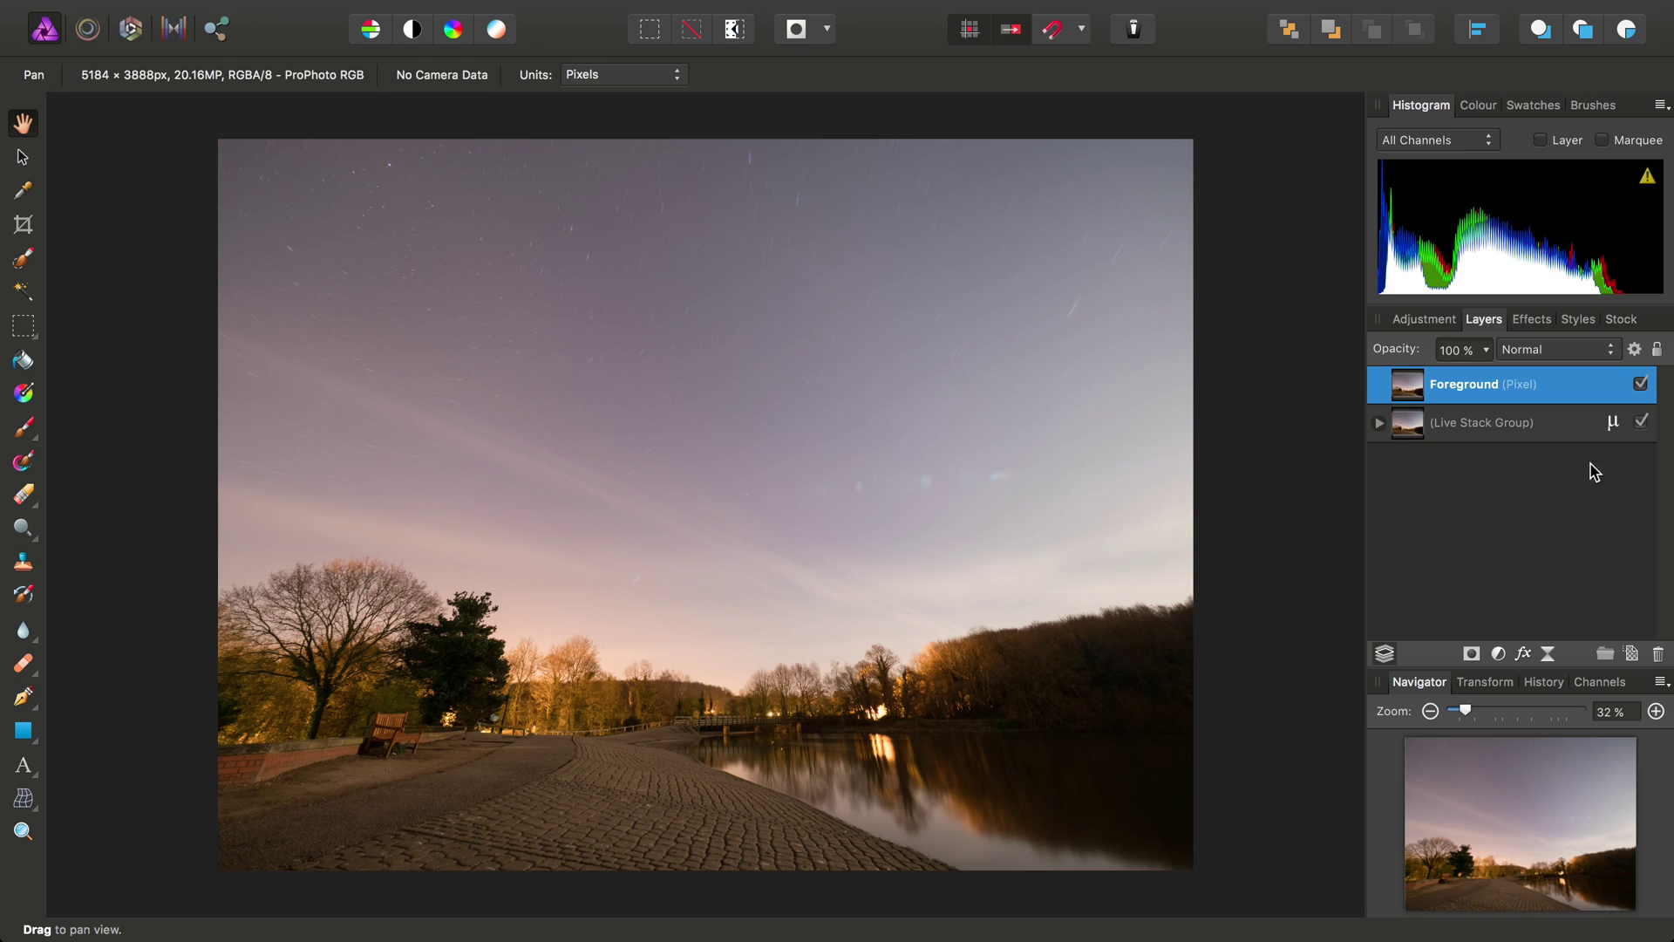
left_click(1640, 386)
- Set the Live Stack Group operator to Maximum to reveal the star trails
left_click(1485, 422)
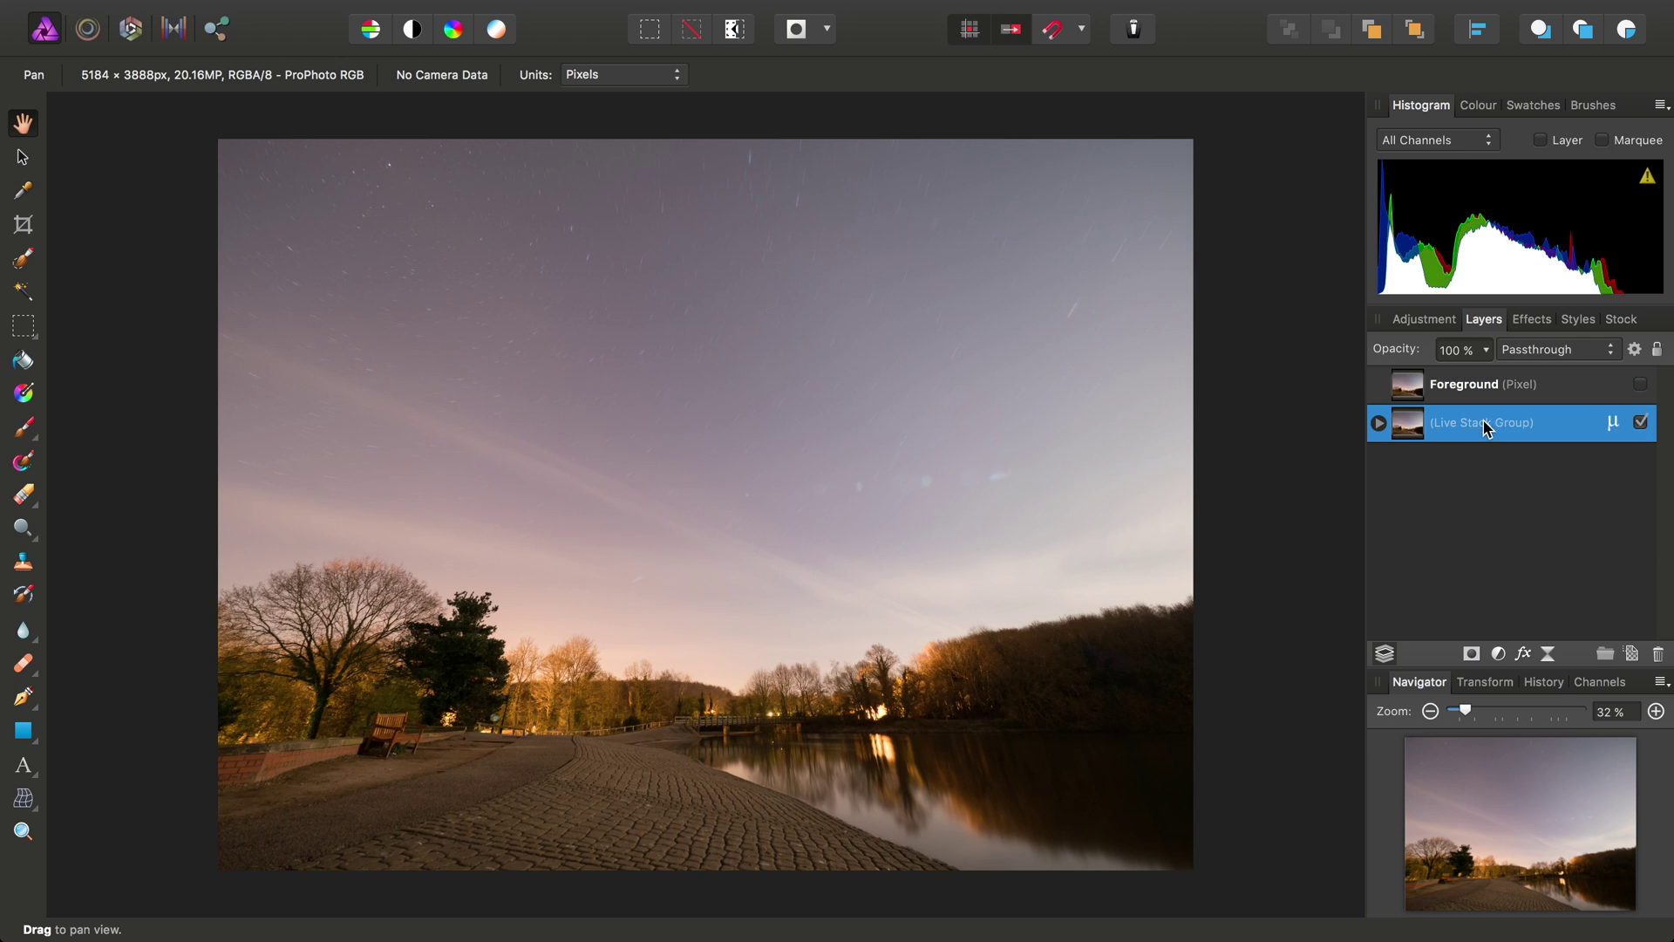
left_click(1613, 423)
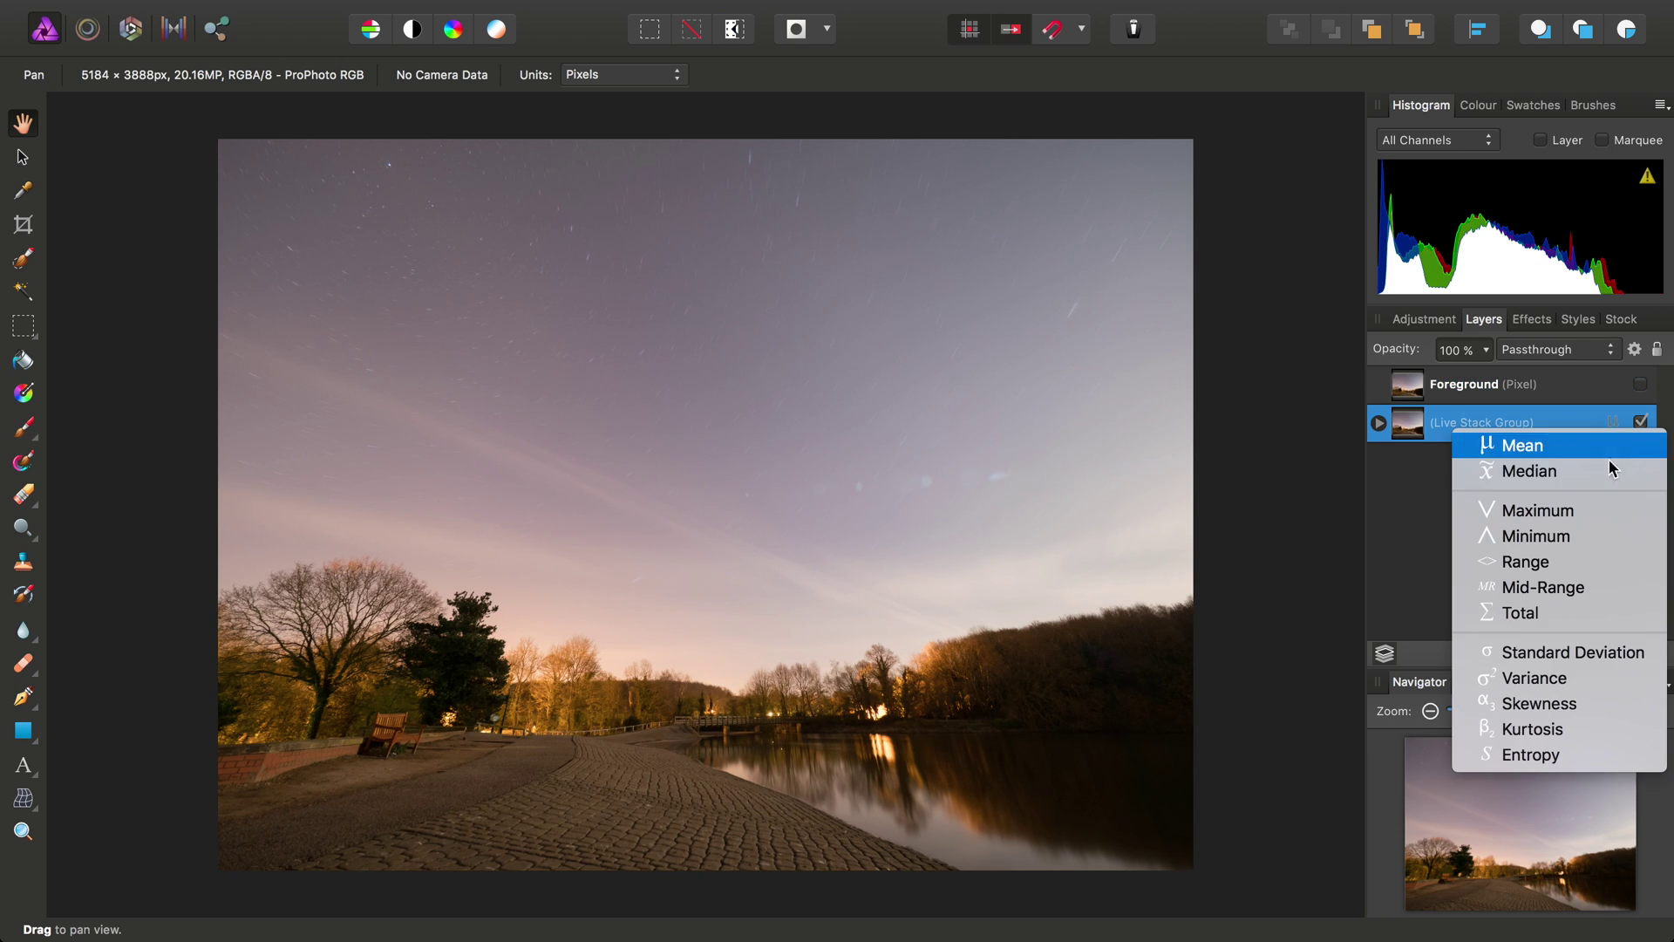
left_click(1588, 513)
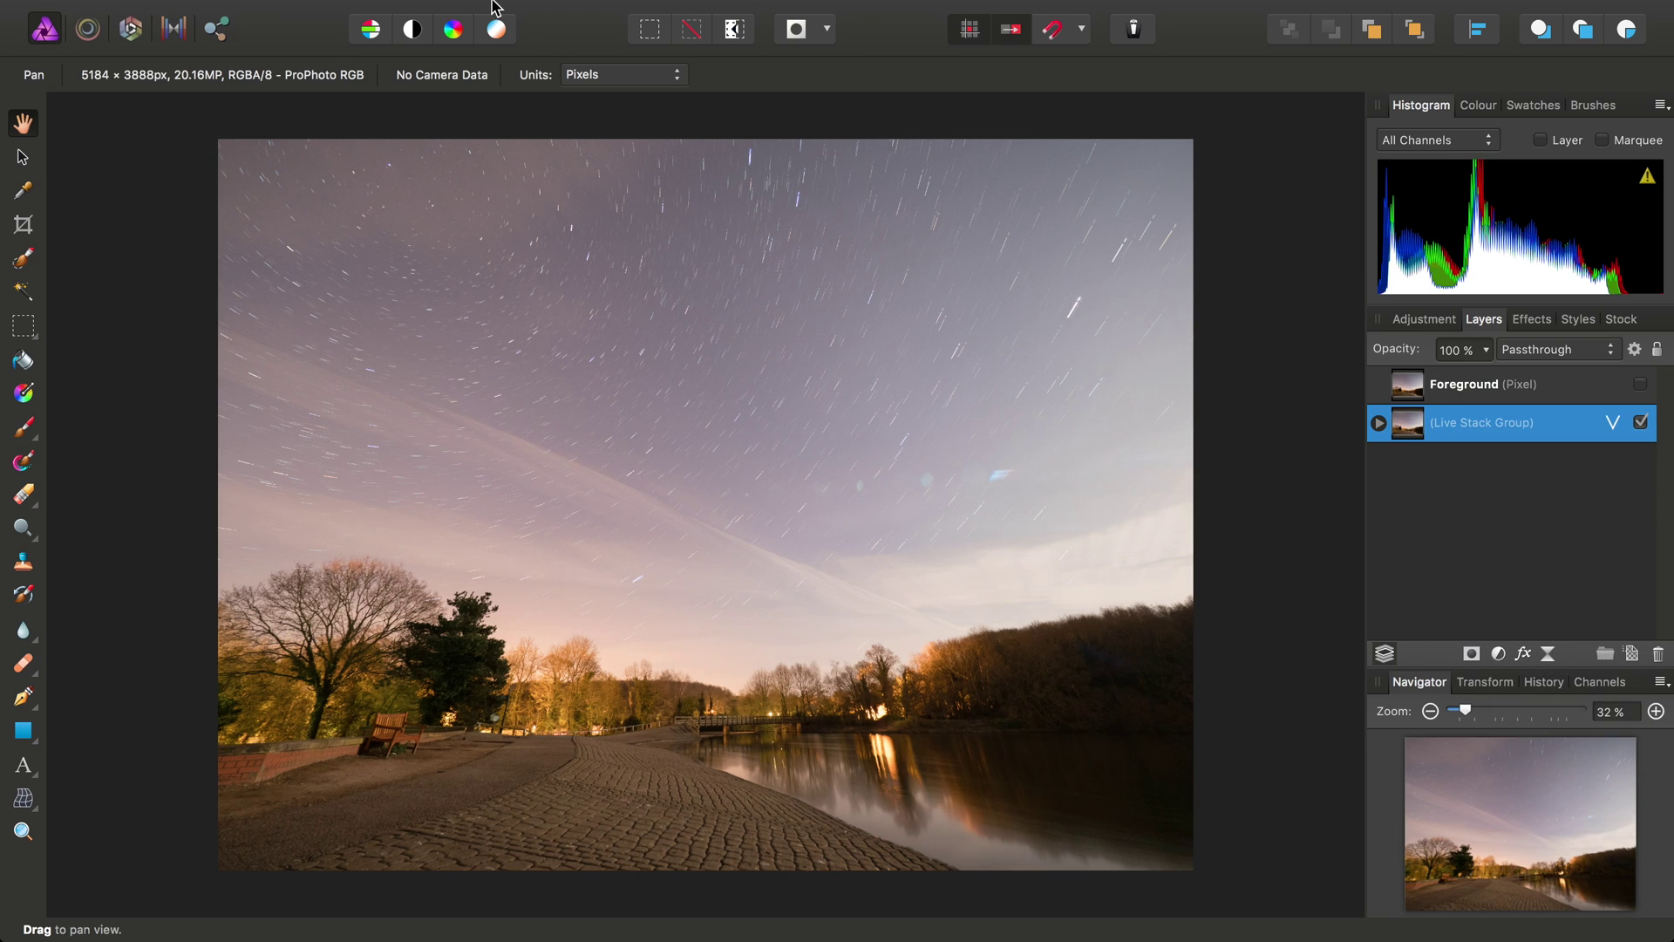
- Merge the star-trail result into a new pixel layer named 'Star Trails'
left_click(462, 11)
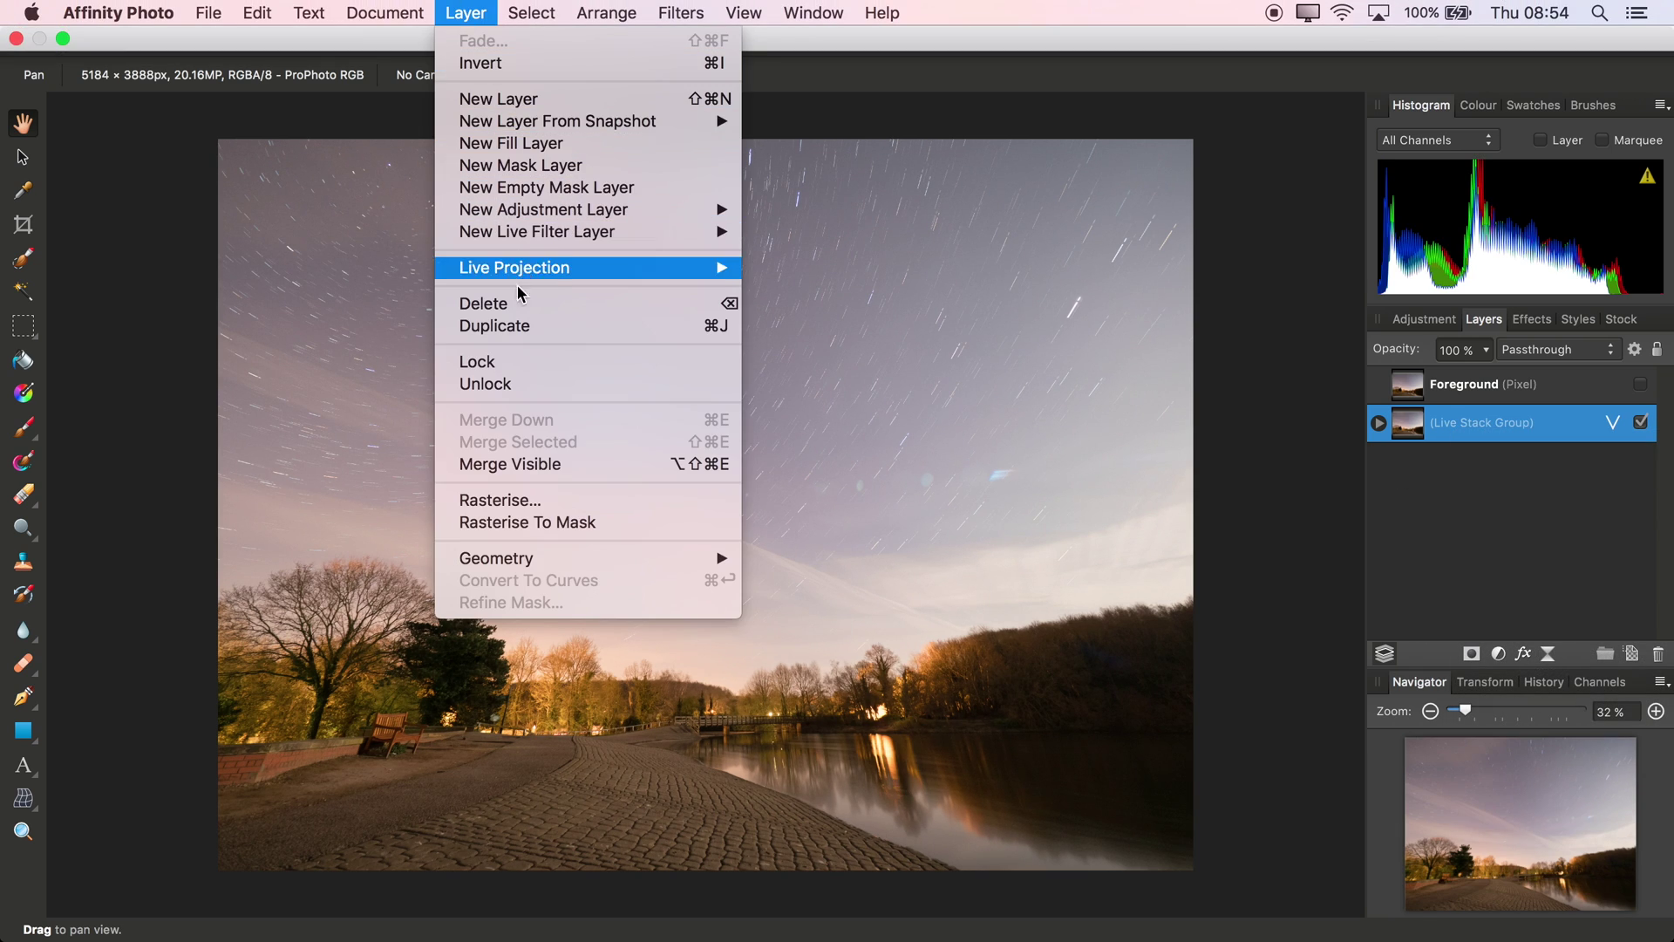
left_click(530, 471)
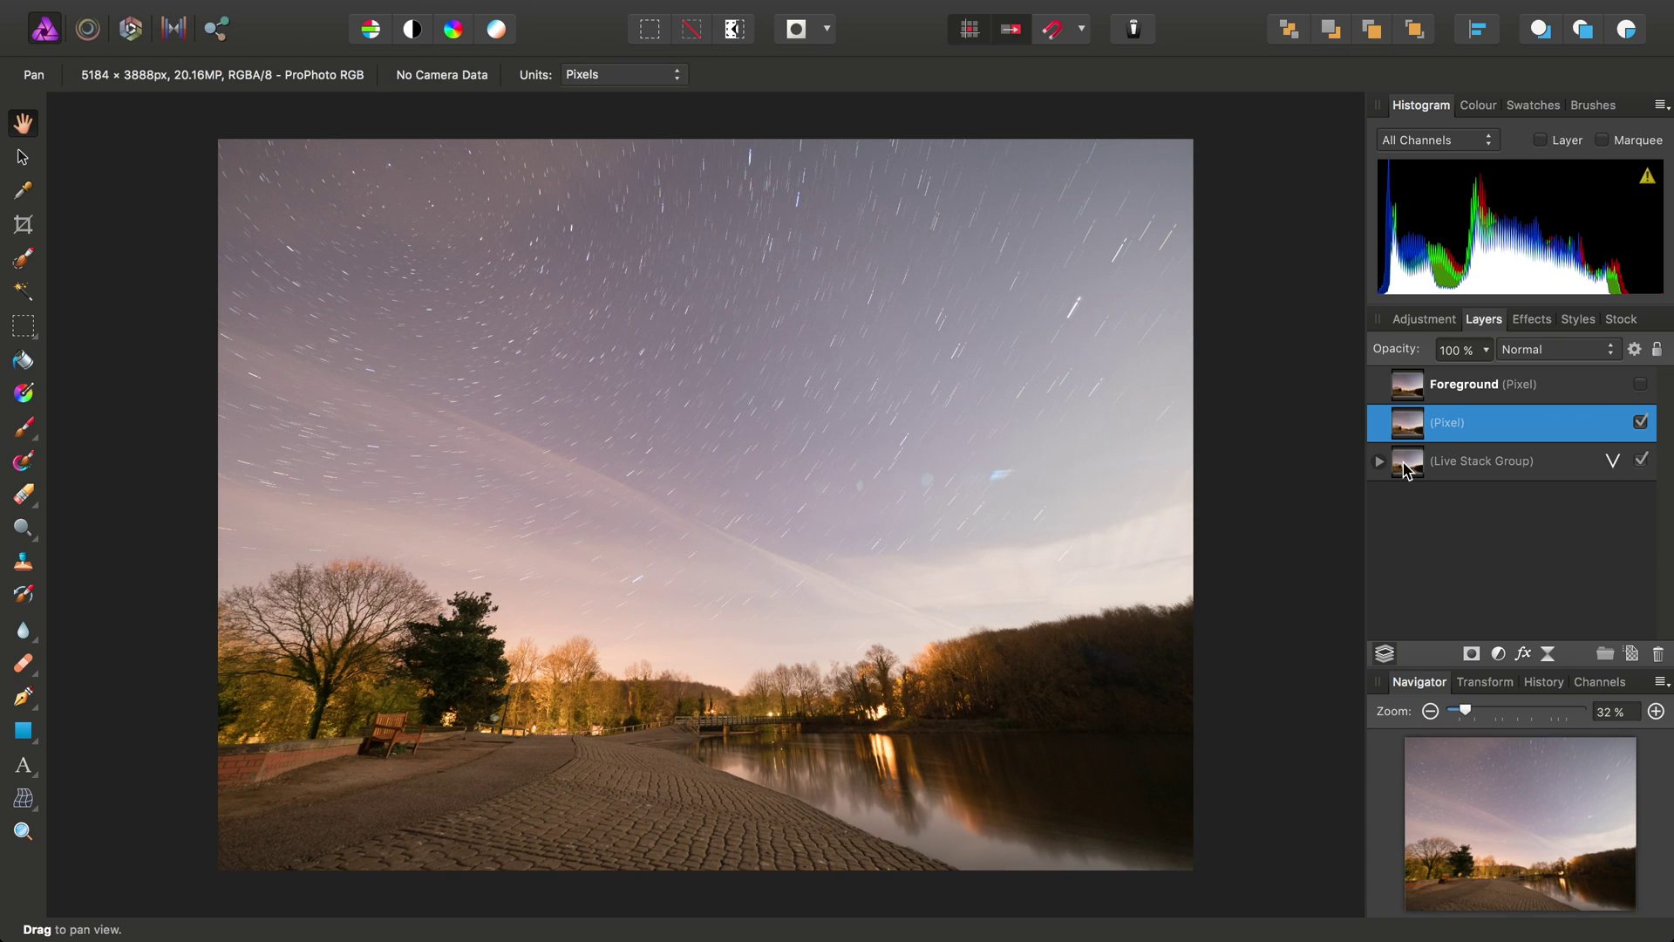
double_click(1586, 436)
type("Sta")
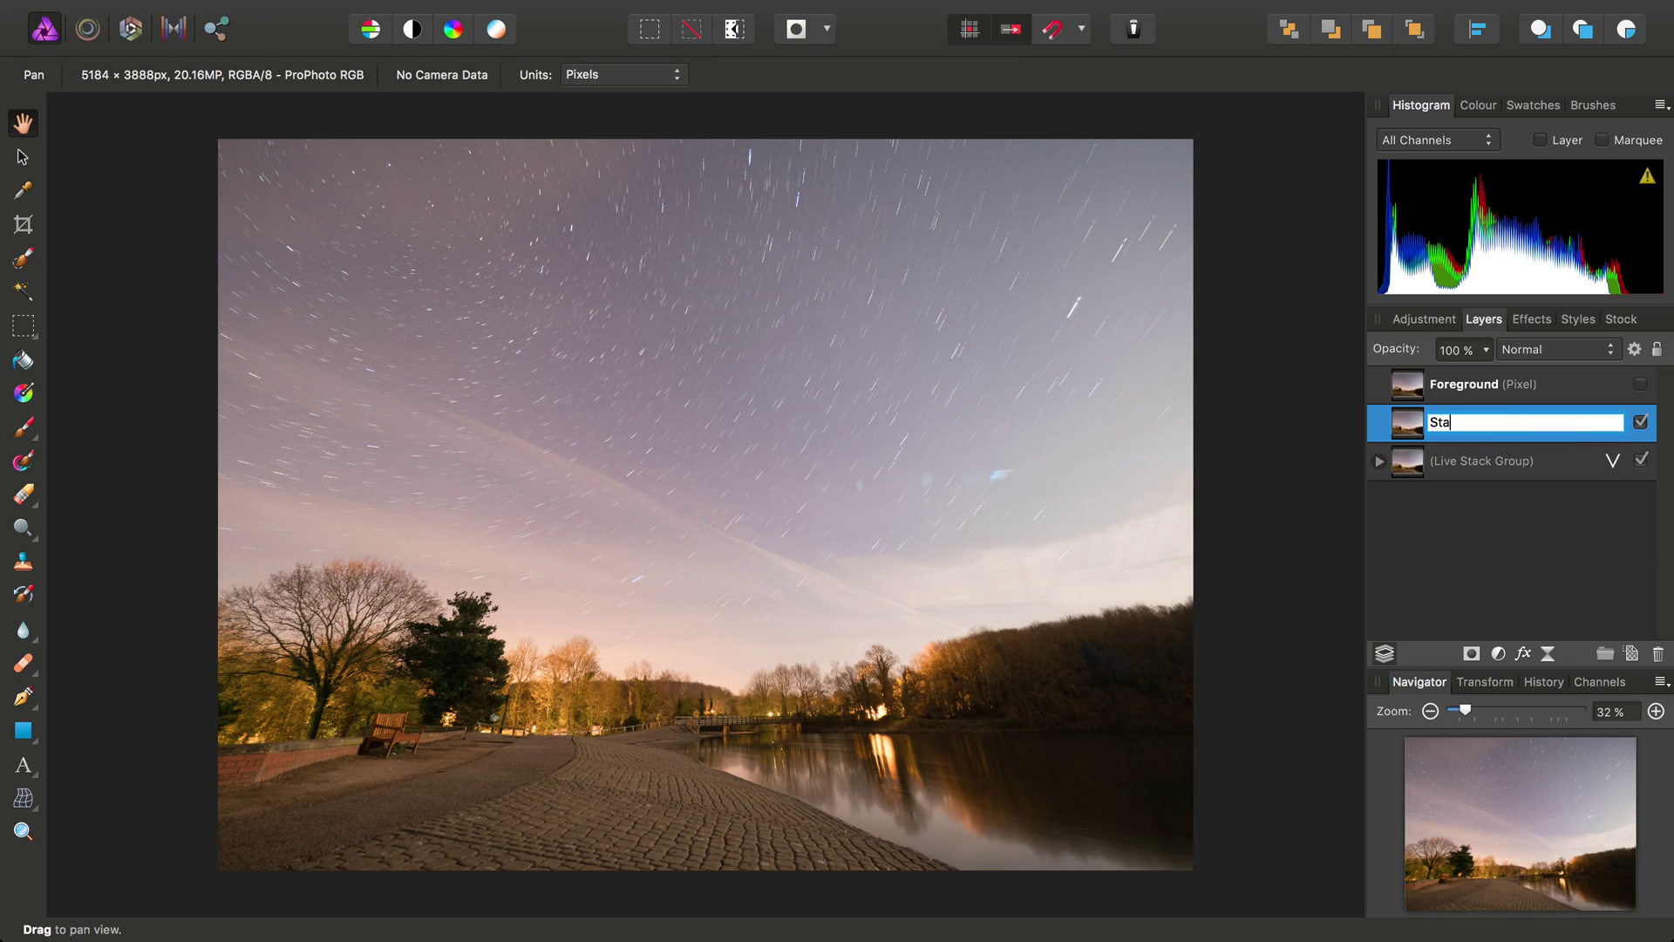
type("r Trails")
key("Return")
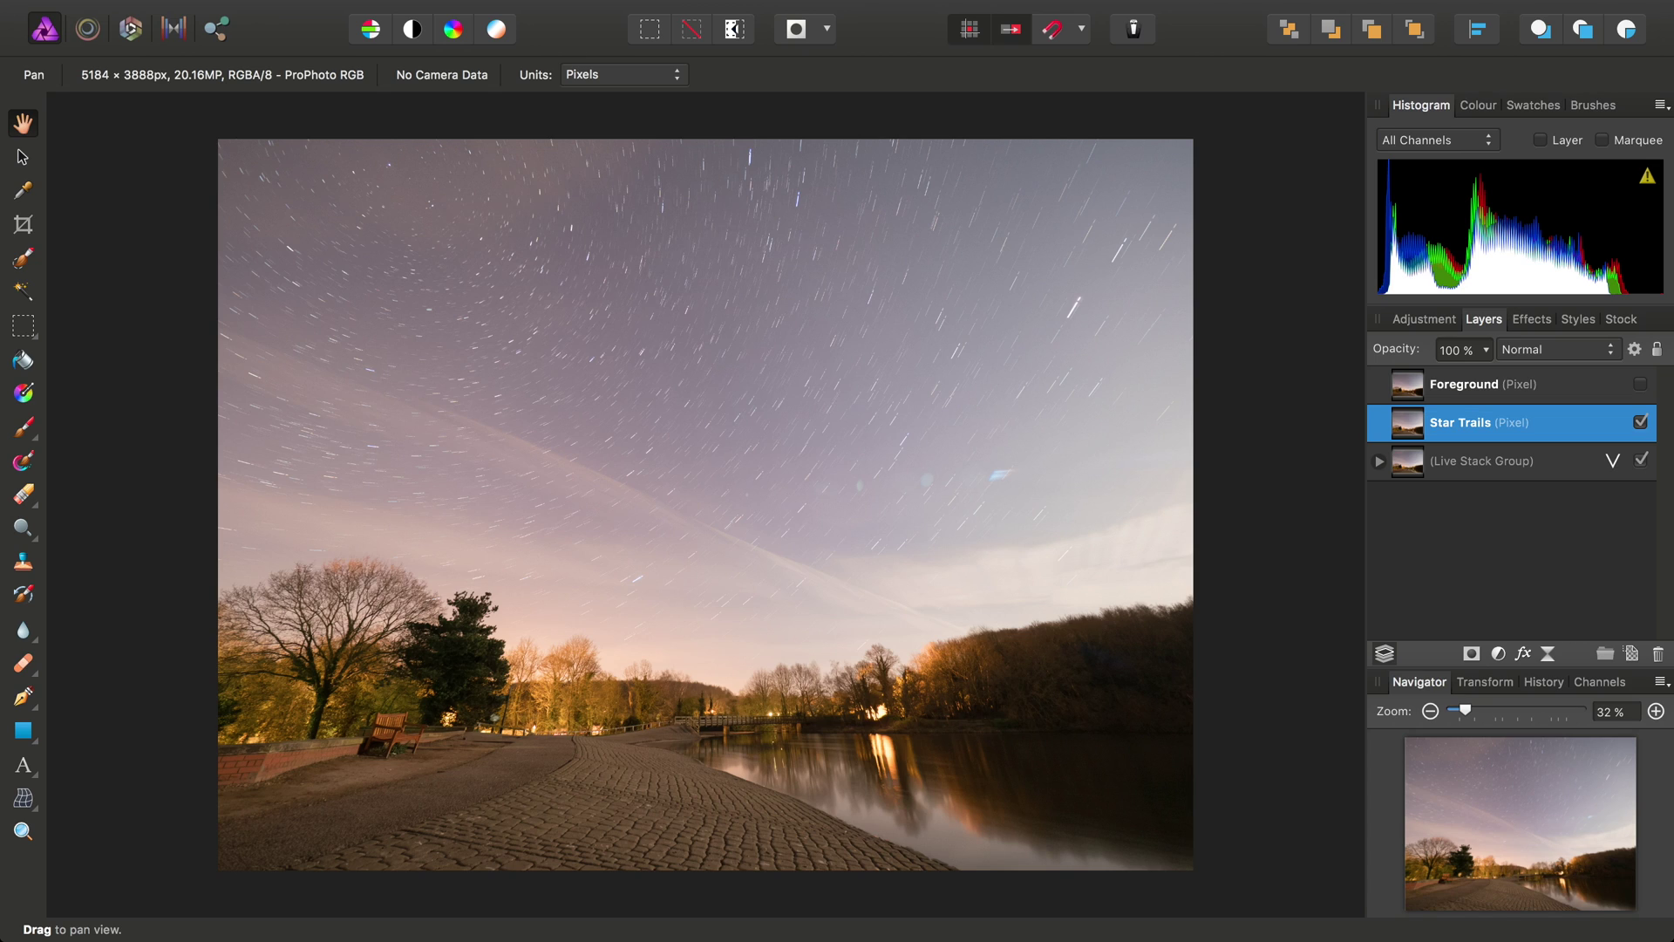
- Delete the Live Stack Group, show Foreground, and move Star Trails above it
left_click(1483, 467)
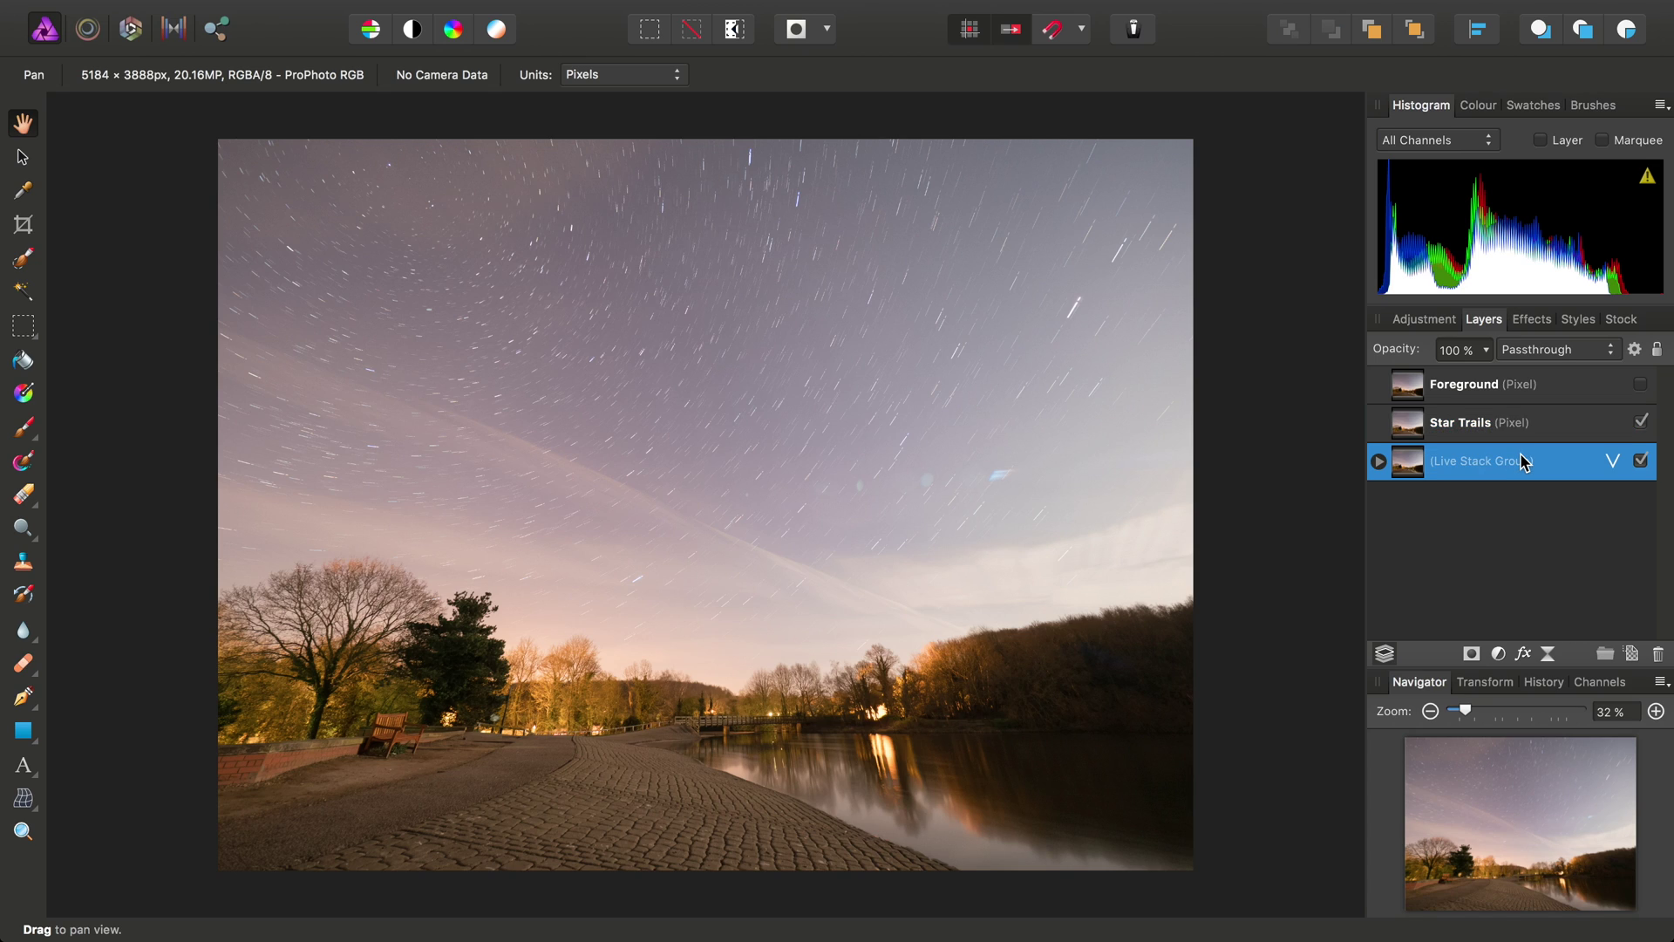
right_click(1500, 470)
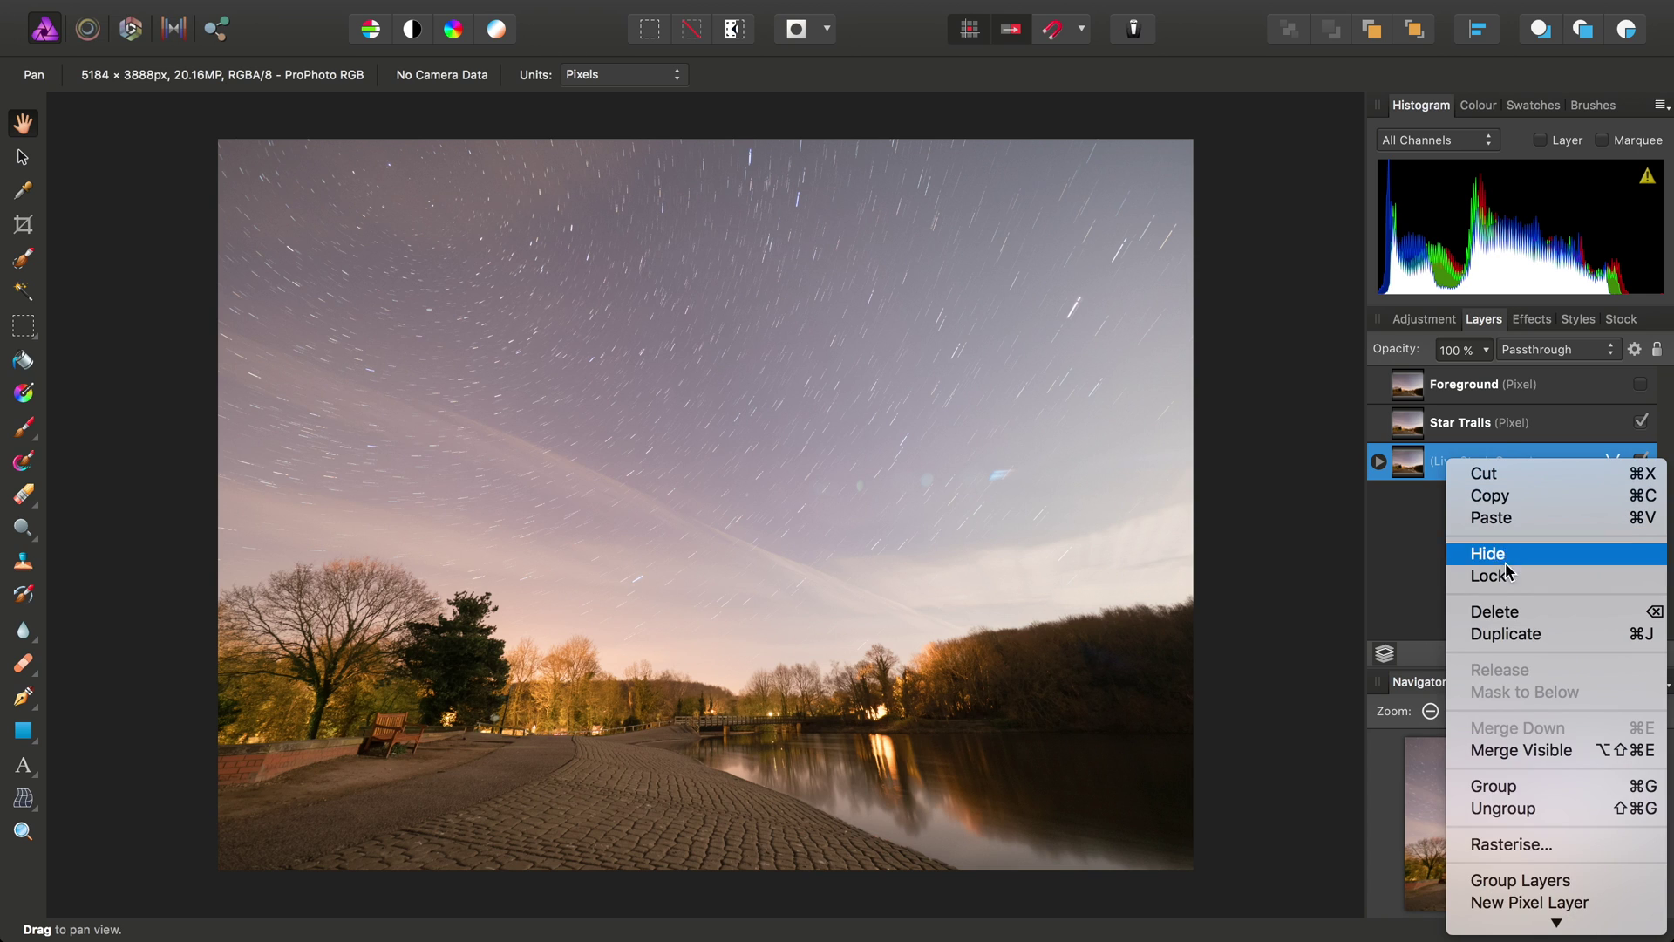
left_click(1517, 611)
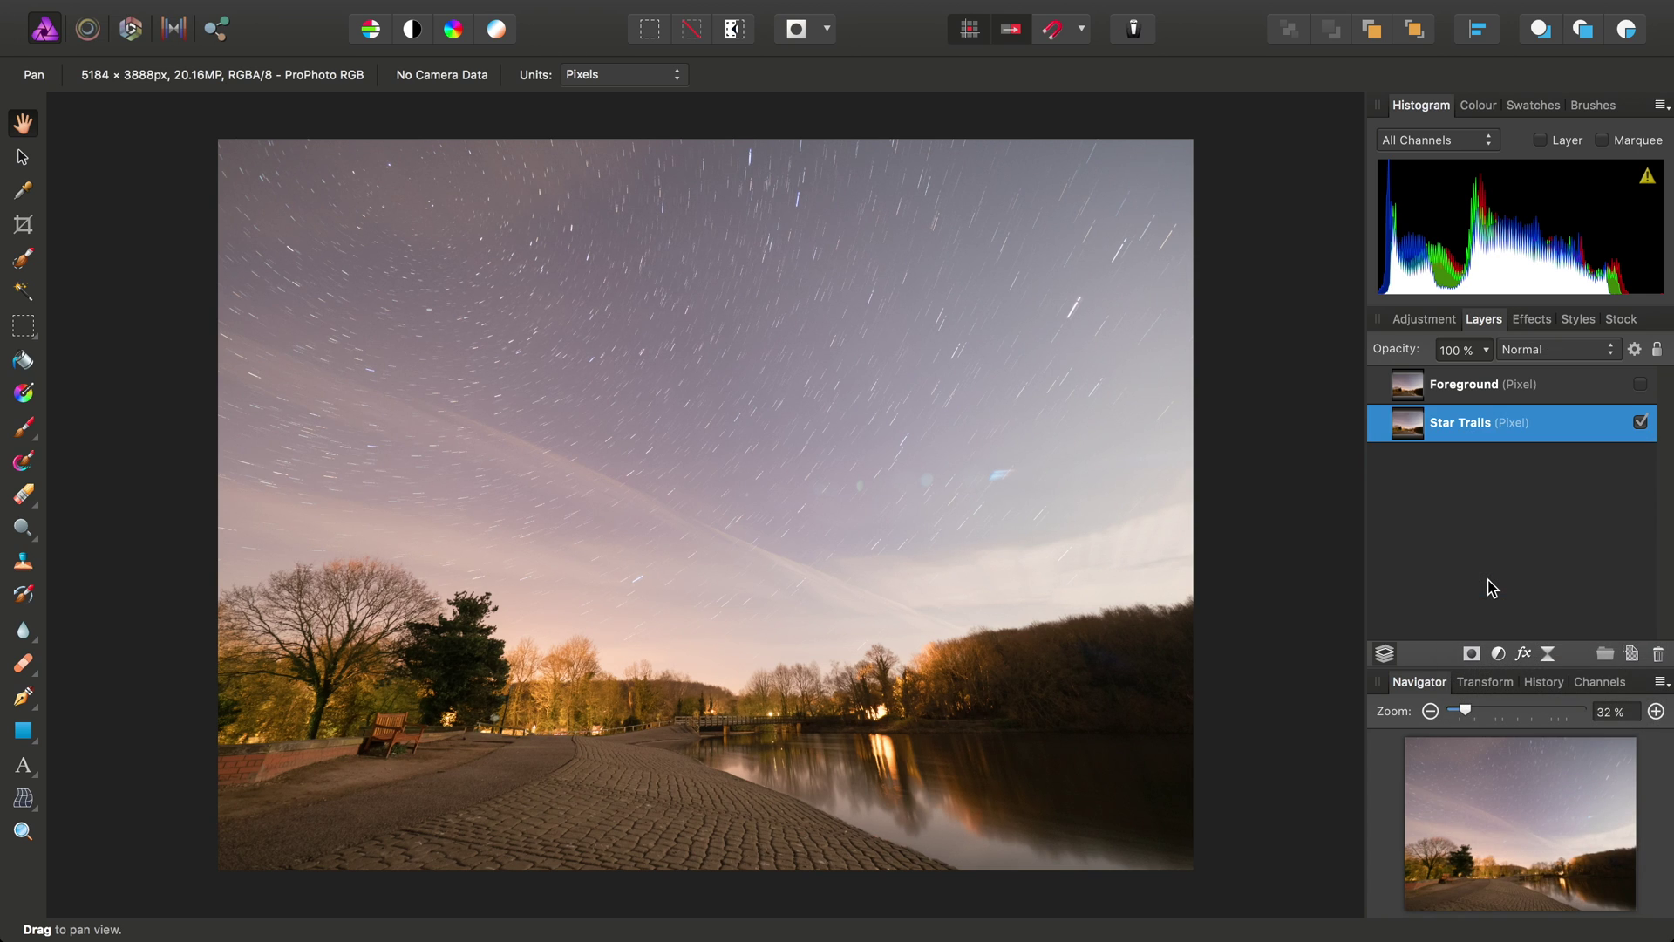
left_click(1641, 384)
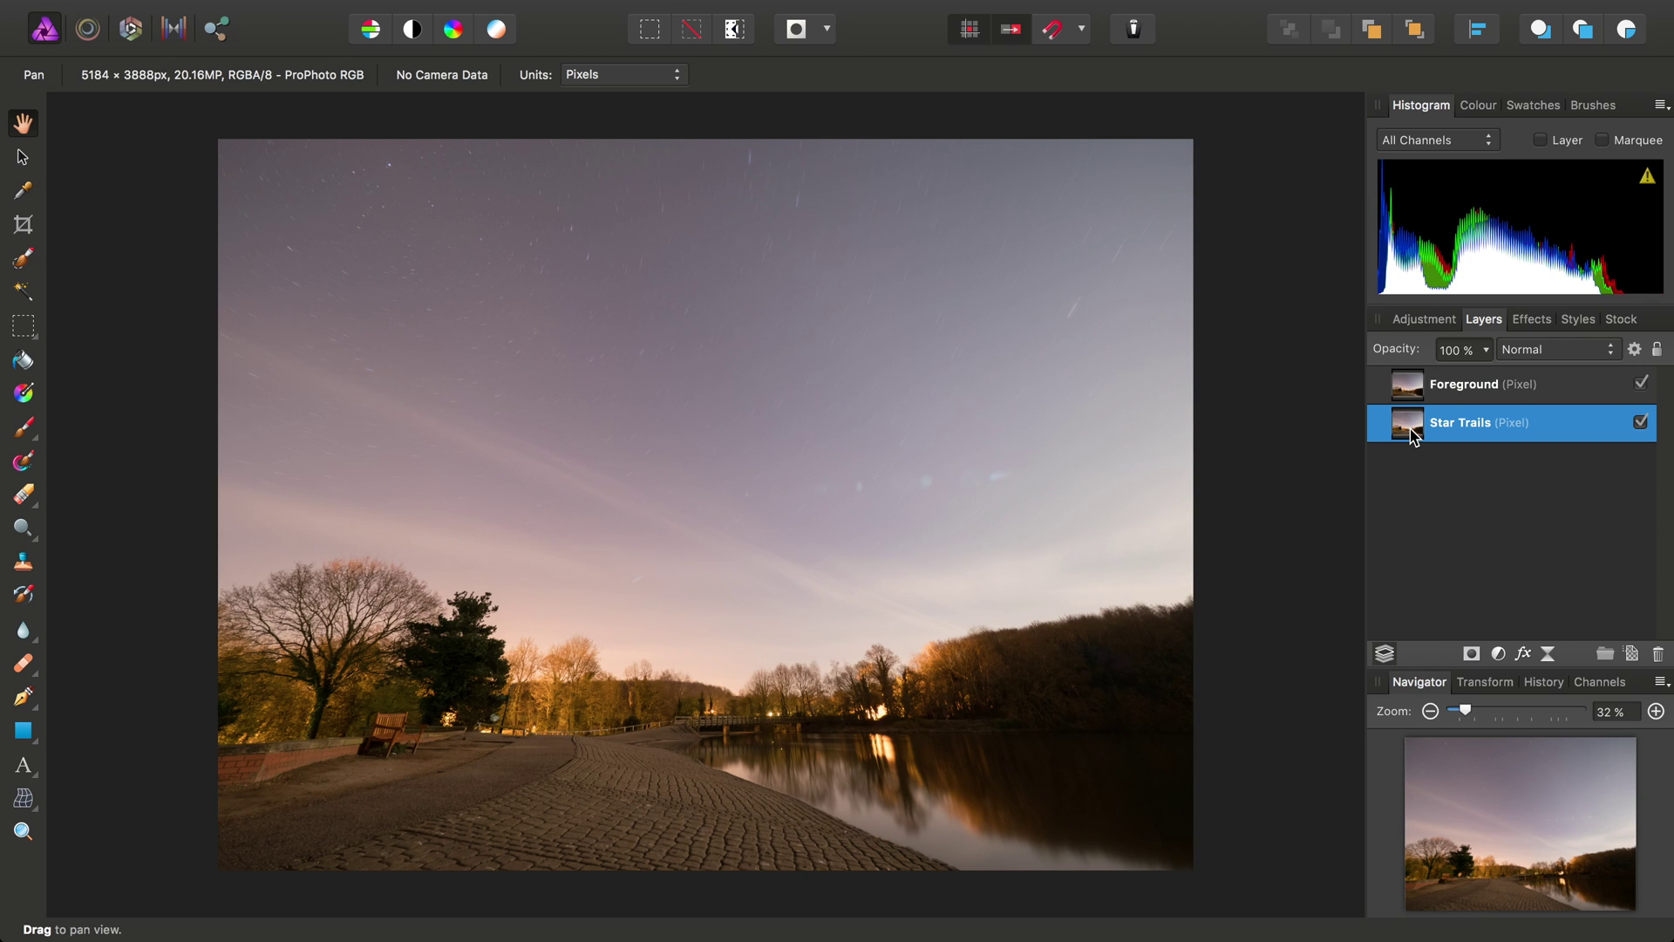
left_click_drag(1413, 434, 1399, 377)
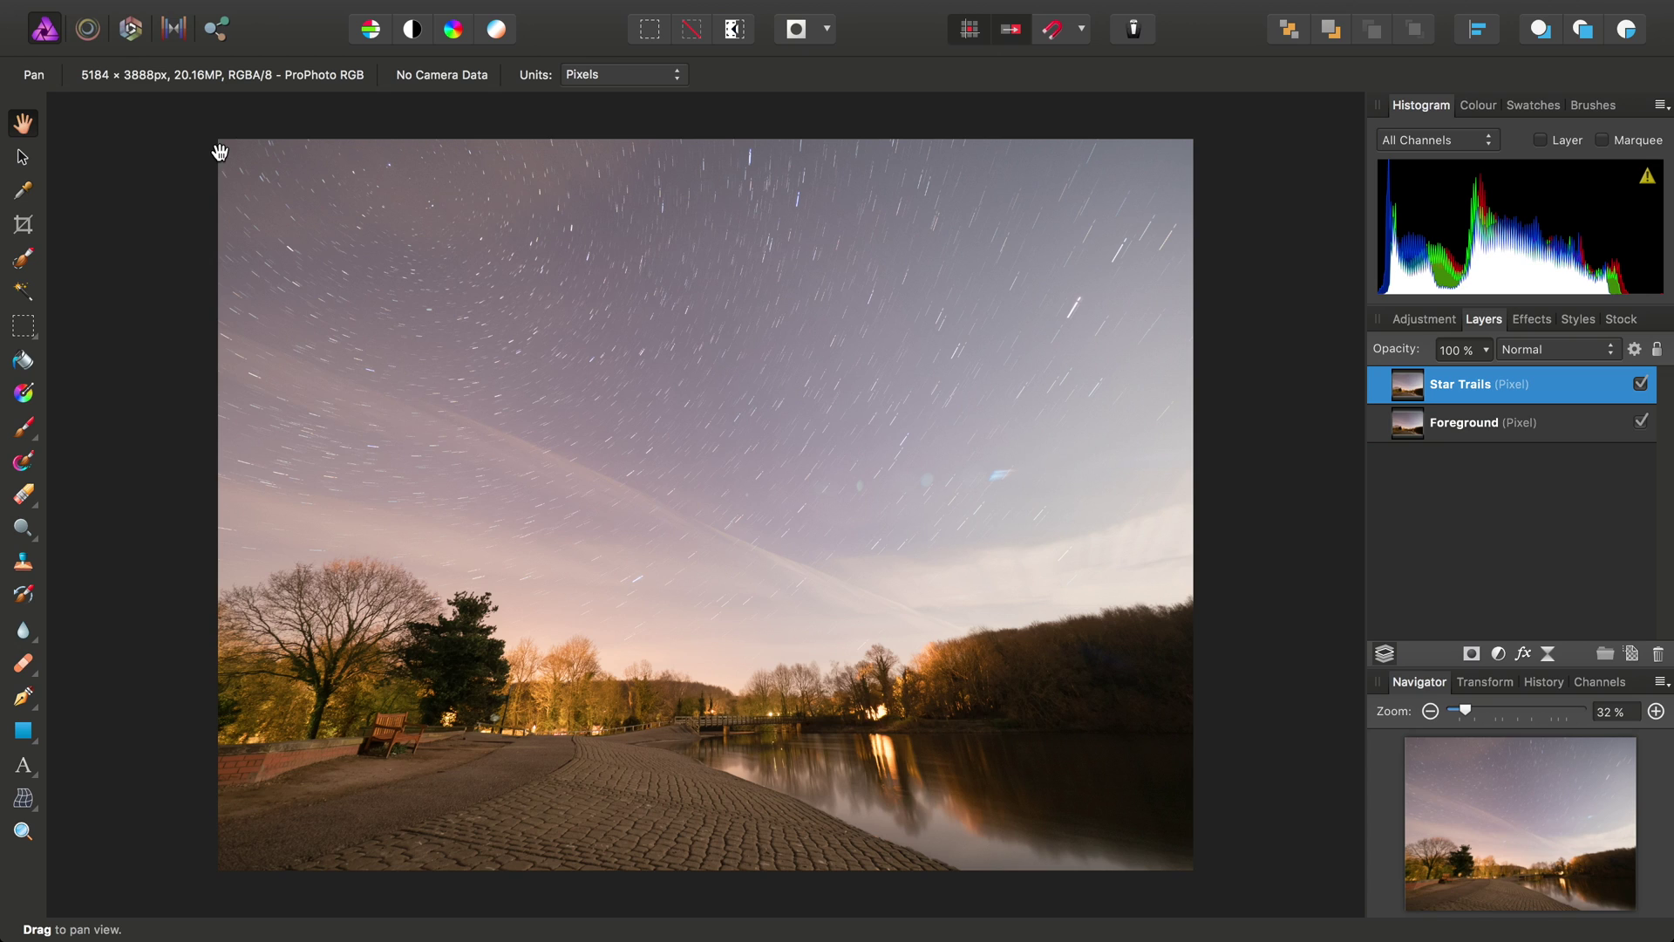
- Paint a Selection Brush selection at 260 px width across the sky to the treeline
left_click(24, 260)
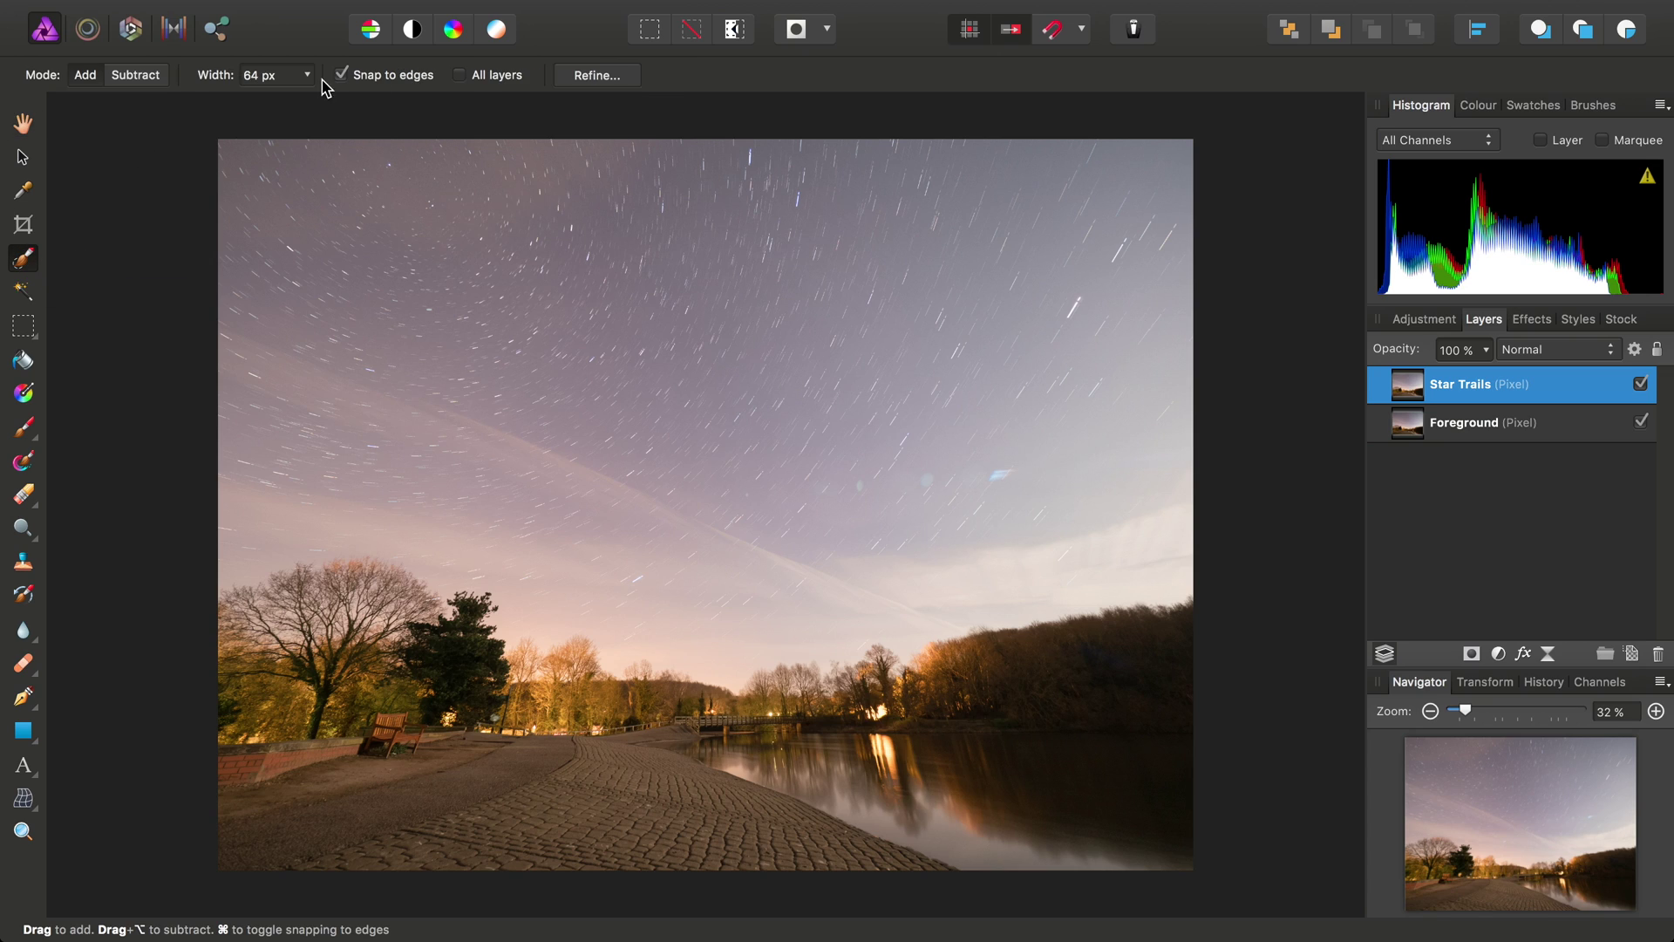
left_click_drag(310, 76, 348, 120)
mouse_move(329, 209)
left_mouse_down()
mouse_move(571, 400)
mouse_move(747, 266)
mouse_move(612, 317)
mouse_move(522, 247)
mouse_move(421, 217)
mouse_move(341, 260)
mouse_move(246, 245)
mouse_move(562, 557)
mouse_move(977, 510)
mouse_move(1151, 410)
left_mouse_up()
mouse_move(925, 190)
left_mouse_down()
mouse_move(981, 358)
mouse_move(1018, 361)
mouse_move(231, 486)
left_mouse_up()
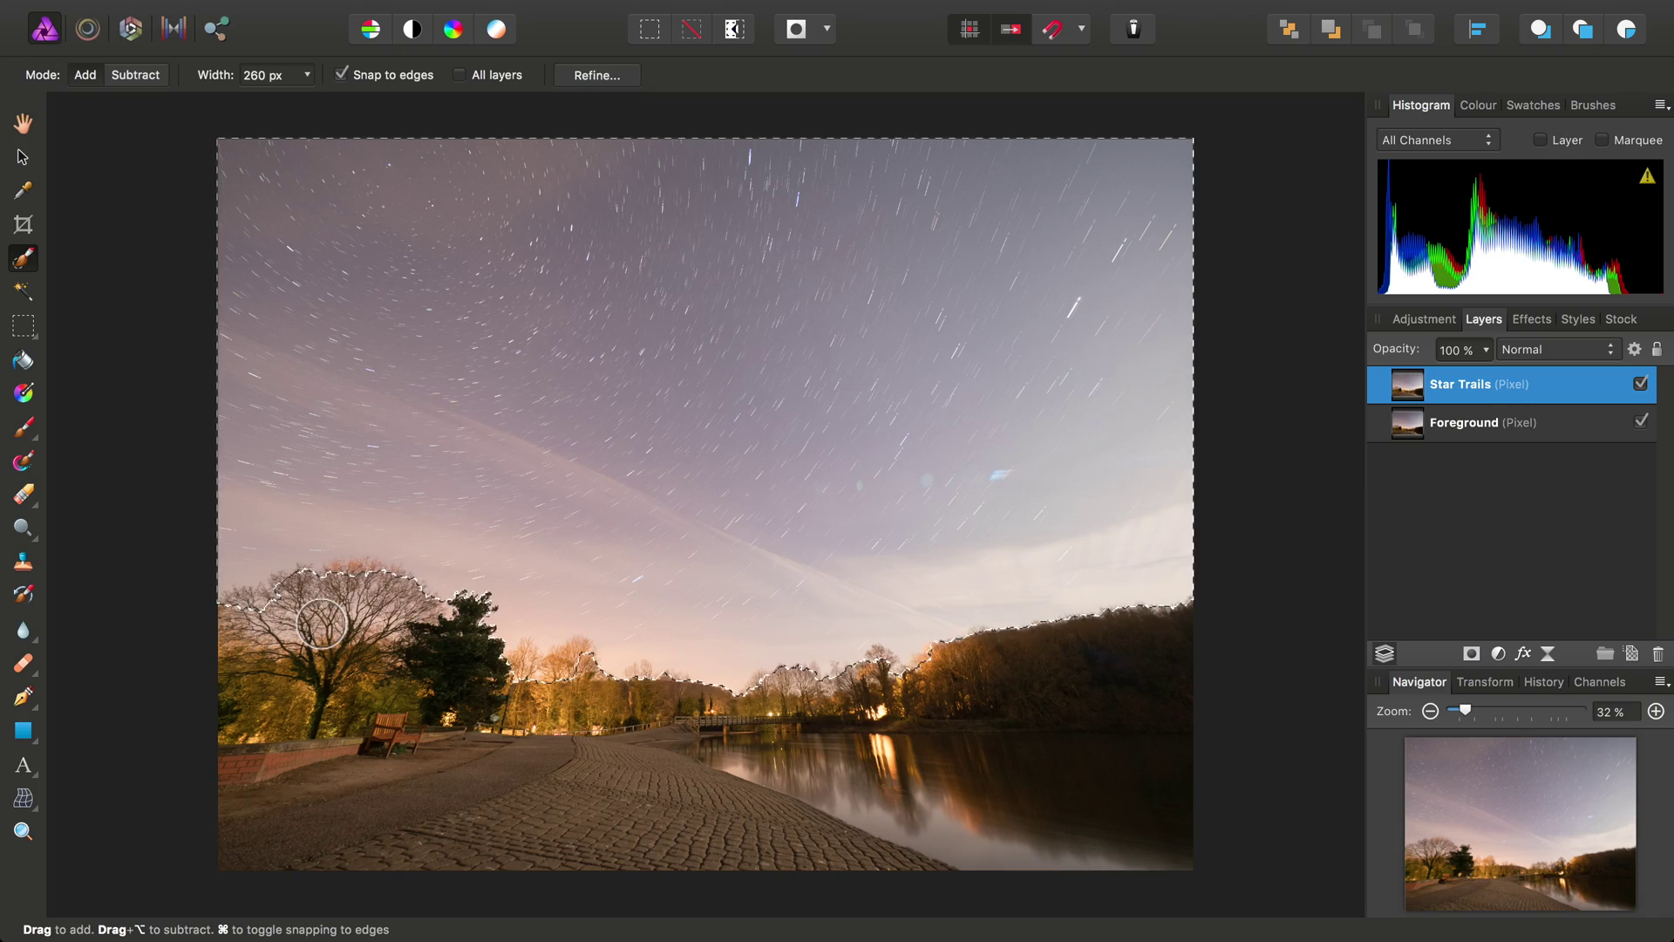
scroll(388, 624, "up", 5)
scroll(320, 623, "left", 5)
scroll(320, 622, "down", 2)
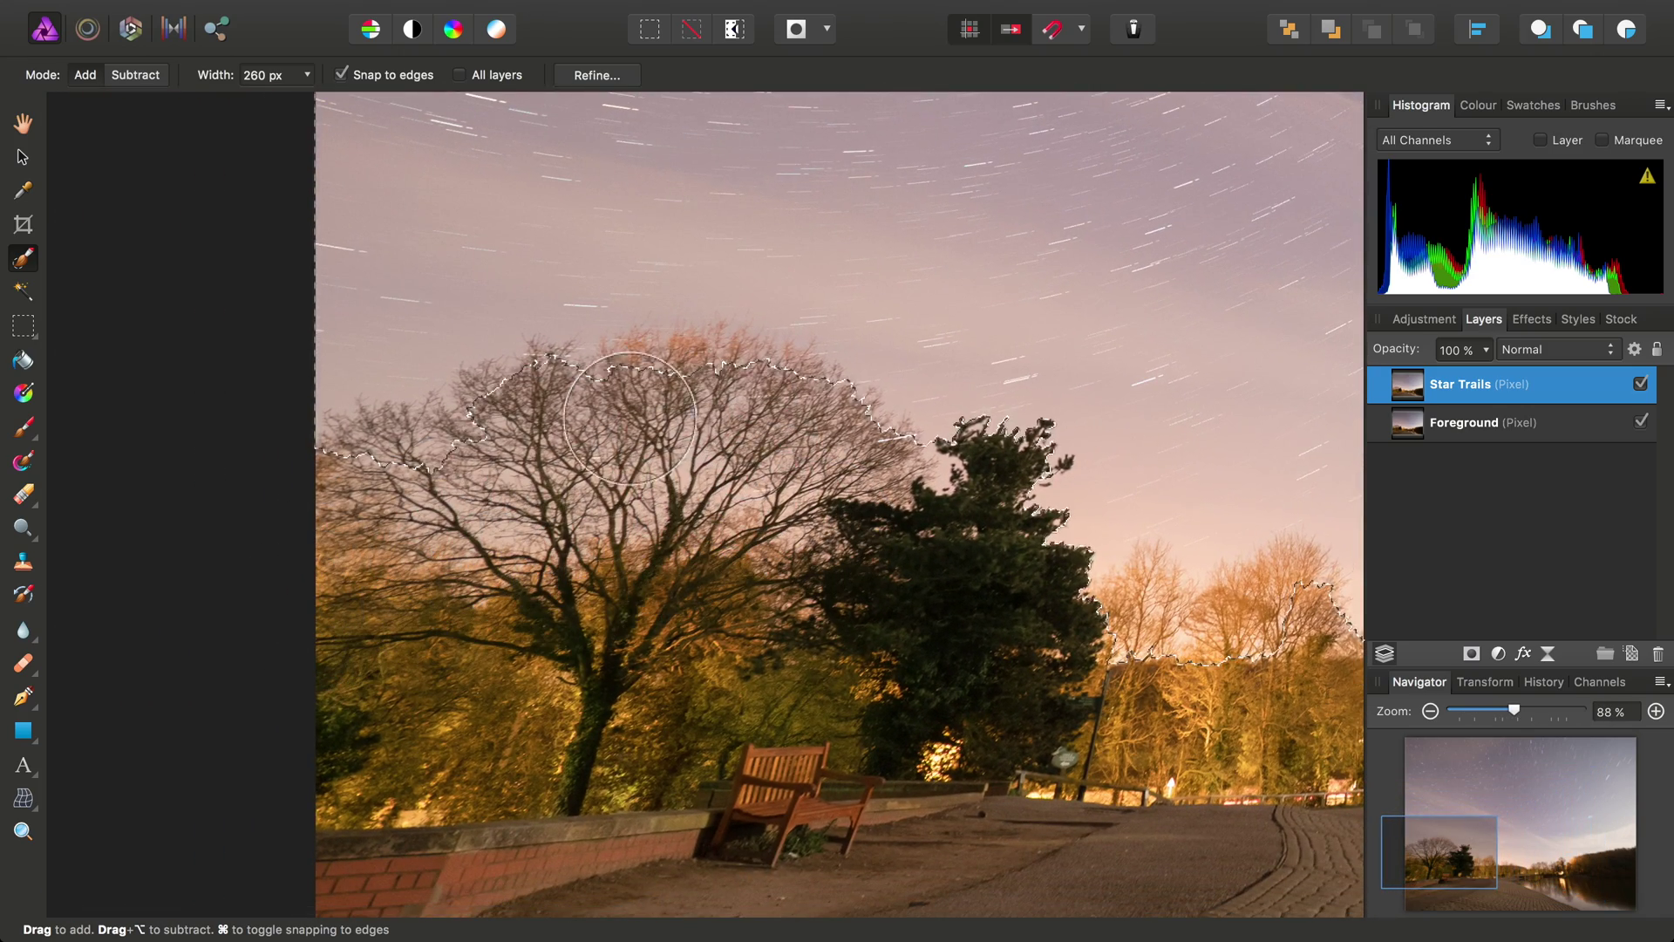
- Open Refine Selection and enlarge the adjustment brush to 210 px
left_click(584, 72)
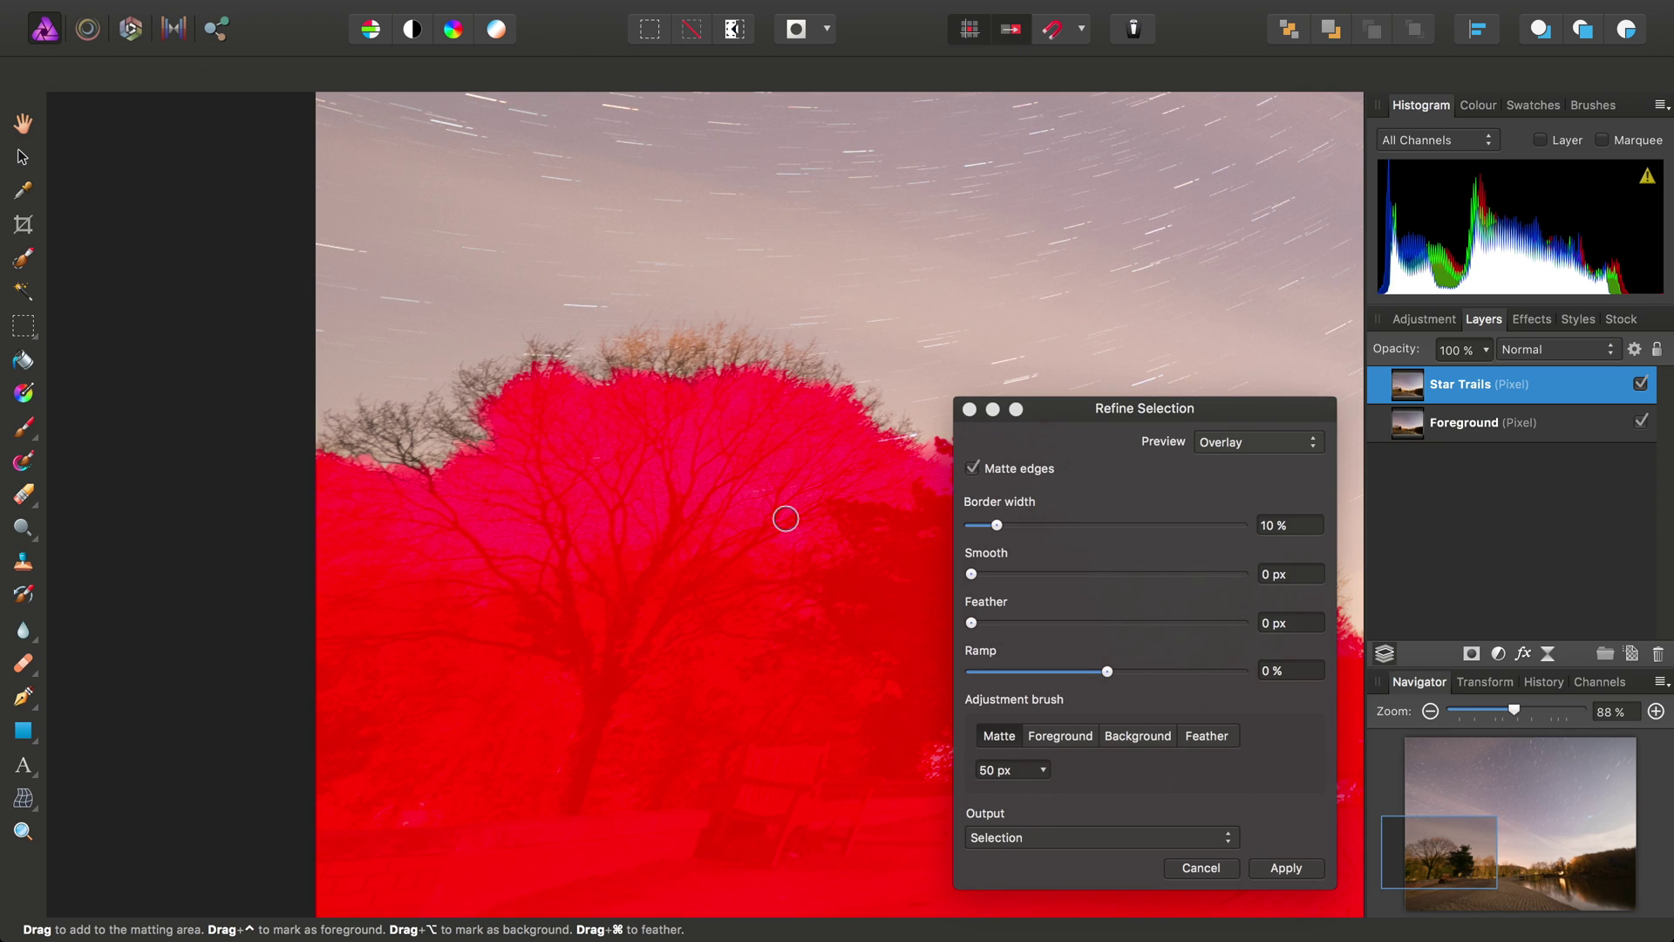
scroll(784, 519, "down", 2)
scroll(785, 522, "left", 2)
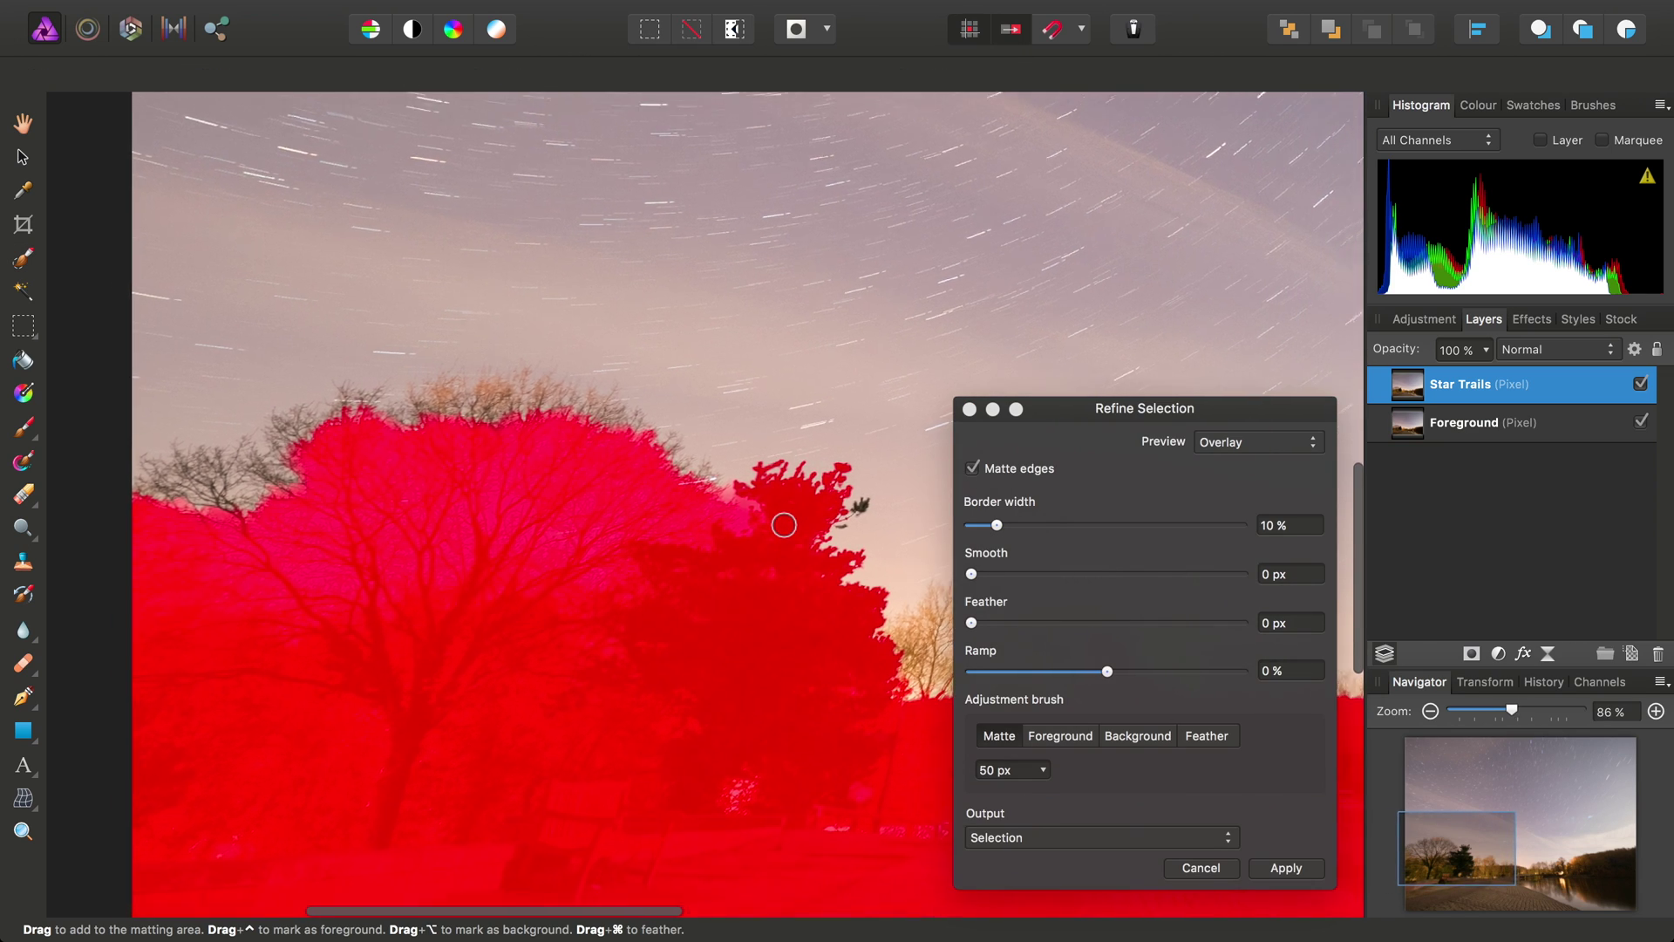
left_click(1042, 769)
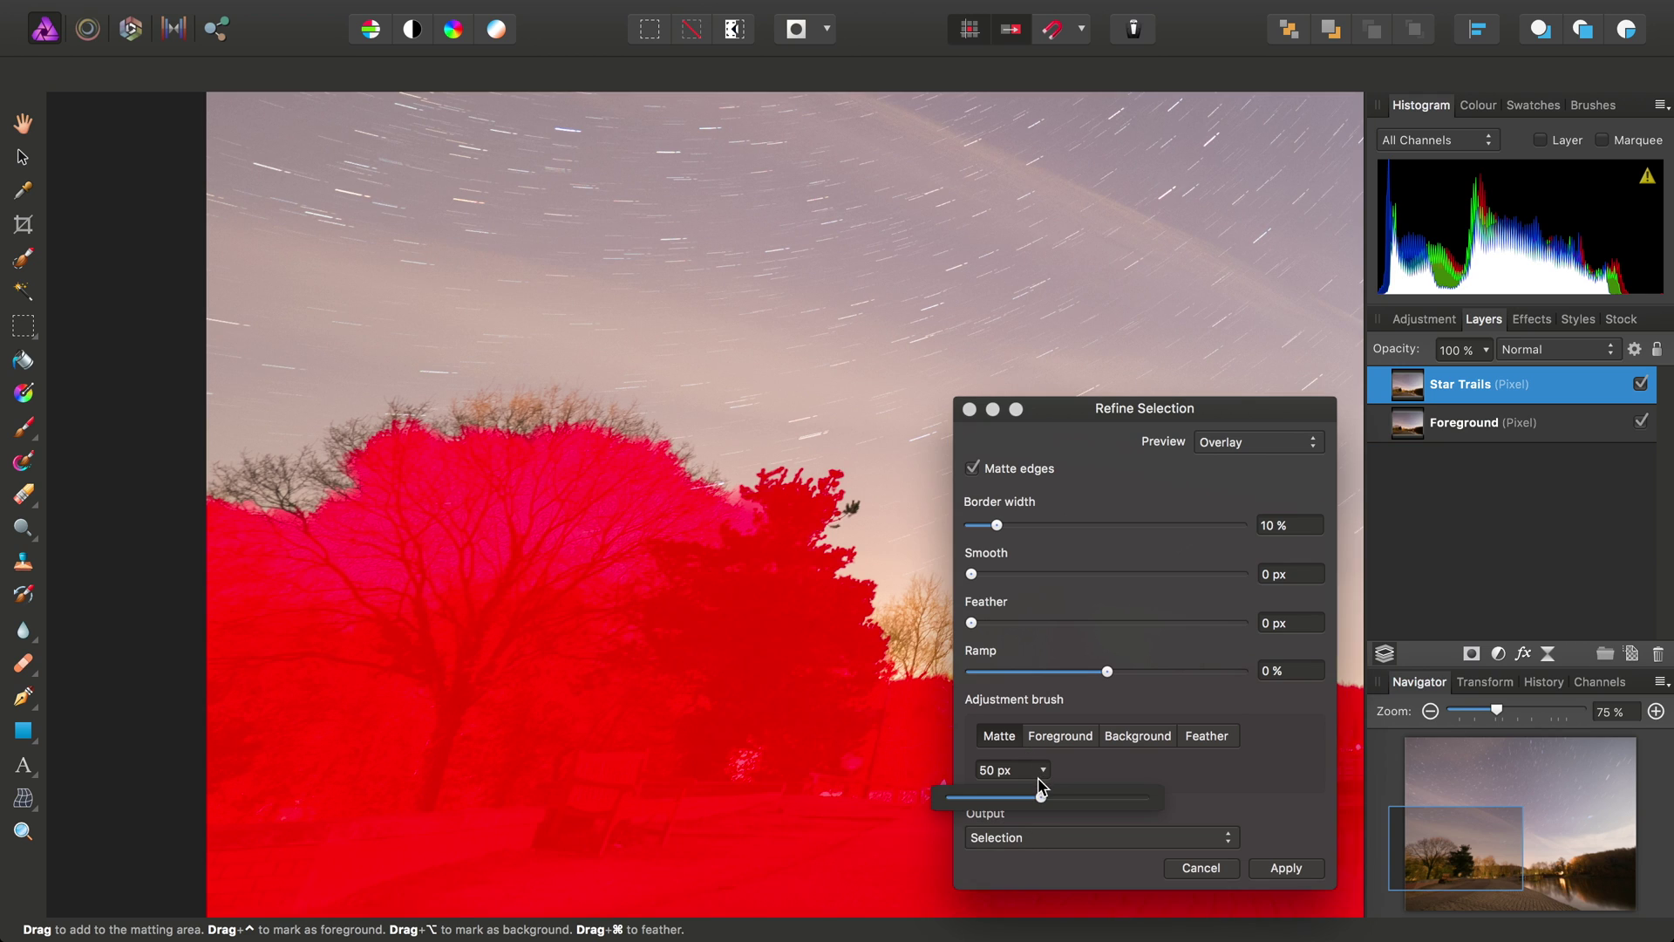
left_click_drag(1040, 797, 1081, 797)
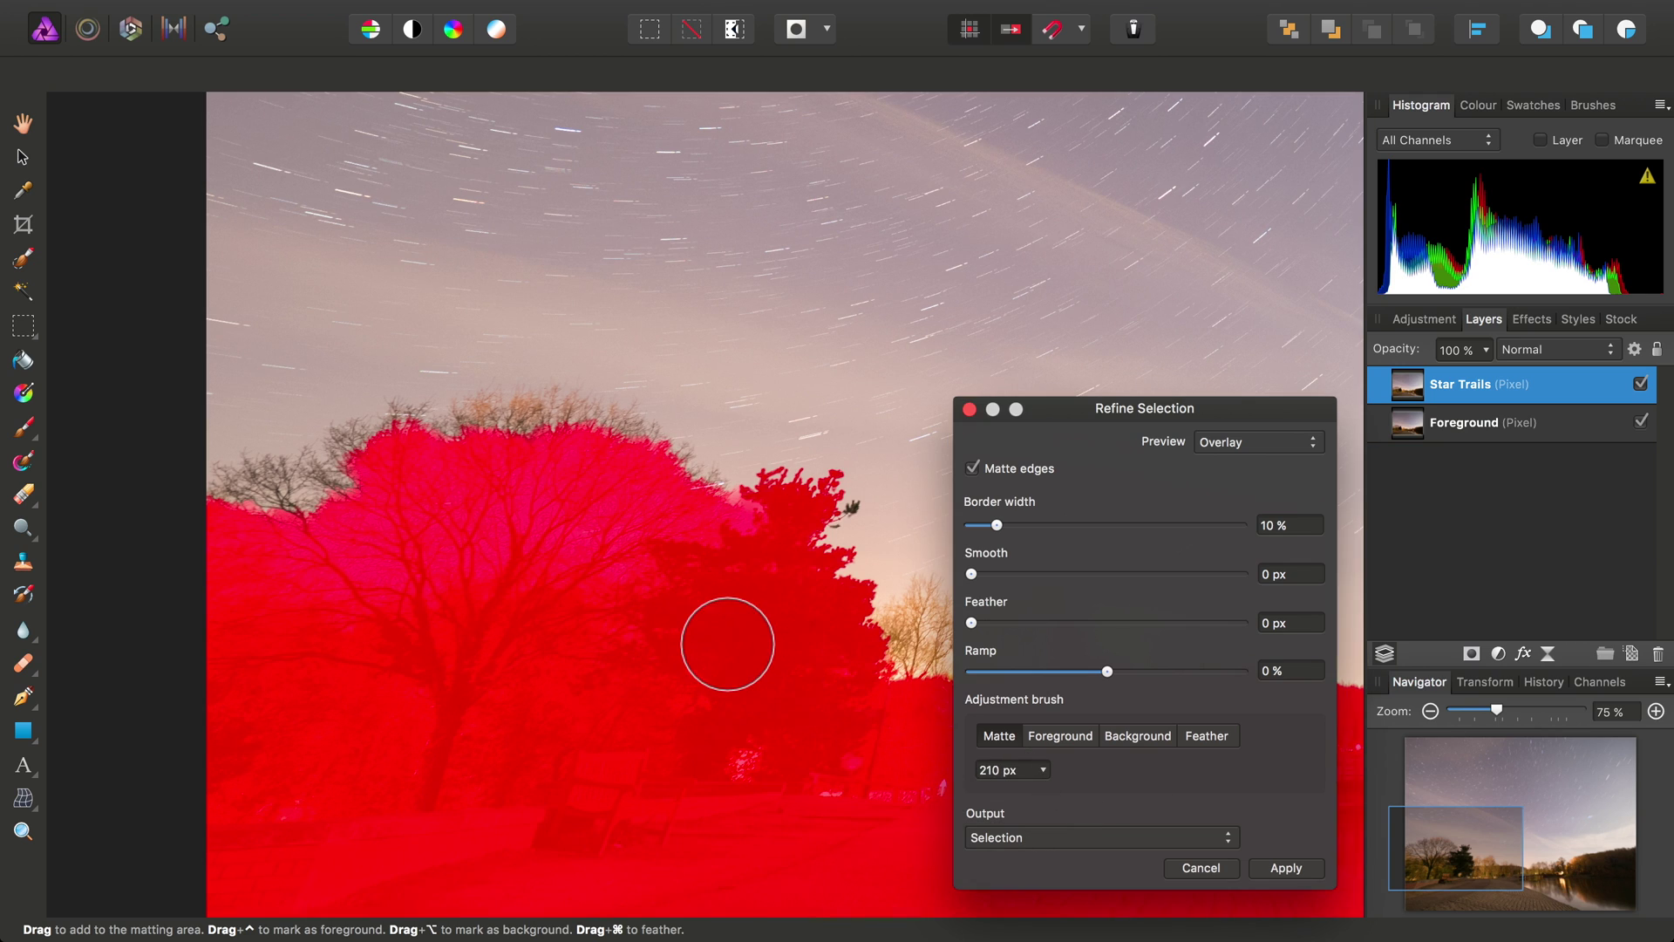
- Matte-brush the left tree, dark evergreen, distant treeline and right-hand trees and hill line
scroll(728, 644, "right", 3)
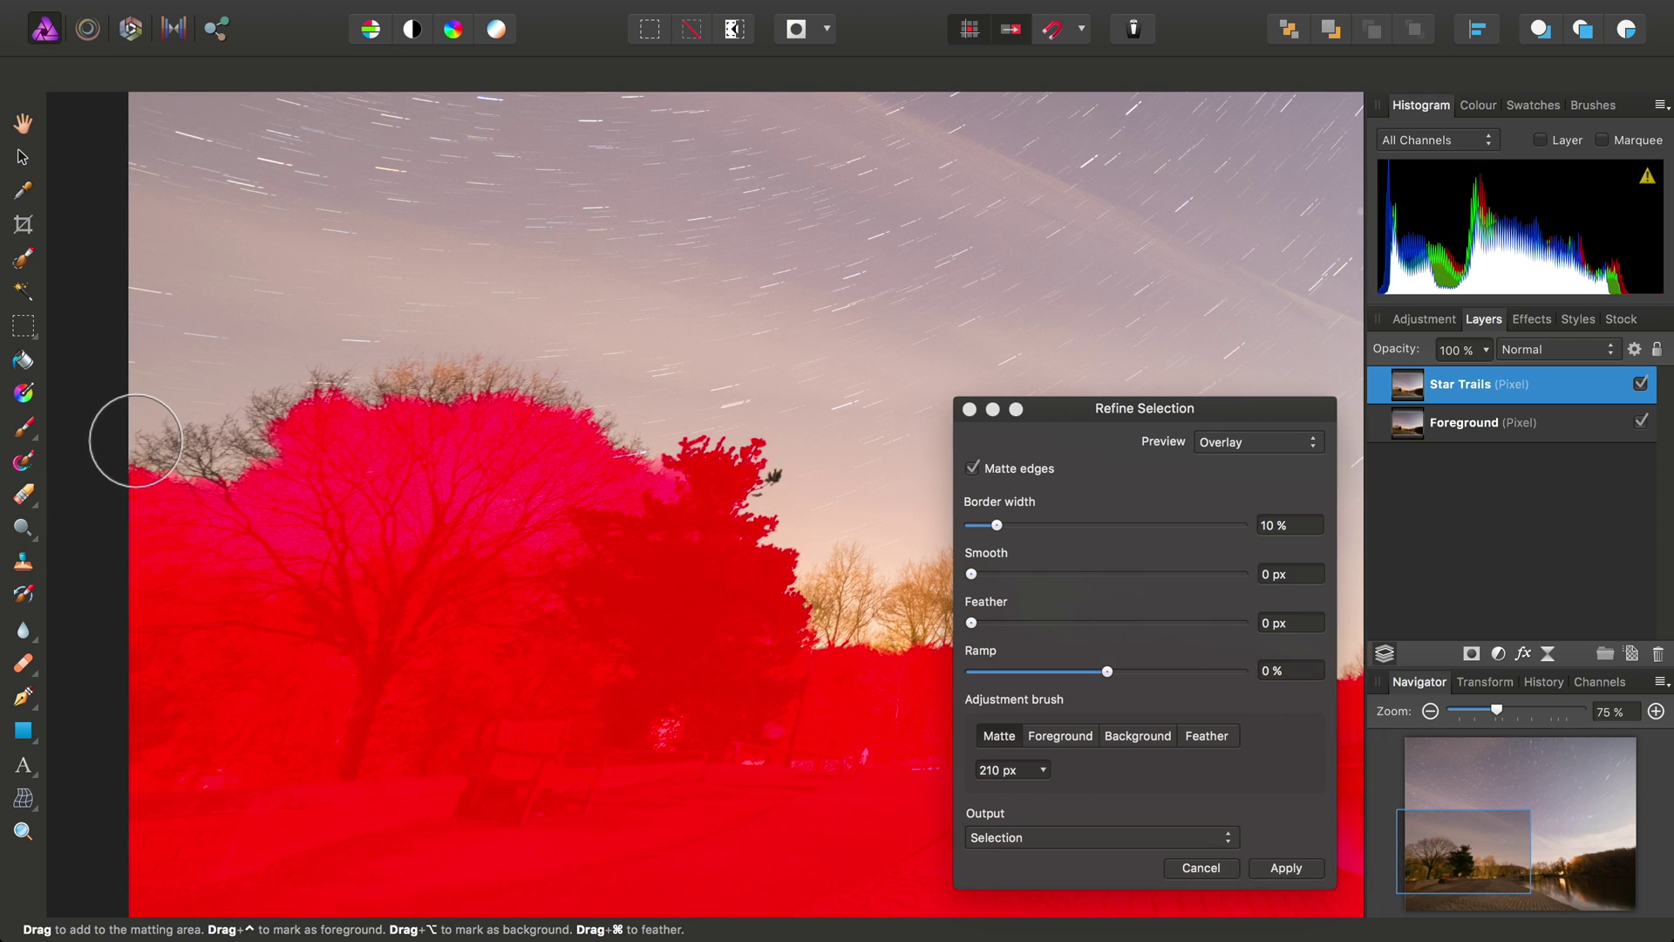
mouse_move(122, 437)
left_mouse_down()
mouse_move(219, 463)
mouse_move(280, 553)
mouse_move(241, 409)
mouse_move(358, 429)
mouse_move(387, 390)
mouse_move(299, 390)
mouse_move(508, 378)
mouse_move(597, 435)
mouse_move(680, 438)
mouse_move(723, 514)
mouse_move(778, 518)
mouse_move(813, 606)
mouse_move(664, 570)
mouse_move(674, 490)
mouse_move(527, 507)
mouse_move(526, 455)
mouse_move(438, 551)
mouse_move(436, 477)
mouse_move(326, 541)
left_mouse_up()
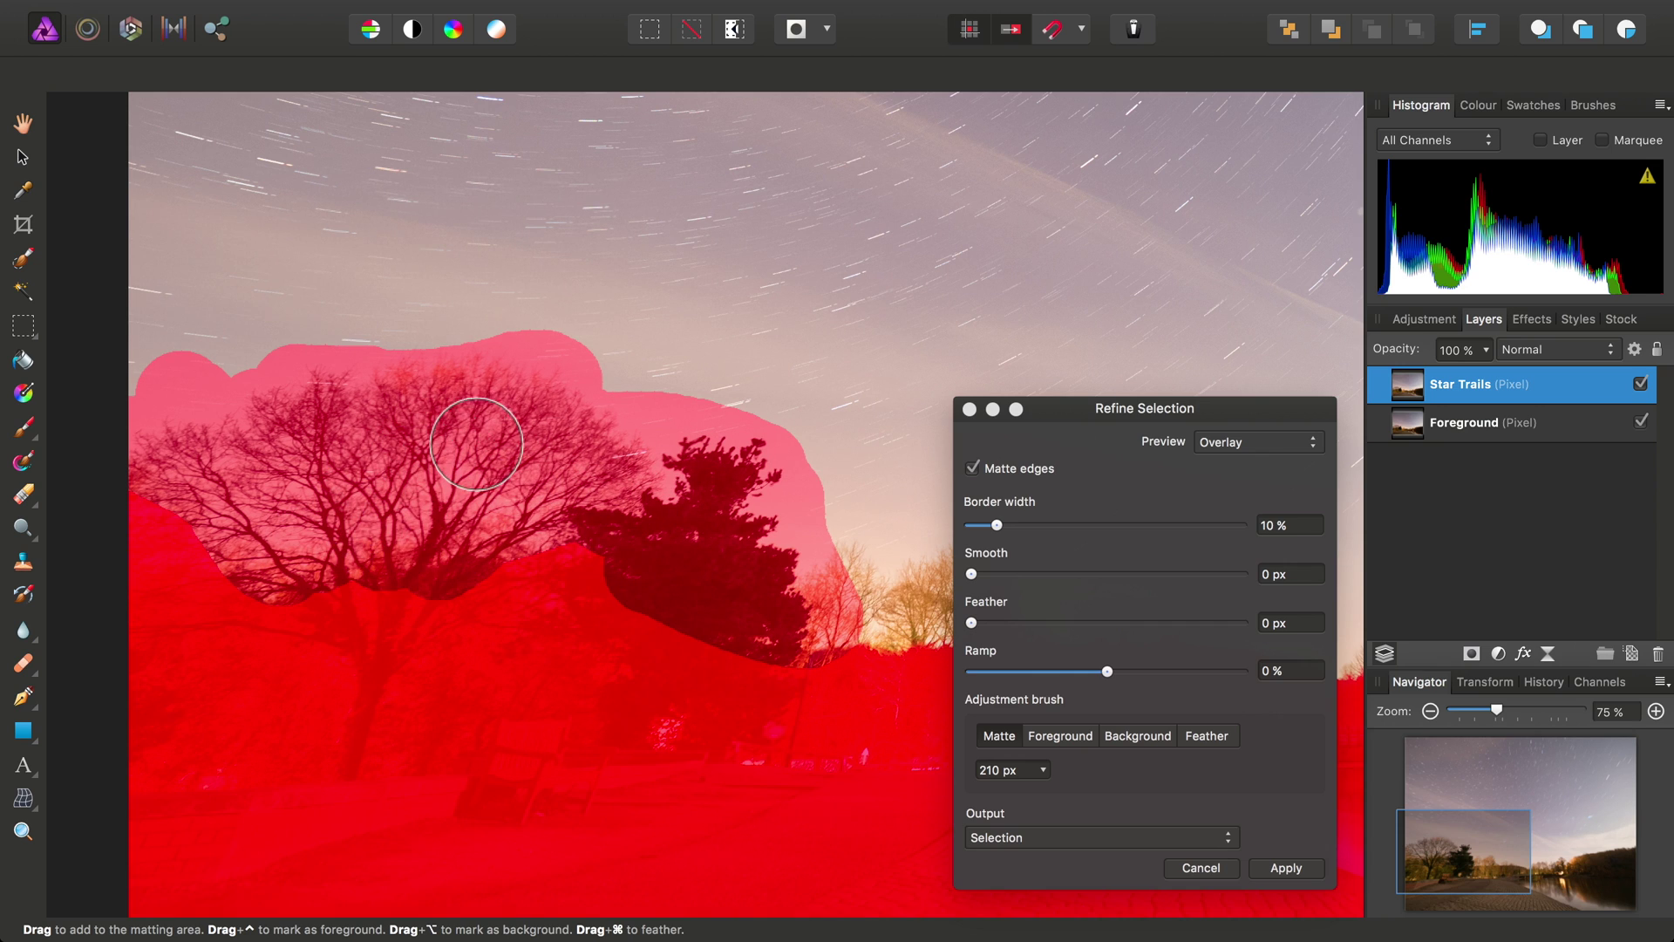
mouse_move(476, 444)
left_mouse_down()
mouse_move(562, 557)
mouse_move(540, 580)
mouse_move(314, 595)
mouse_move(446, 560)
mouse_move(375, 613)
mouse_move(501, 615)
mouse_move(305, 624)
mouse_move(239, 556)
mouse_move(164, 562)
mouse_move(157, 493)
left_mouse_up()
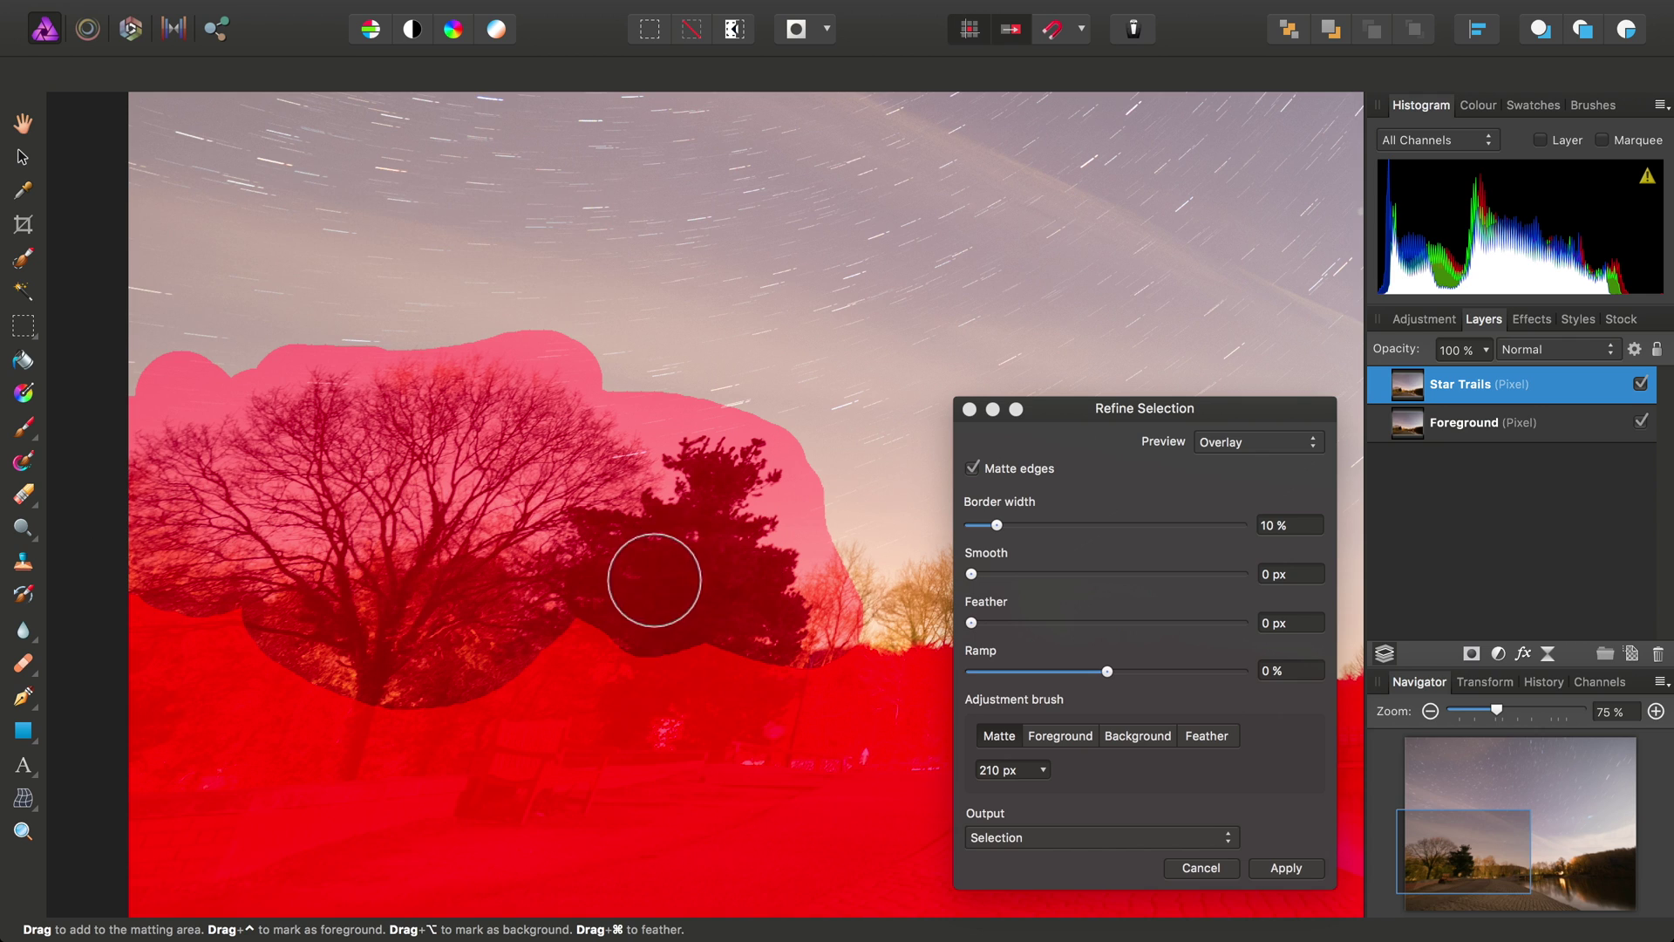
mouse_move(654, 580)
left_mouse_down()
mouse_move(701, 557)
mouse_move(748, 576)
mouse_move(820, 563)
mouse_move(862, 585)
mouse_move(816, 541)
mouse_move(769, 546)
mouse_move(814, 598)
left_mouse_up()
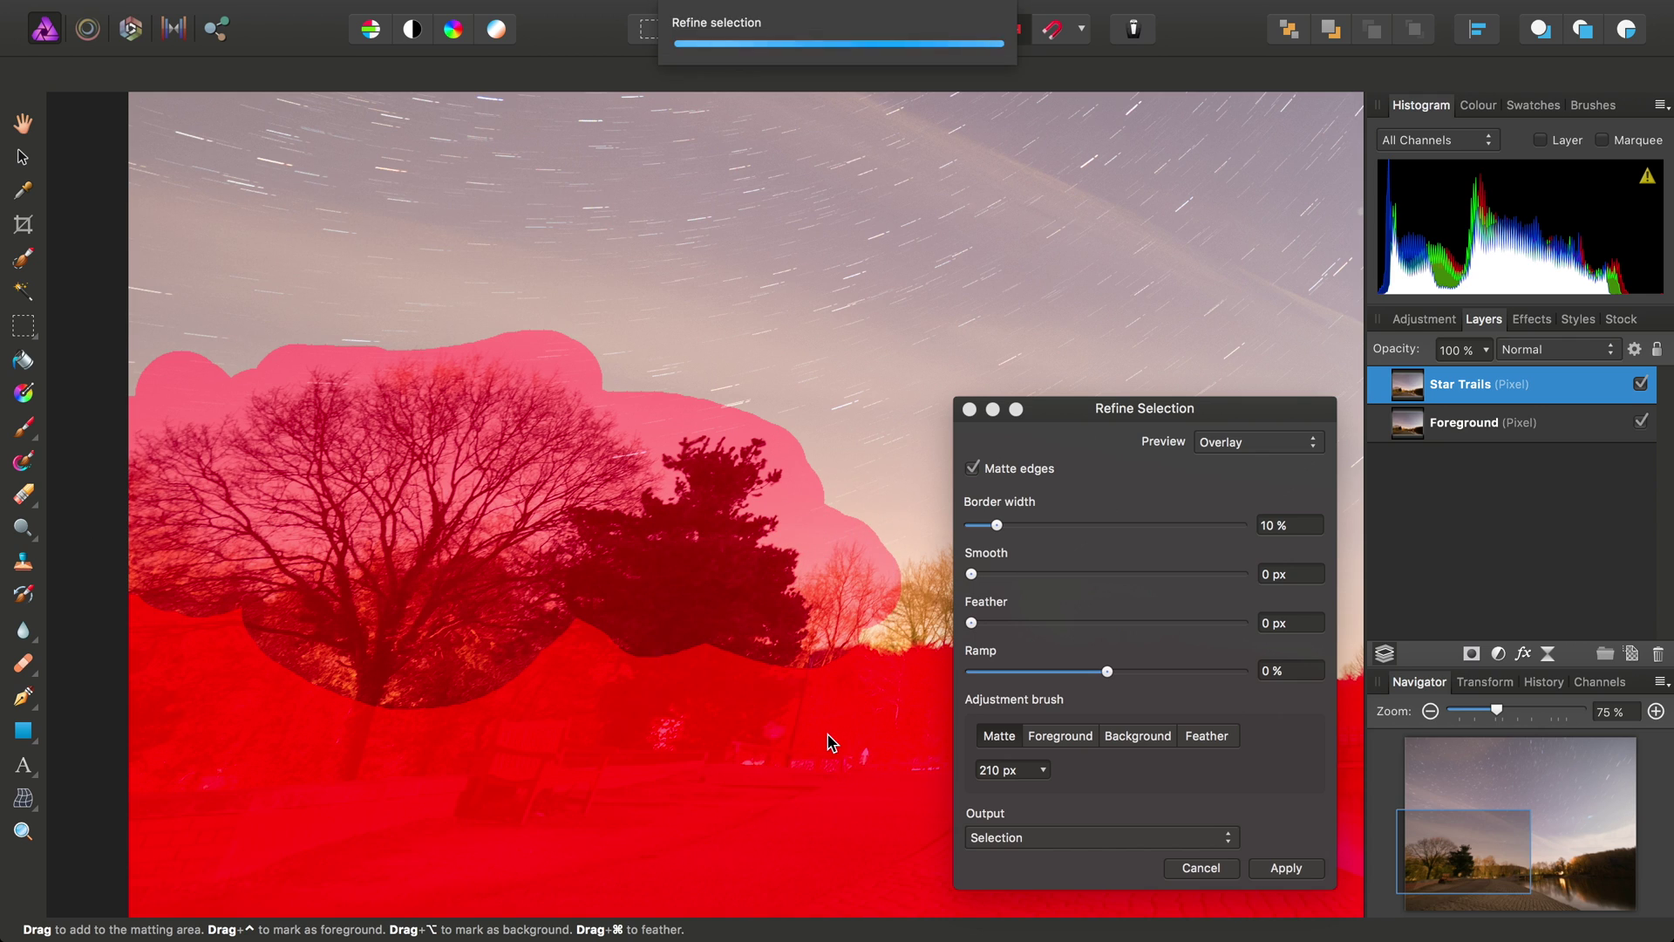
scroll(666, 617, "right", 10)
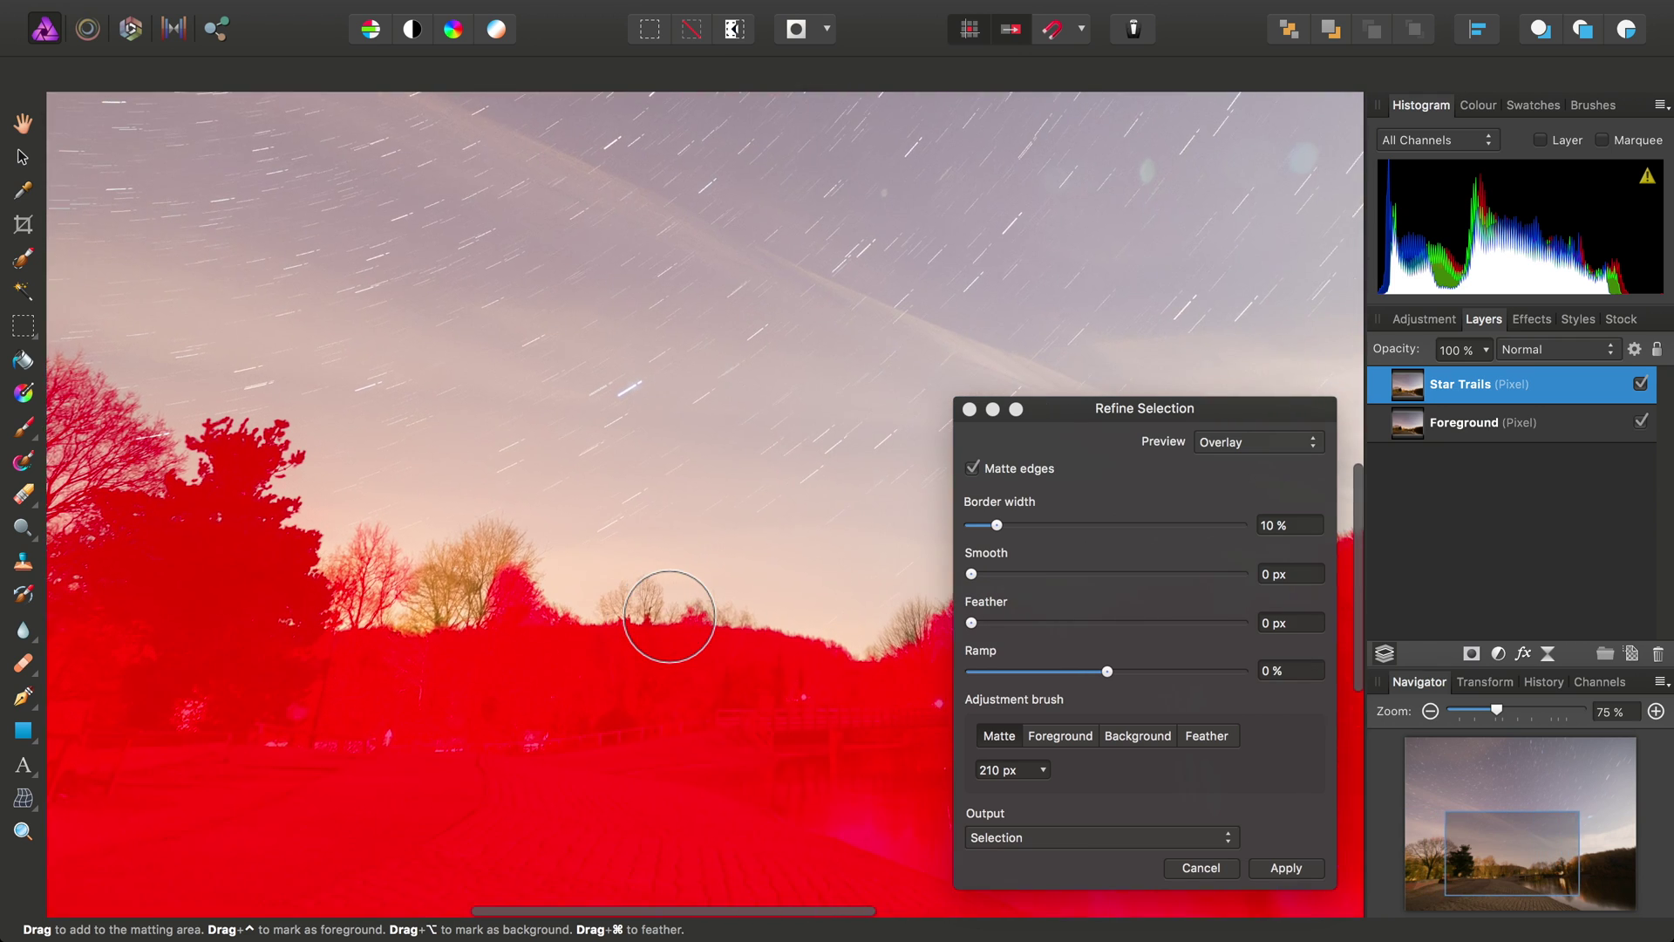
mouse_move(218, 514)
left_mouse_down()
mouse_move(435, 516)
mouse_move(227, 557)
mouse_move(265, 502)
mouse_move(404, 491)
mouse_move(556, 581)
mouse_move(464, 559)
mouse_move(695, 552)
mouse_move(756, 585)
mouse_move(876, 544)
mouse_move(956, 571)
left_mouse_up()
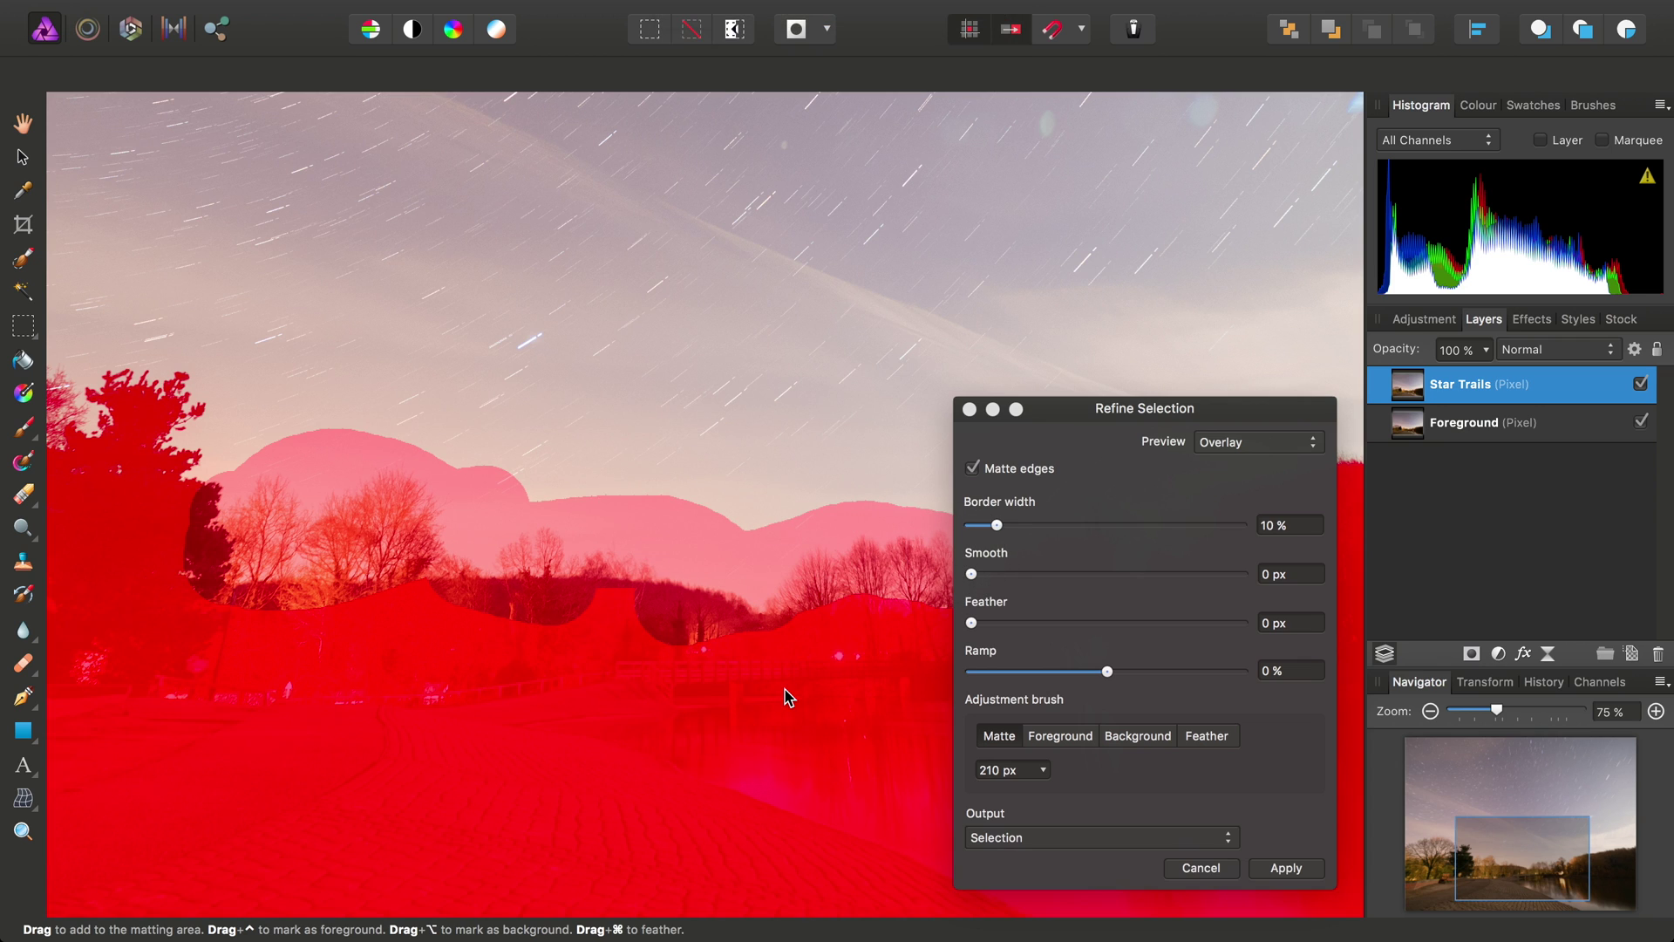
scroll(808, 668, "up", 3)
scroll(809, 668, "left", 3)
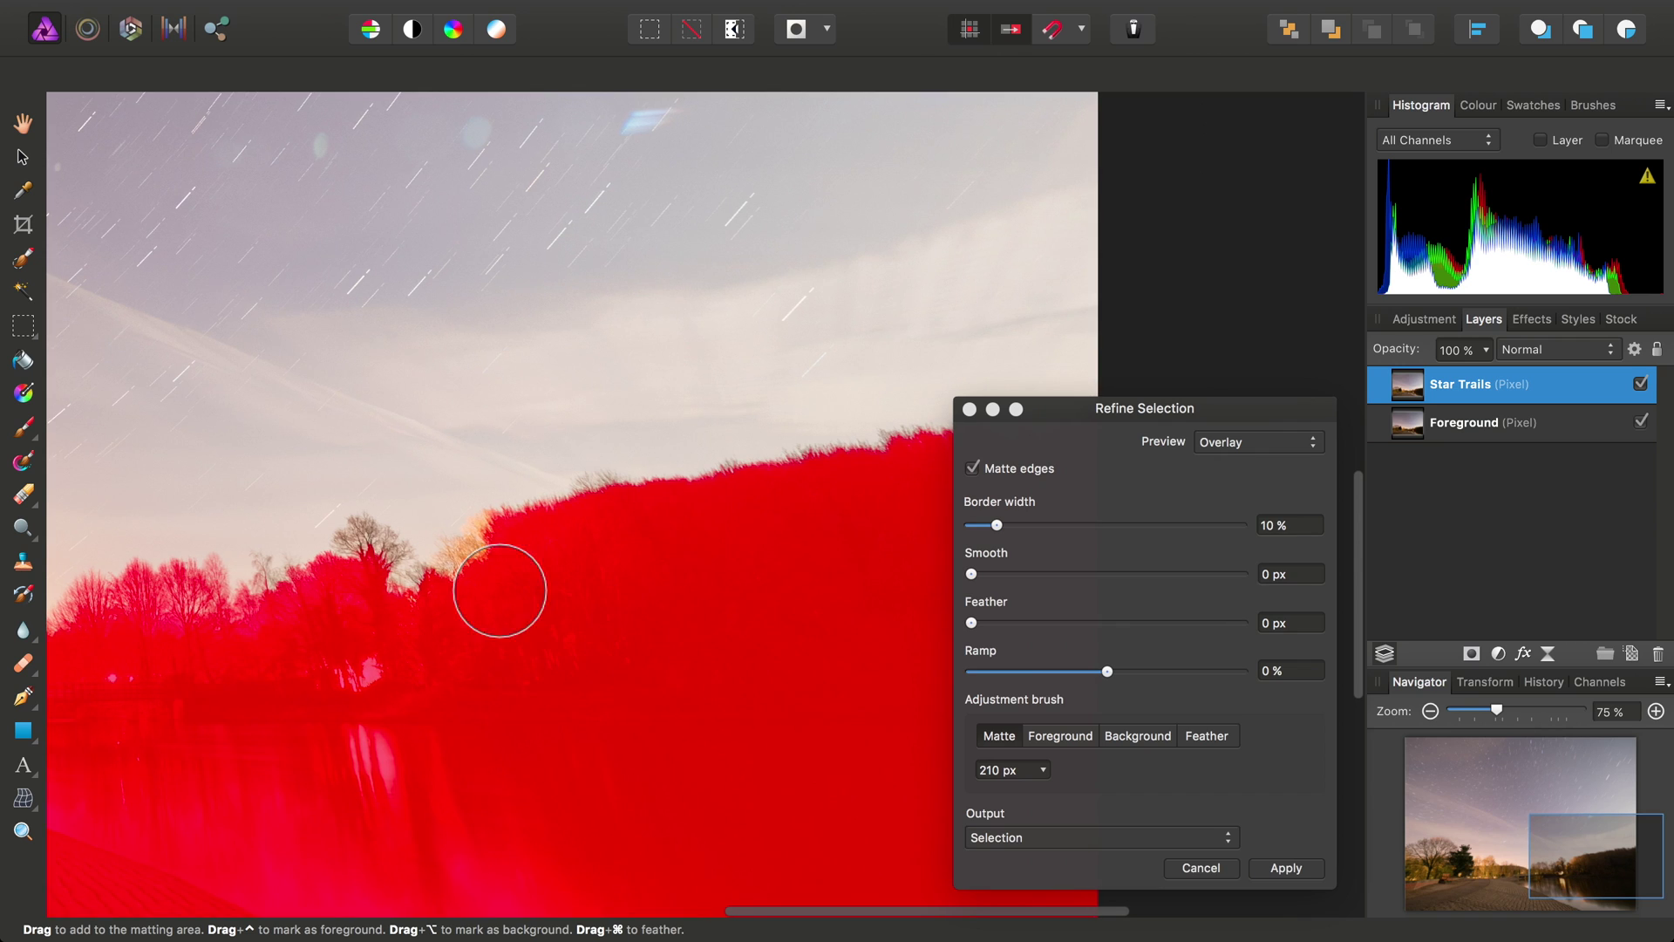
mouse_move(249, 580)
left_mouse_down()
mouse_move(403, 535)
mouse_move(370, 535)
mouse_move(459, 538)
mouse_move(723, 451)
mouse_move(1073, 343)
left_mouse_up()
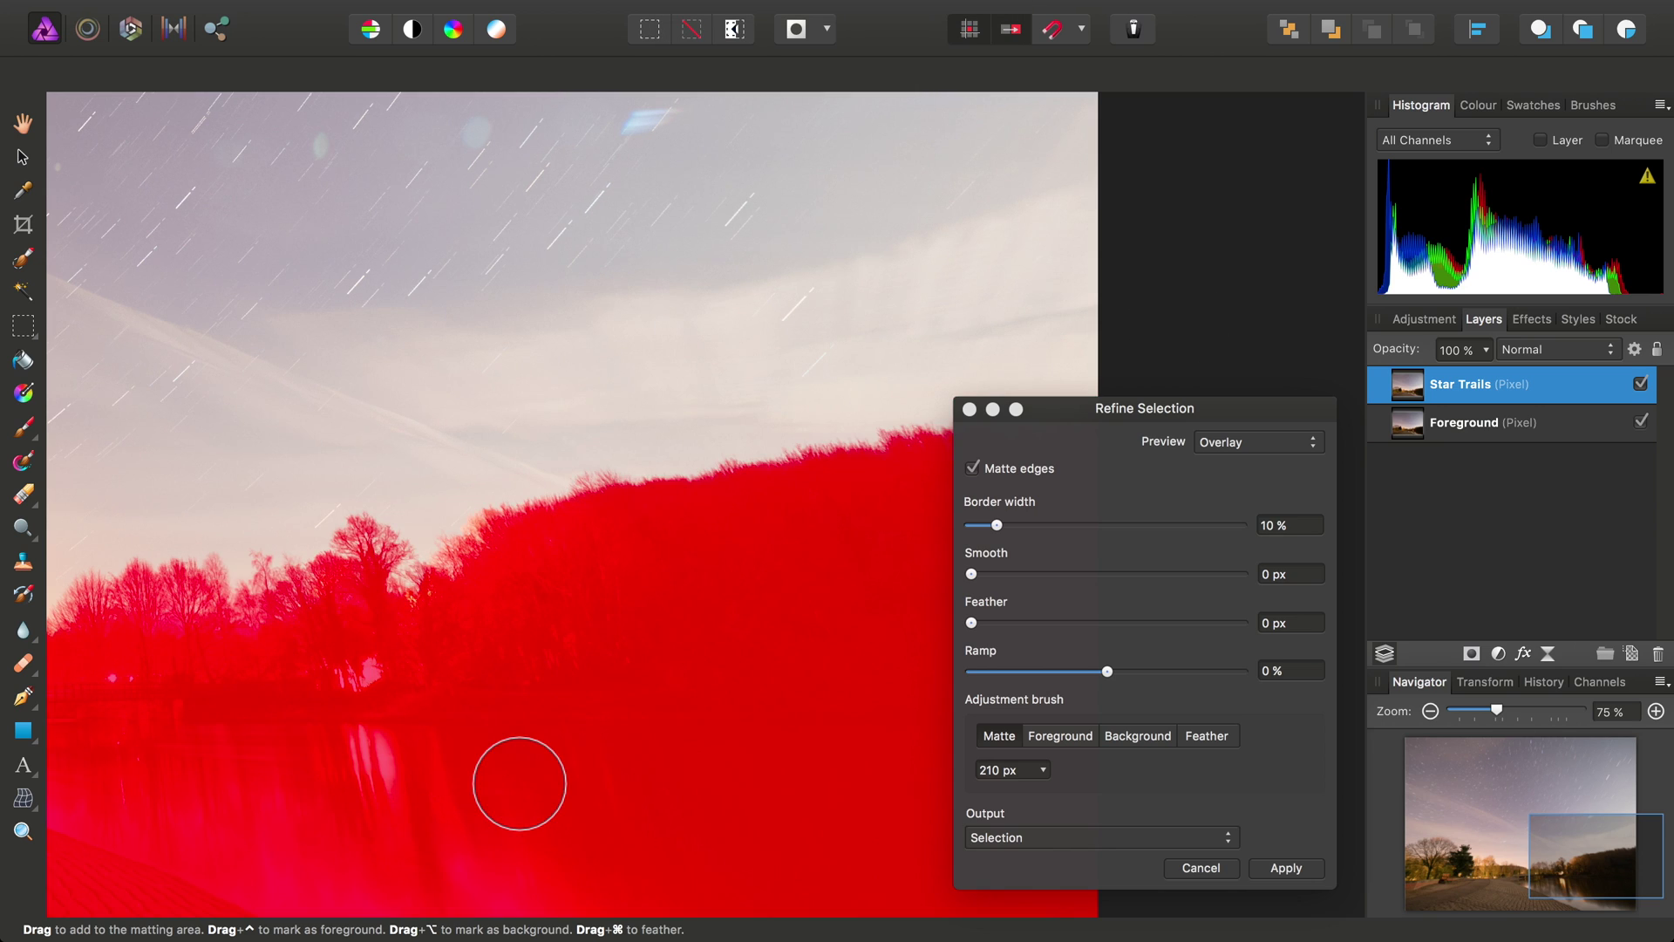
key("super+0")
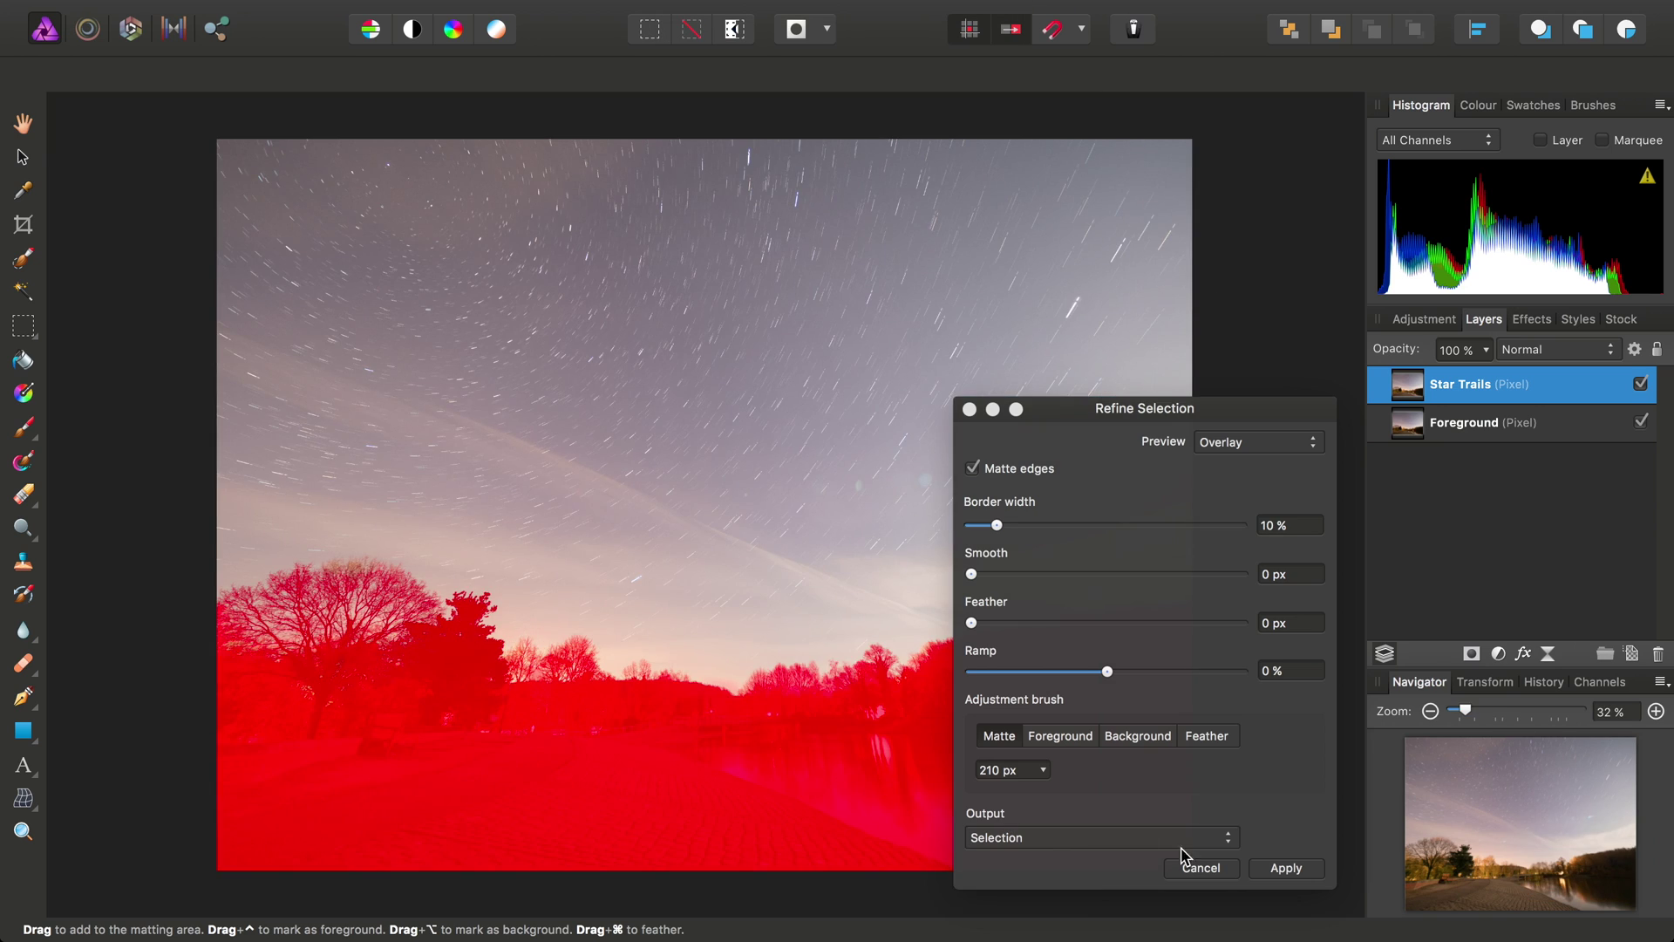
- Apply the refined selection as a Star Trails layer mask, deselect, and toggle the layer to compare
left_click(1285, 868)
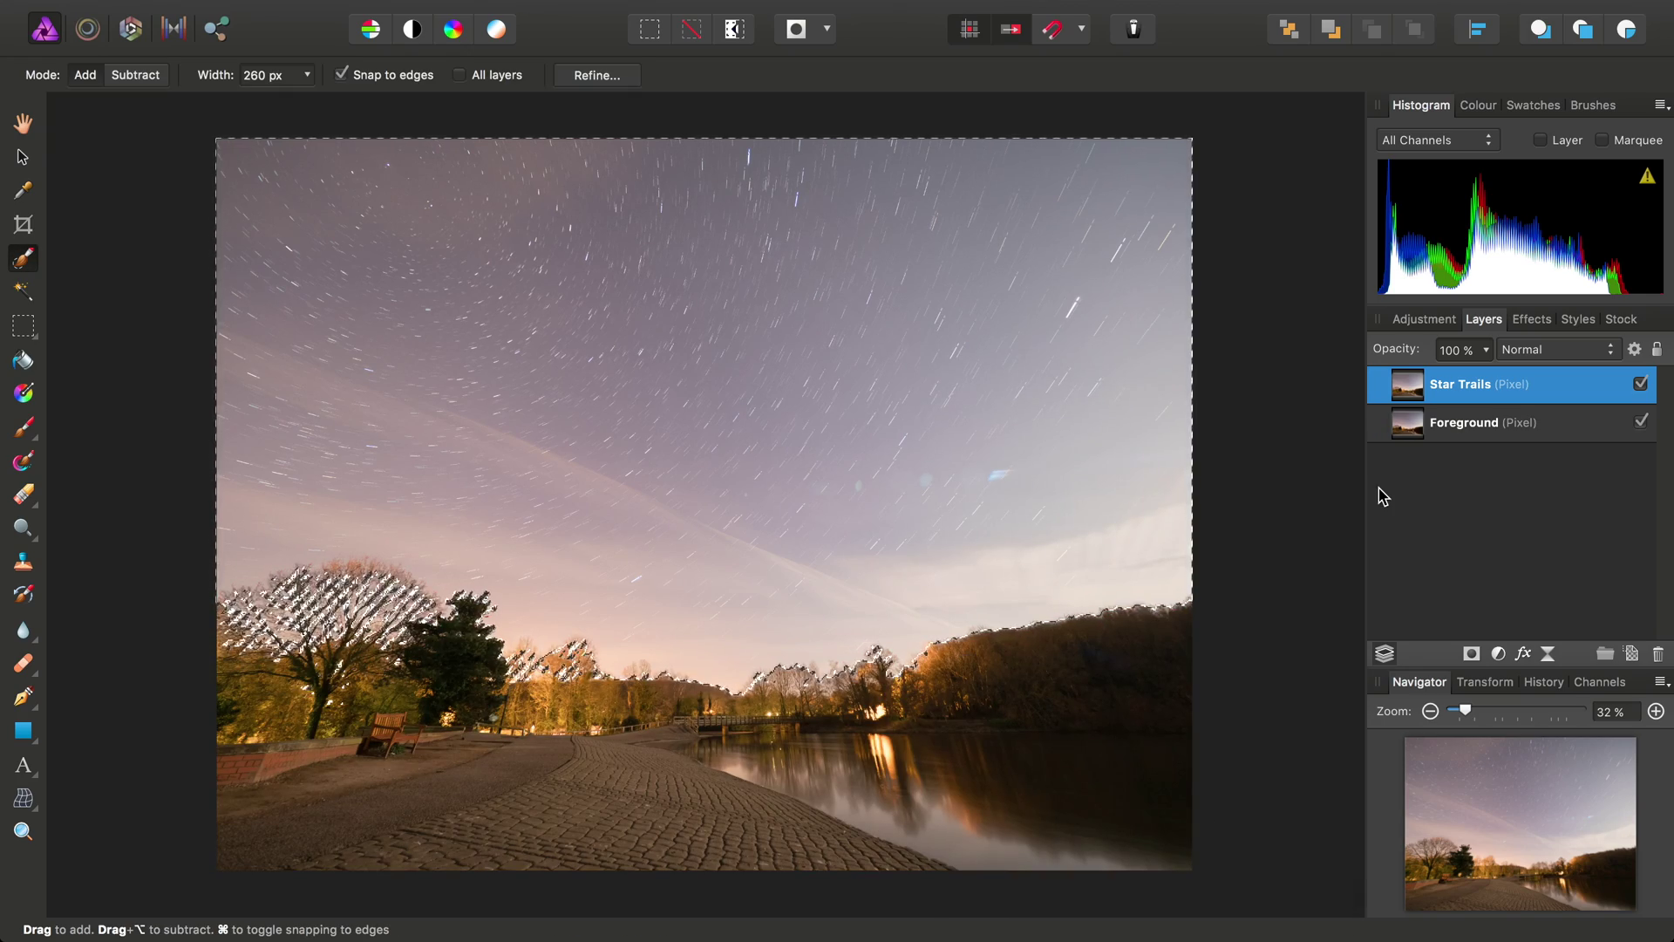
left_click(1471, 655)
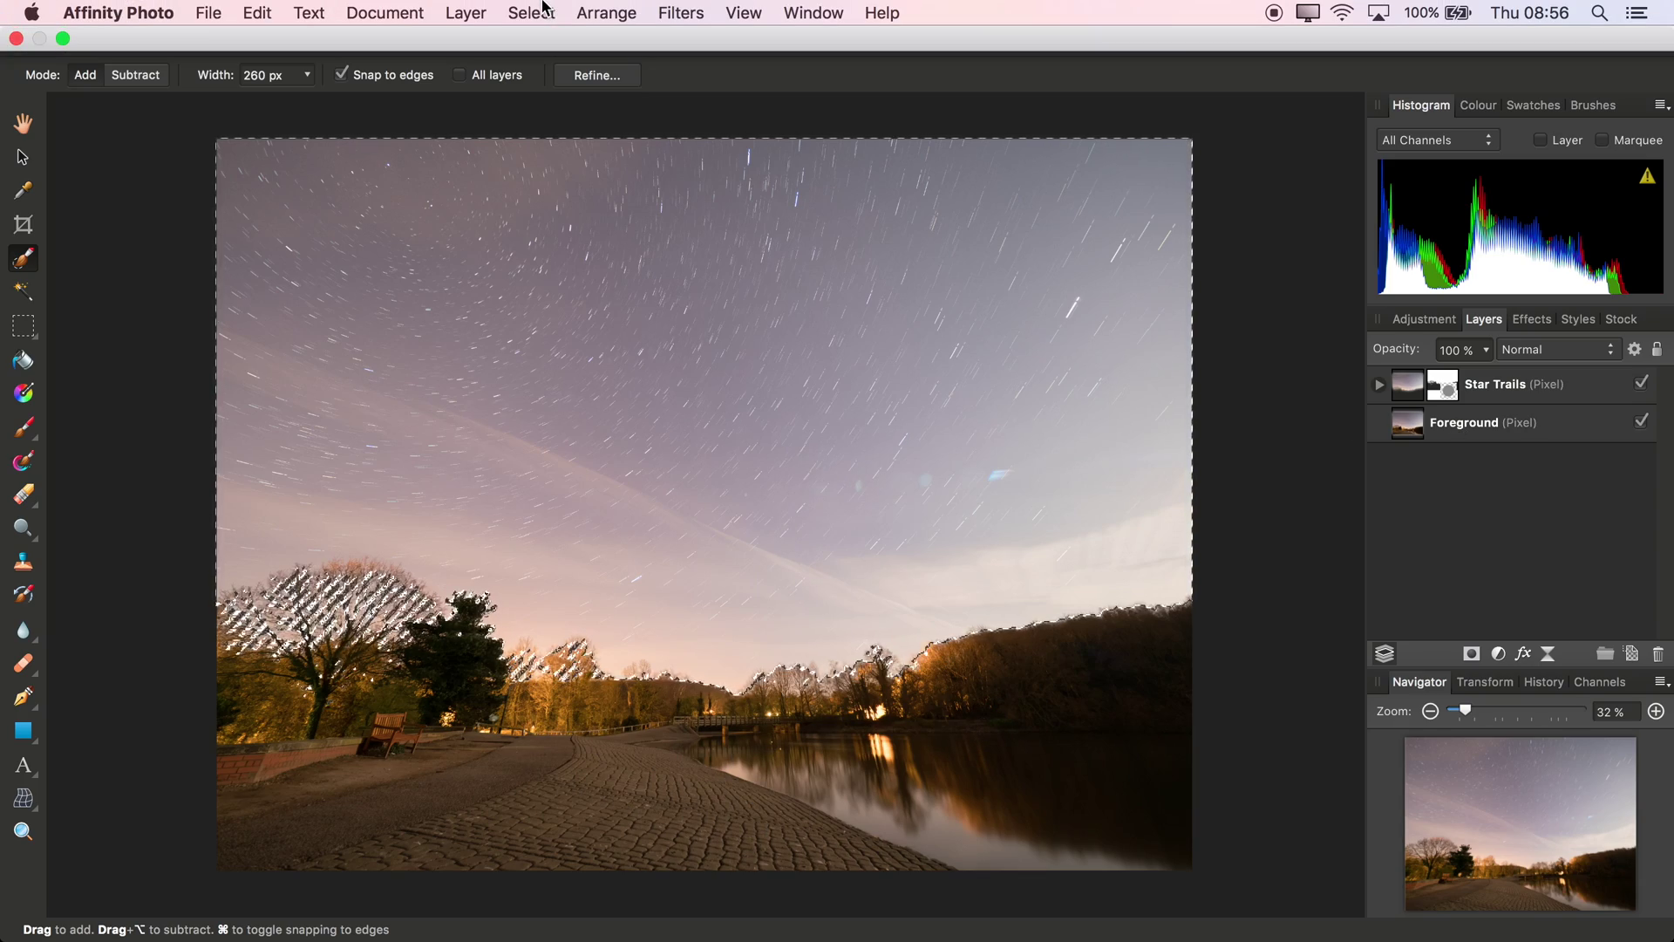
left_click(531, 13)
left_click(558, 63)
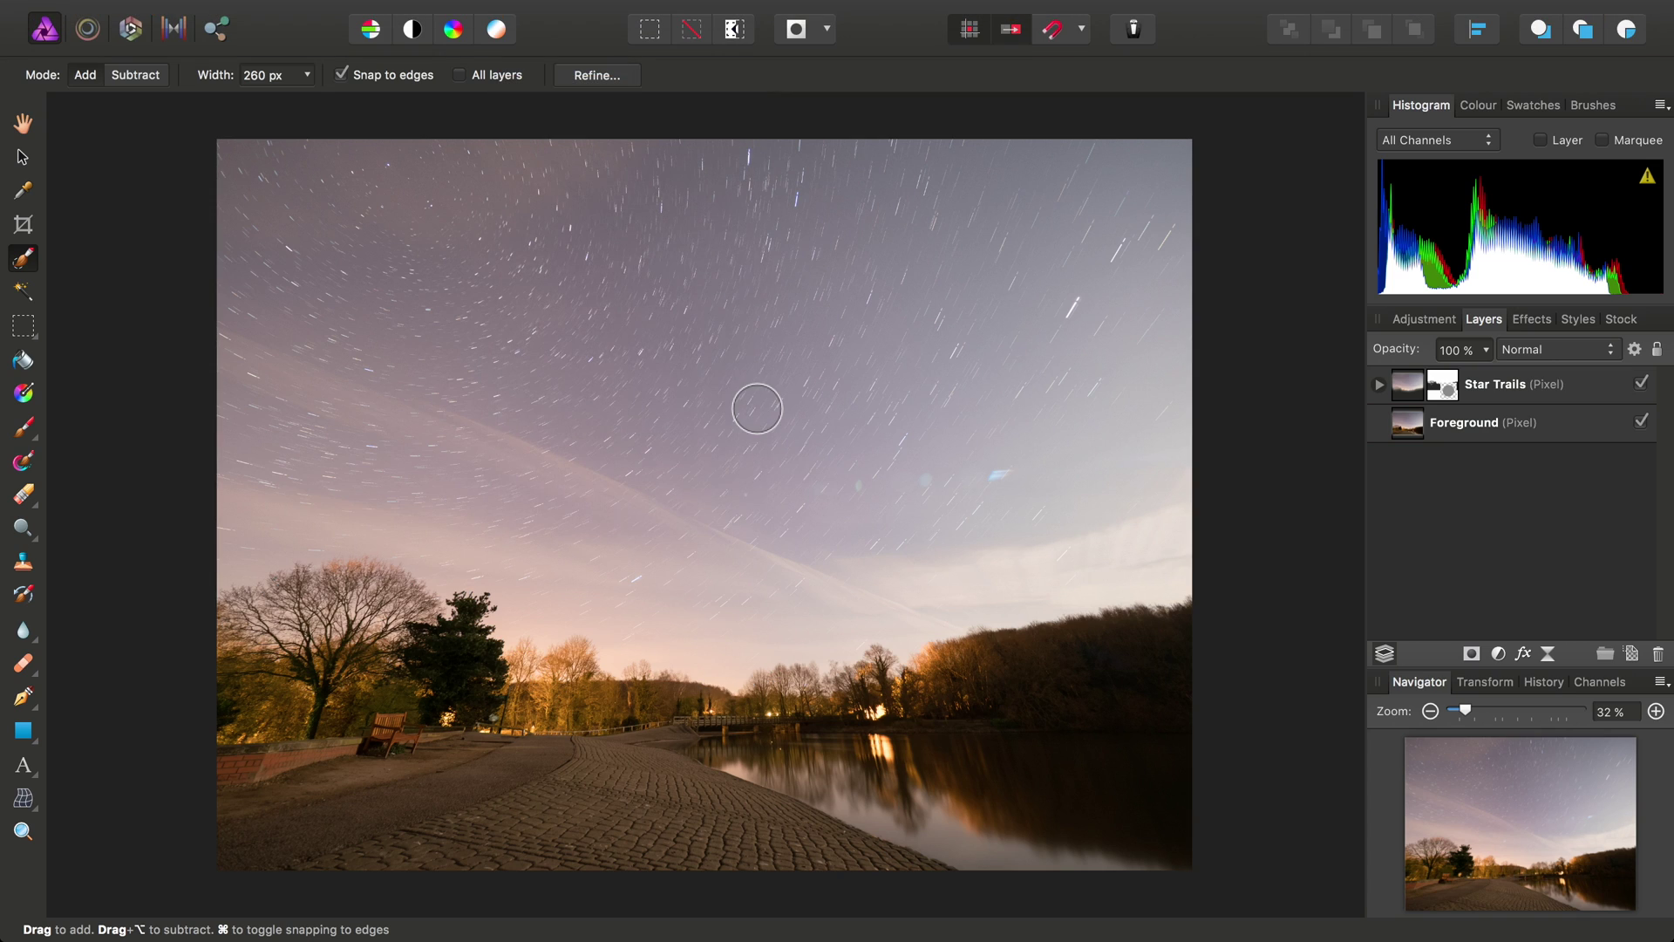
left_click(1642, 385)
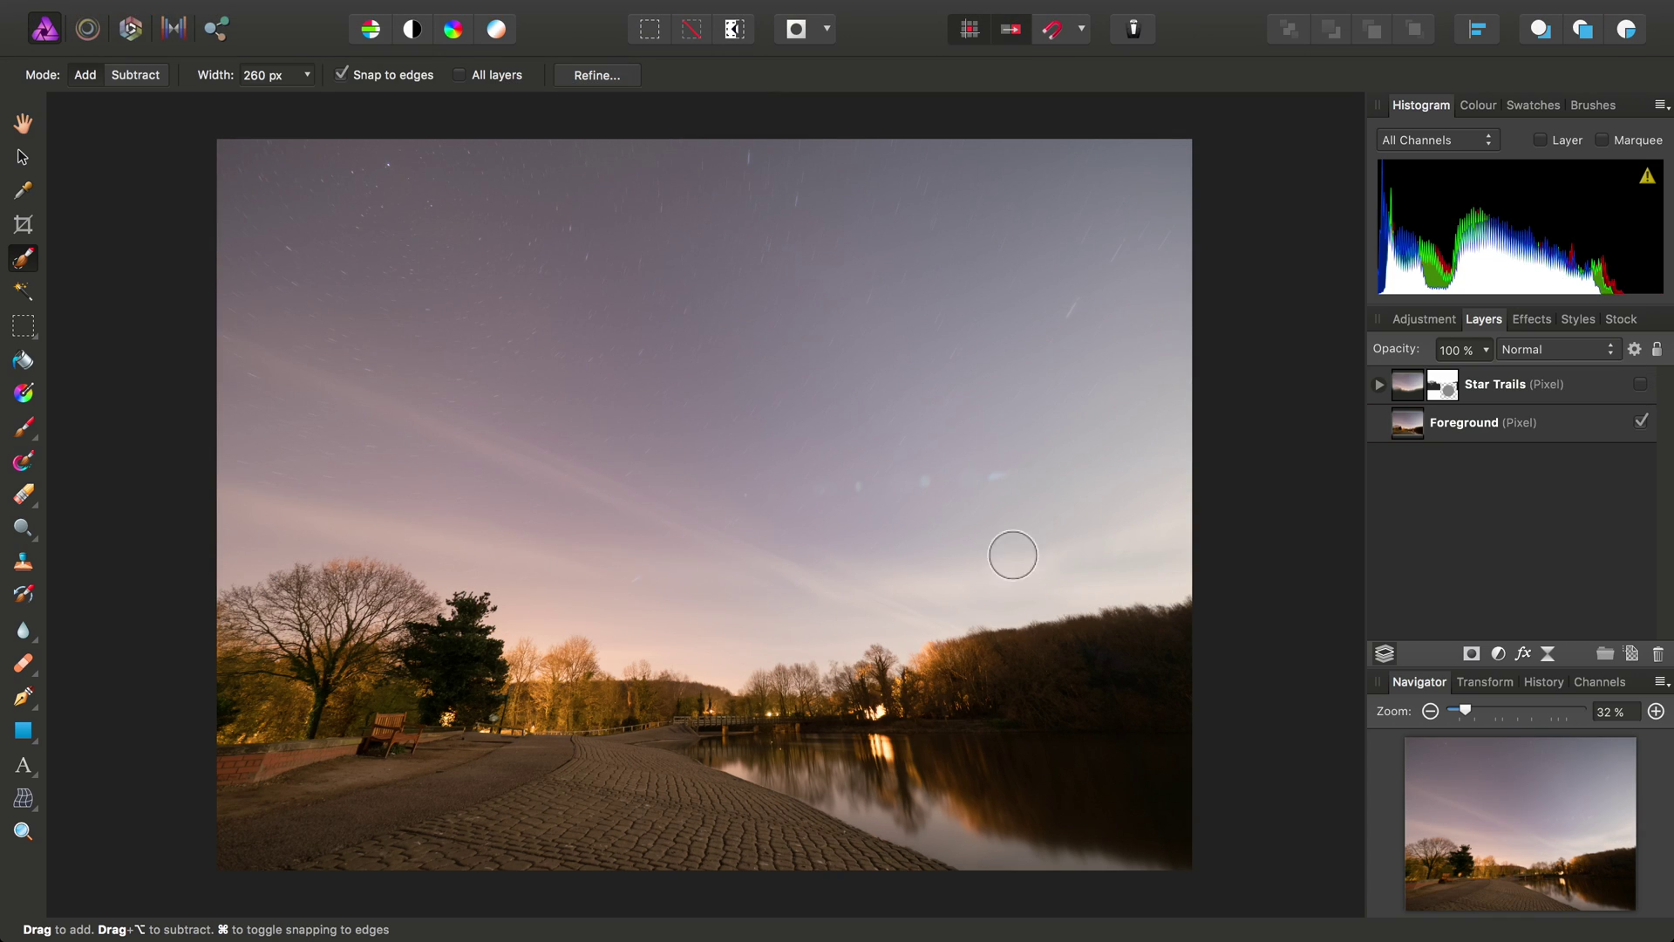
left_click(1641, 386)
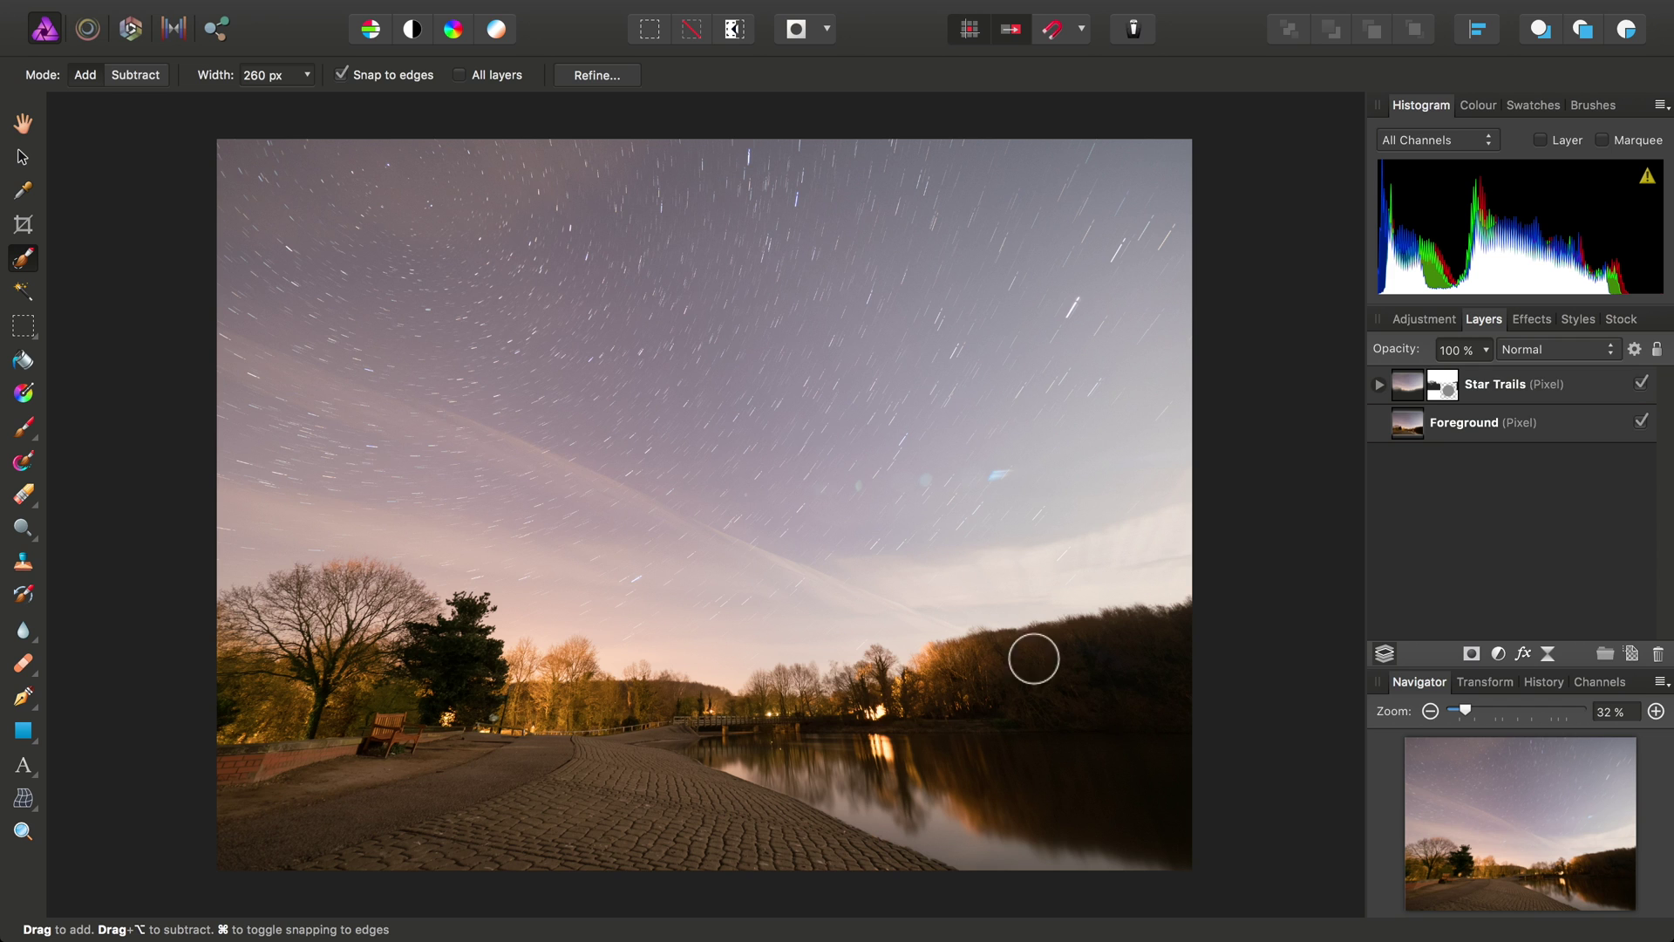
- Select the Star Trails layer and set the Inpainting Brush width to 140 px
scroll(997, 481, "up", 6)
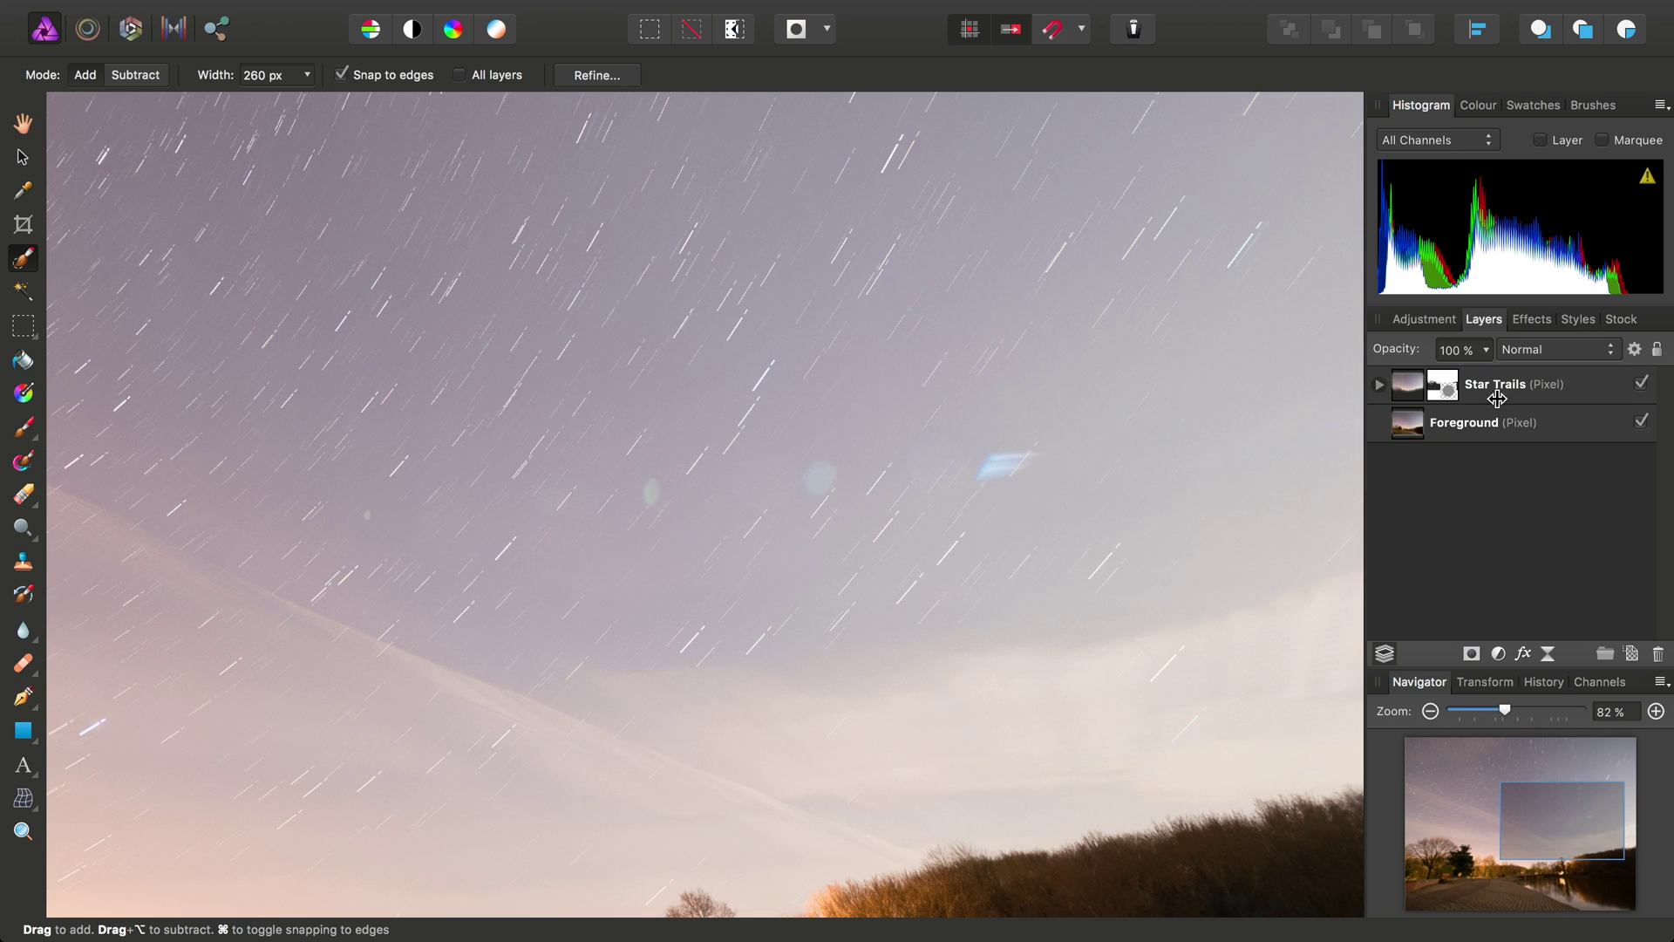
left_click(1410, 386)
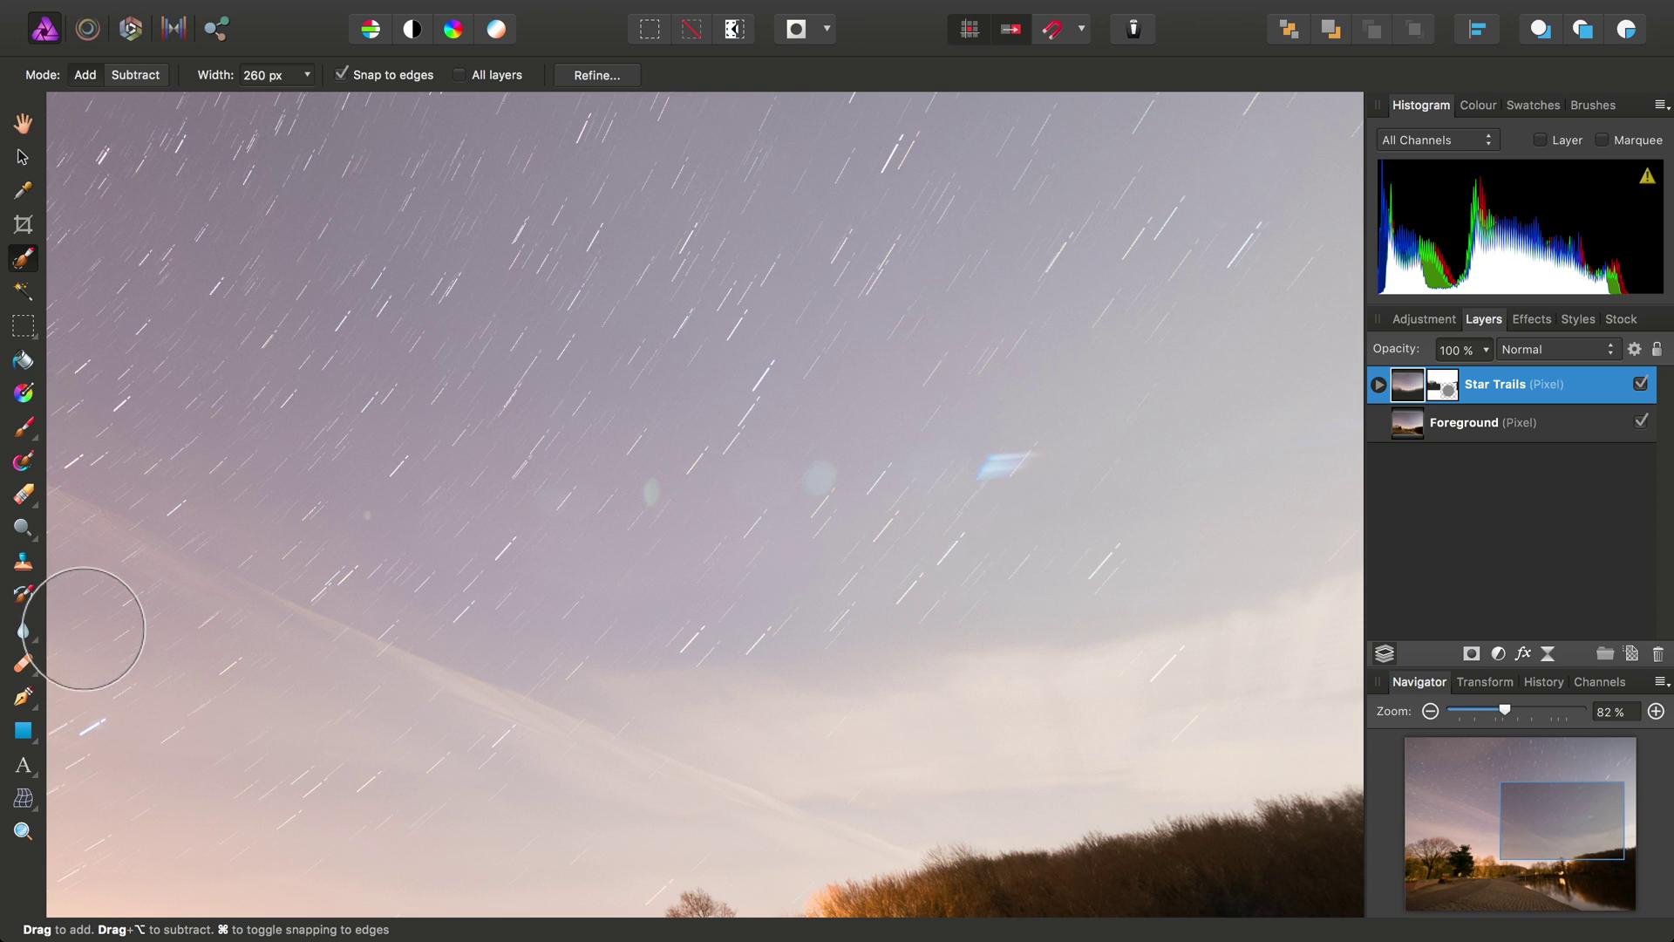
left_click(32, 677)
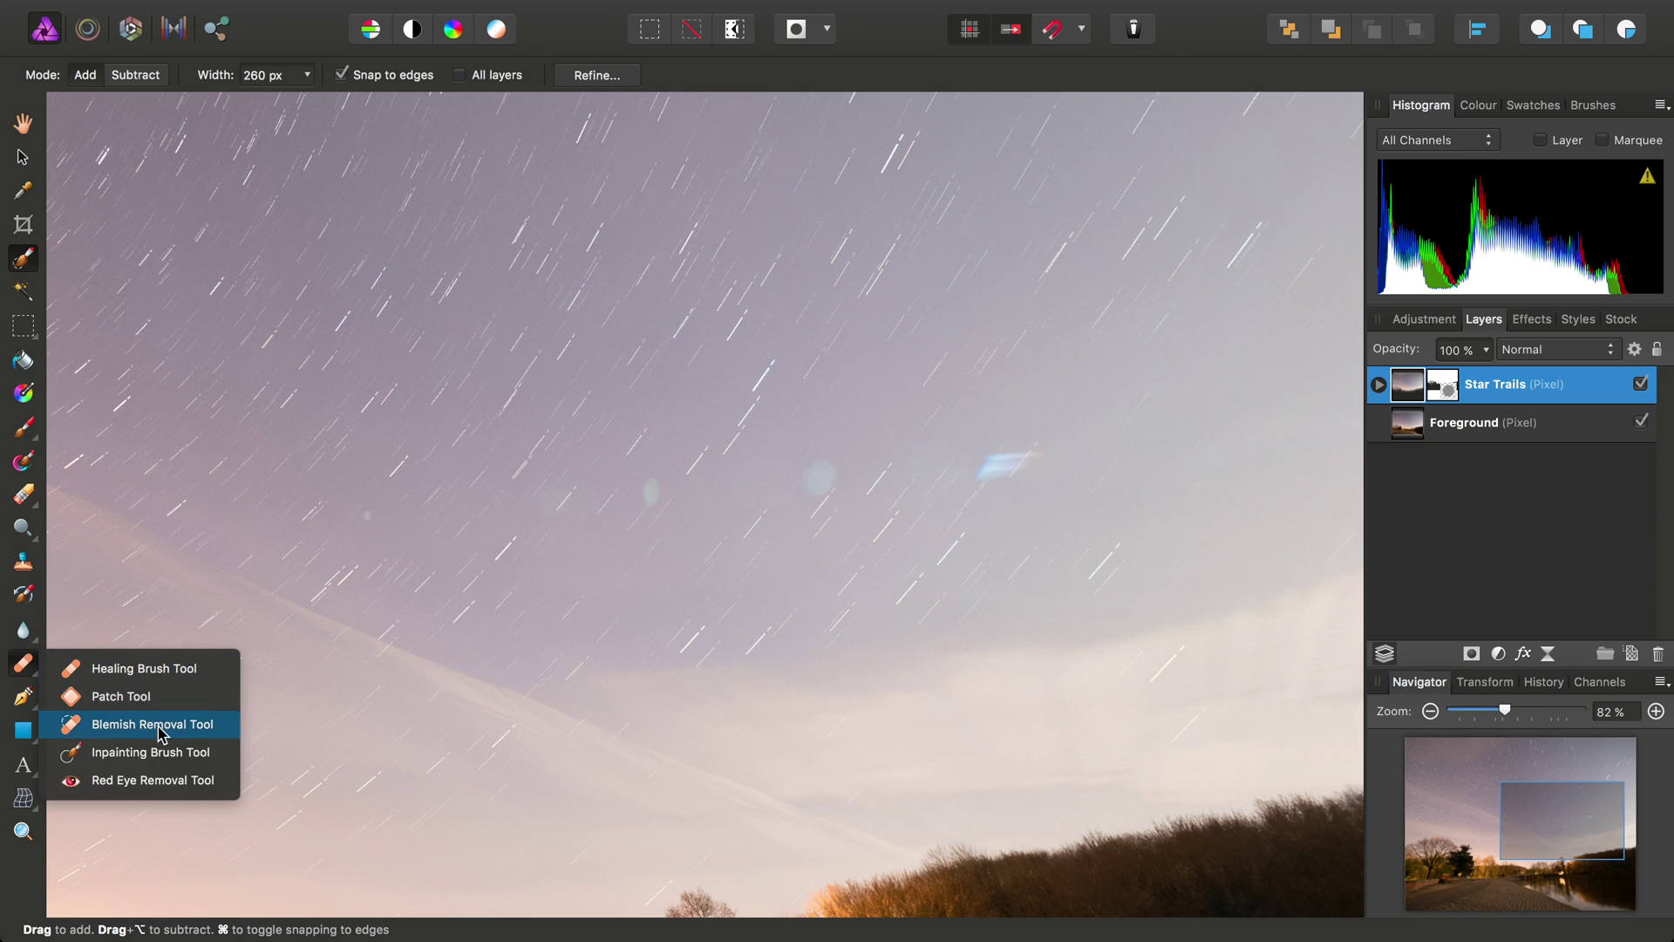
left_click(114, 752)
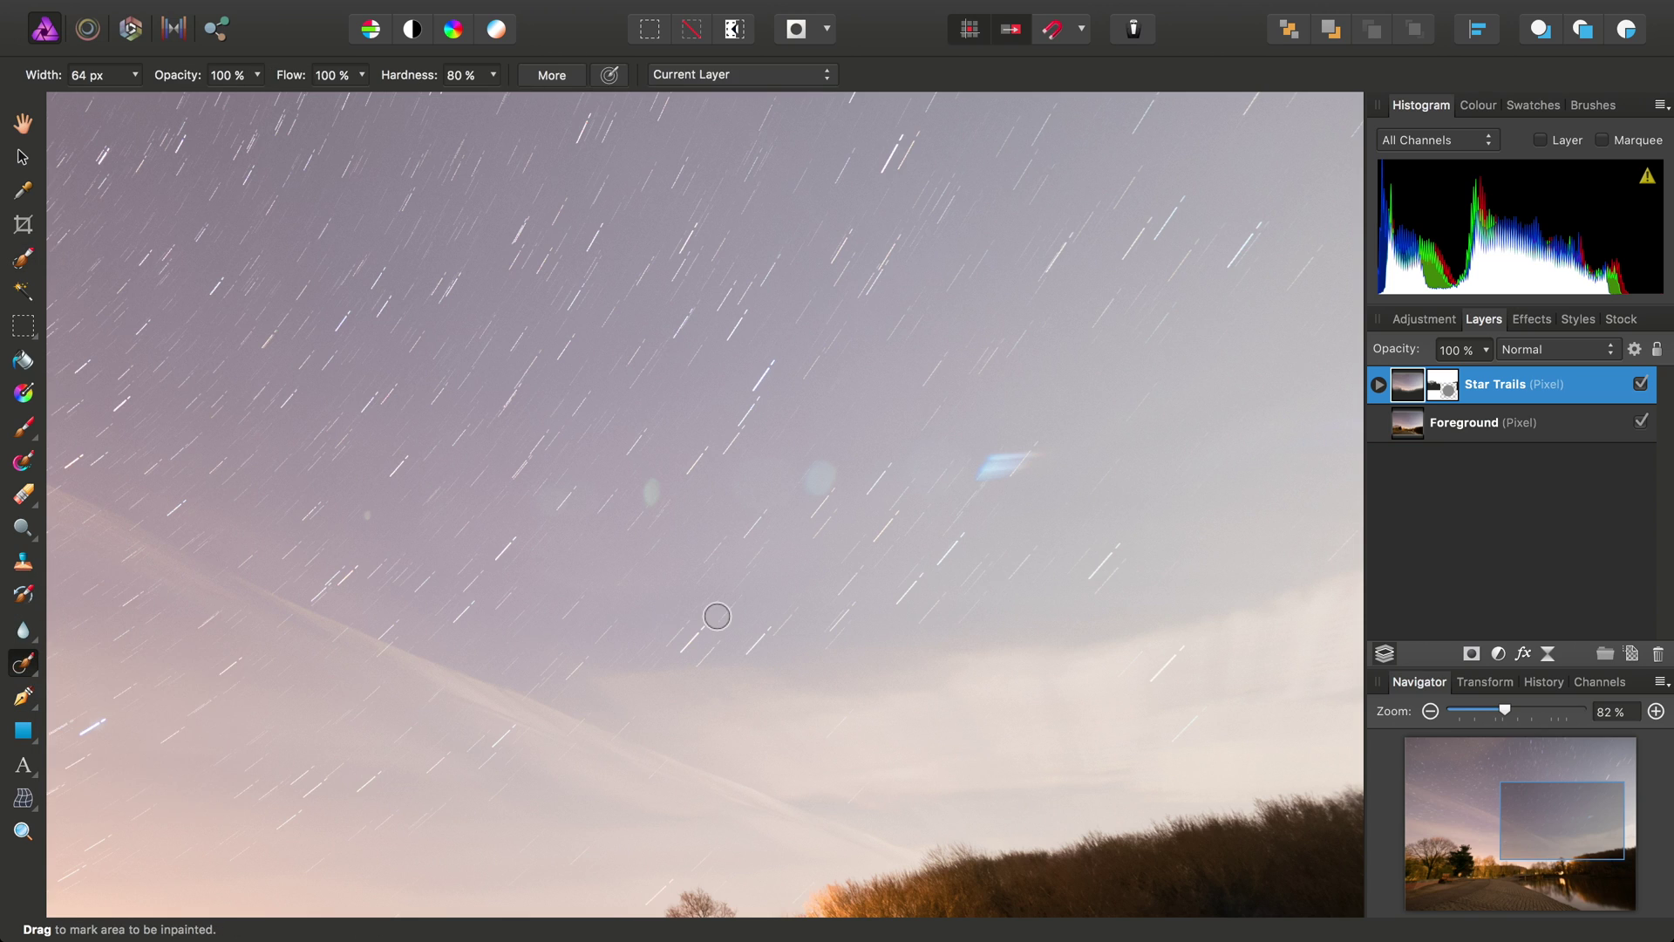
left_click(136, 75)
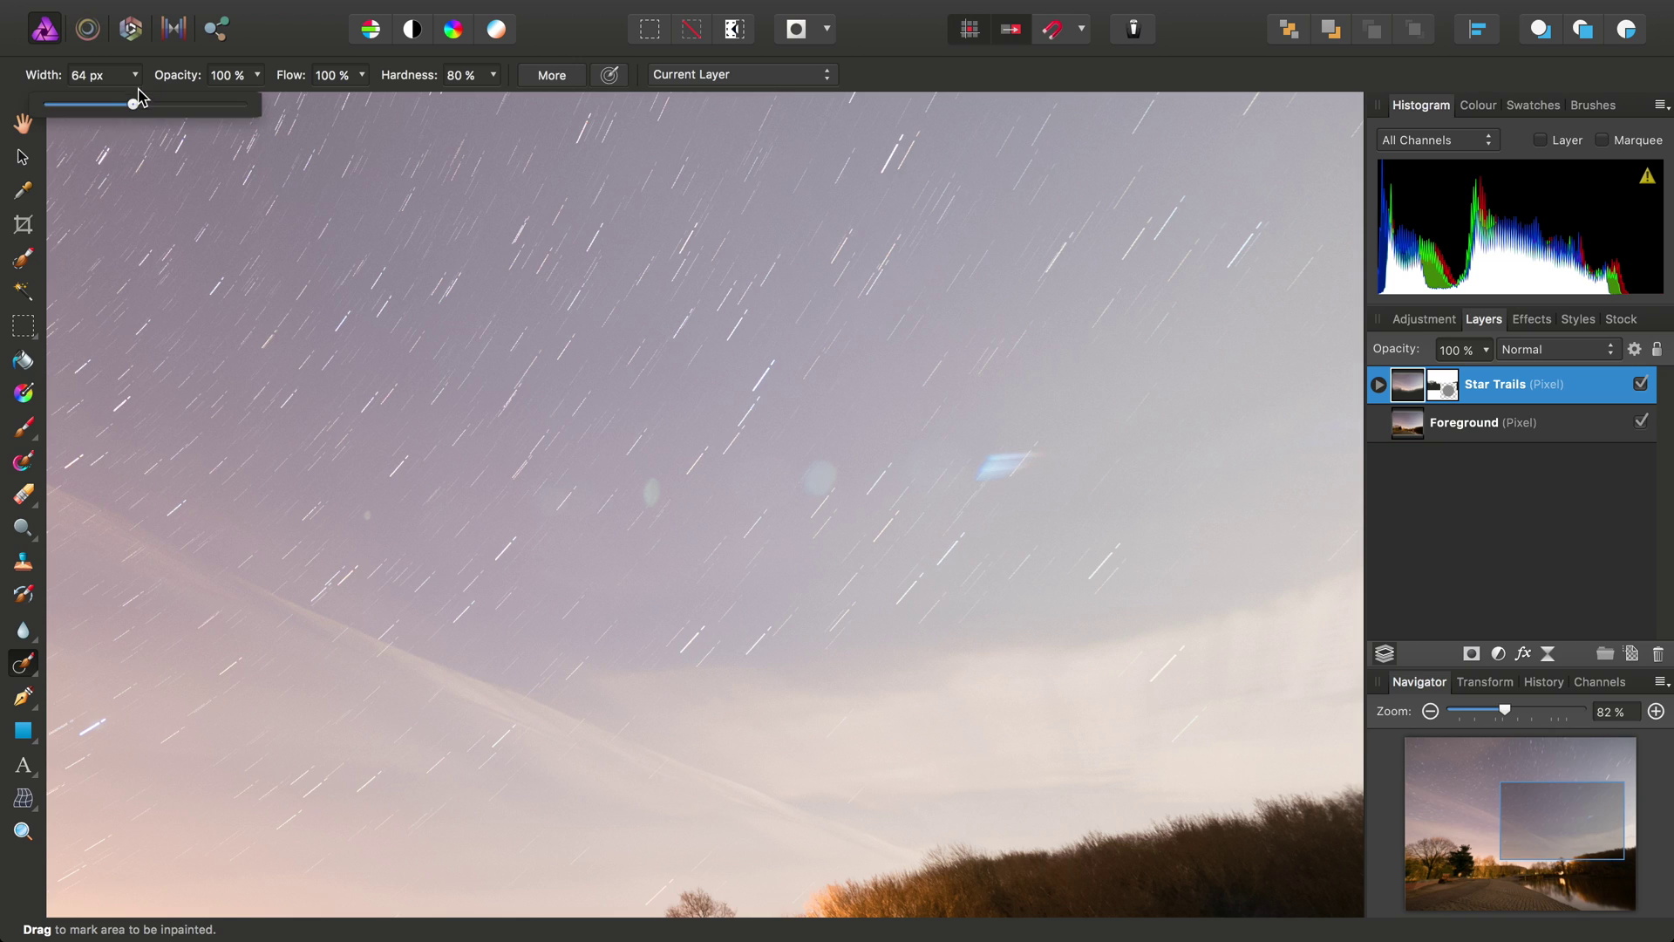
left_click_drag(134, 105, 151, 105)
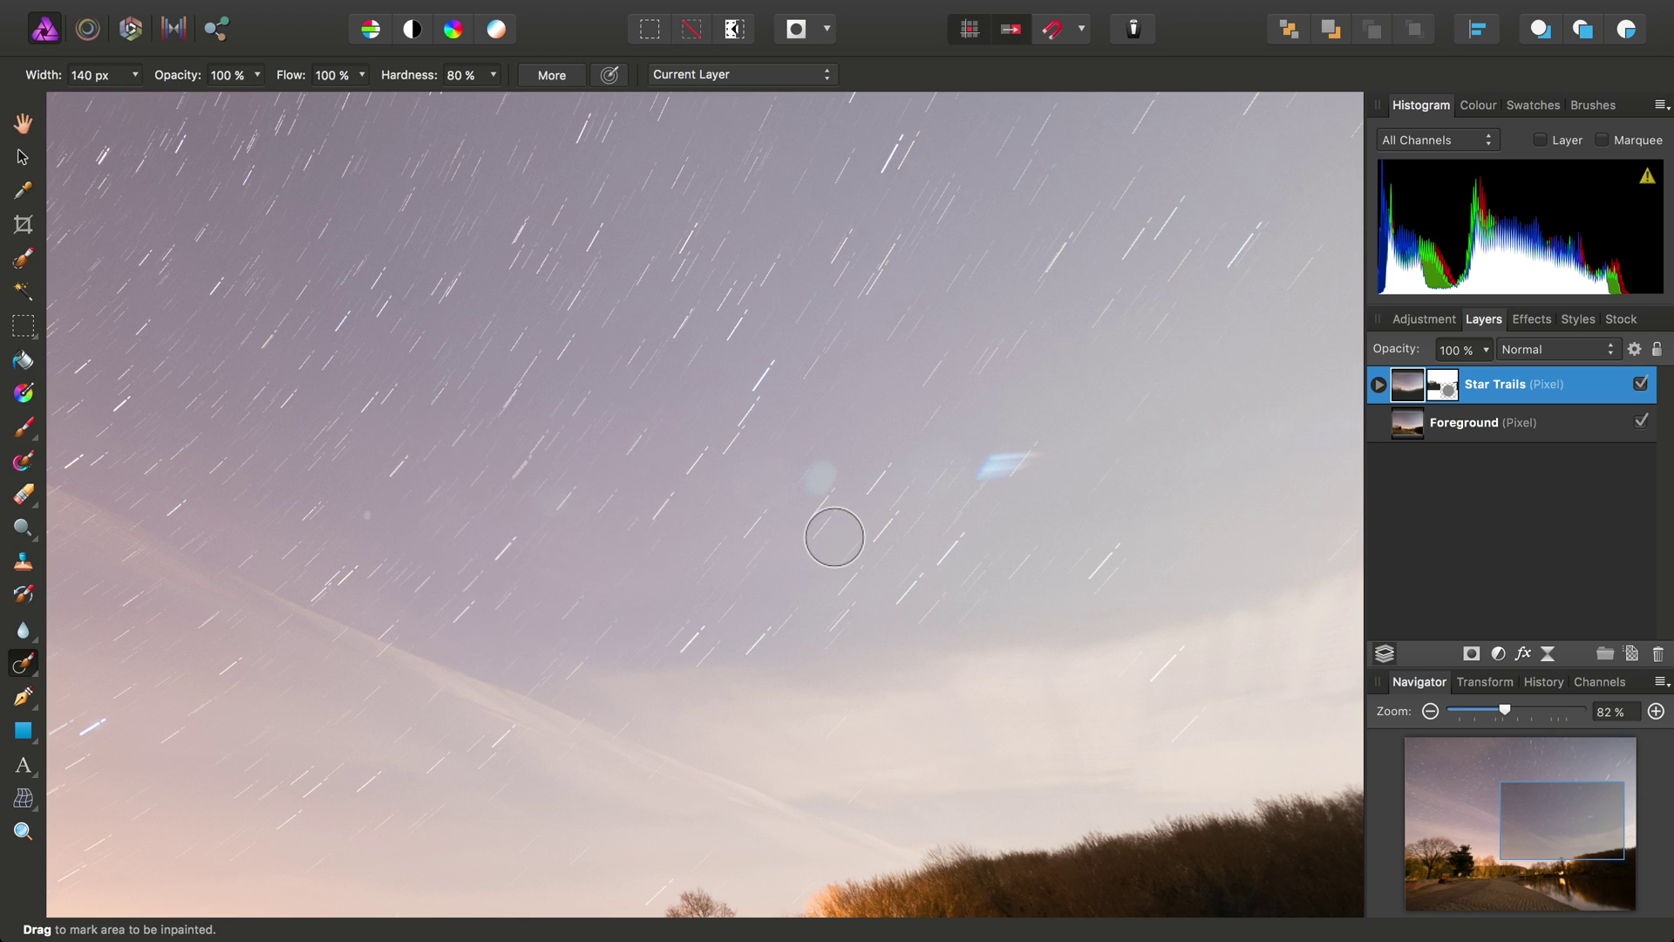
- Inpaint the round lens-flare blob and the blue streak in the sky
left_click_drag(815, 476, 830, 466)
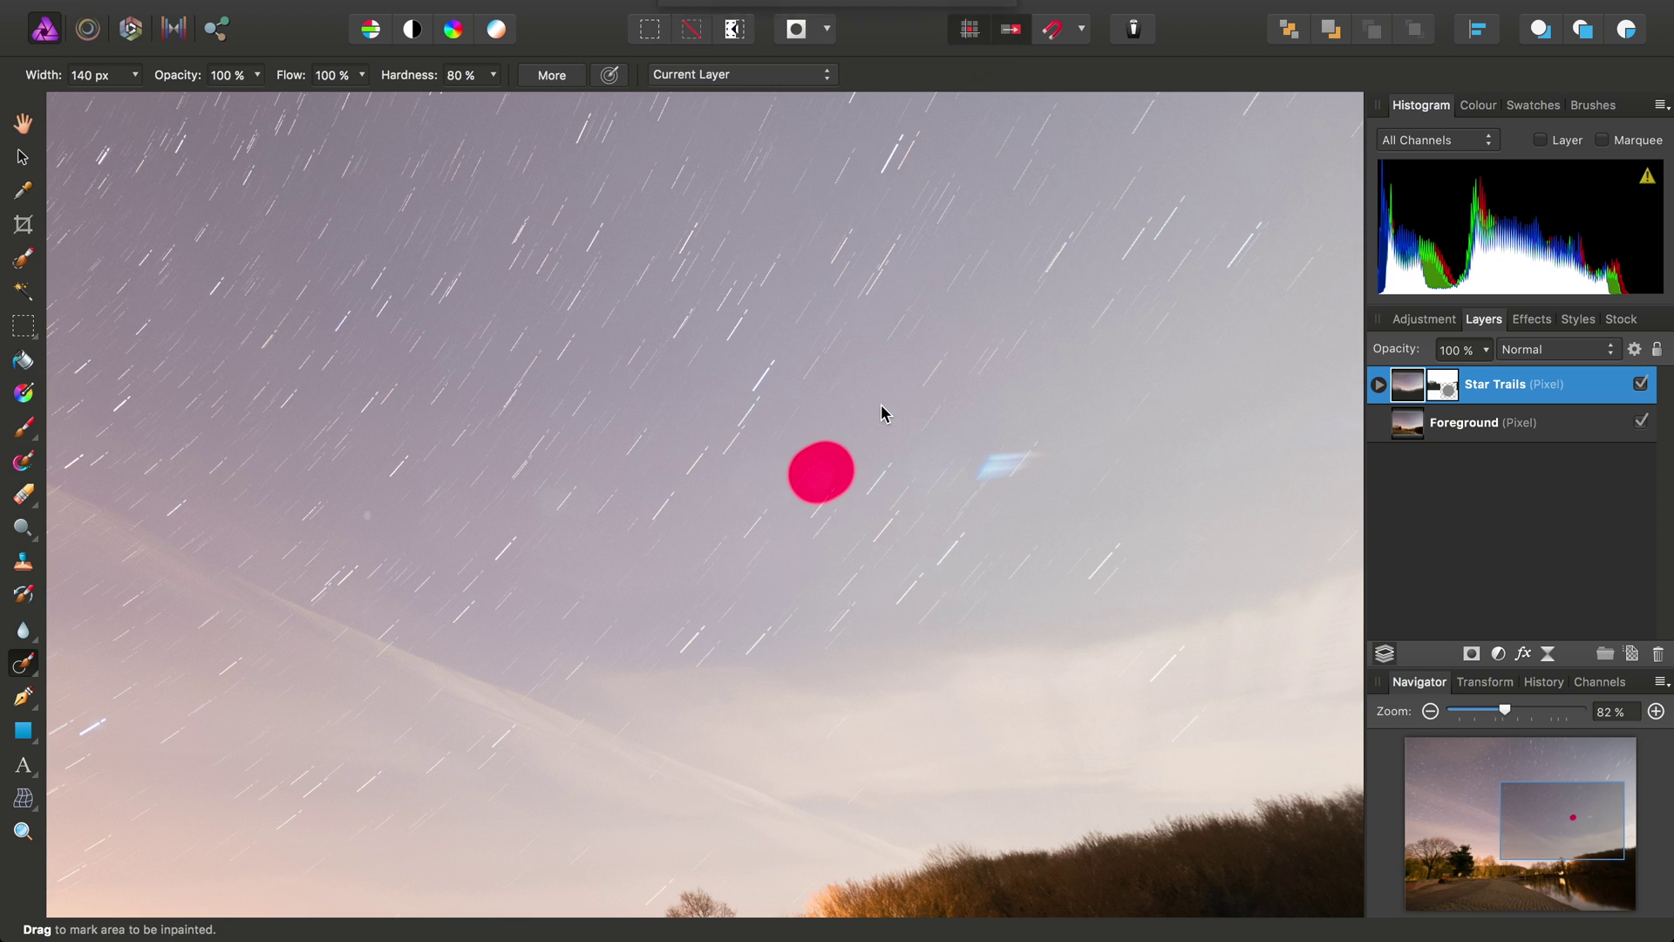
left_click_drag(990, 469, 1037, 458)
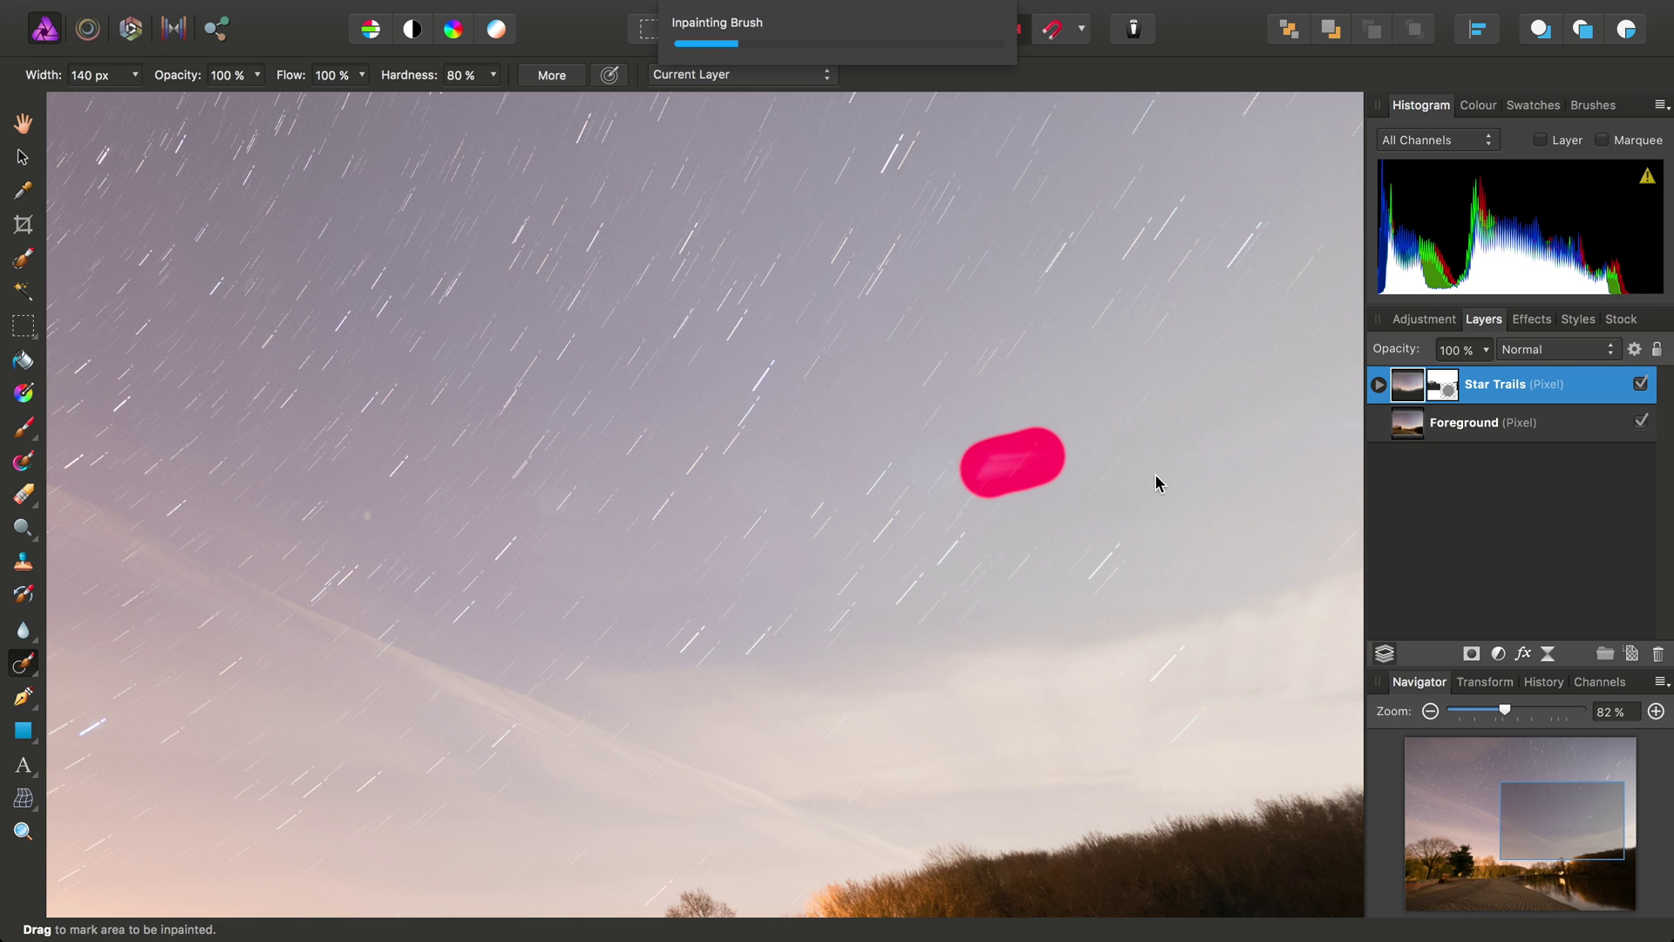
scroll(987, 529, "right", 3)
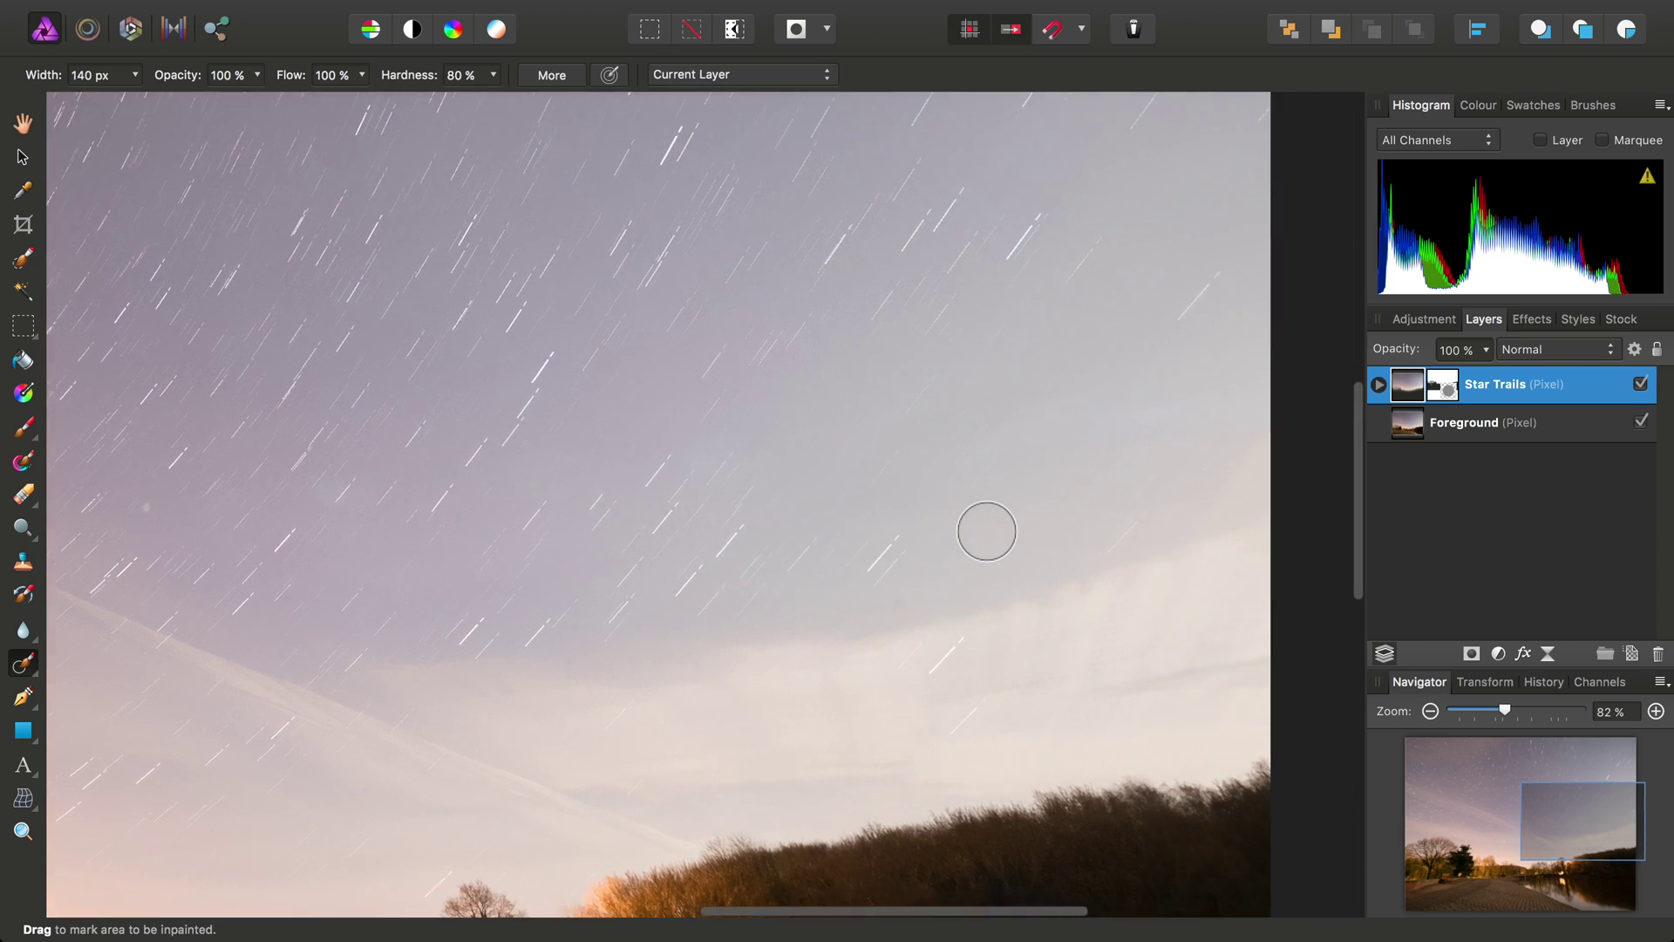
scroll(987, 531, "left", 5)
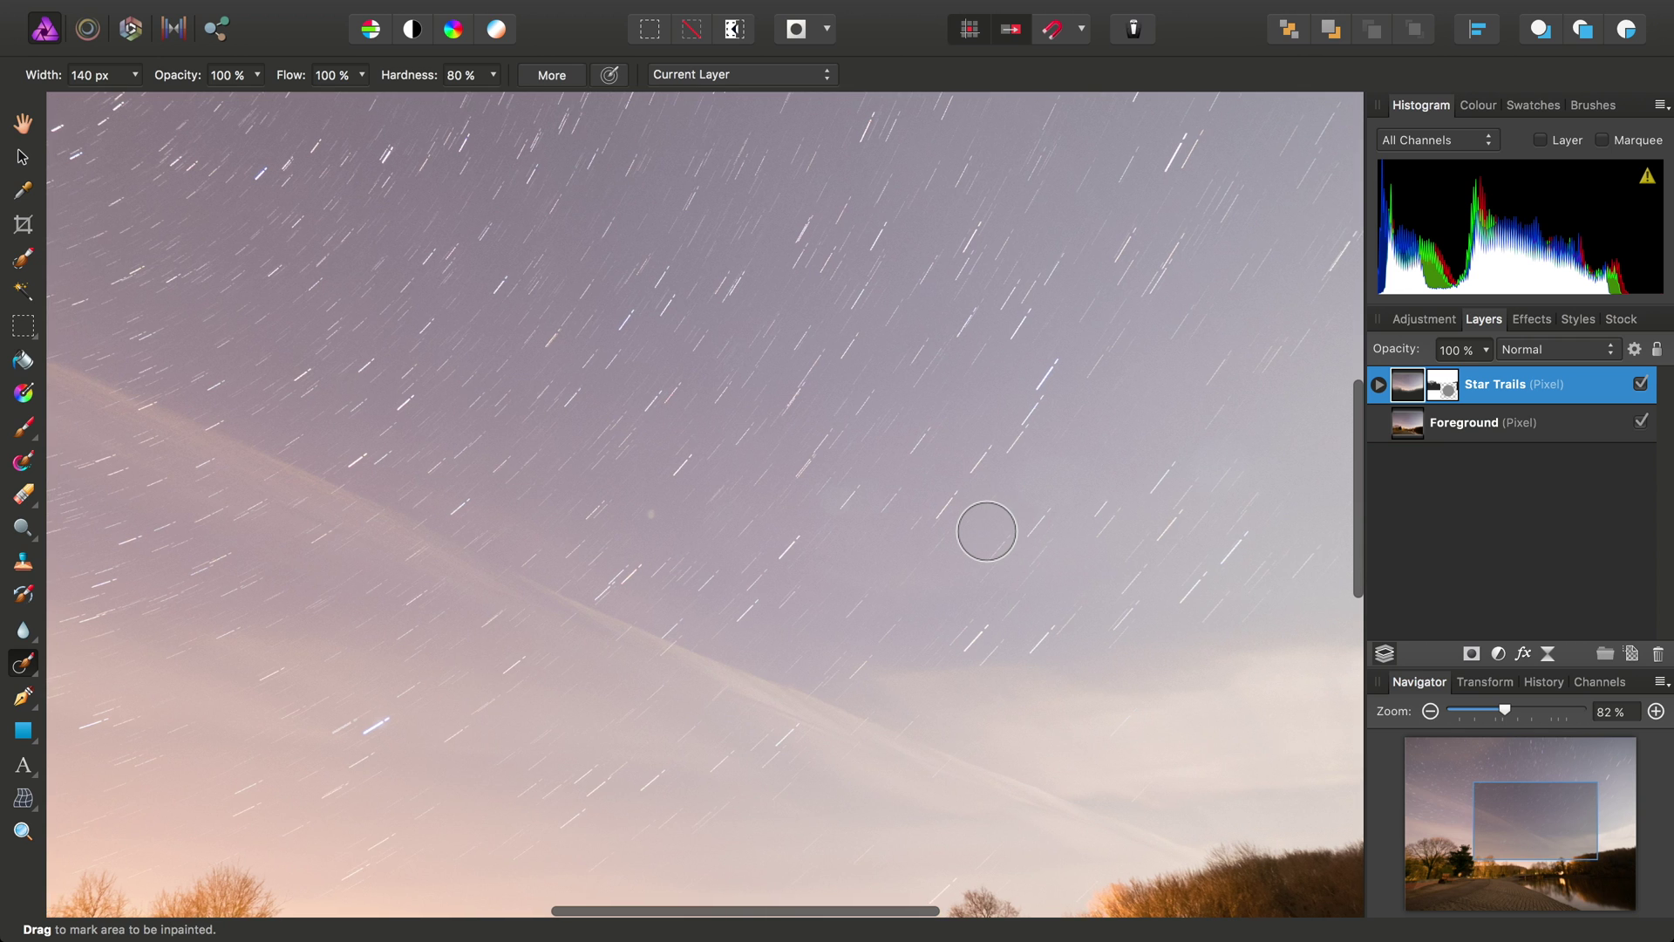
scroll(986, 528, "left", 2)
scroll(721, 493, "up", 5)
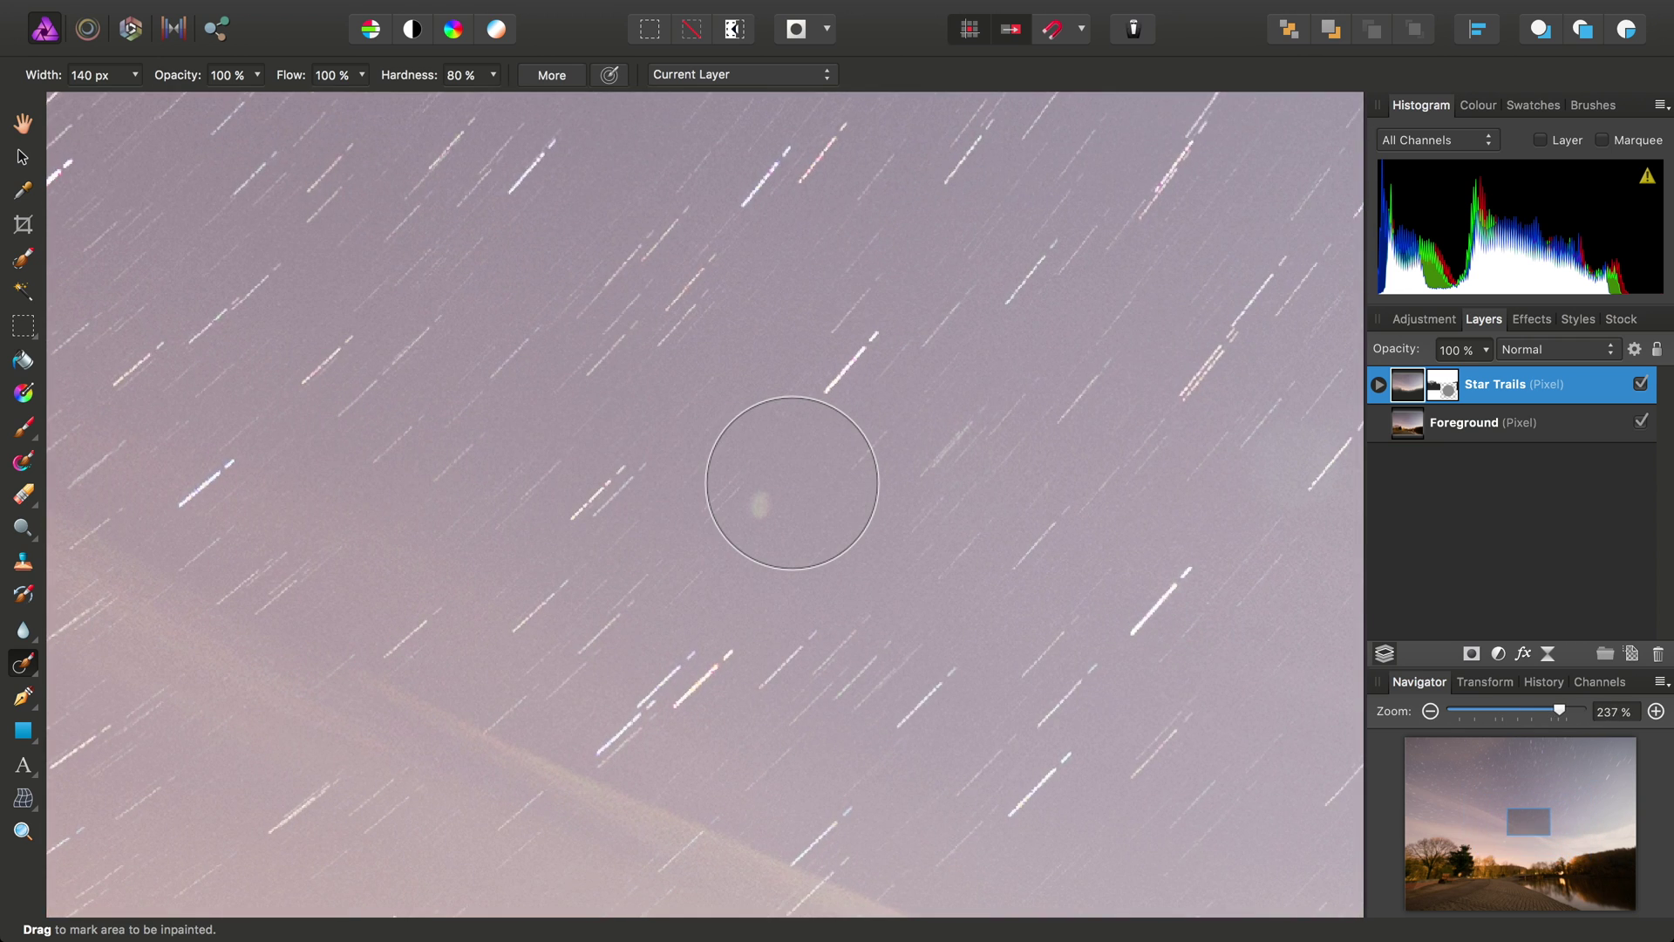
- Shrink the inpainting brush and remove the small faint blob in the sky
key("bracketleft")
key("bracketleft")
key("bracketleft")
key("bracketleft")
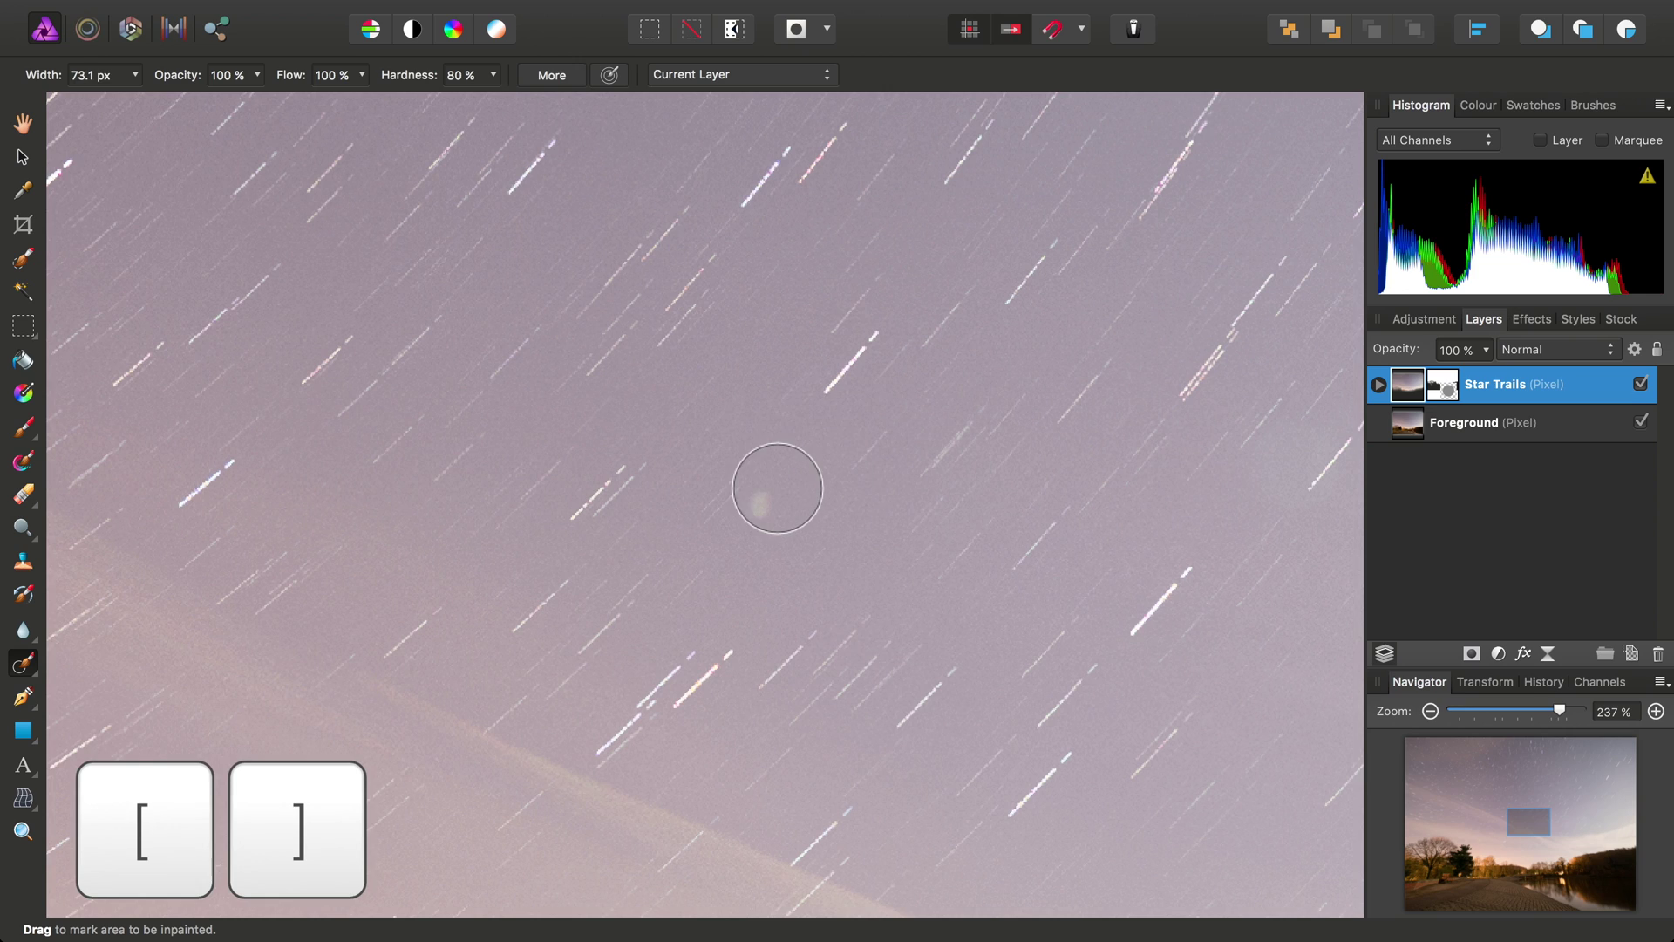
key("bracketleft")
key("bracketleft")
key("bracketleft")
left_click(766, 502)
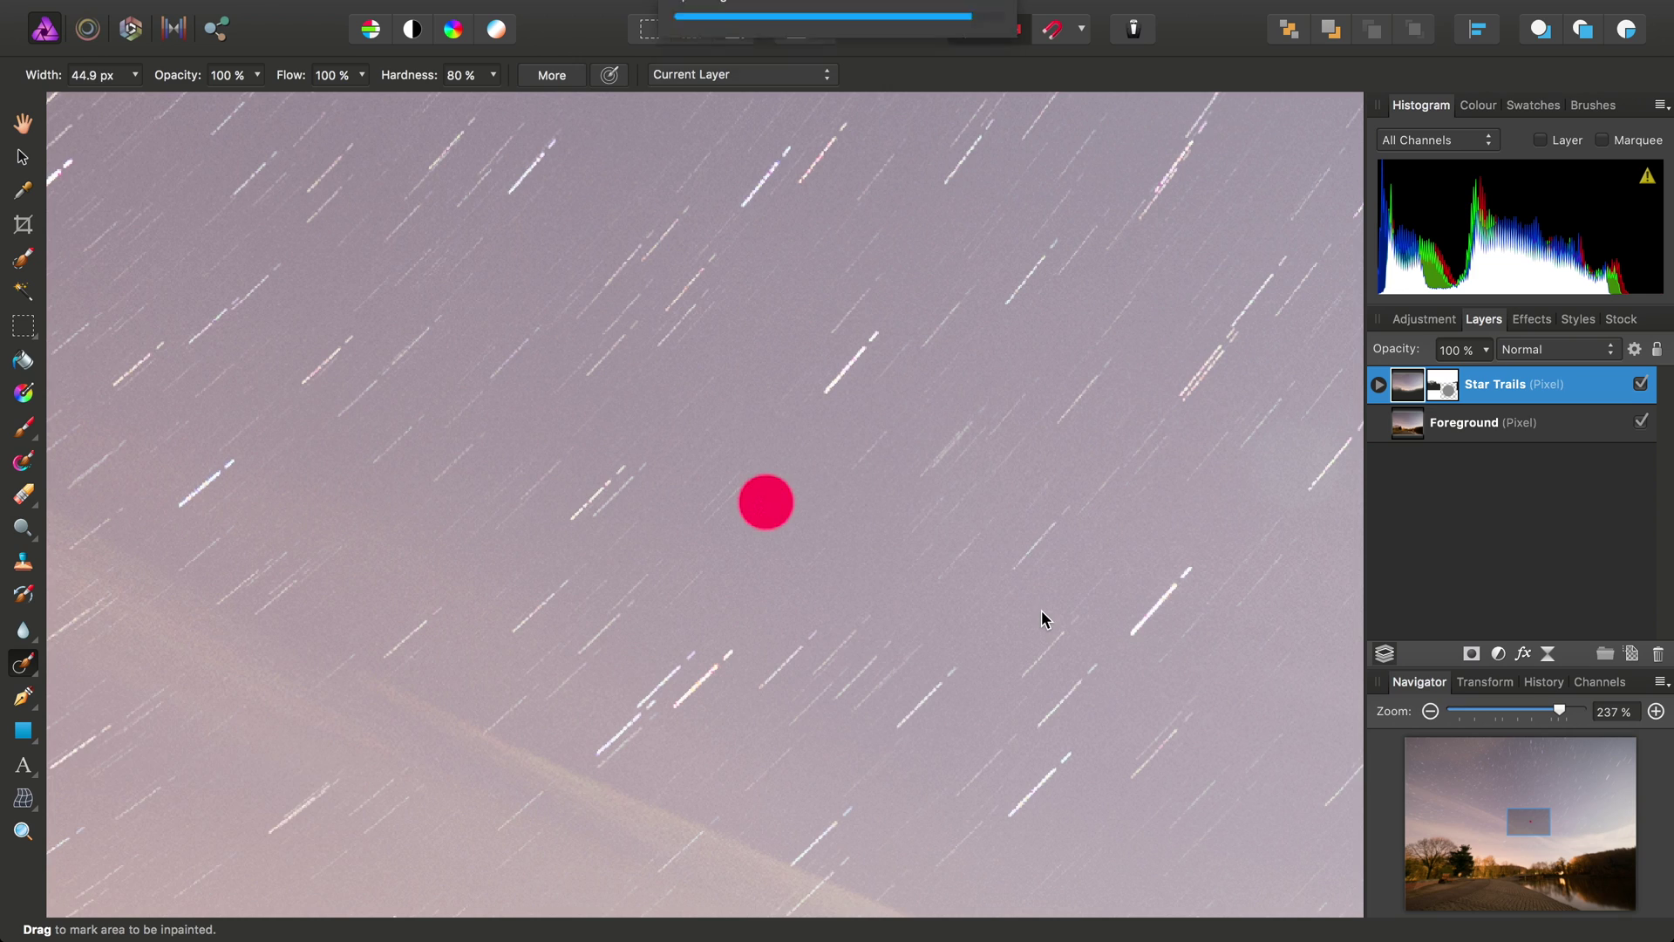
scroll(1041, 611, "down", 10)
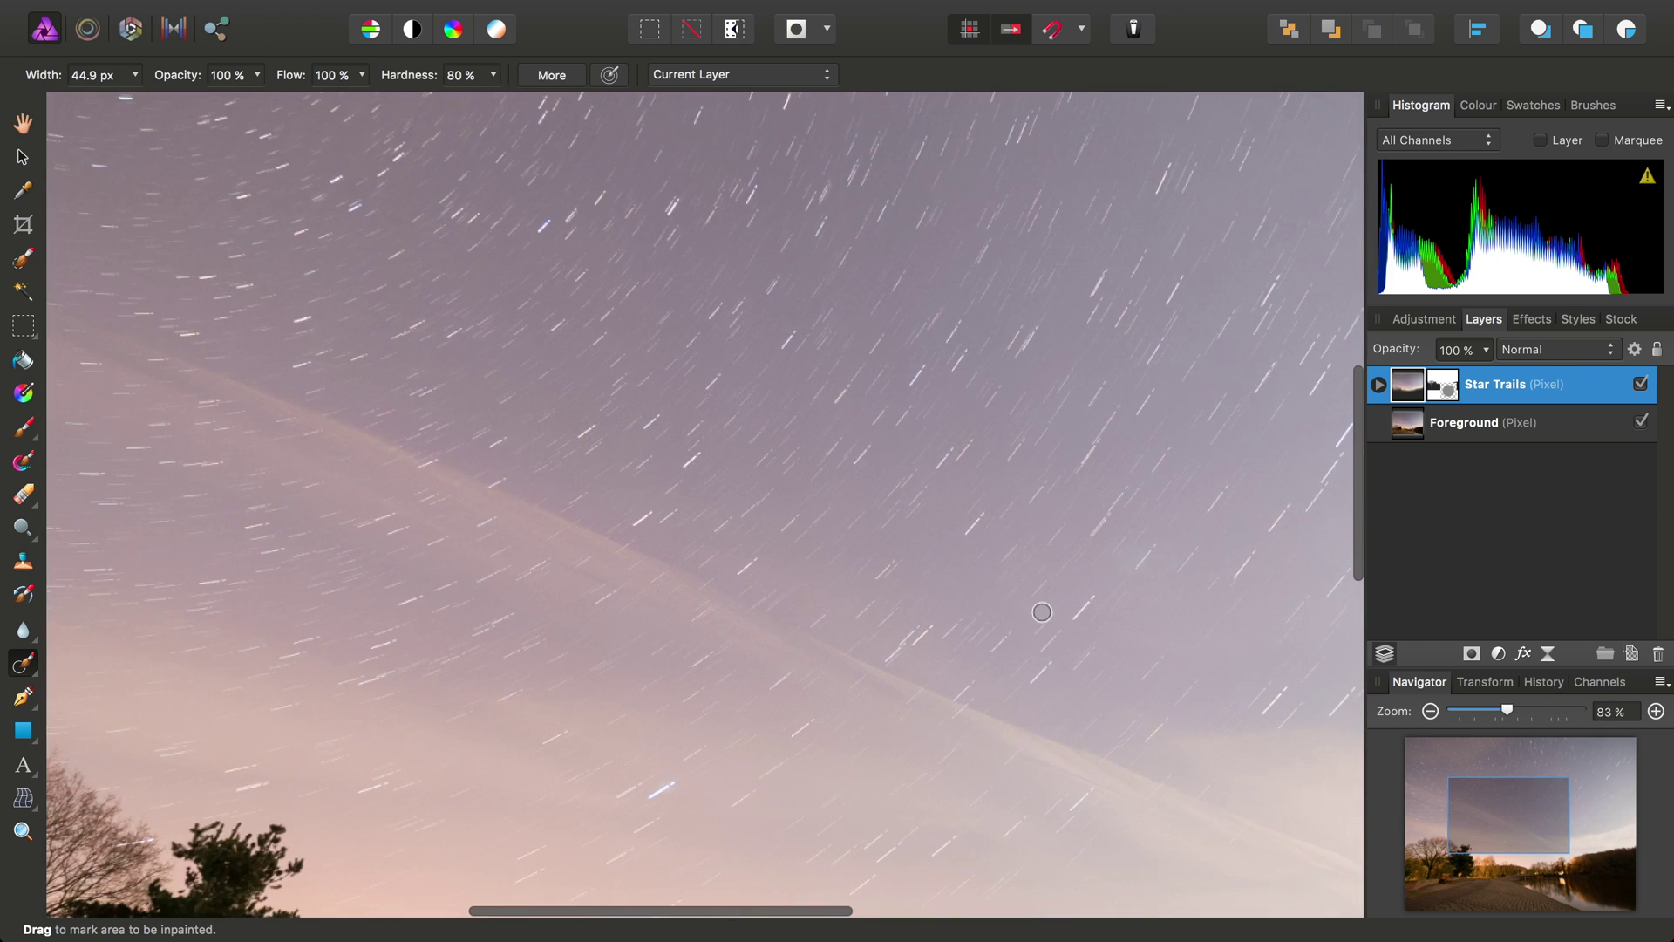
scroll(1042, 611, "right", 3)
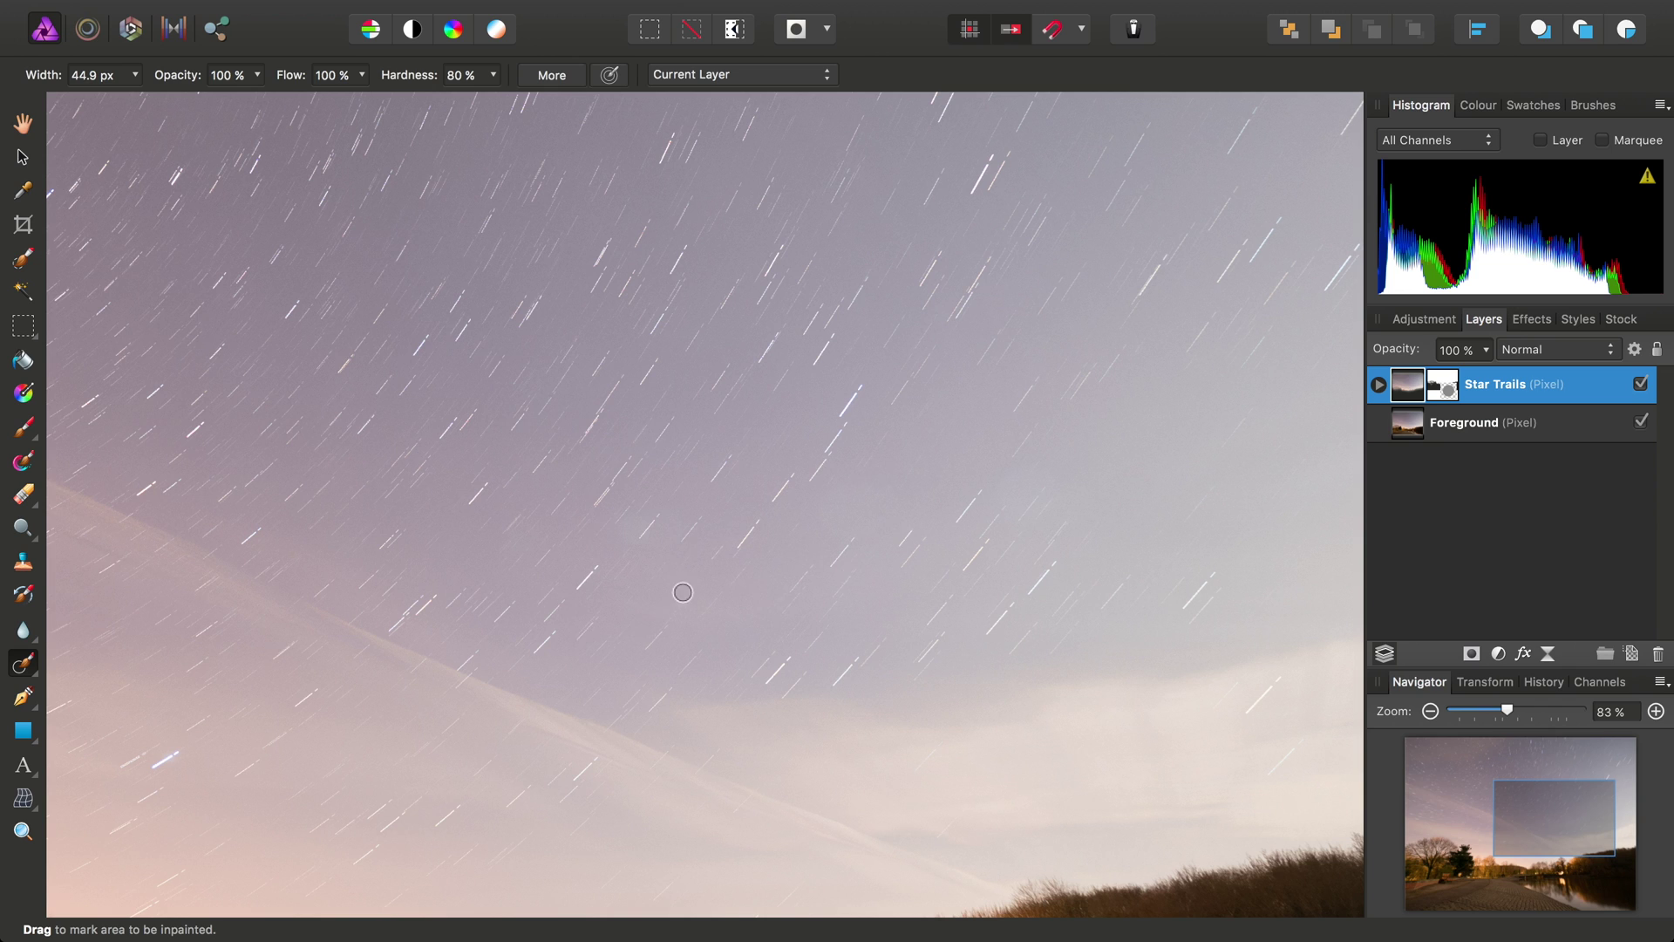
scroll(648, 602, "left", 3)
scroll(648, 603, "down", 5)
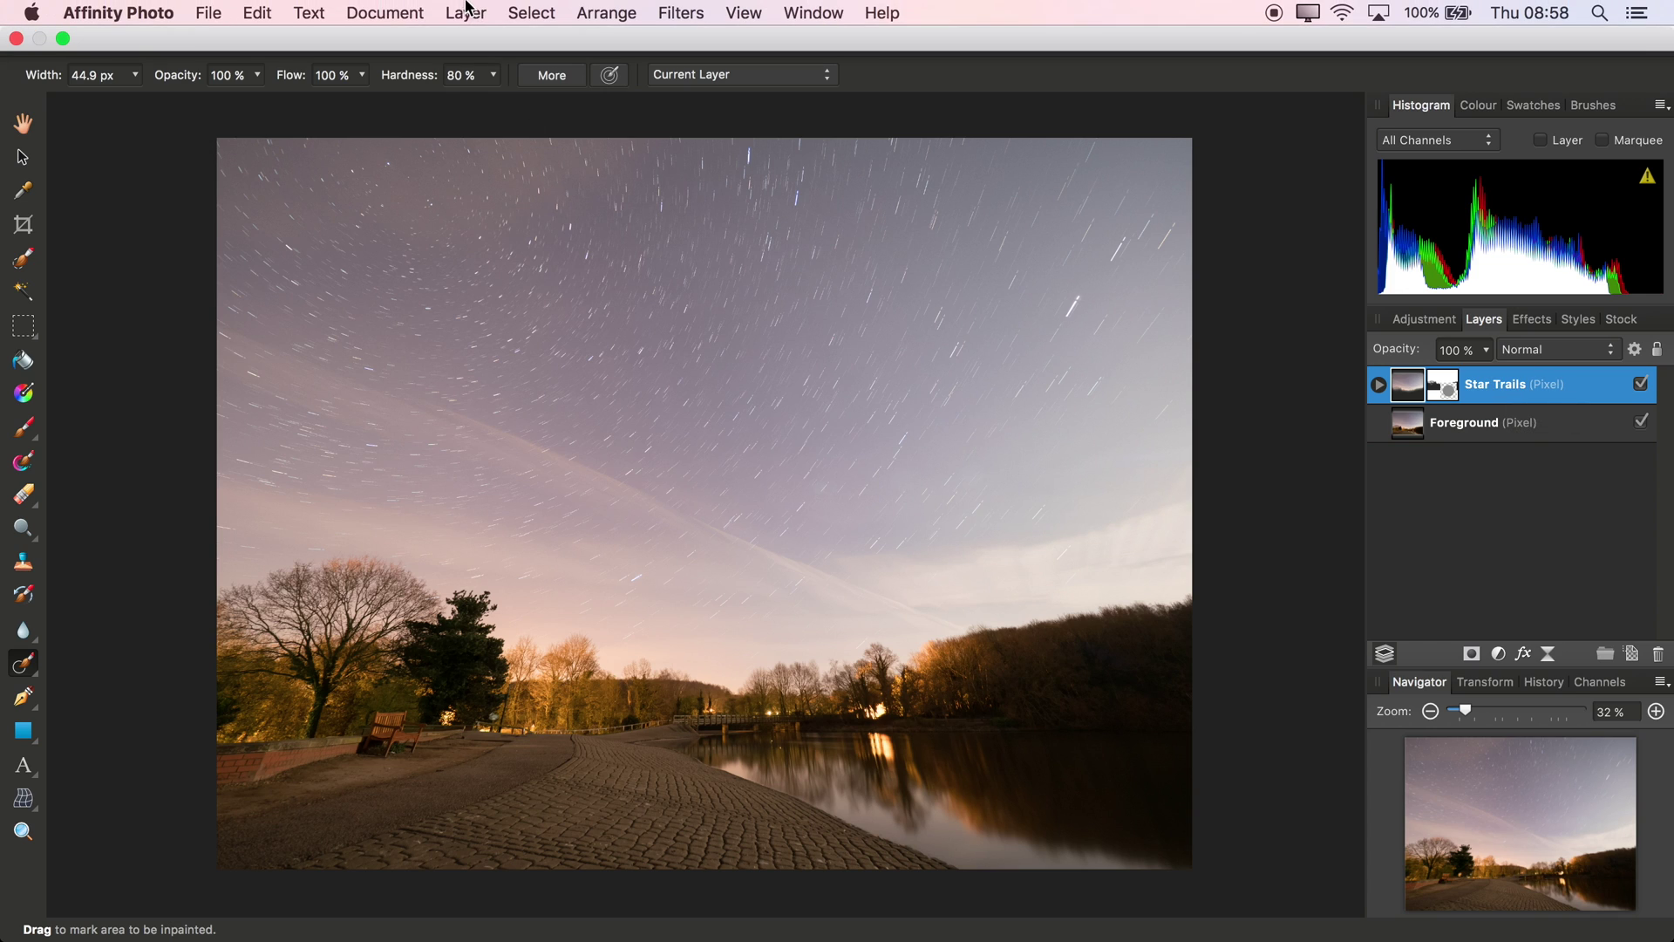
- Add a live Unsharp Mask filter layer on Star Trails with Lighten blend mode and 100 px radius
left_click(462, 11)
mouse_move(601, 232)
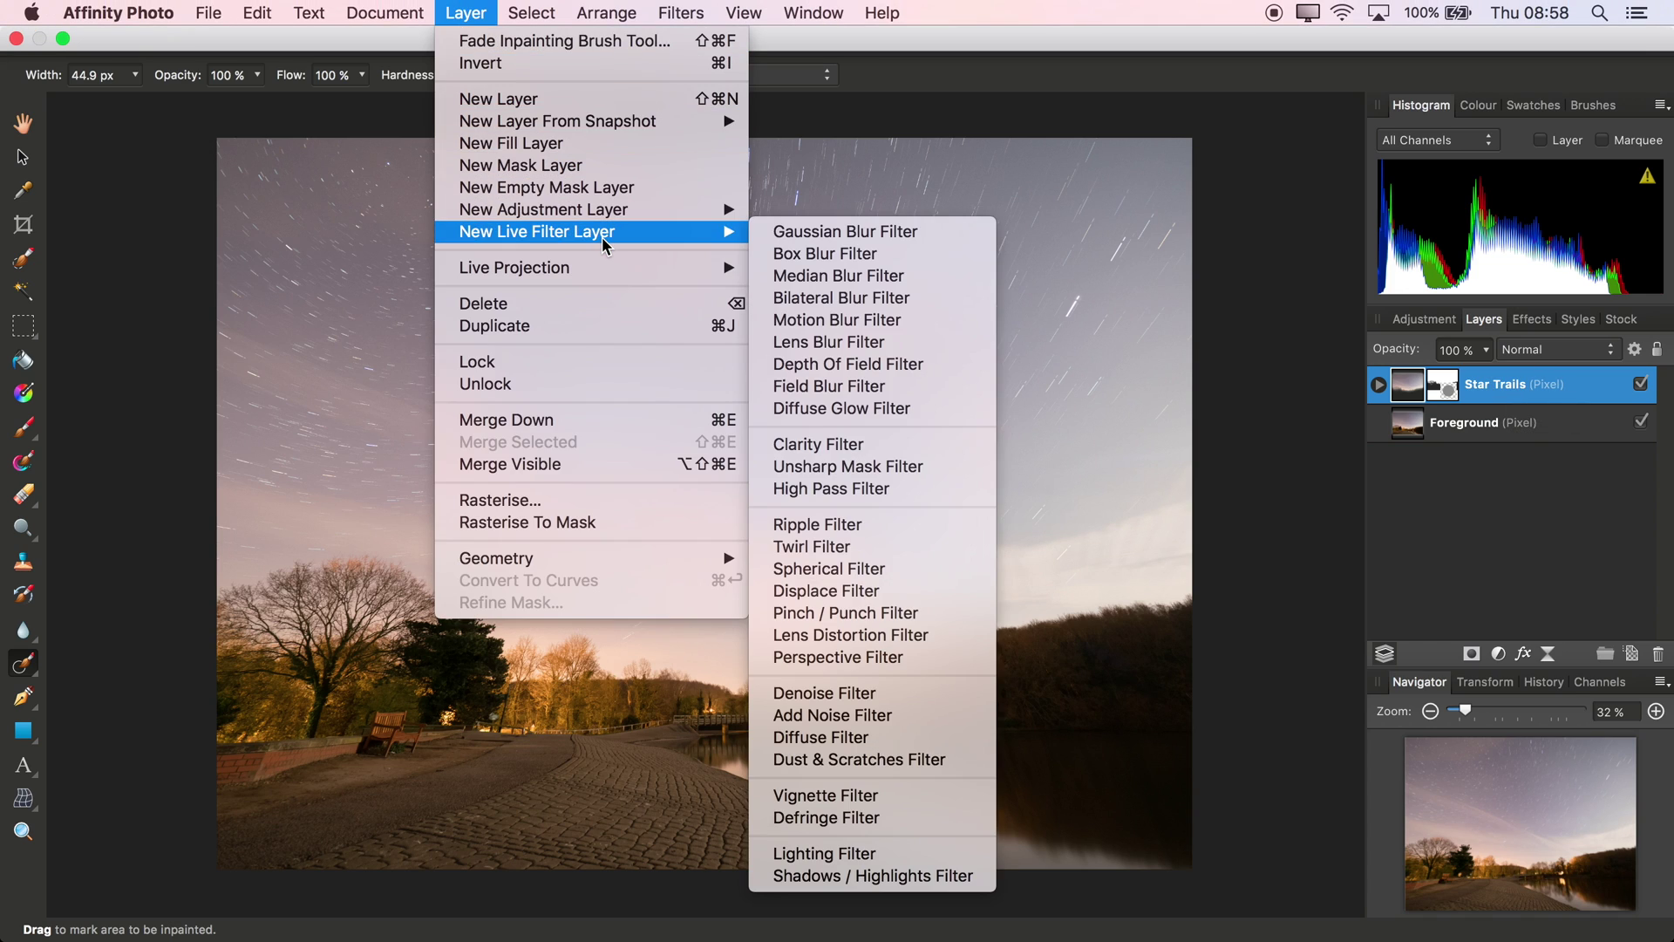
left_click(886, 468)
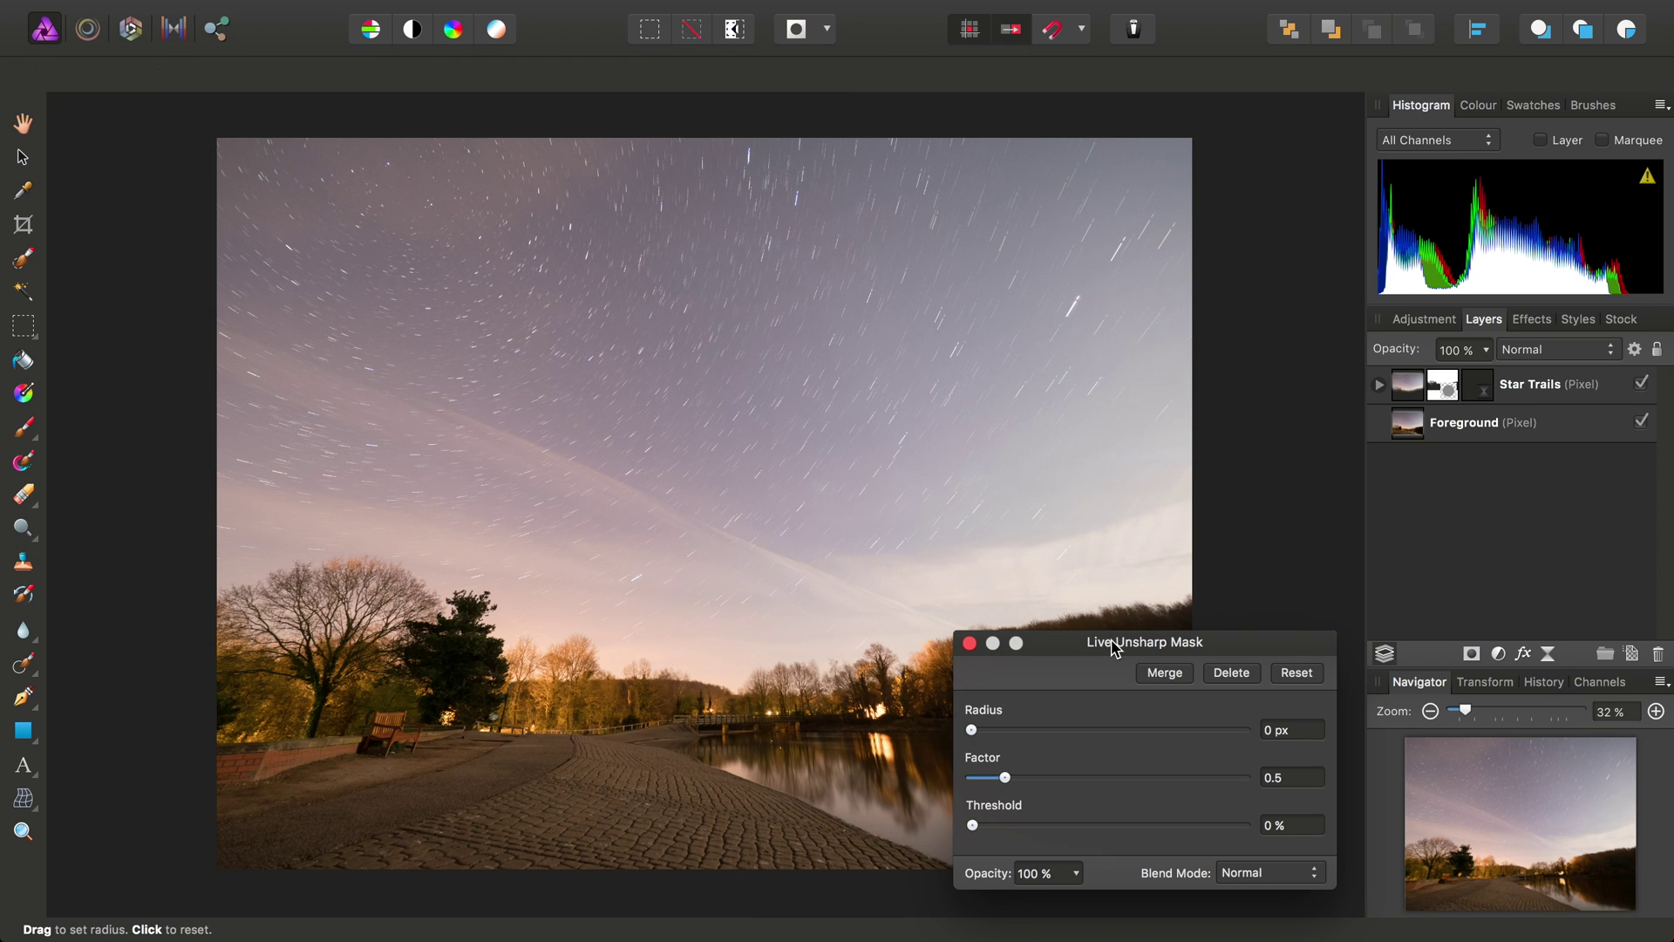
left_click_drag(1114, 647, 1021, 252)
left_click(1177, 477)
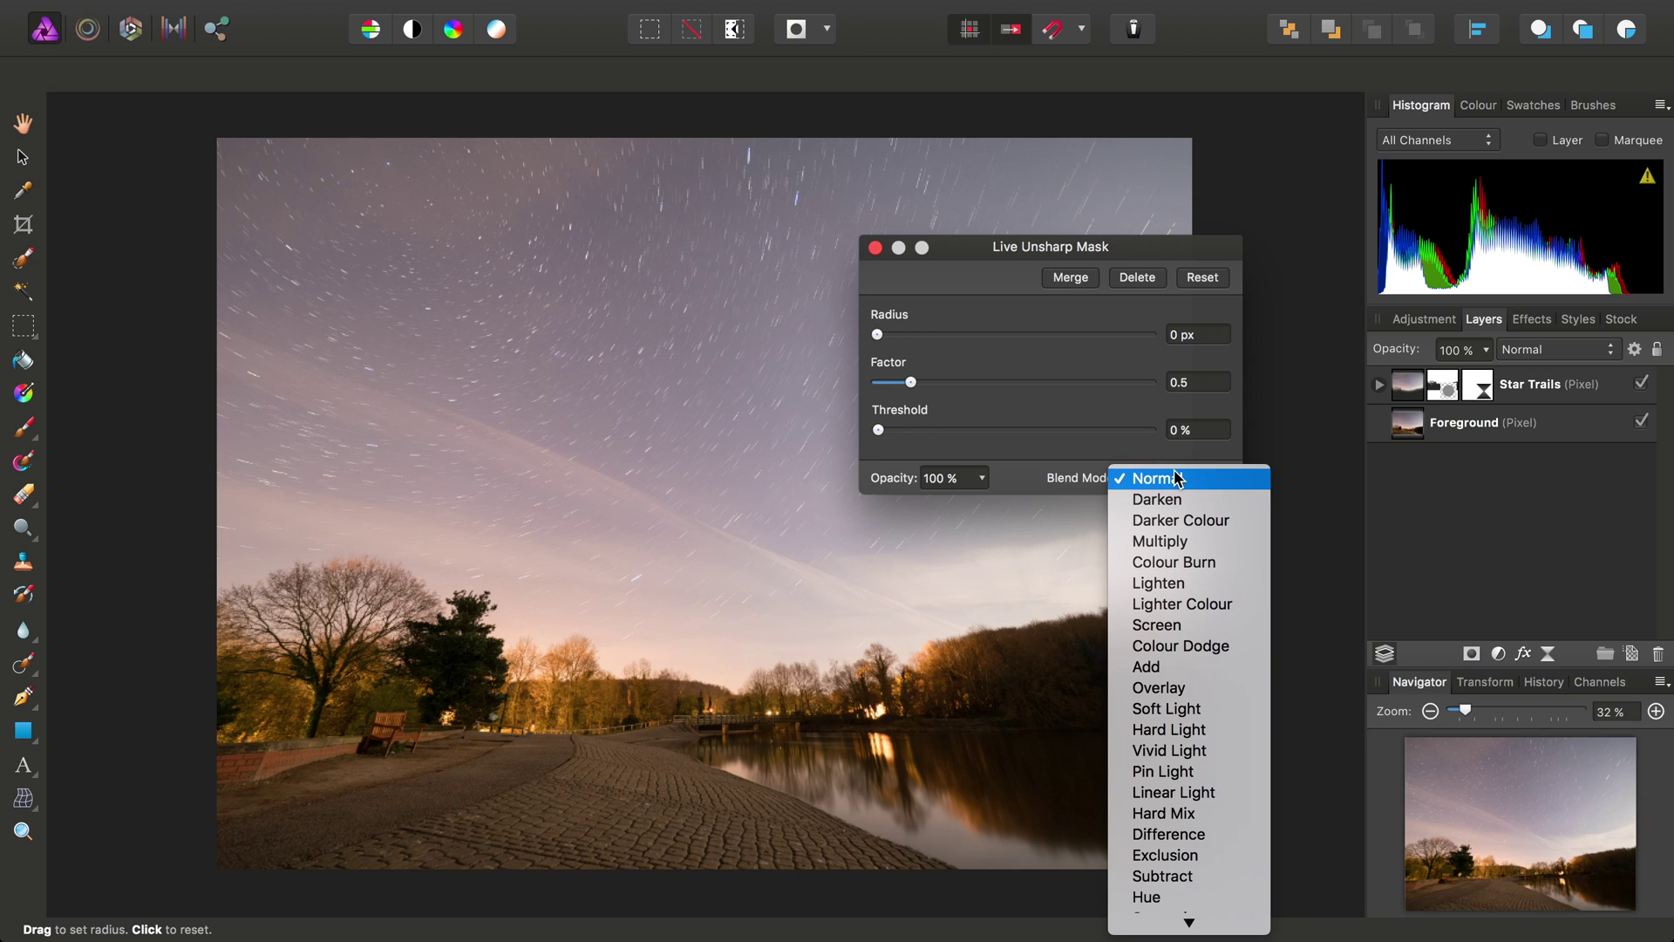
left_click(1158, 582)
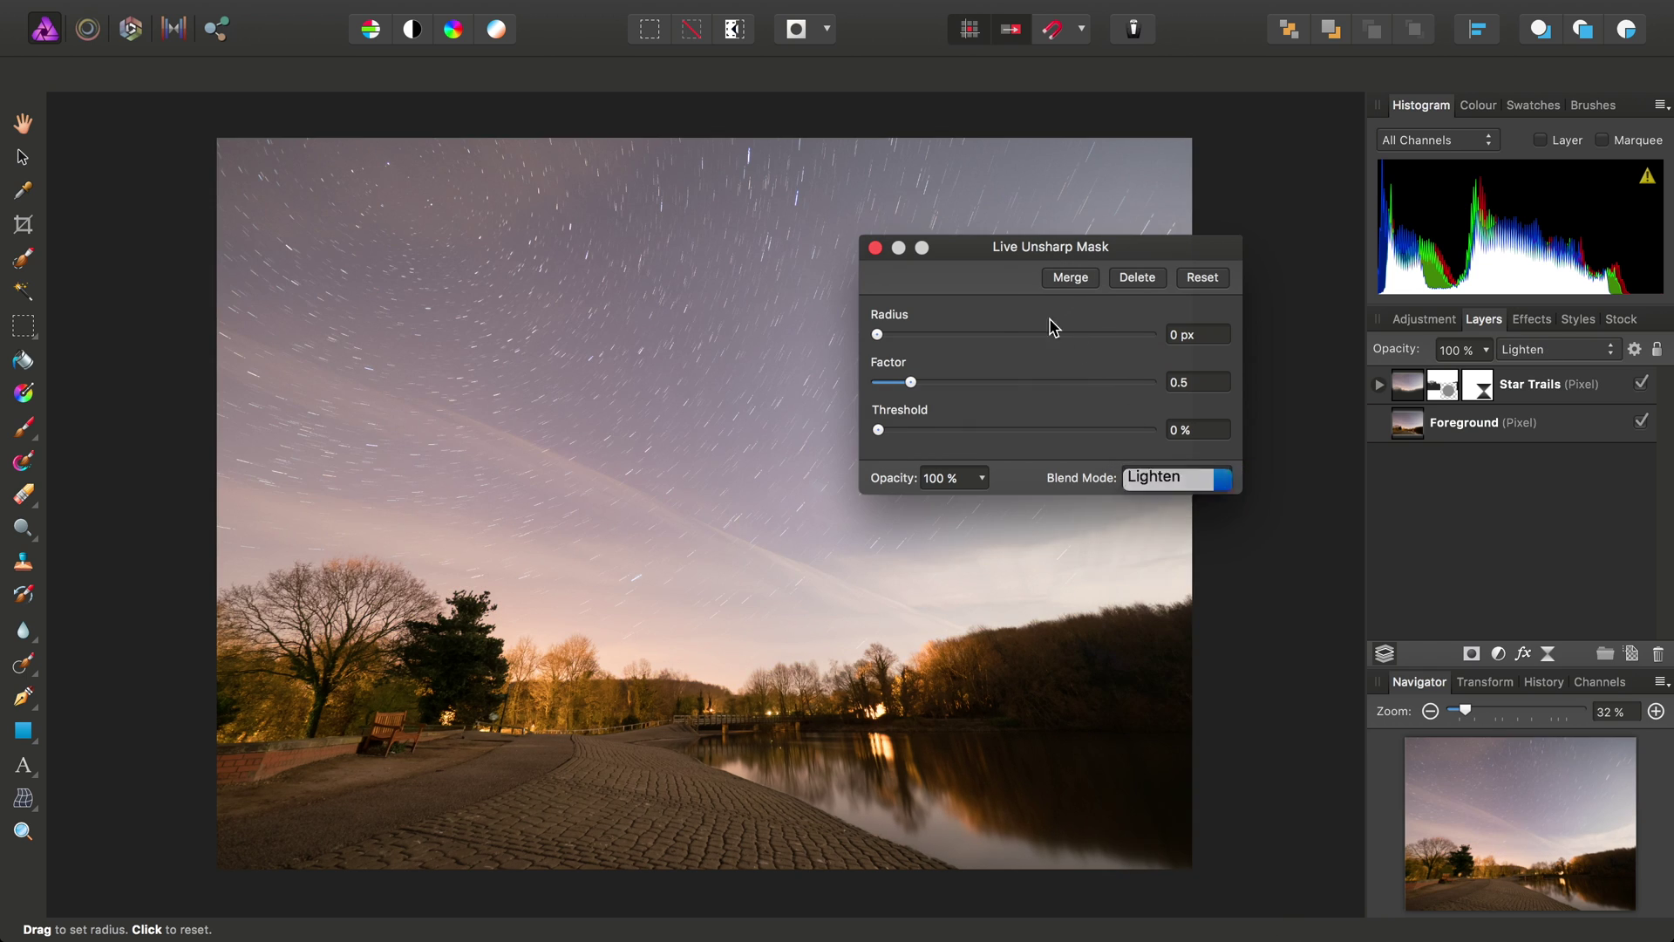
left_click_drag(934, 332, 1186, 382)
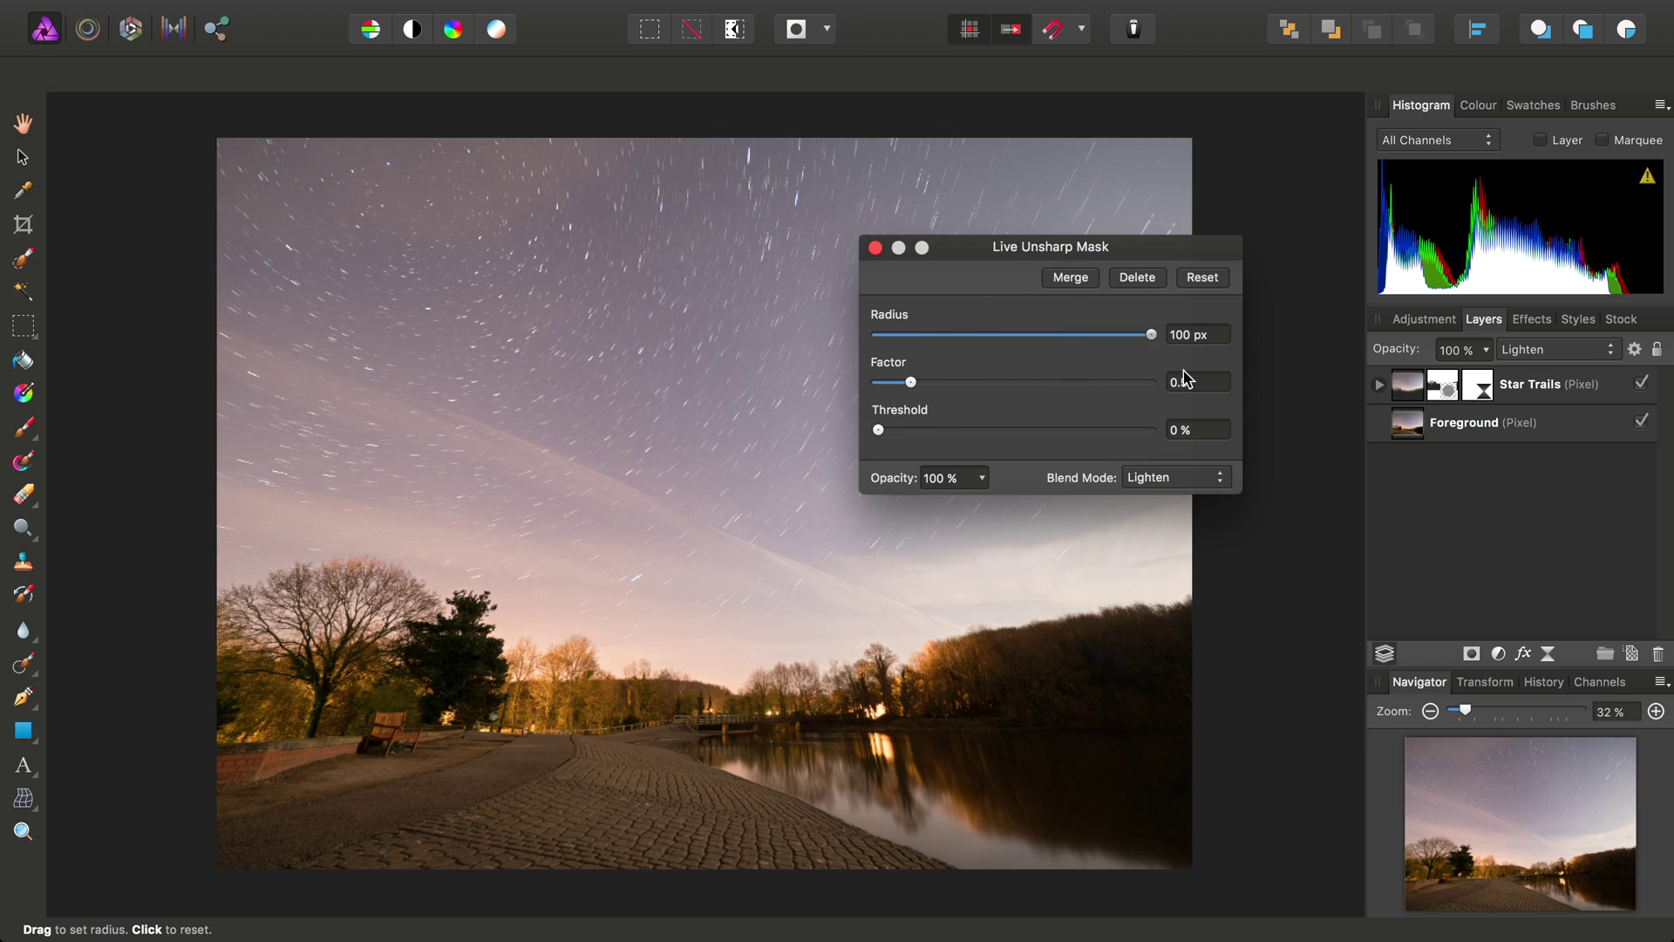
left_click(876, 248)
- Toggle the Star Trails layer's Unsharp Mask off and back on to compare sharpening up close
key("j")
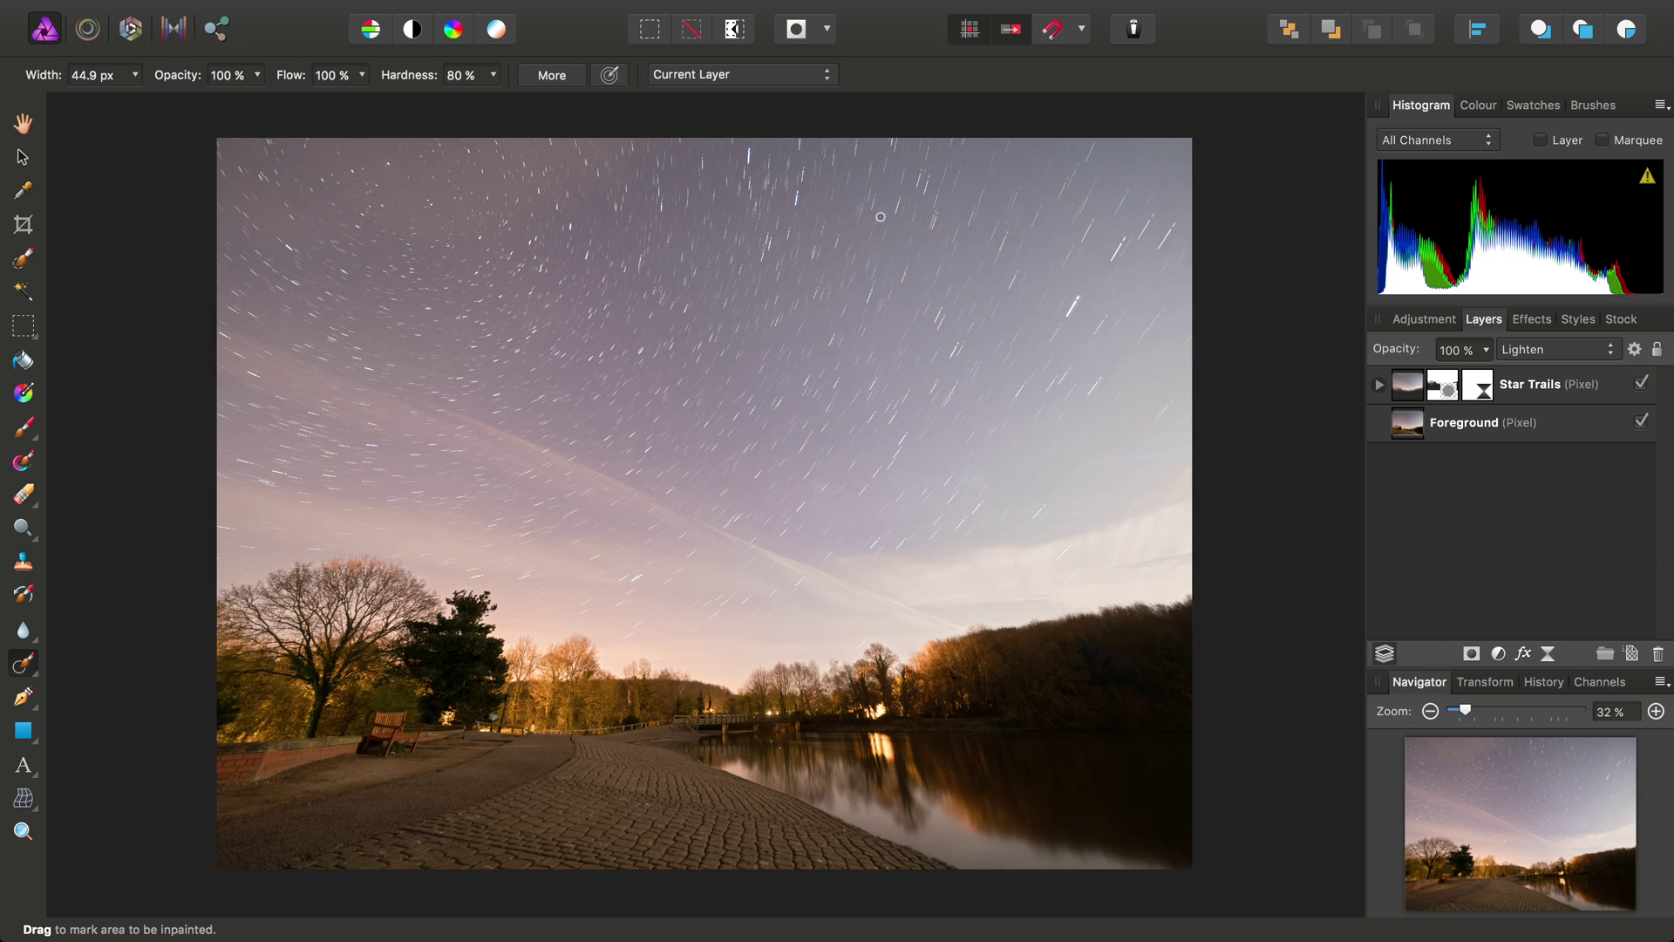
left_click(21, 122)
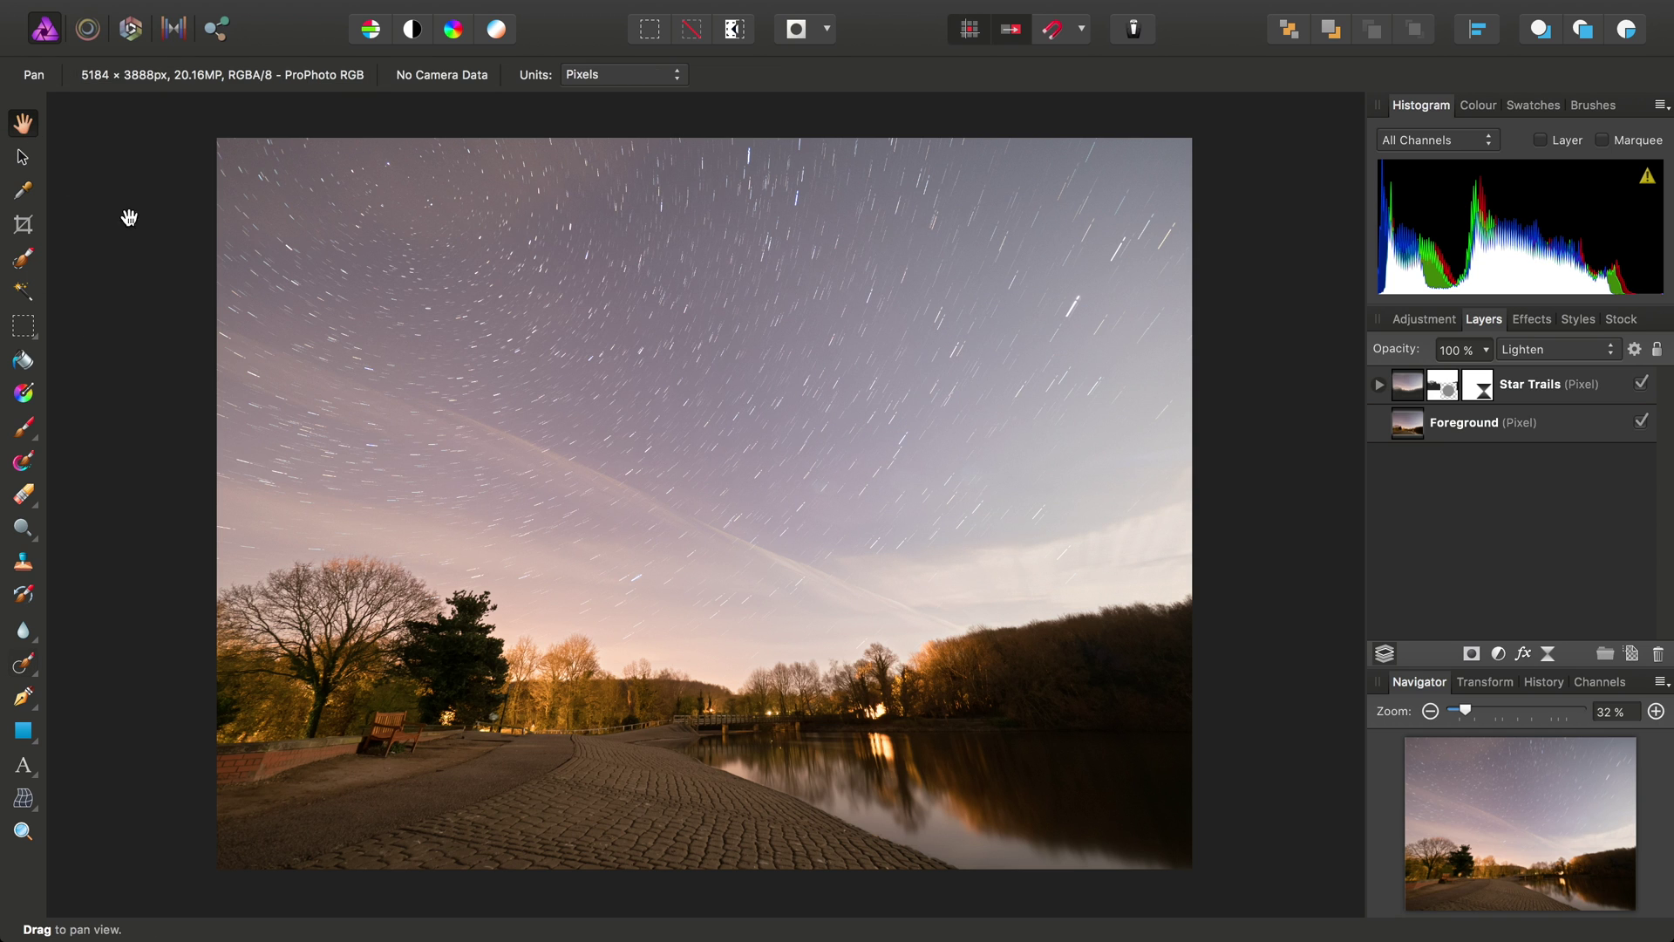
scroll(493, 324, "up", 5)
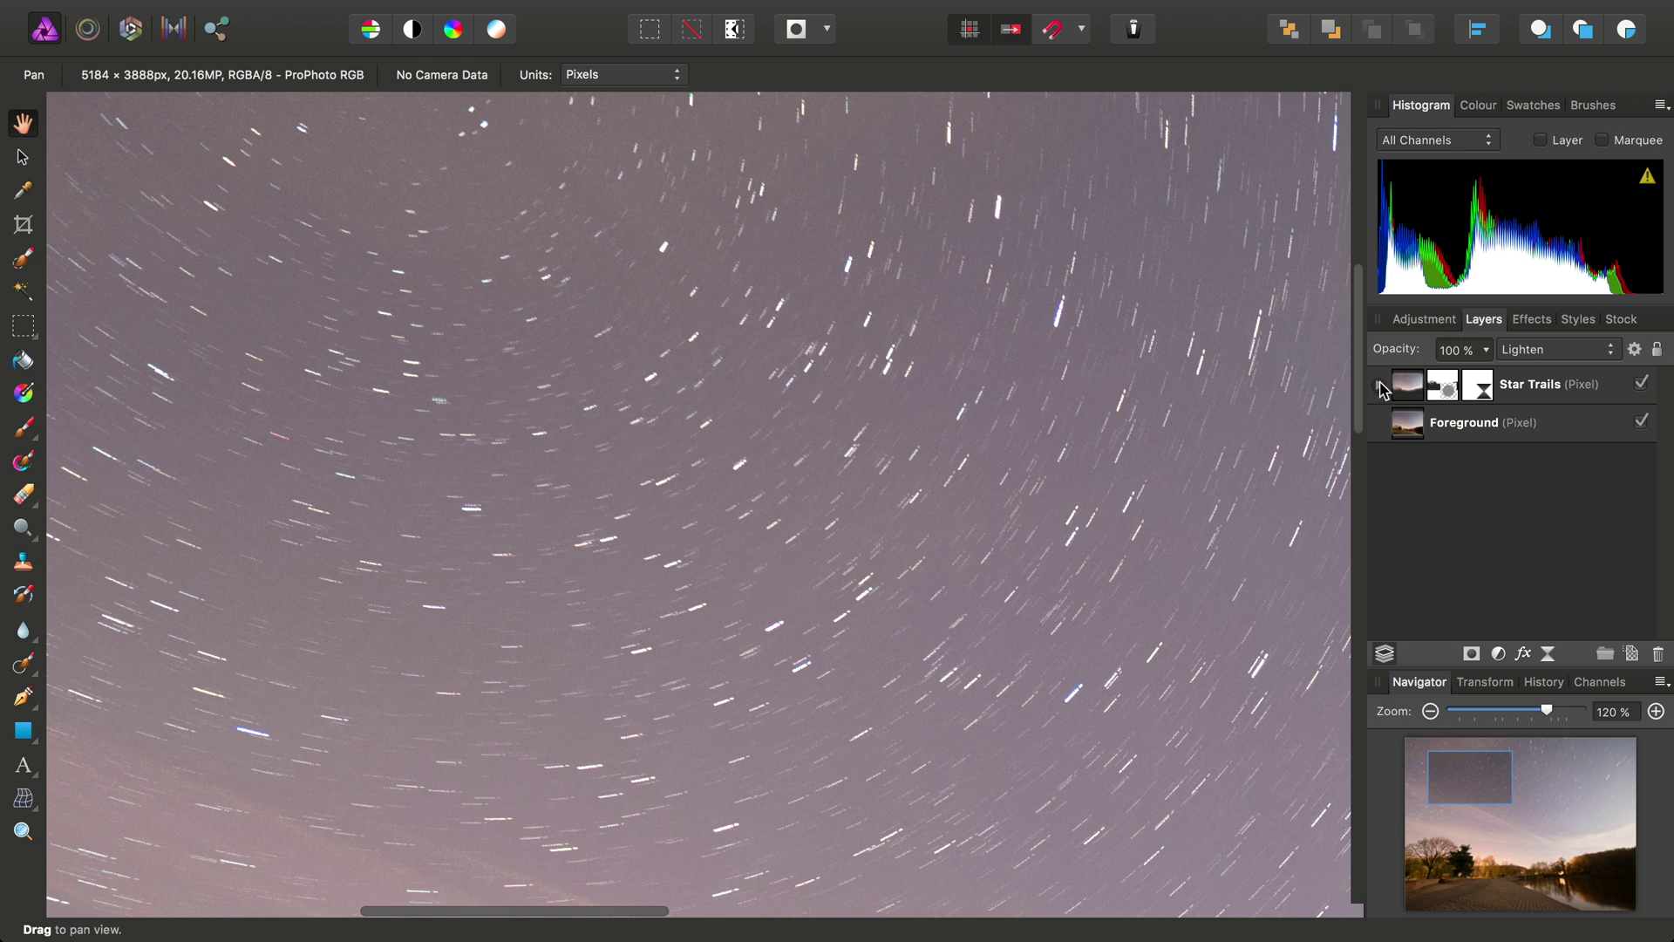
left_click(1378, 384)
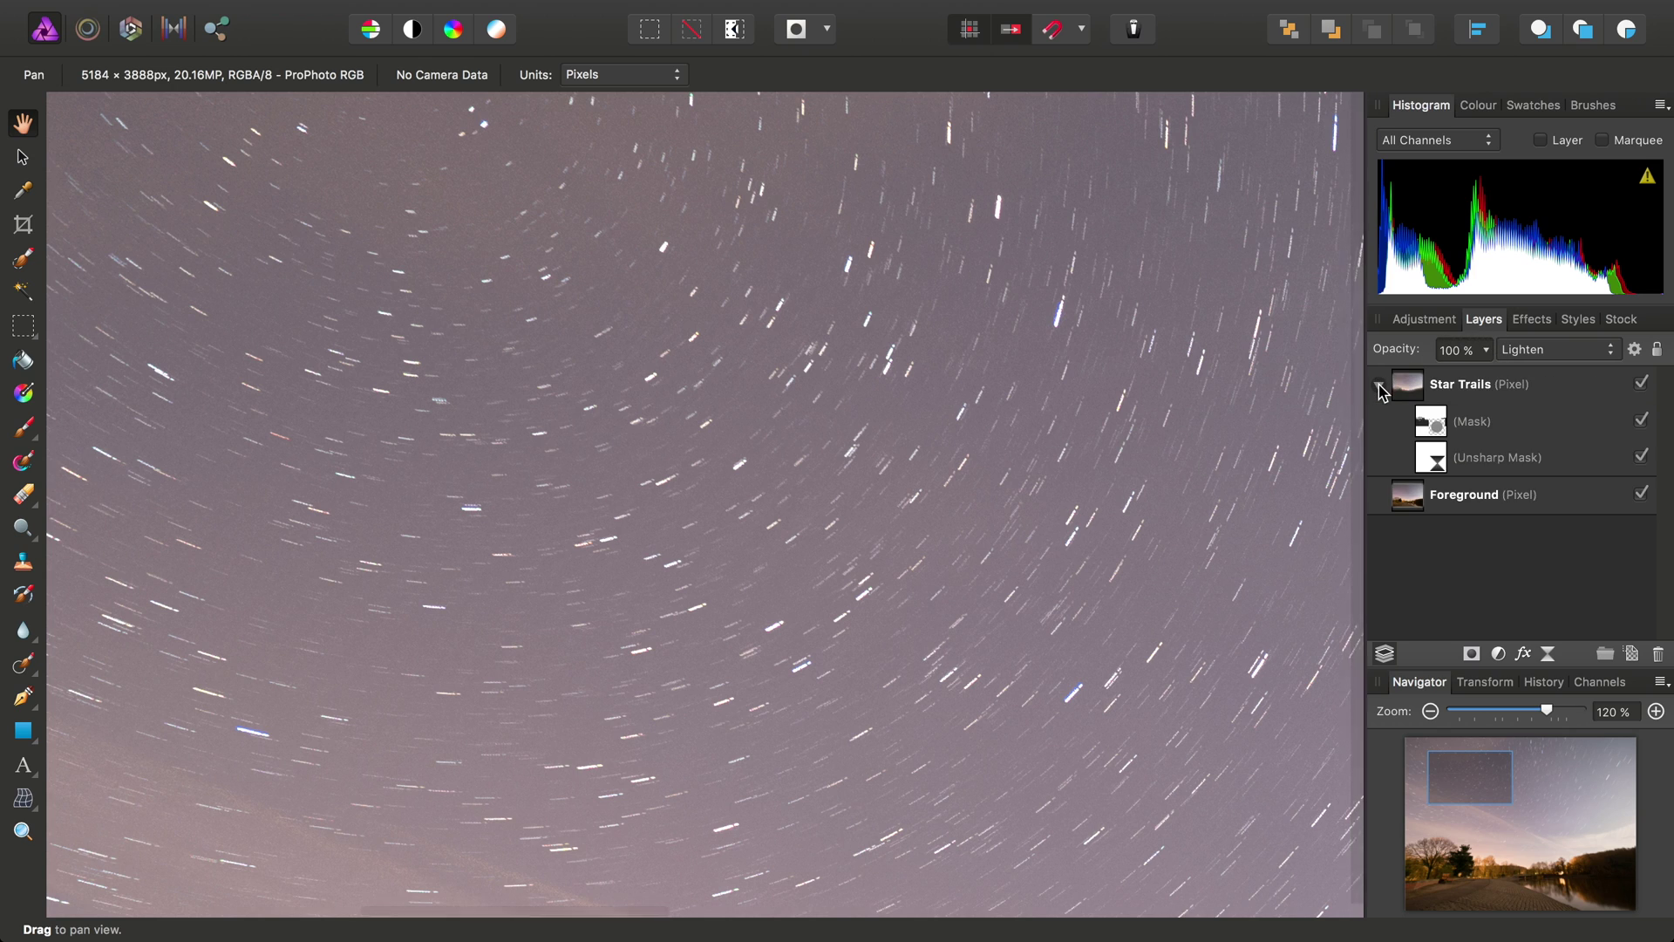
left_click(1641, 457)
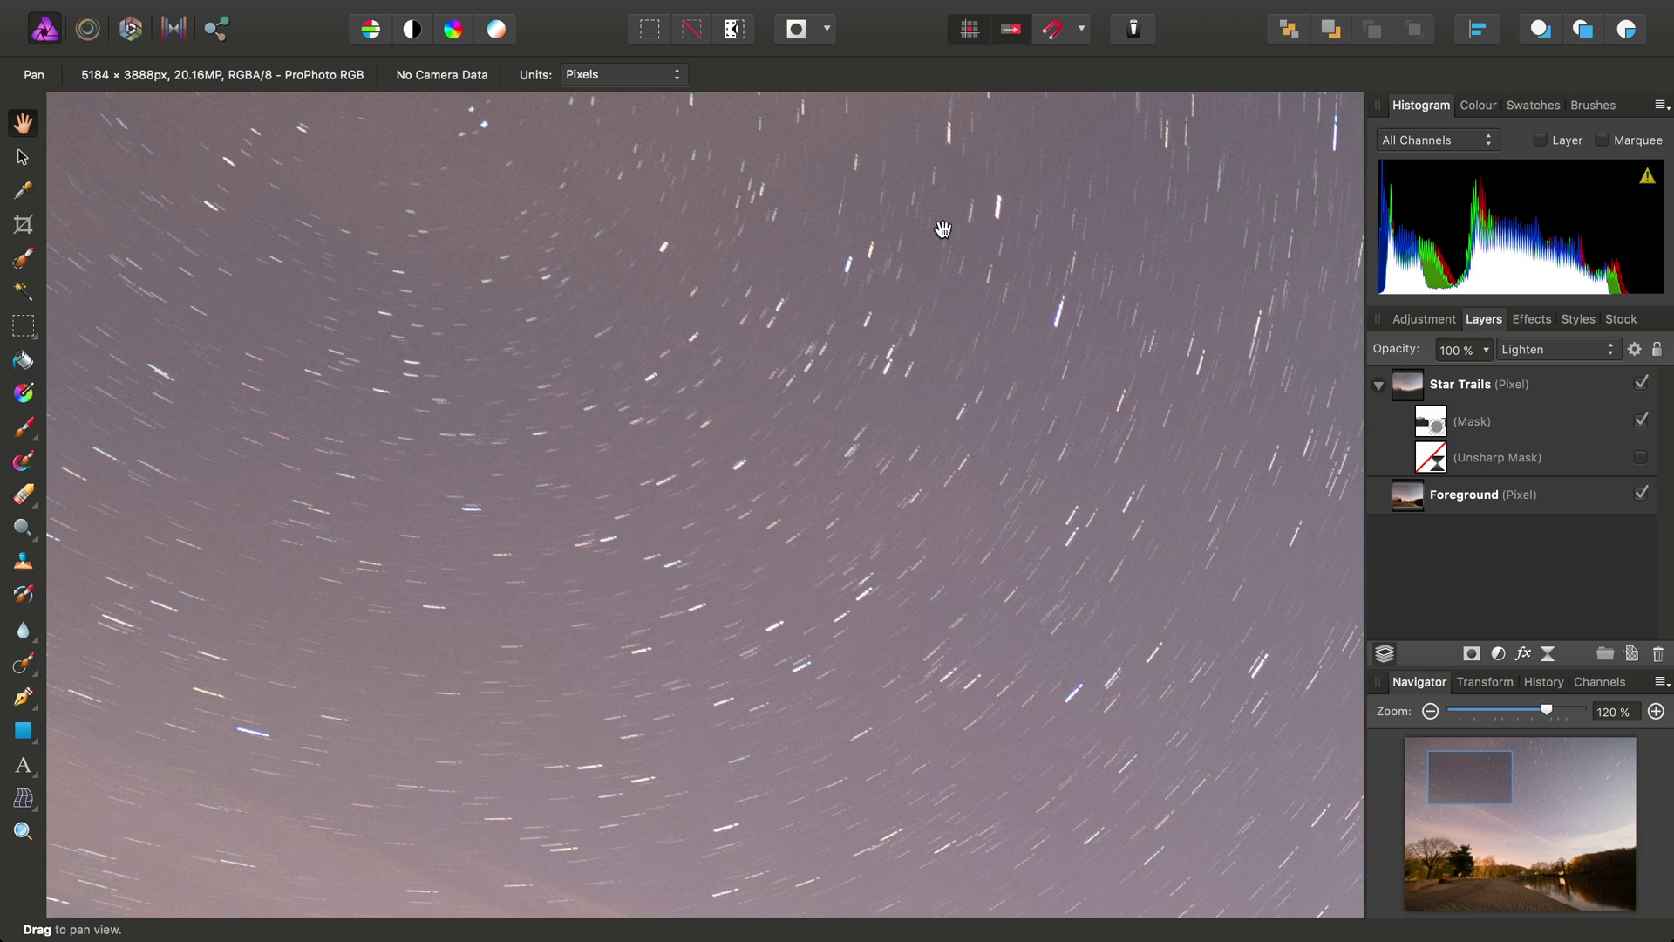
left_click(1642, 457)
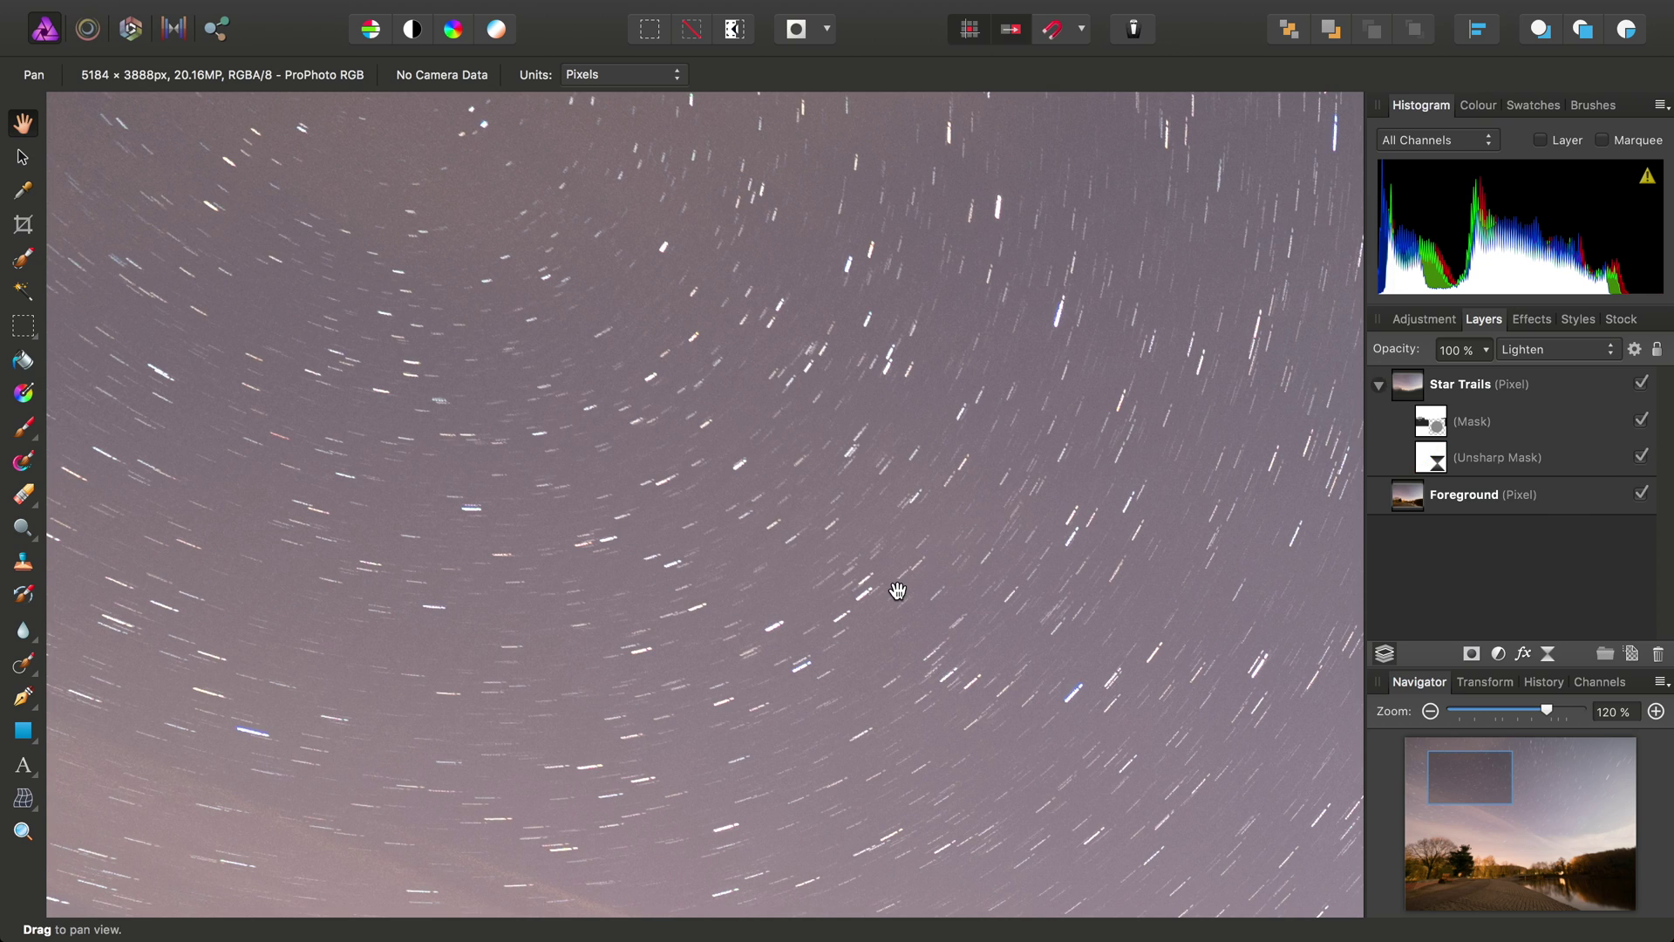
- Pan across the zoomed-in star trails, then zoom to fit the whole photo with Cmd+0
scroll(897, 590, "right", 15)
scroll(897, 590, "down", 8)
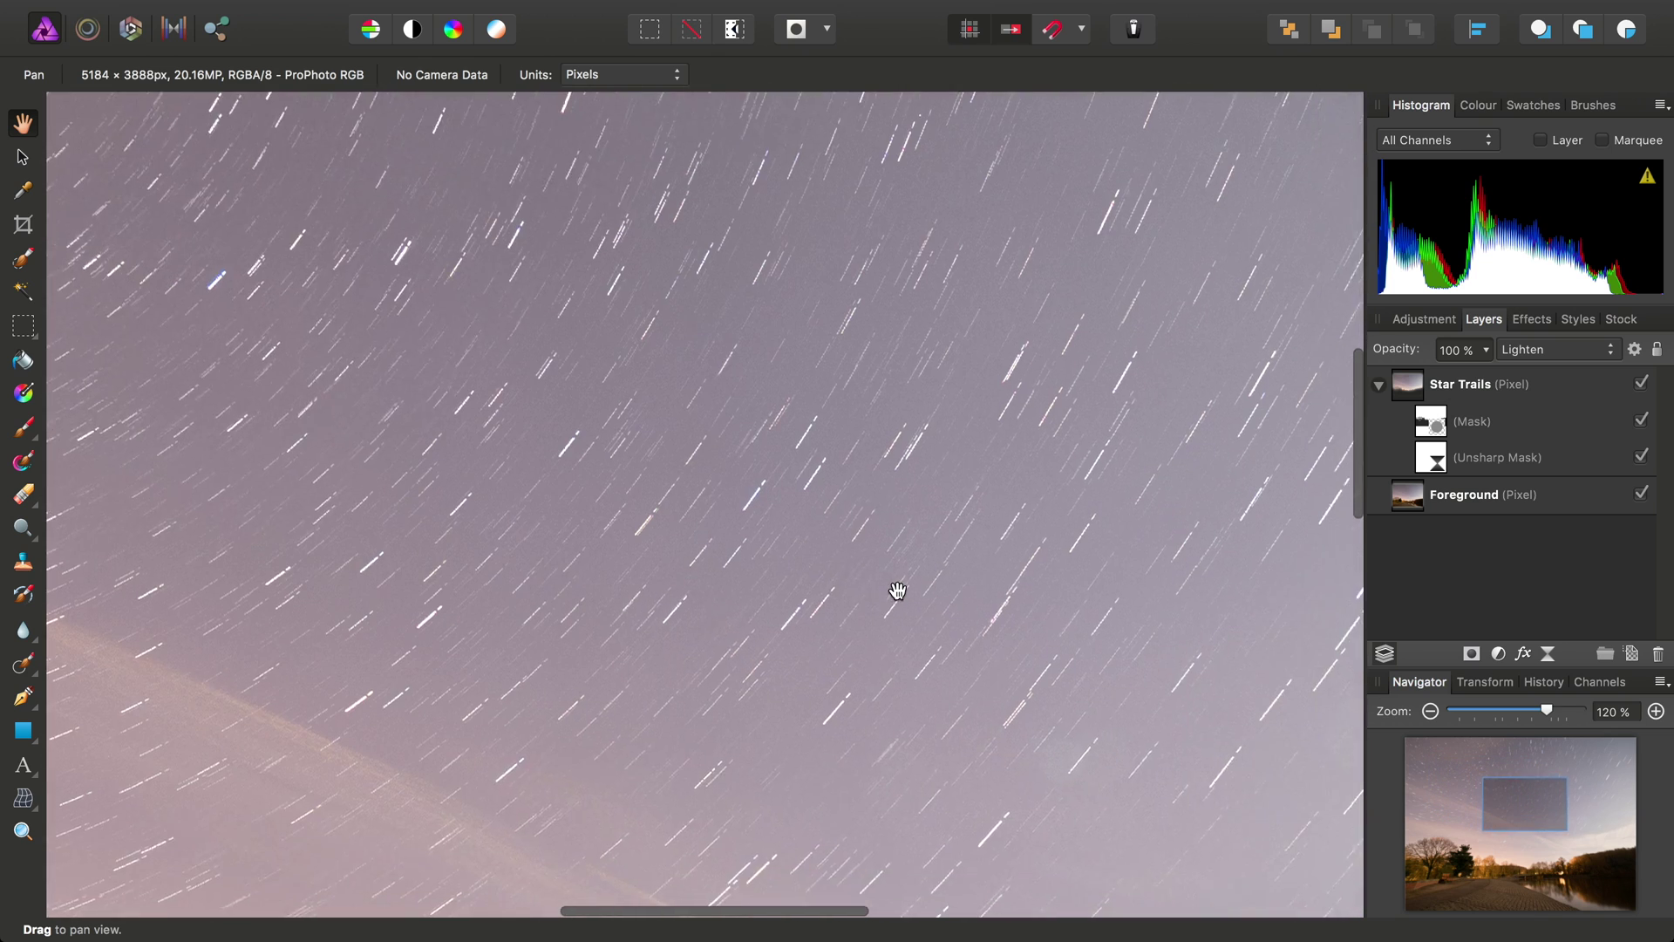
scroll(897, 590, "left", 6)
scroll(898, 591, "up", 4)
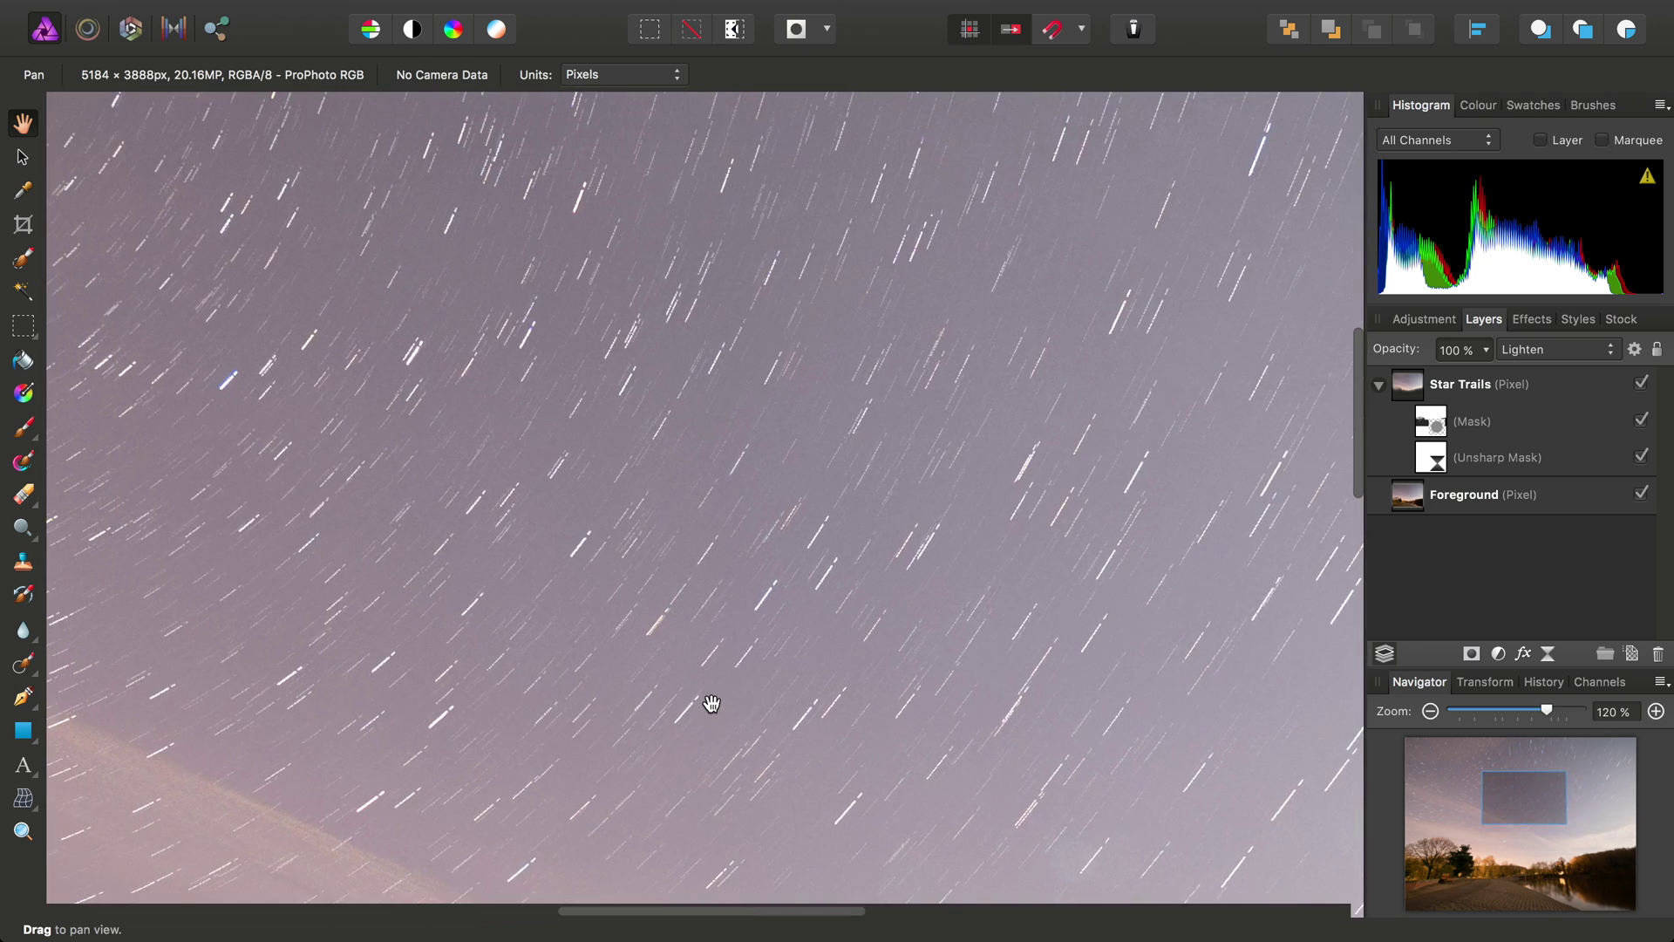
key("super+0")
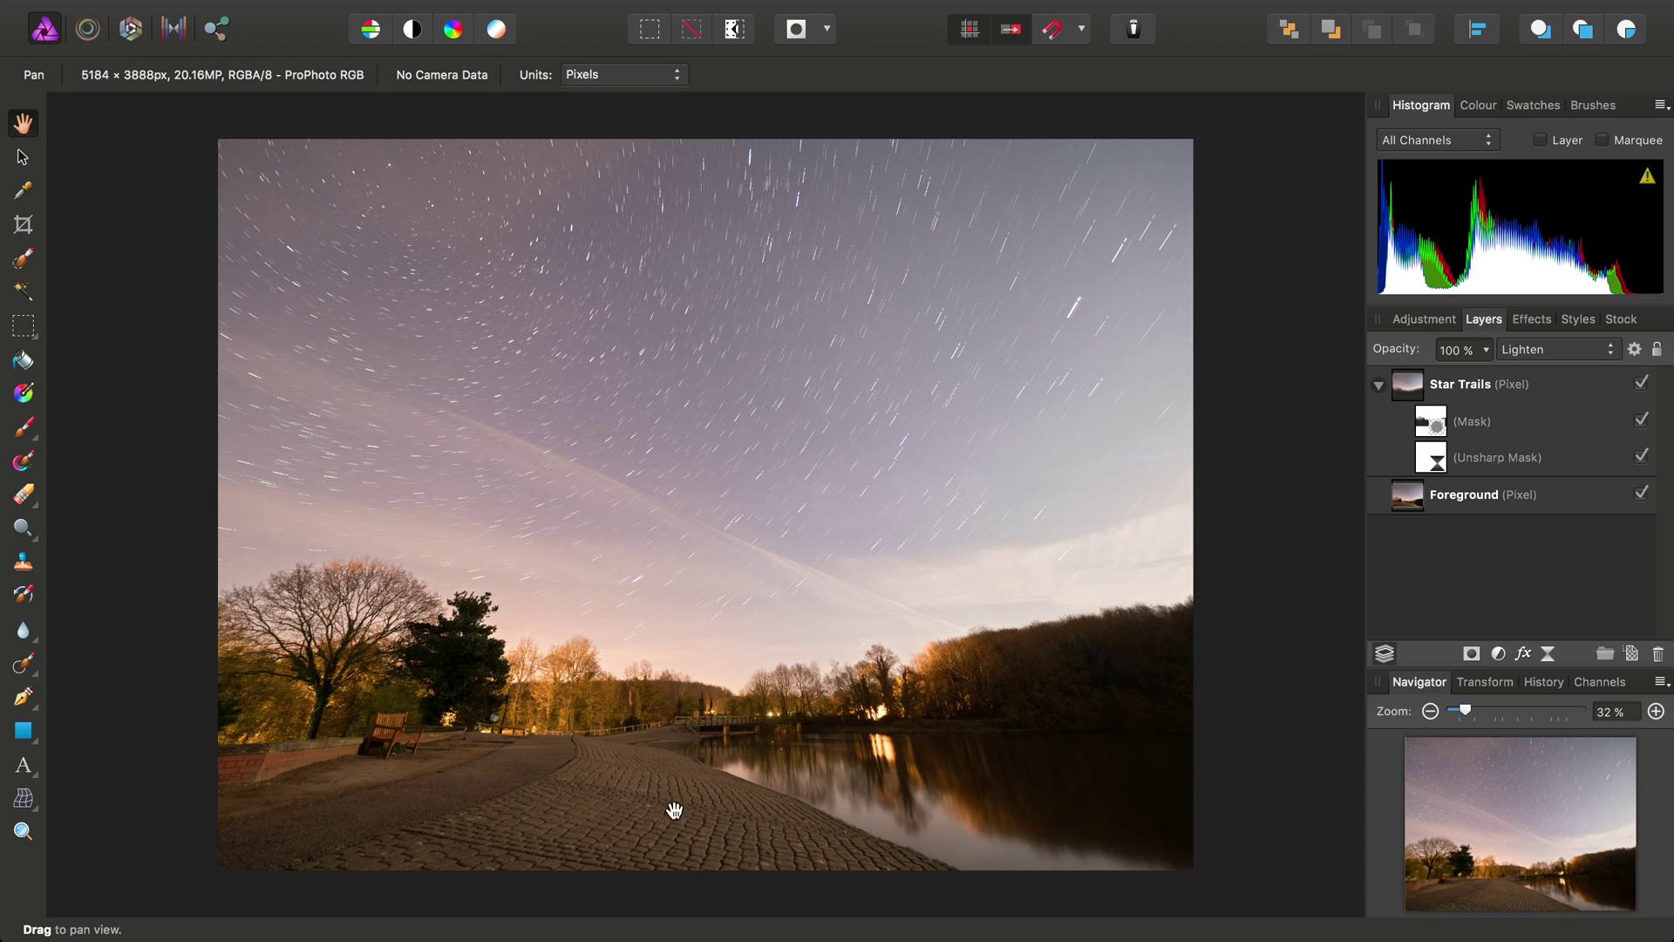
- Add a Channel Mixer adjustment layer set to the LAB colour model
left_click(456, 10)
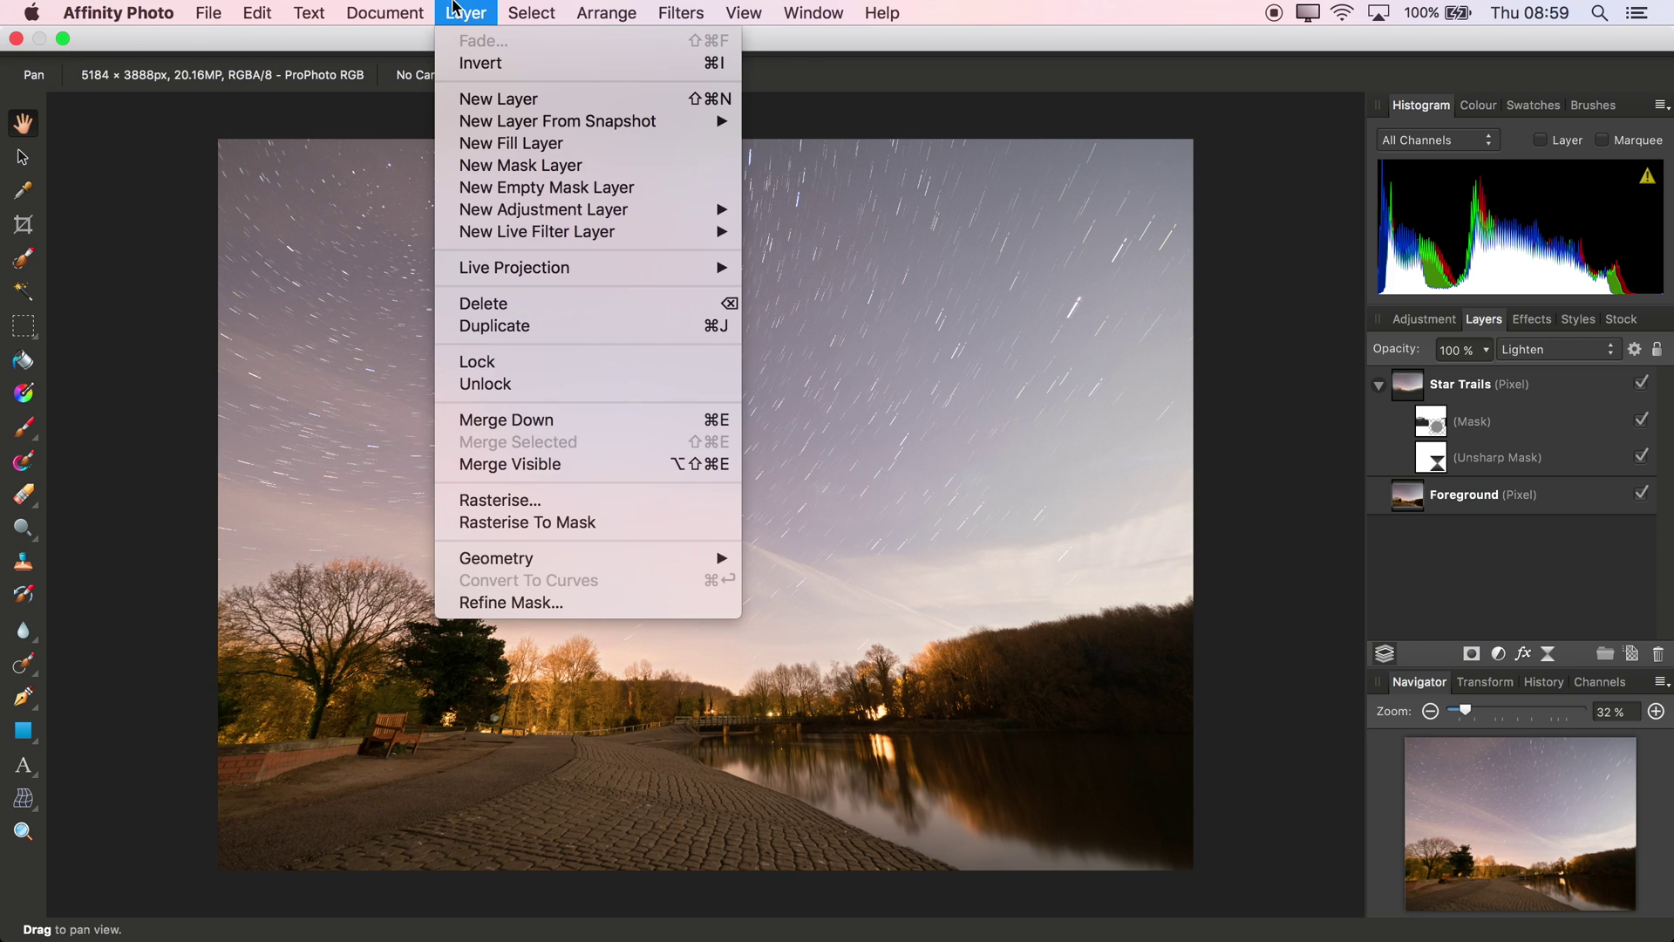
mouse_move(653, 209)
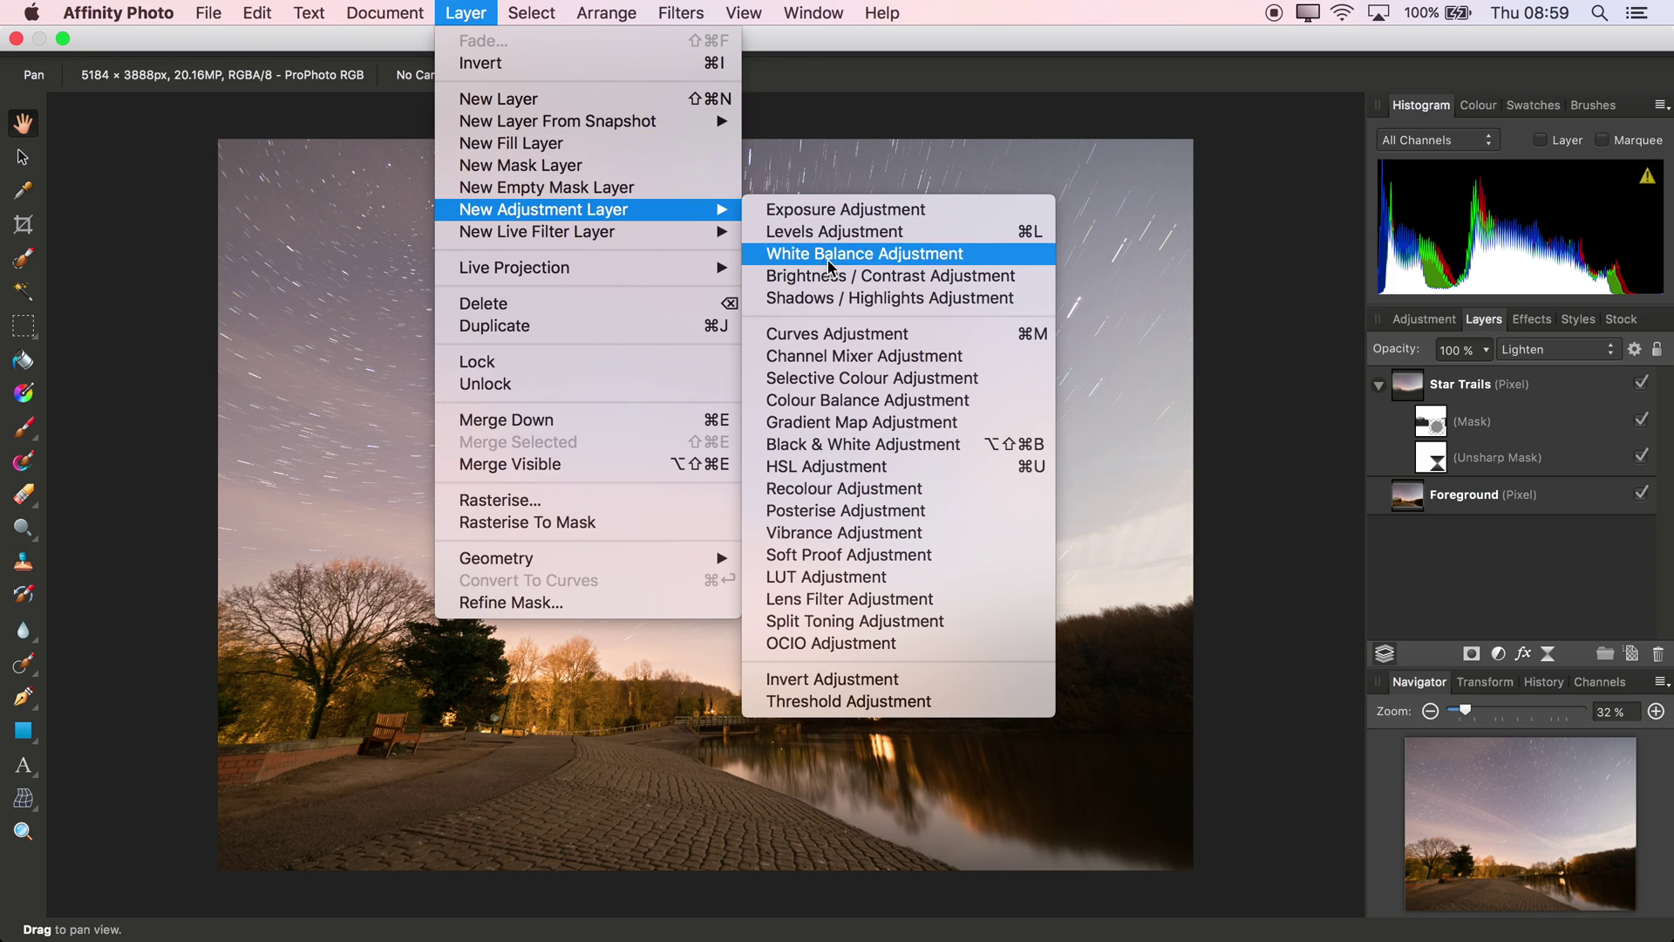
left_click(876, 357)
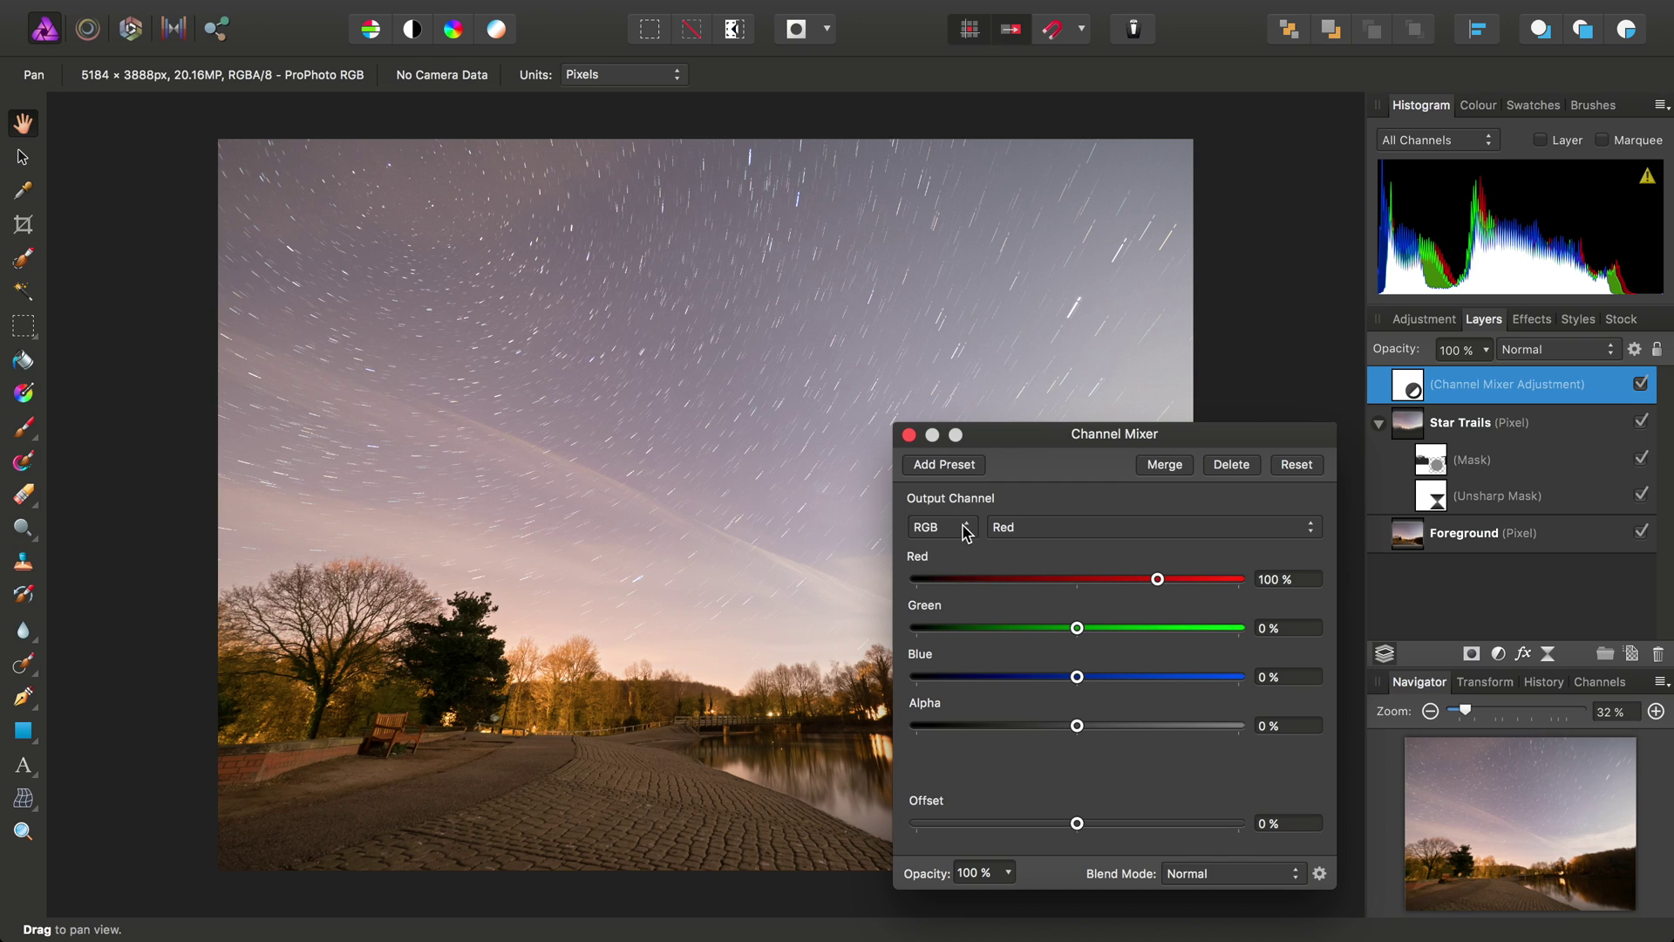
left_click(965, 529)
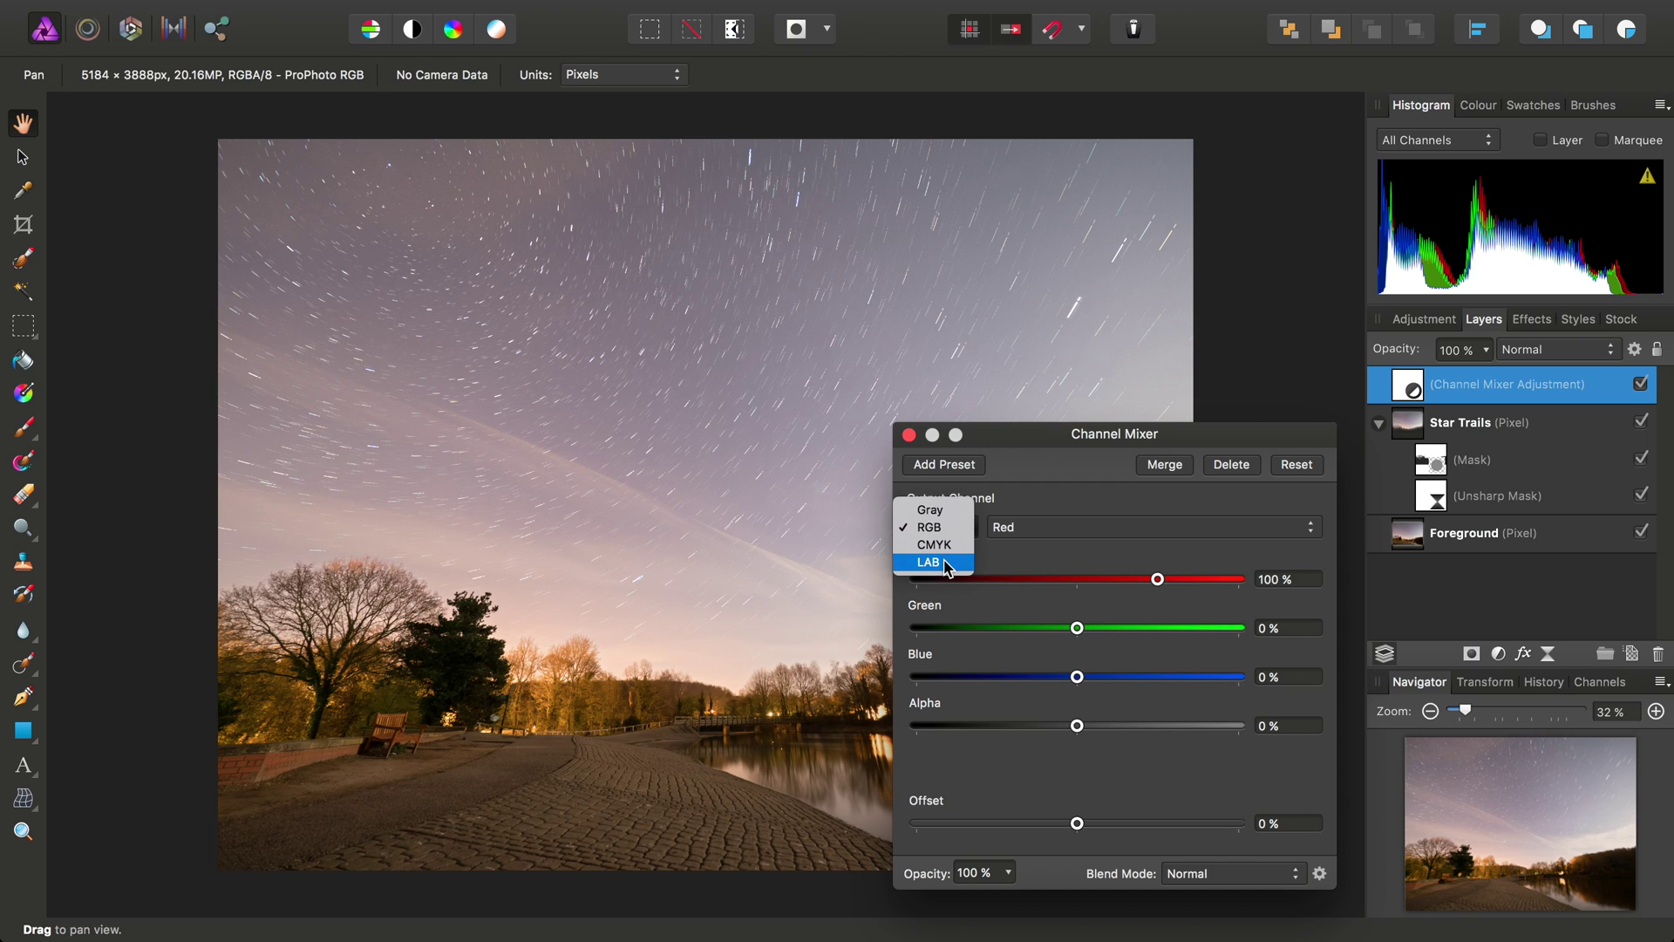
left_click(948, 564)
- Set AOpponent and BOpponent to 50% for the BOpponent output, then toggle visibility to compare
left_click(1060, 530)
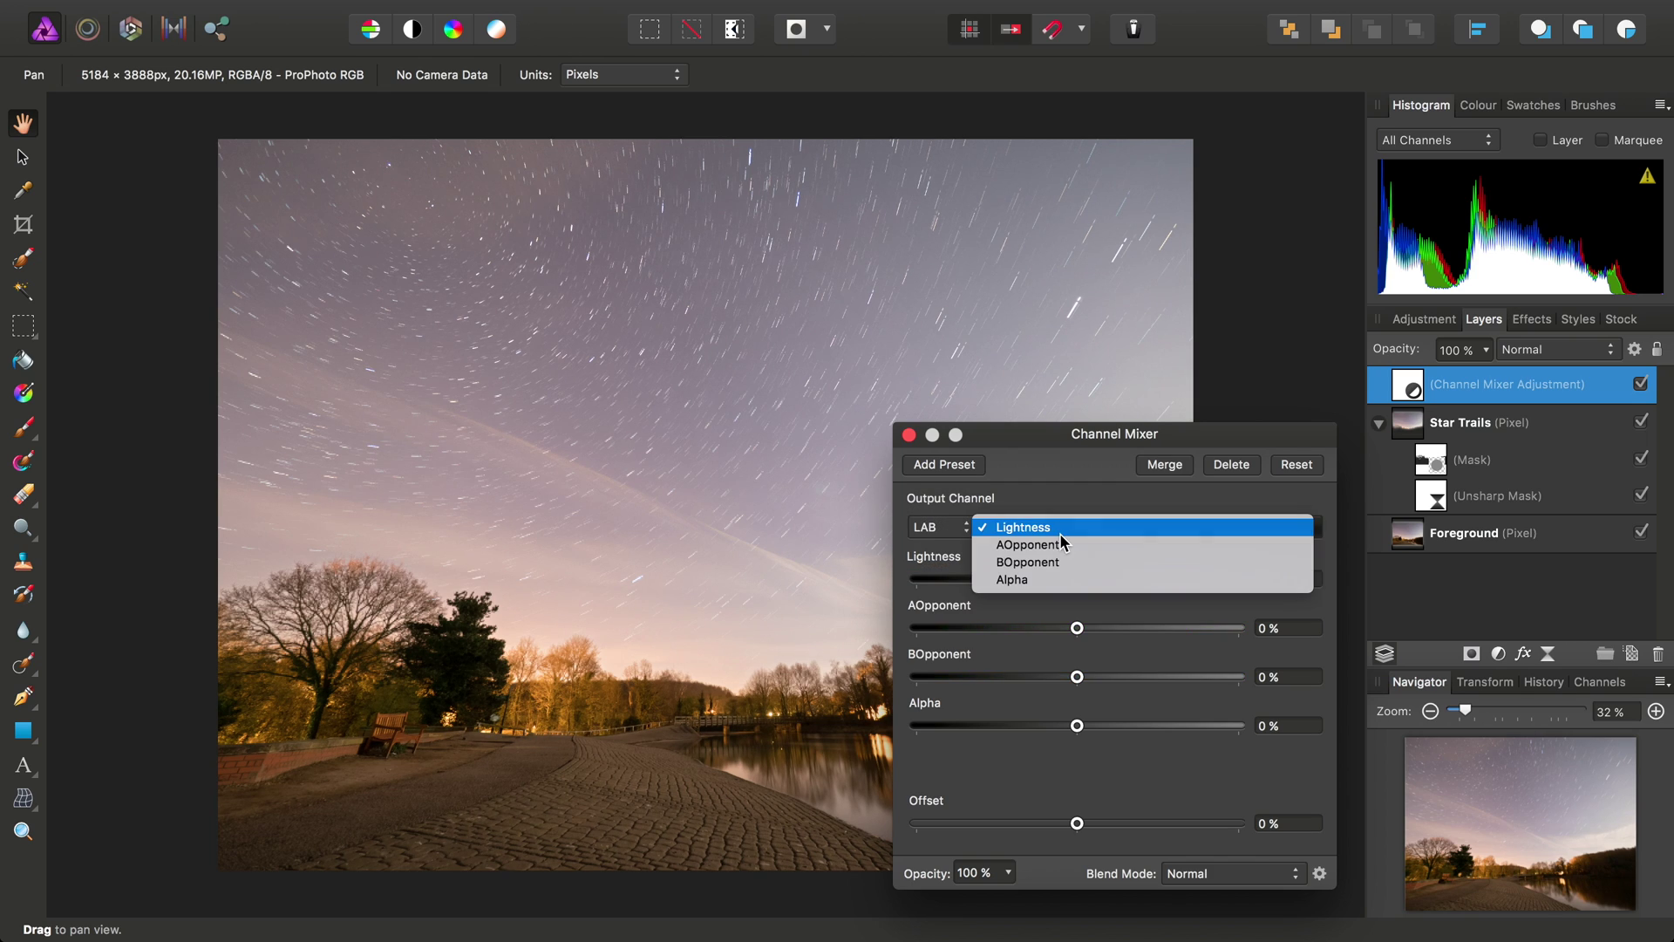
left_click(1056, 563)
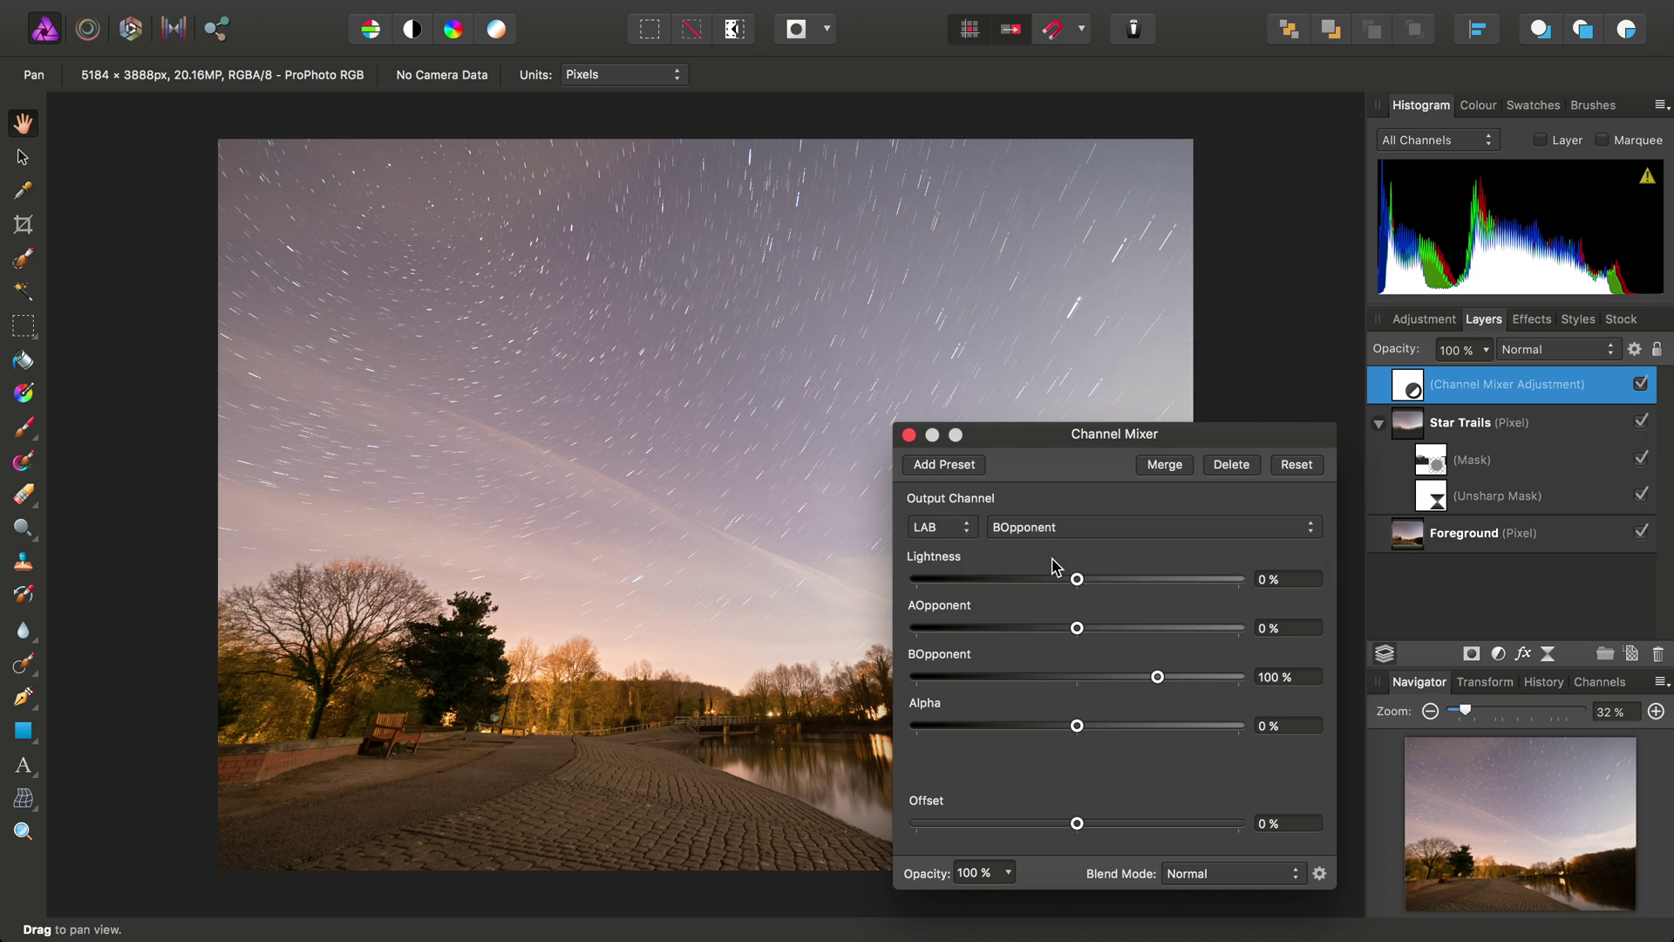
left_click(1269, 624)
left_click(1306, 681)
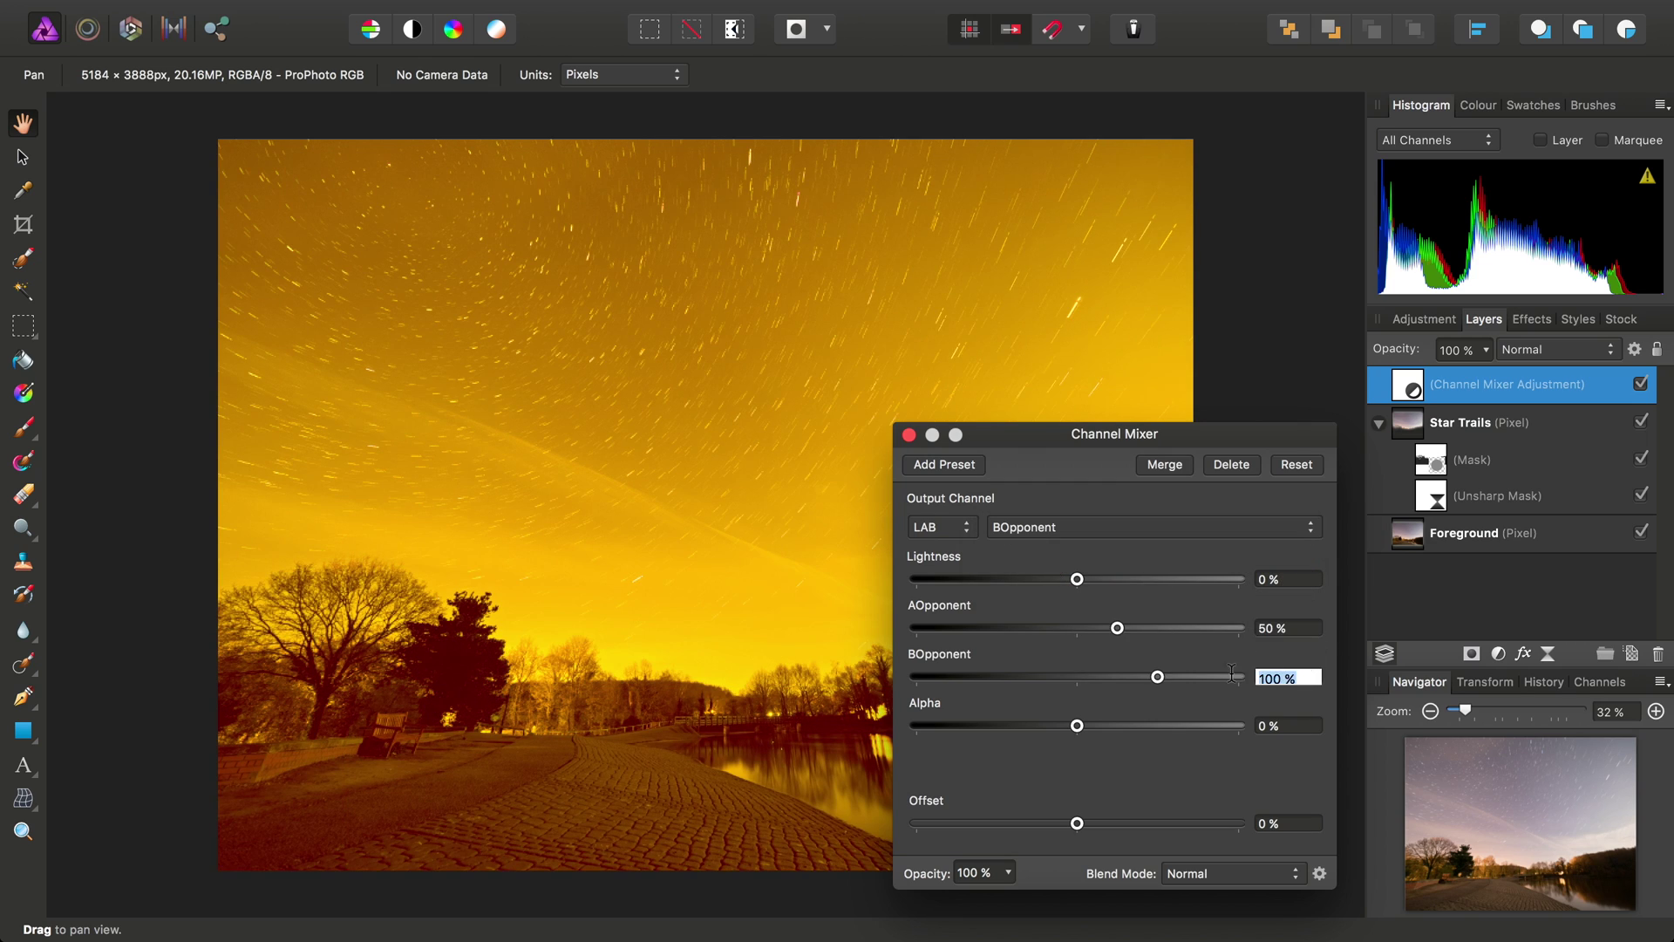
type("50")
key("Return")
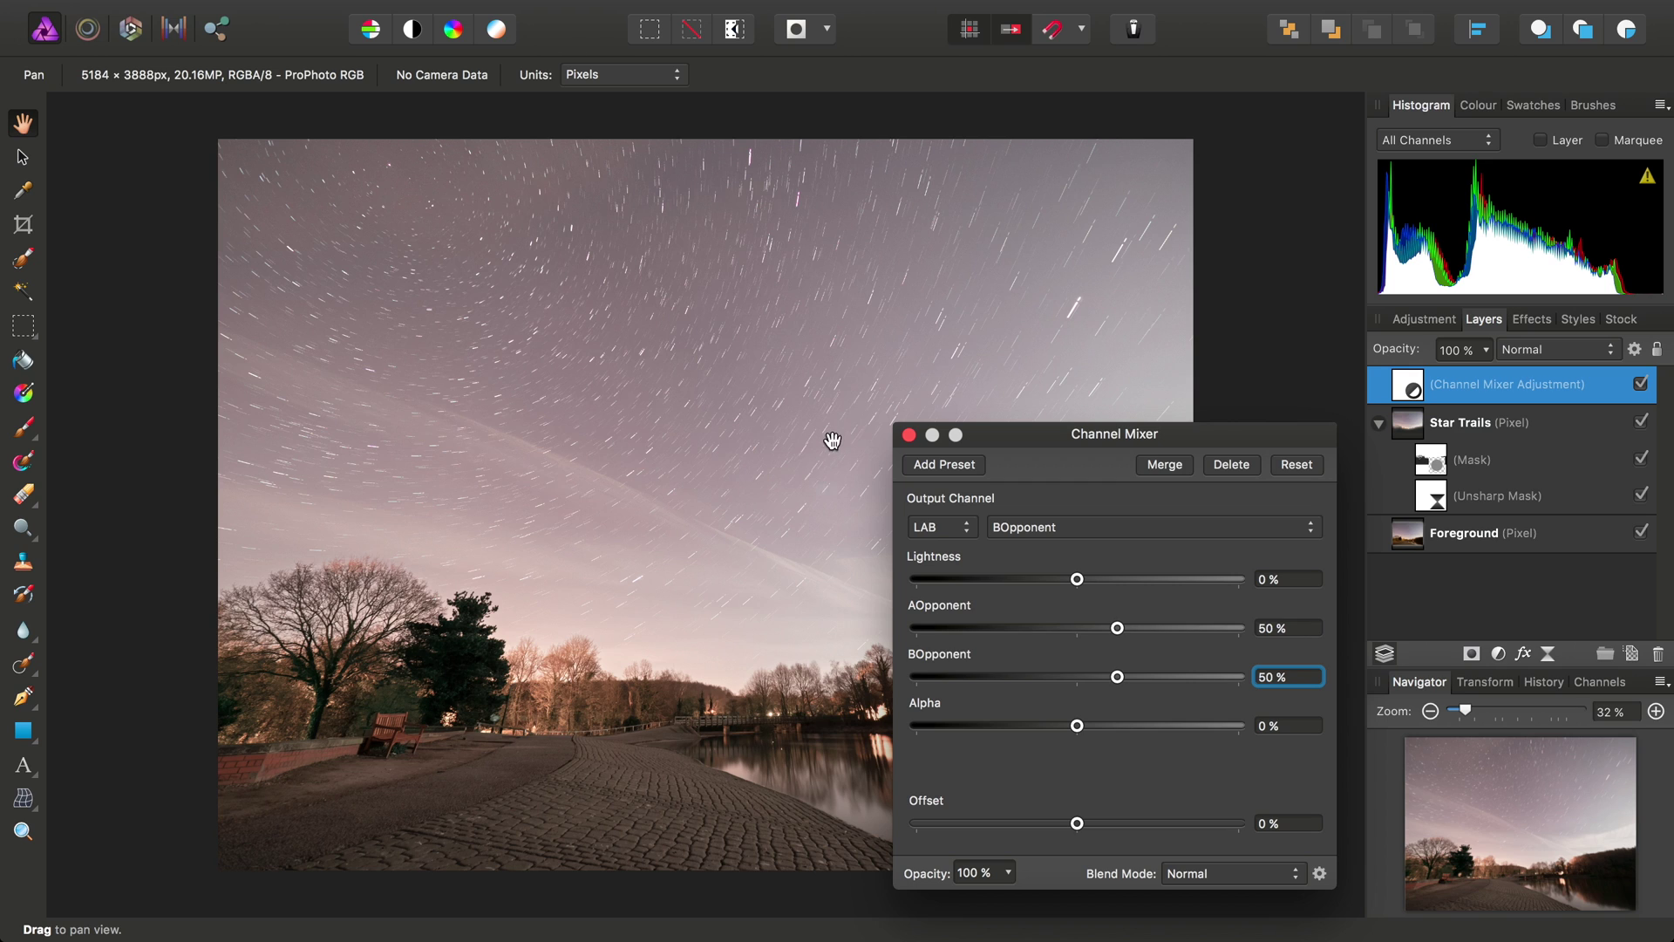
left_click(908, 435)
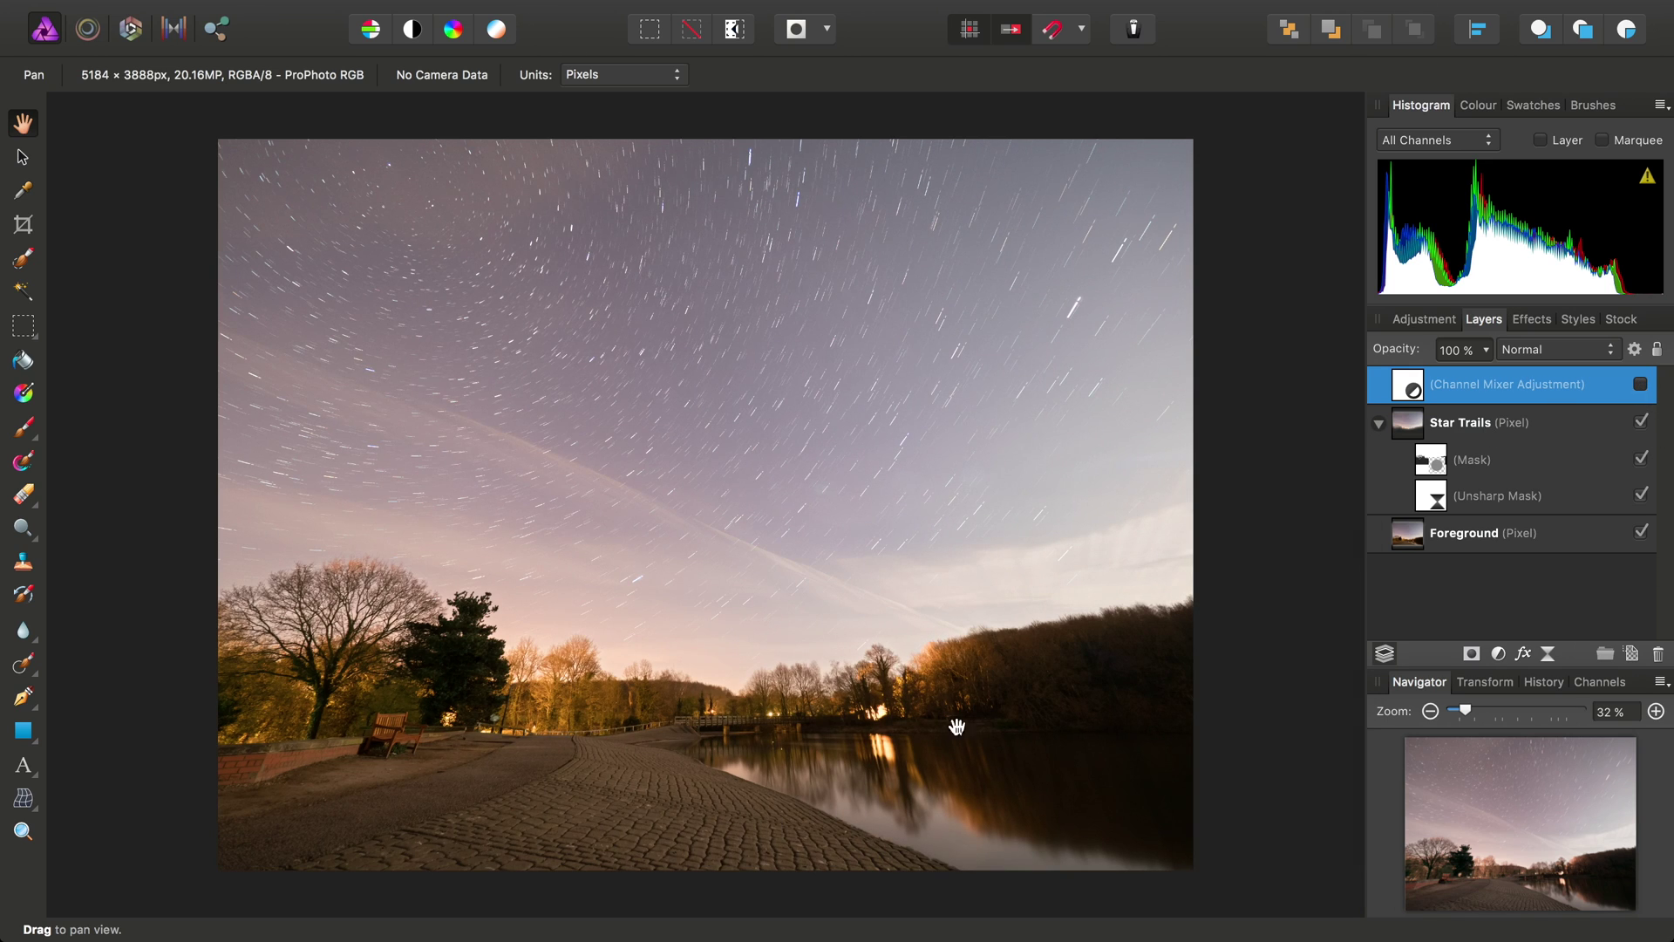
left_click(1641, 384)
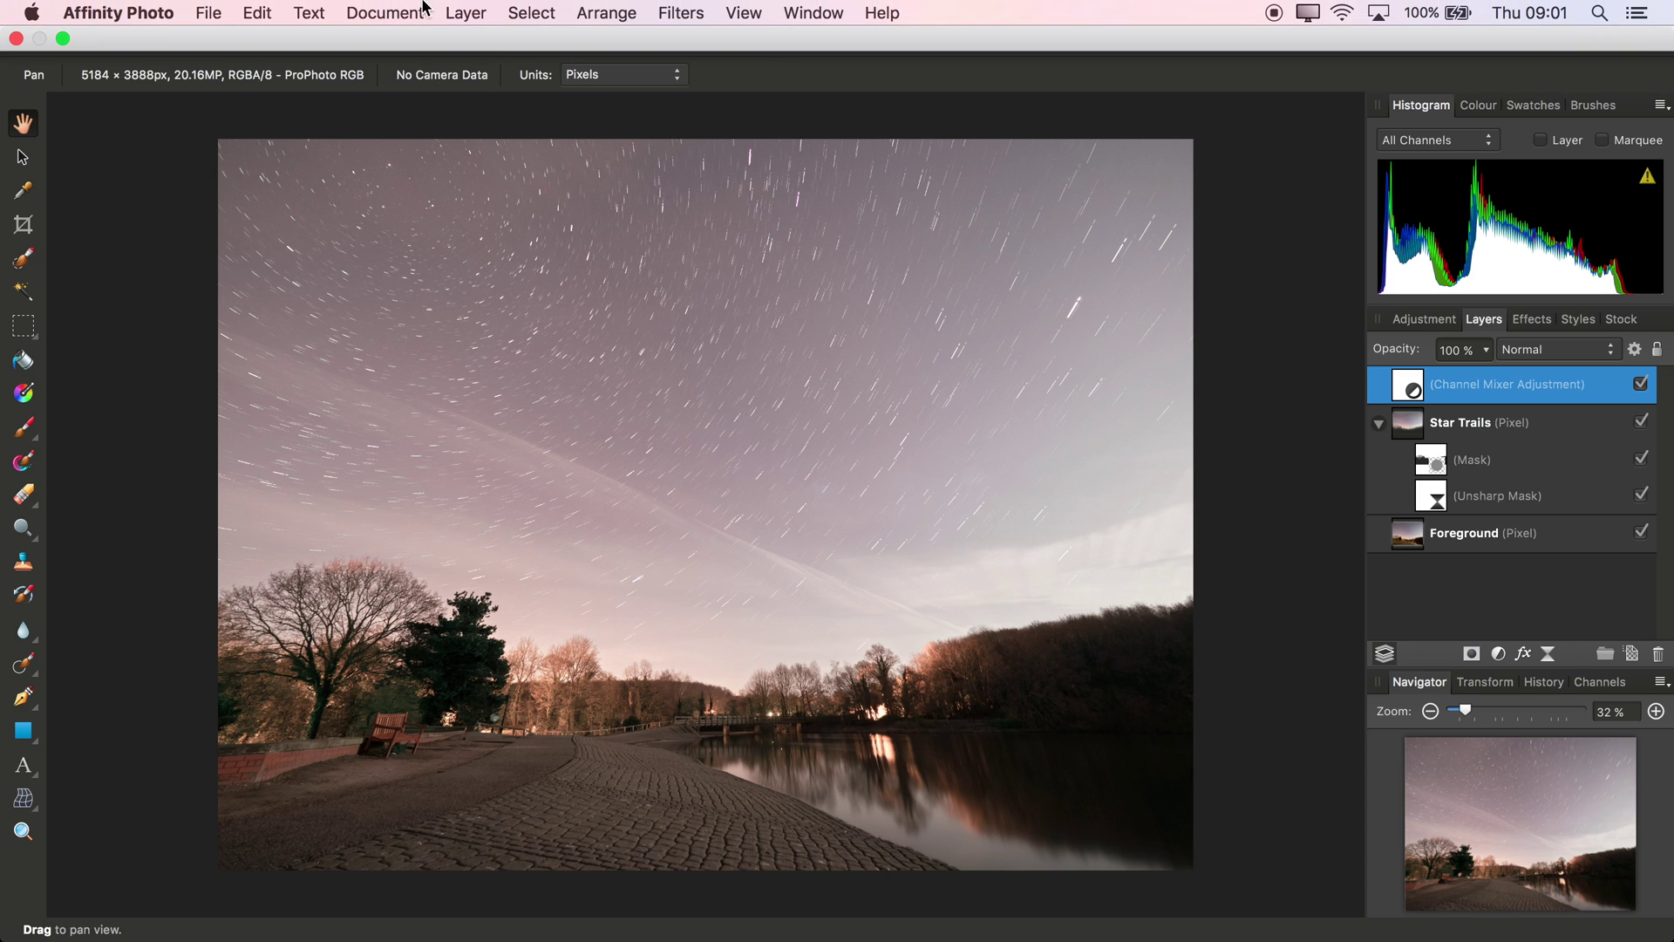
- Add a Selective Colour adjustment with Whites at Cyan 12% and Yellow -10%
left_click(462, 12)
mouse_move(656, 211)
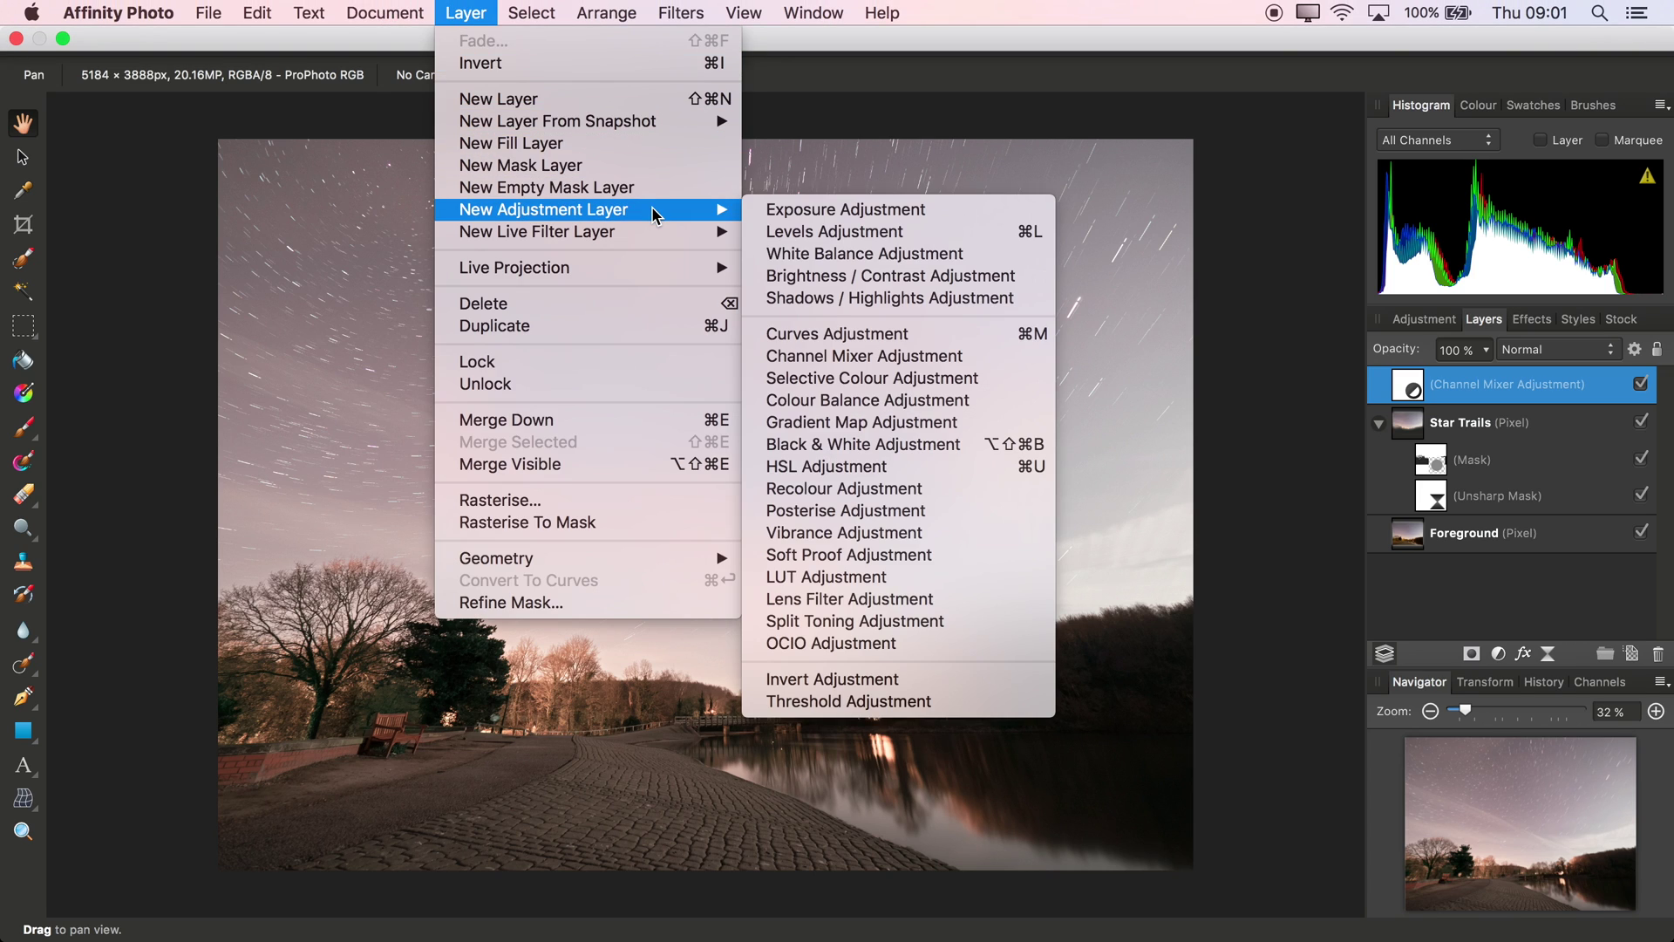
left_click(873, 385)
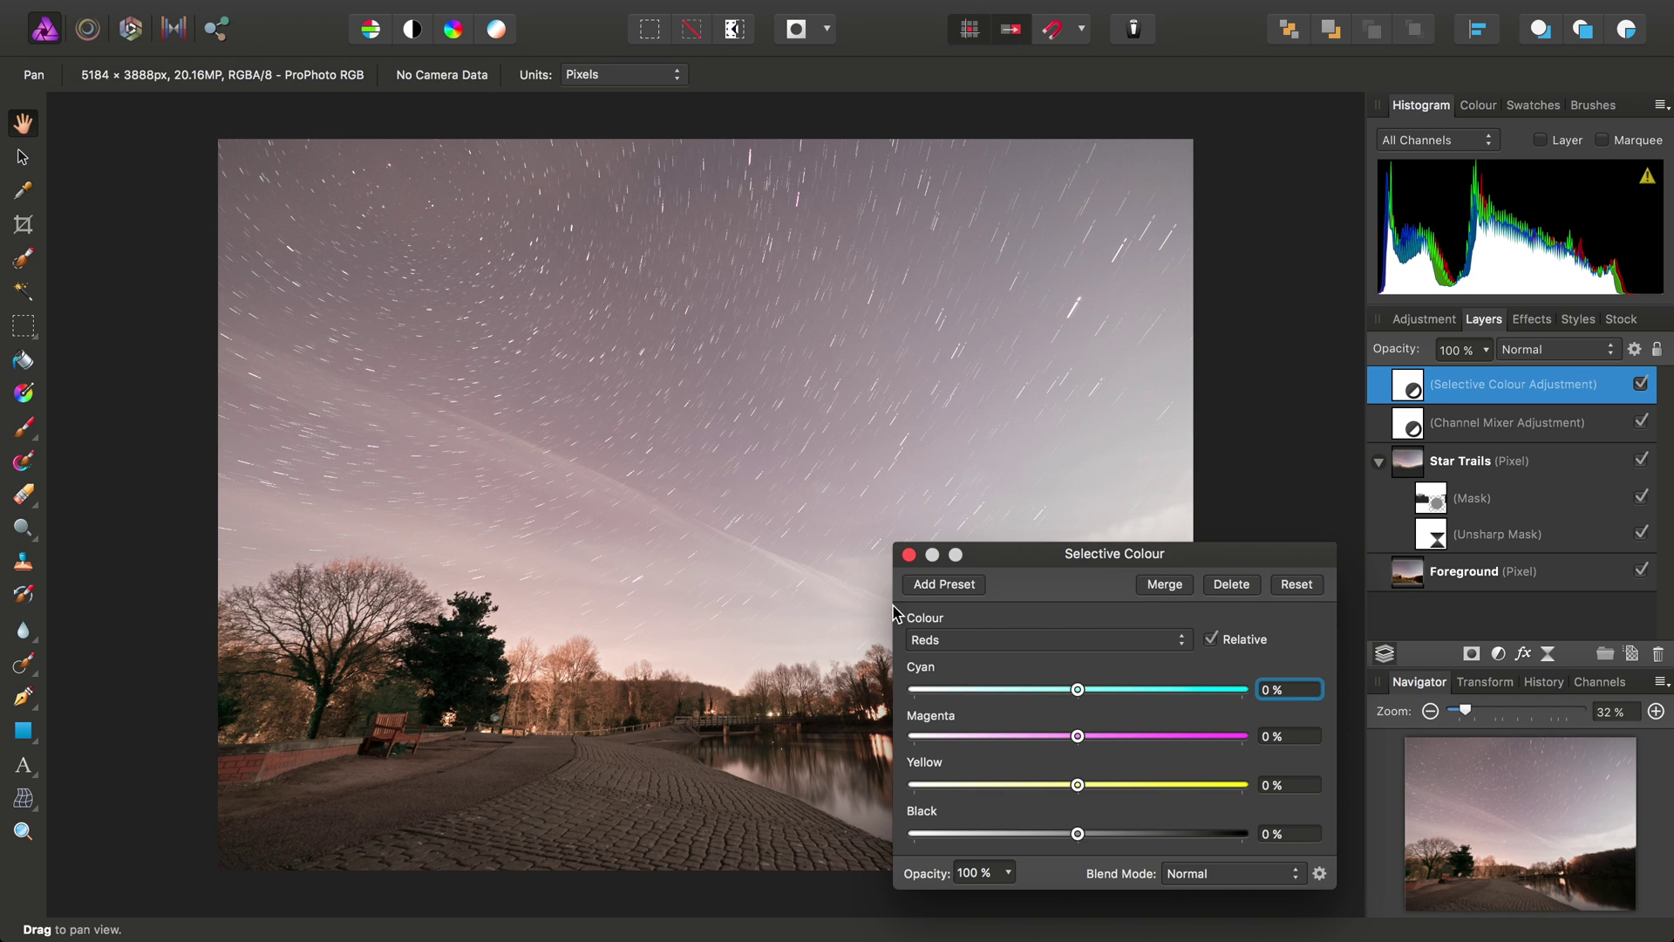
left_click(973, 642)
left_click_drag(1080, 695, 1099, 698)
left_click_drag(1078, 784, 1062, 790)
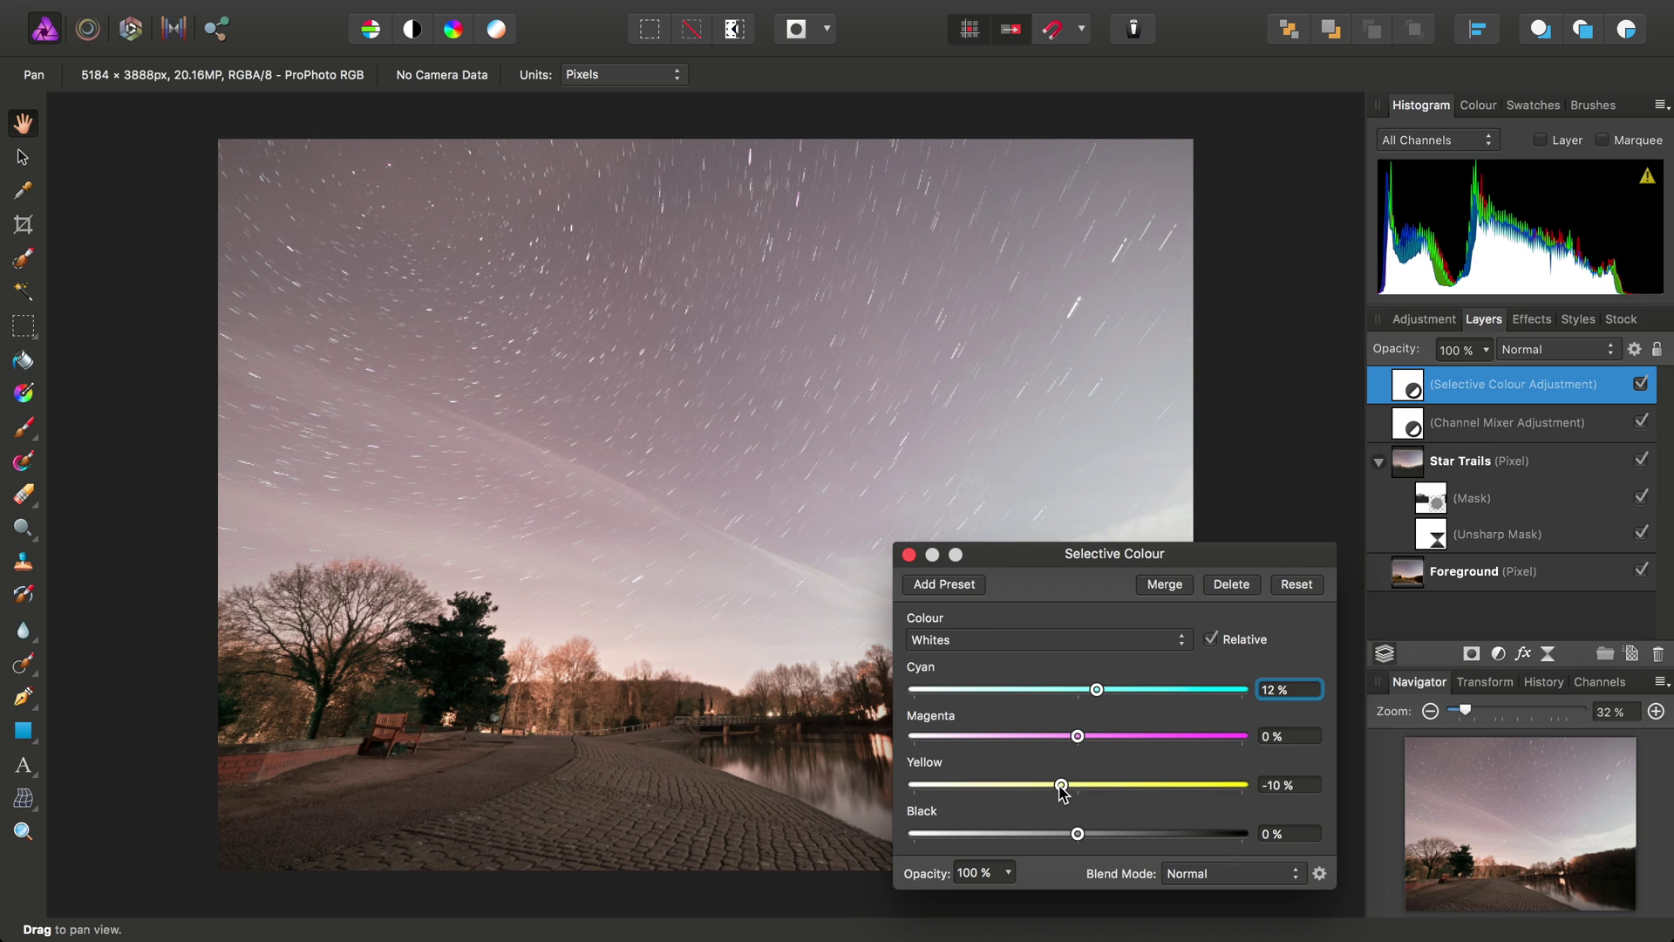
- Set the Neutrals to Cyan 8% and Yellow -8%, then close the settings
left_click(1004, 643)
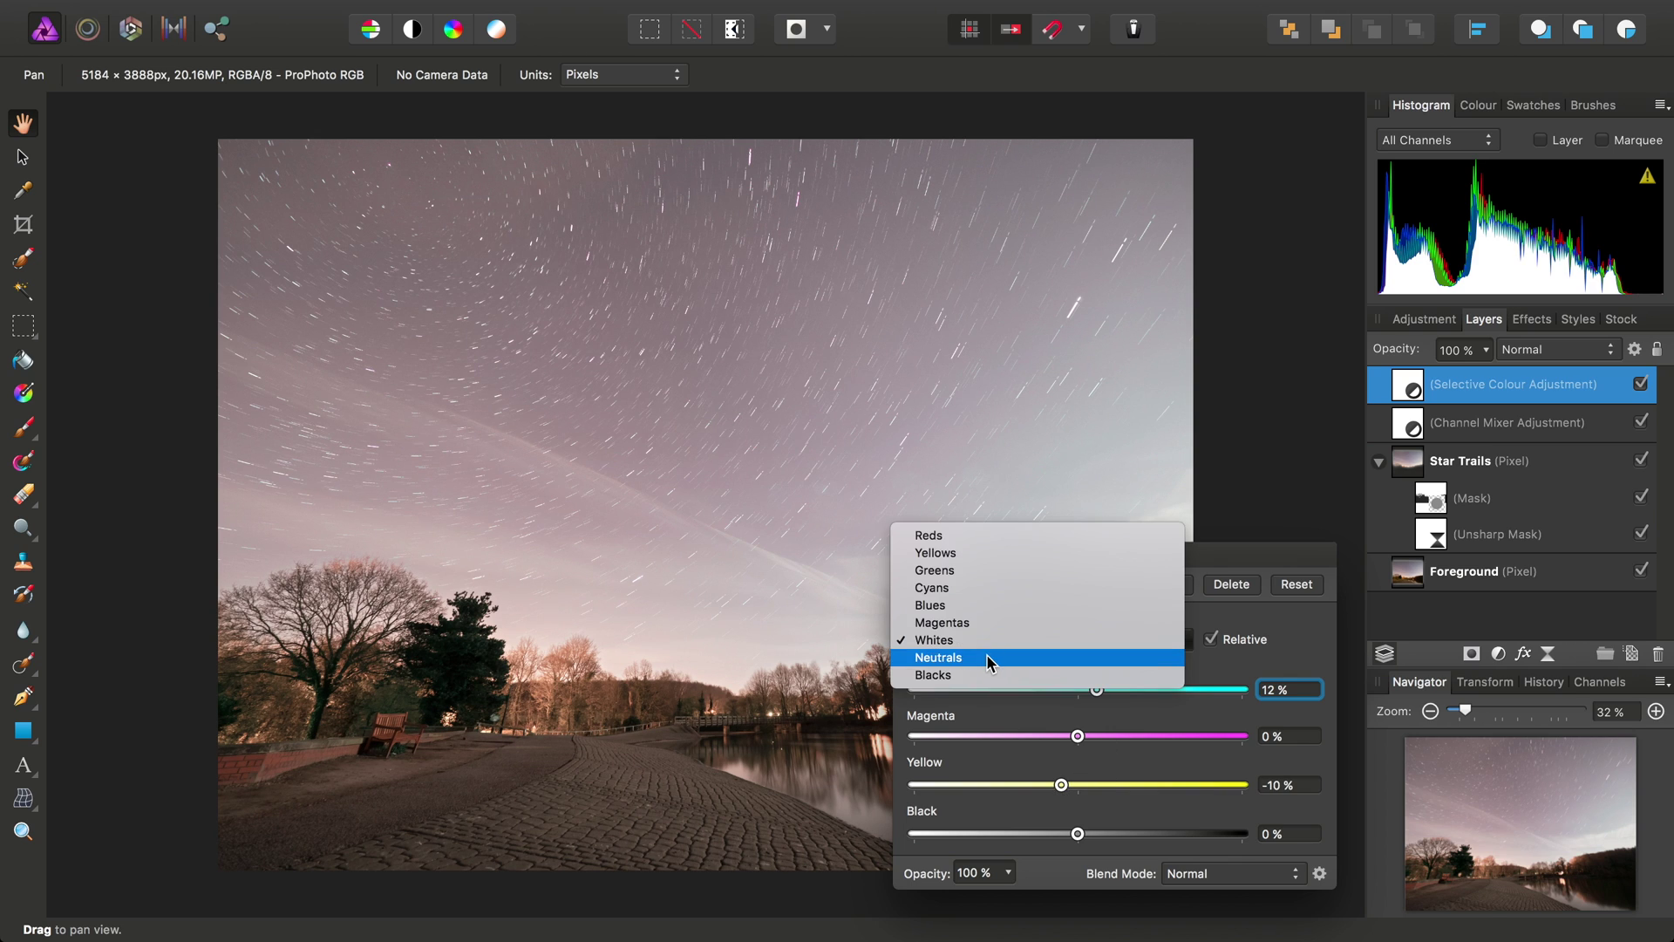
left_click(991, 661)
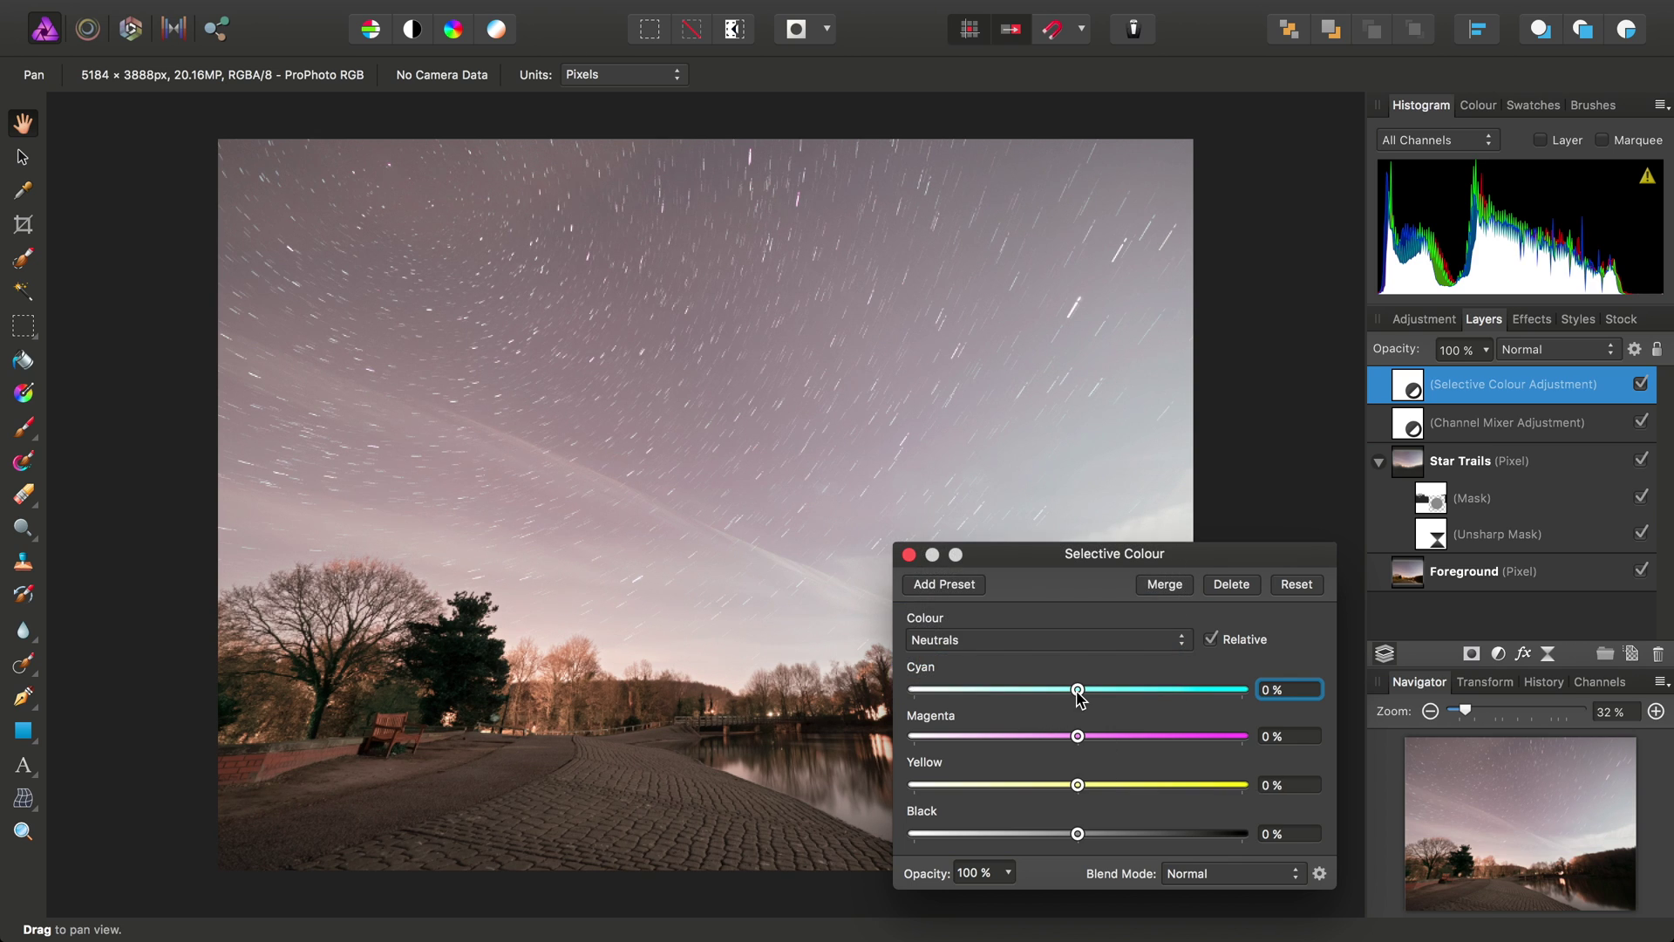
left_click_drag(1080, 695, 1094, 698)
left_click_drag(1077, 791, 1063, 794)
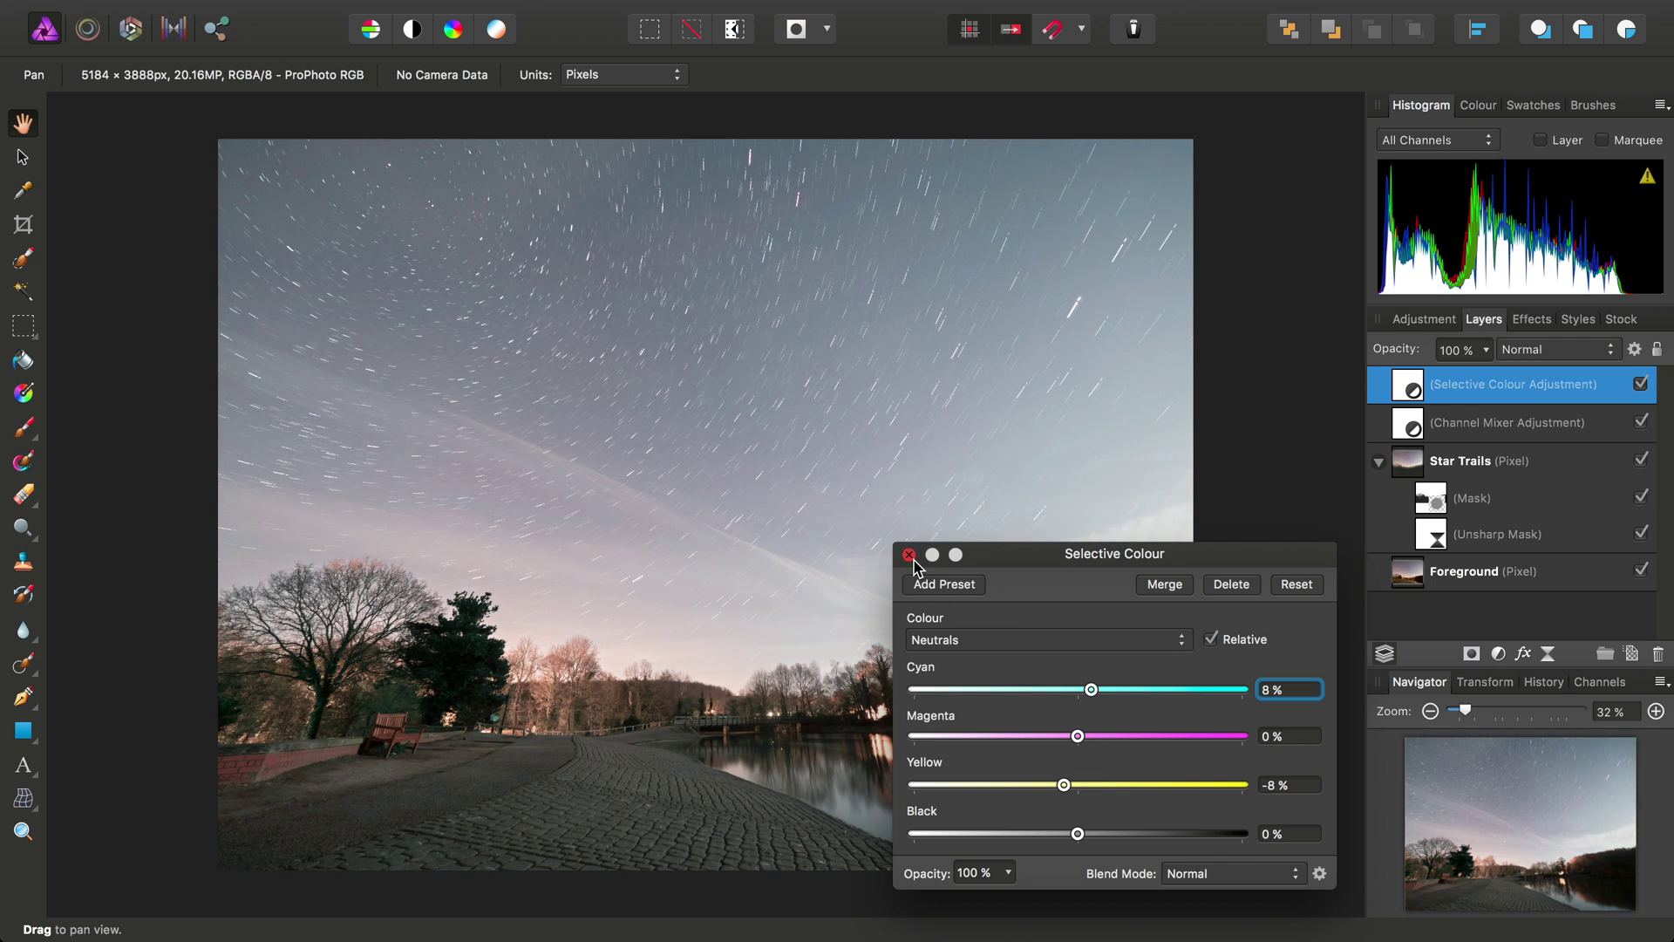
left_click(908, 555)
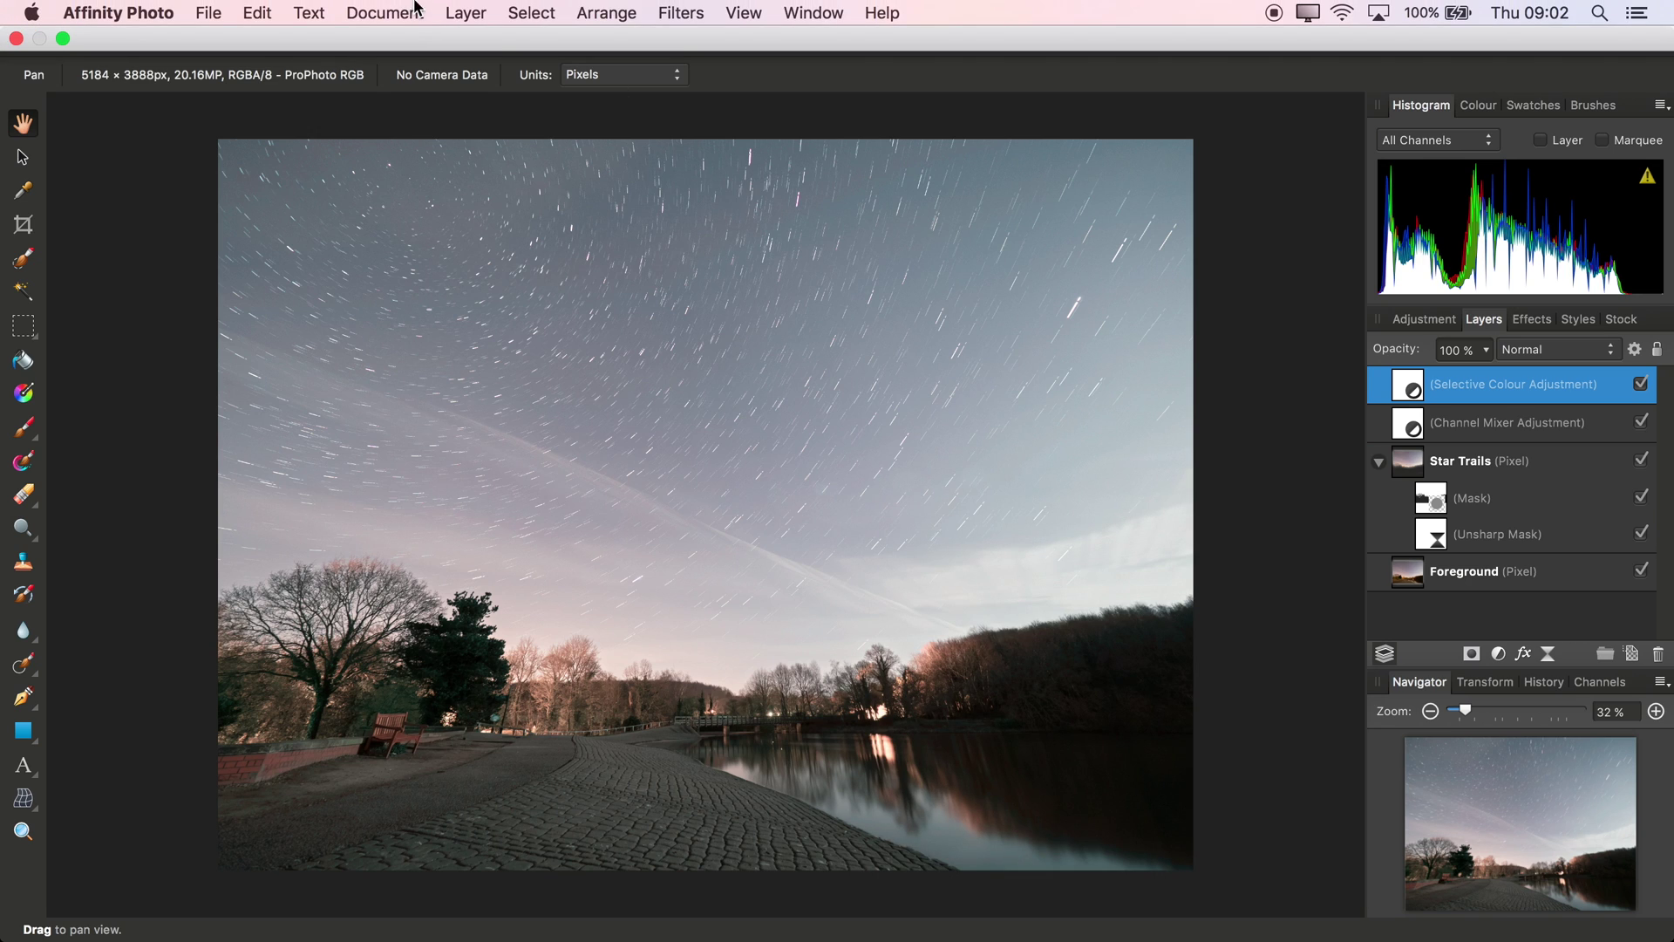
- Add a Brightness / Contrast adjustment with Brightness 11% and Contrast 49%
left_click(465, 13)
mouse_move(619, 209)
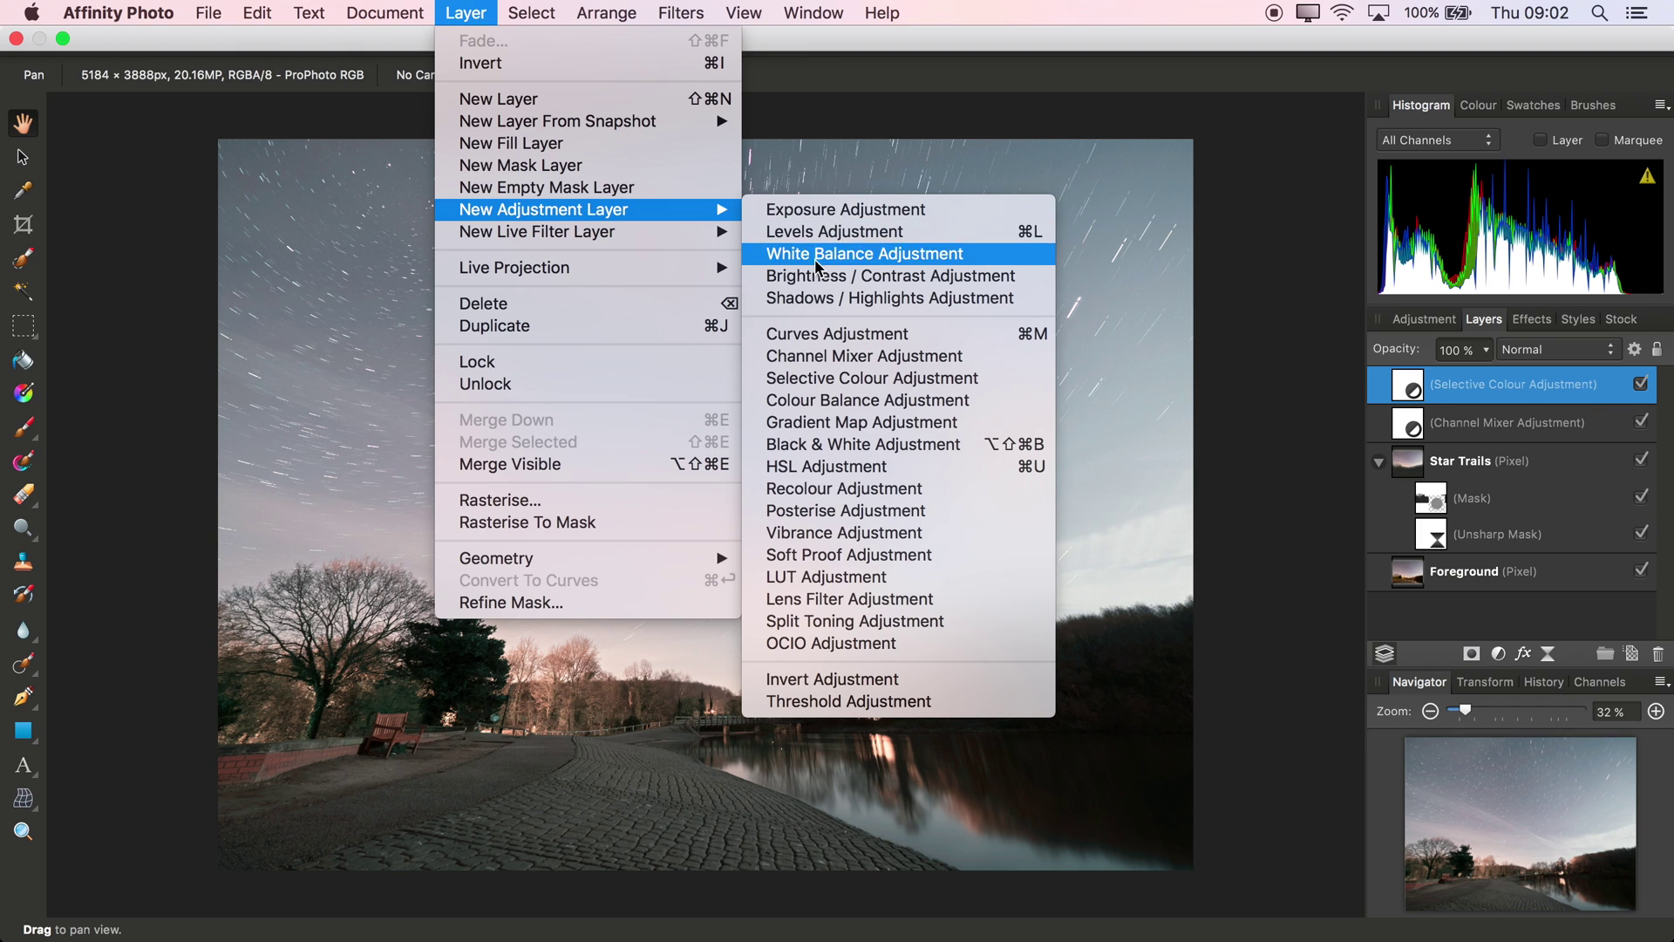
left_click(829, 284)
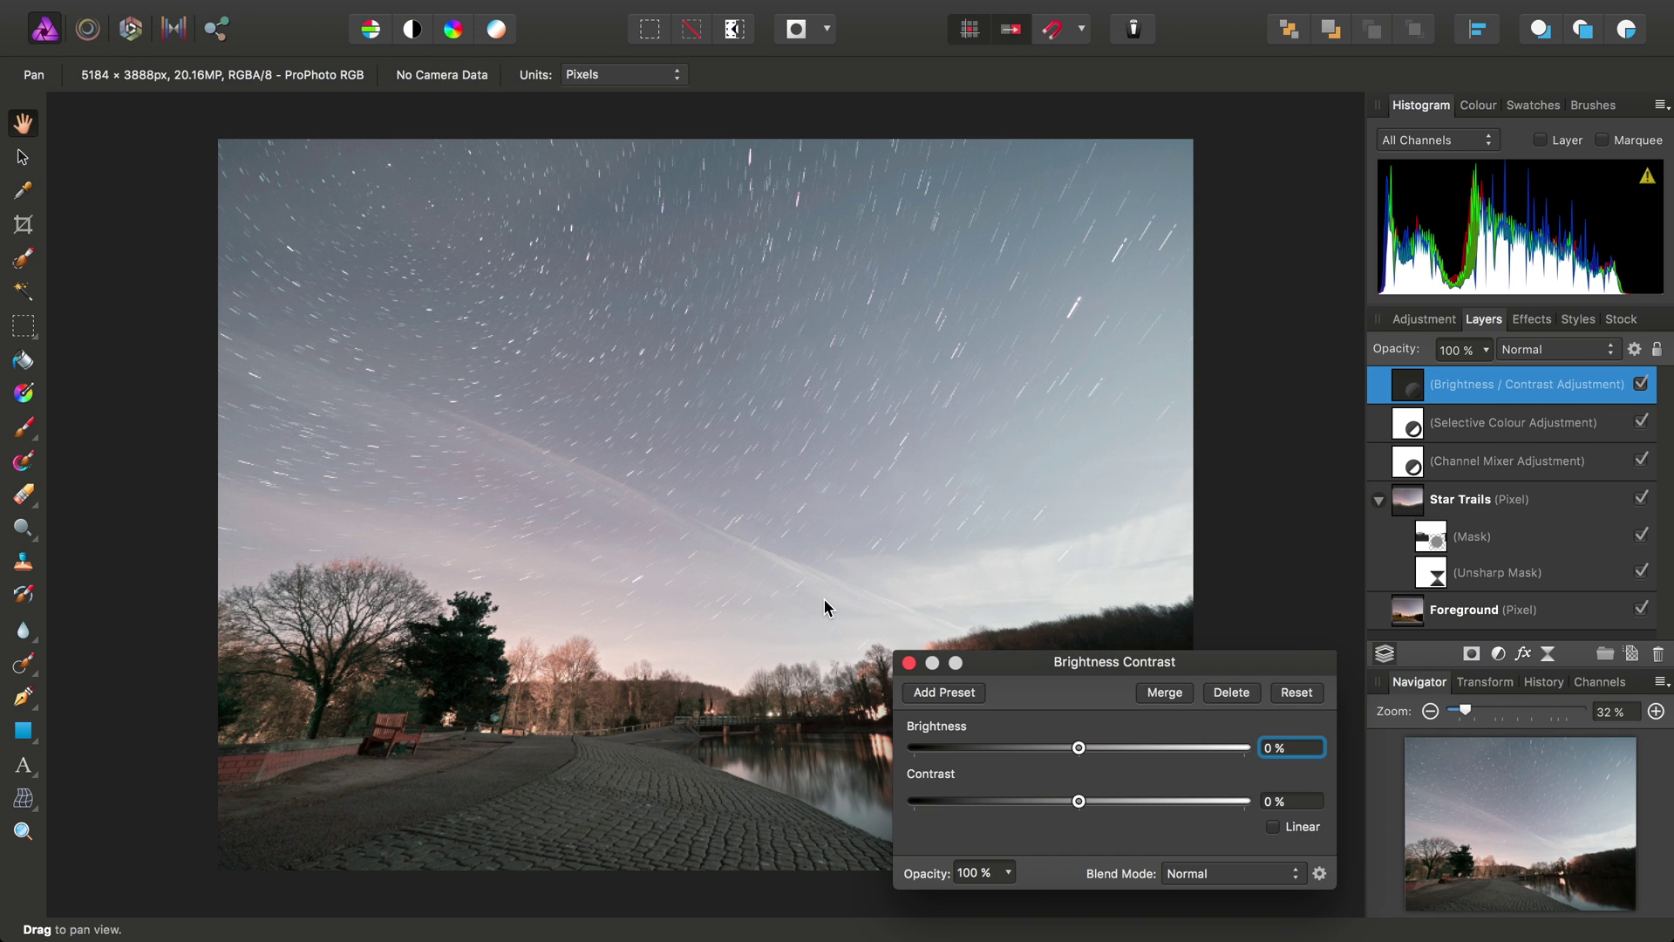
left_click_drag(1079, 752, 1161, 807)
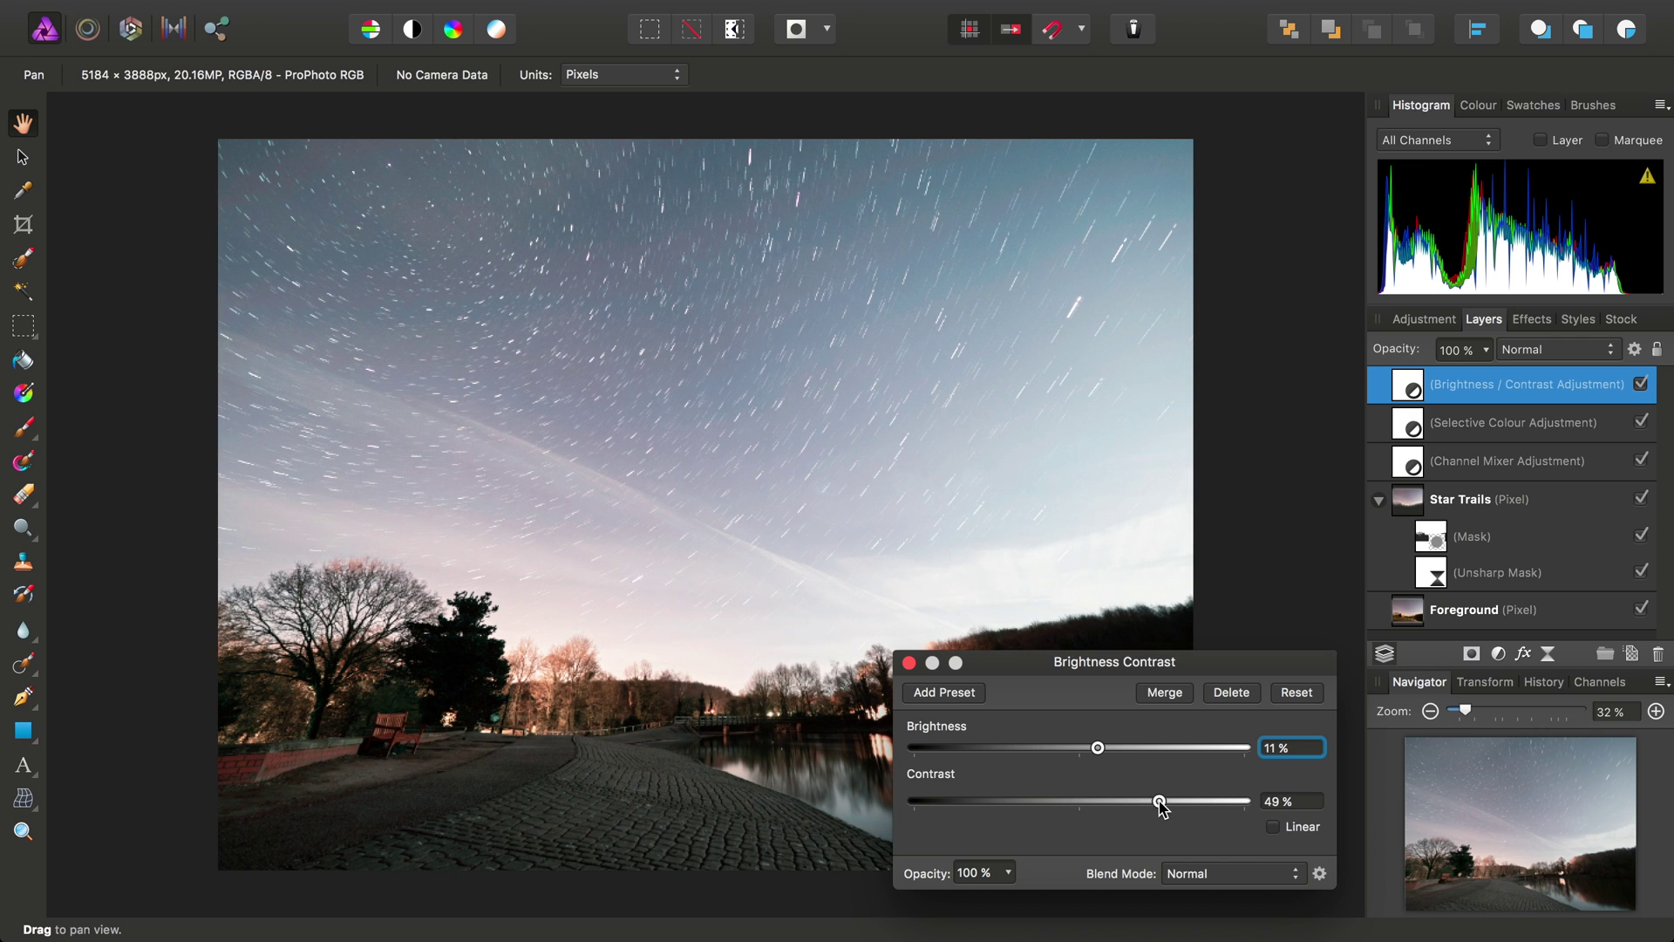
left_click(909, 662)
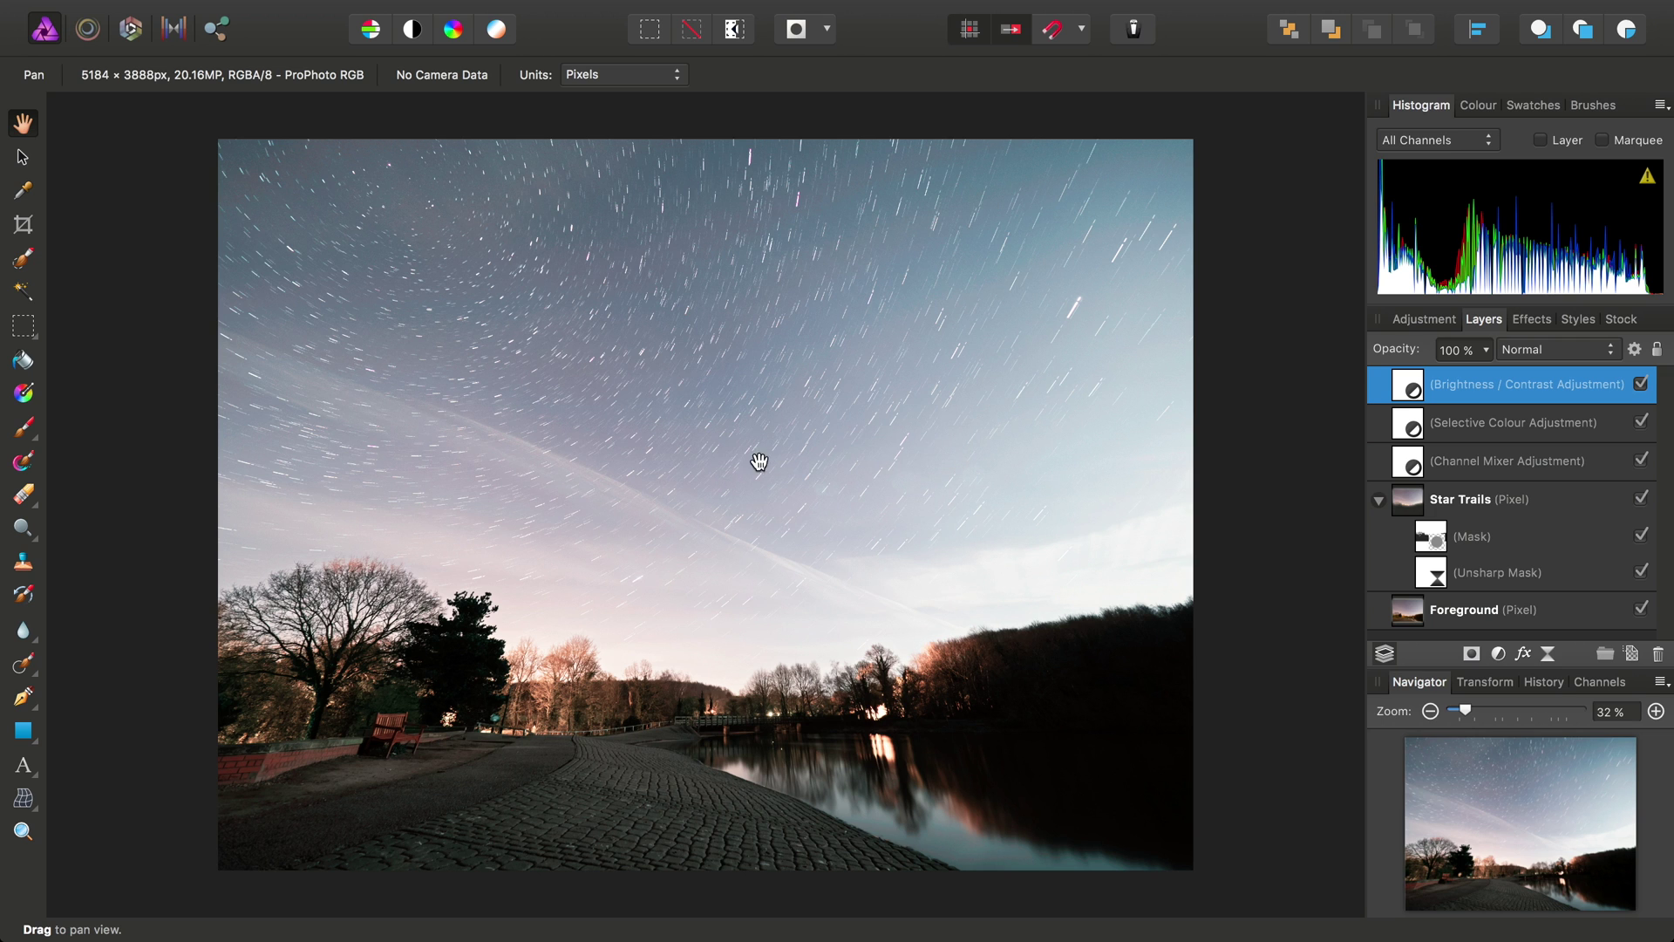
- Select the Star Trails layer and open the Radial Blur filter
scroll(713, 465, "up", 5)
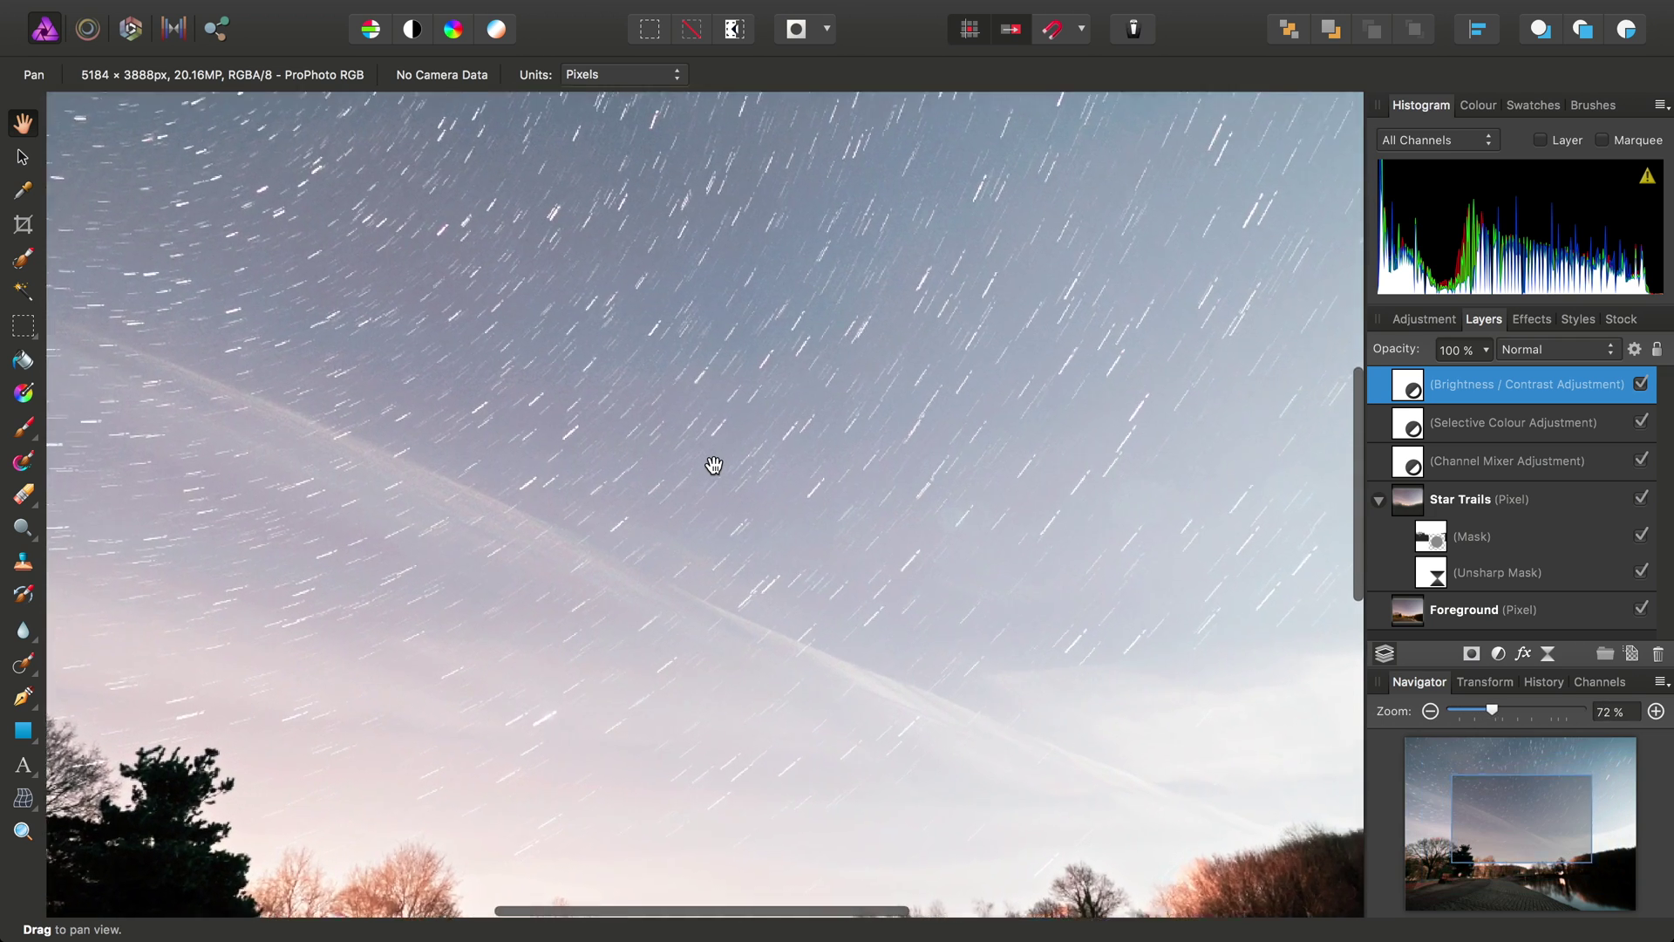
scroll(713, 465, "up", 3)
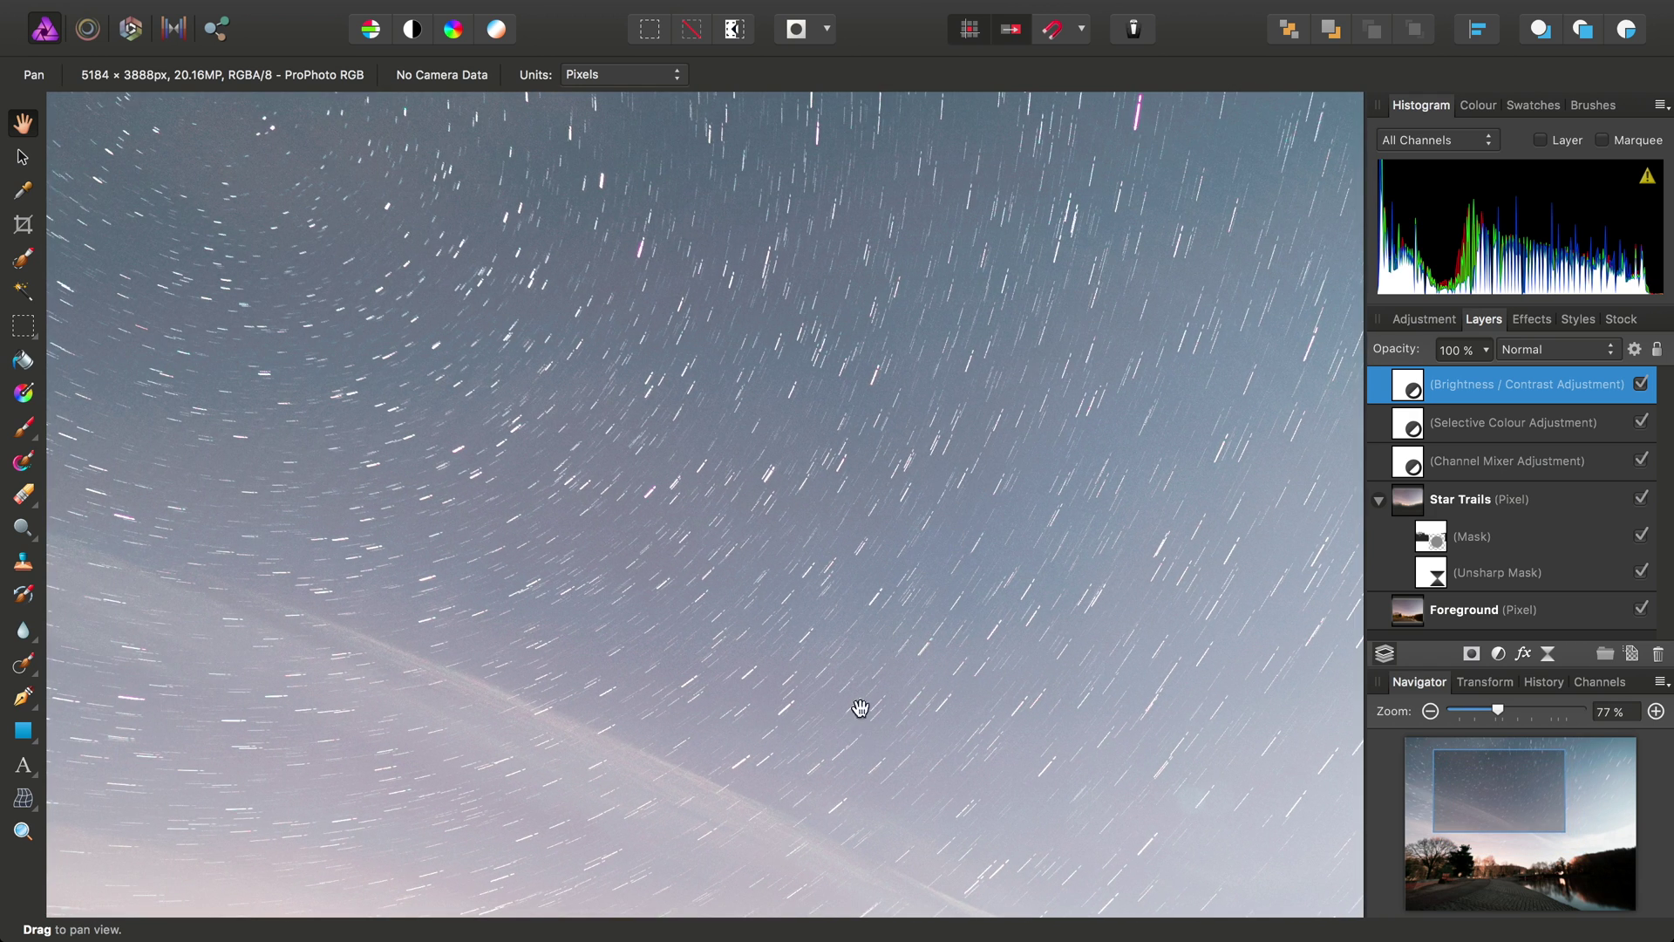
scroll(863, 687, "down", 1)
scroll(863, 688, "down", 5)
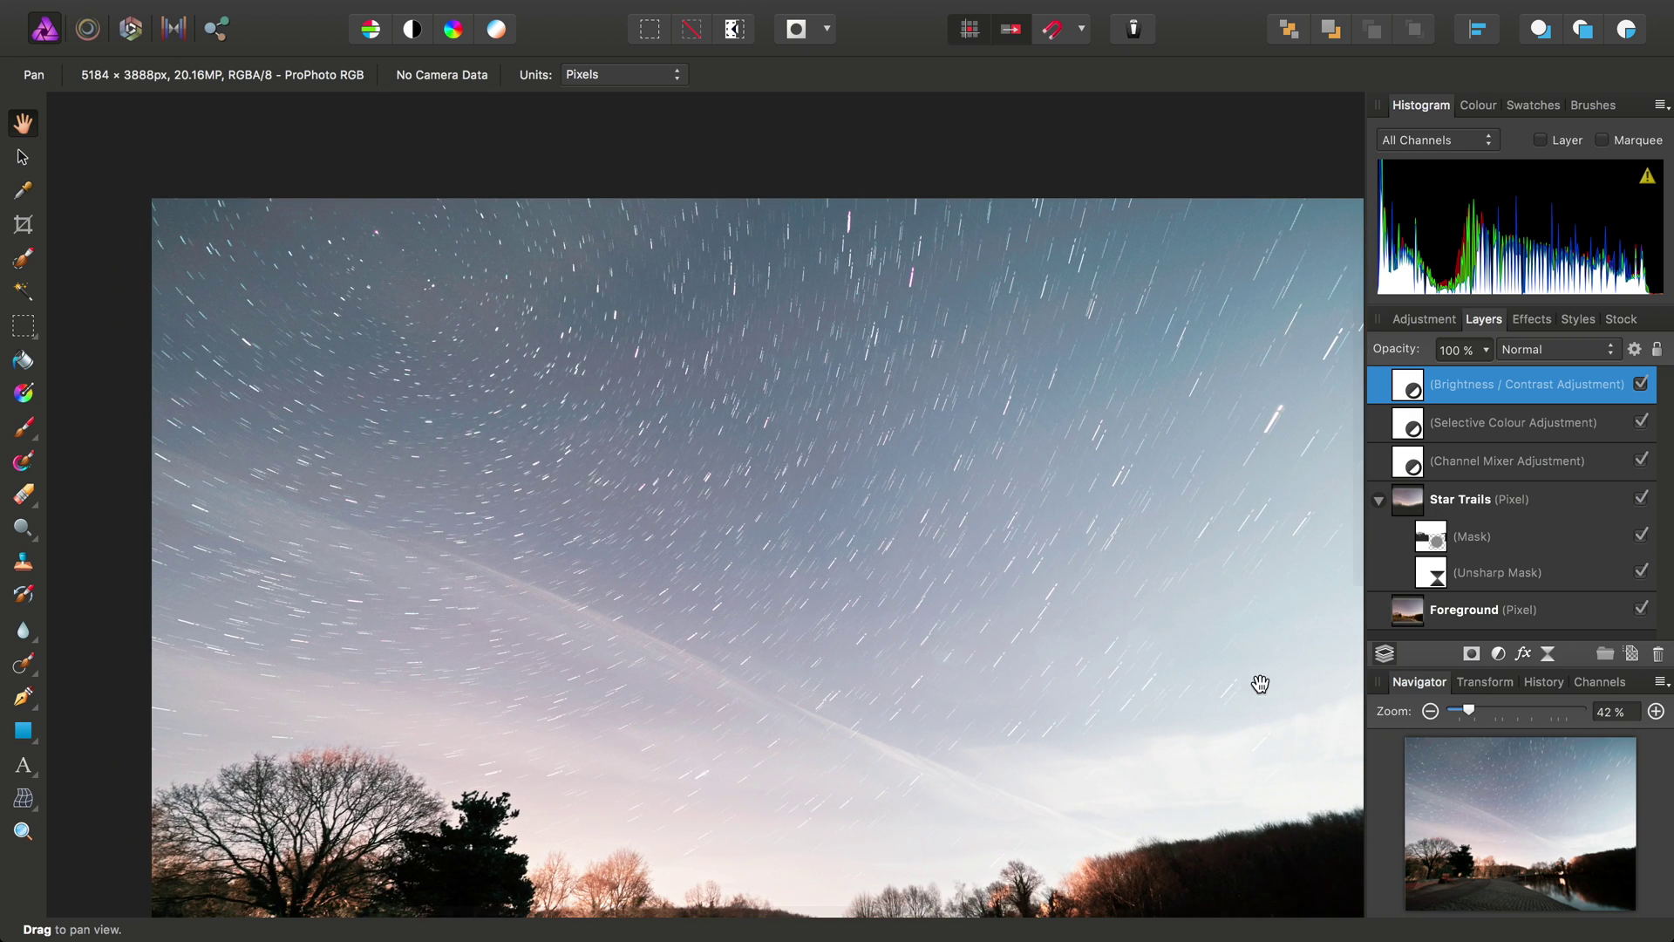
left_click(1444, 514)
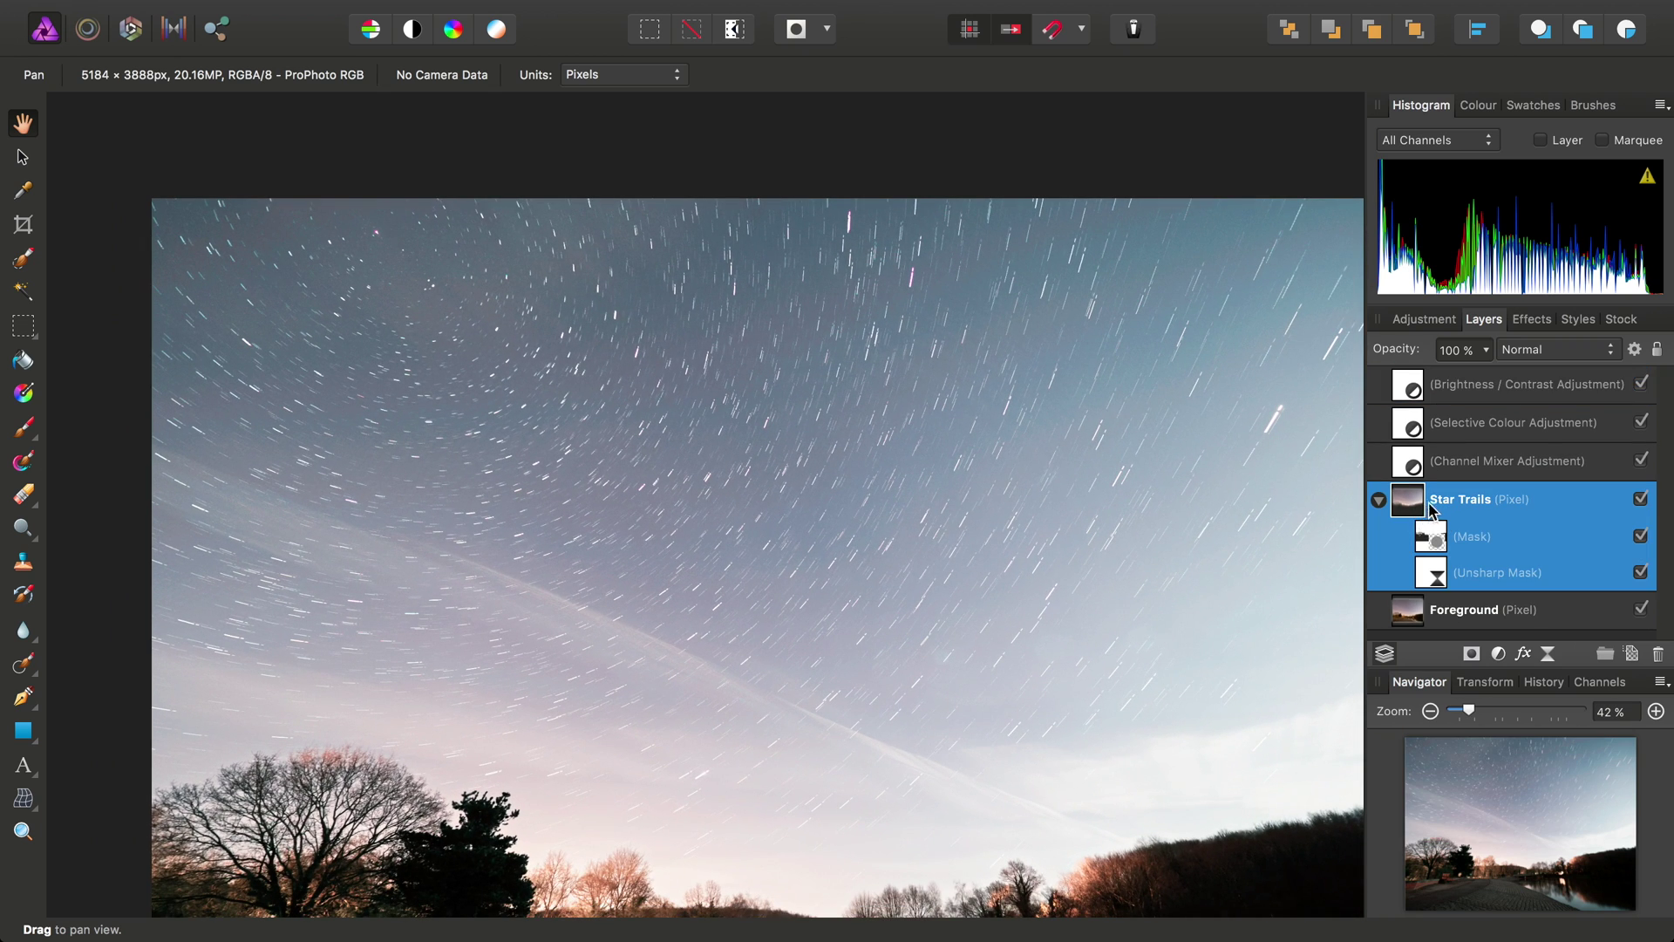
left_click(681, 12)
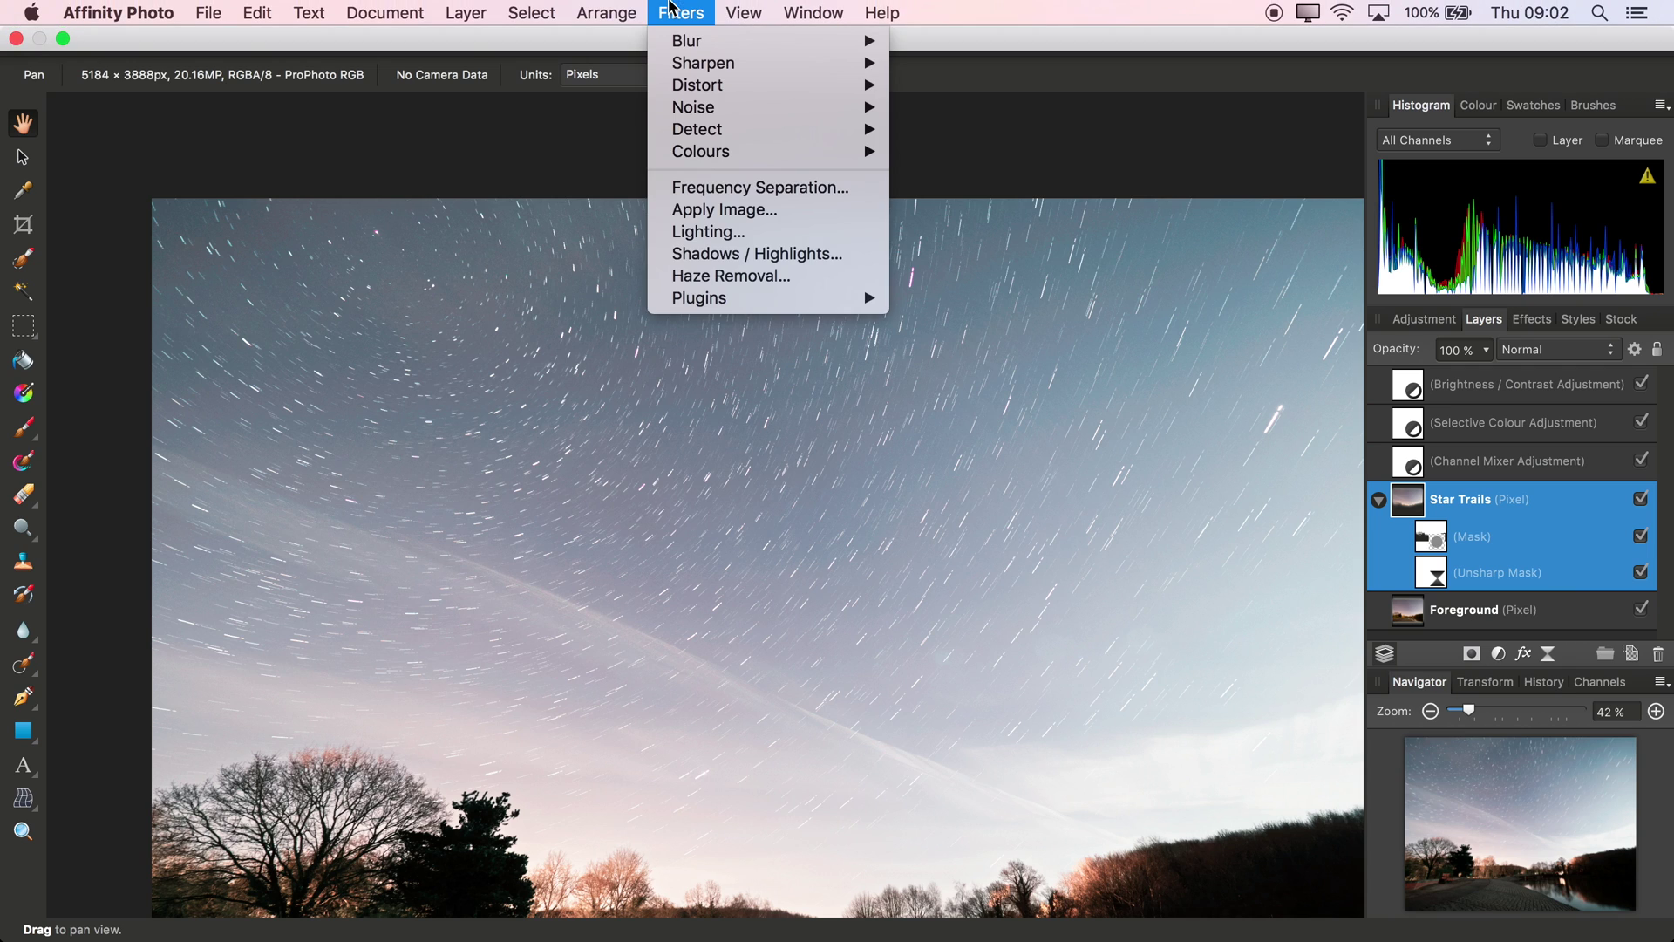
mouse_move(684, 39)
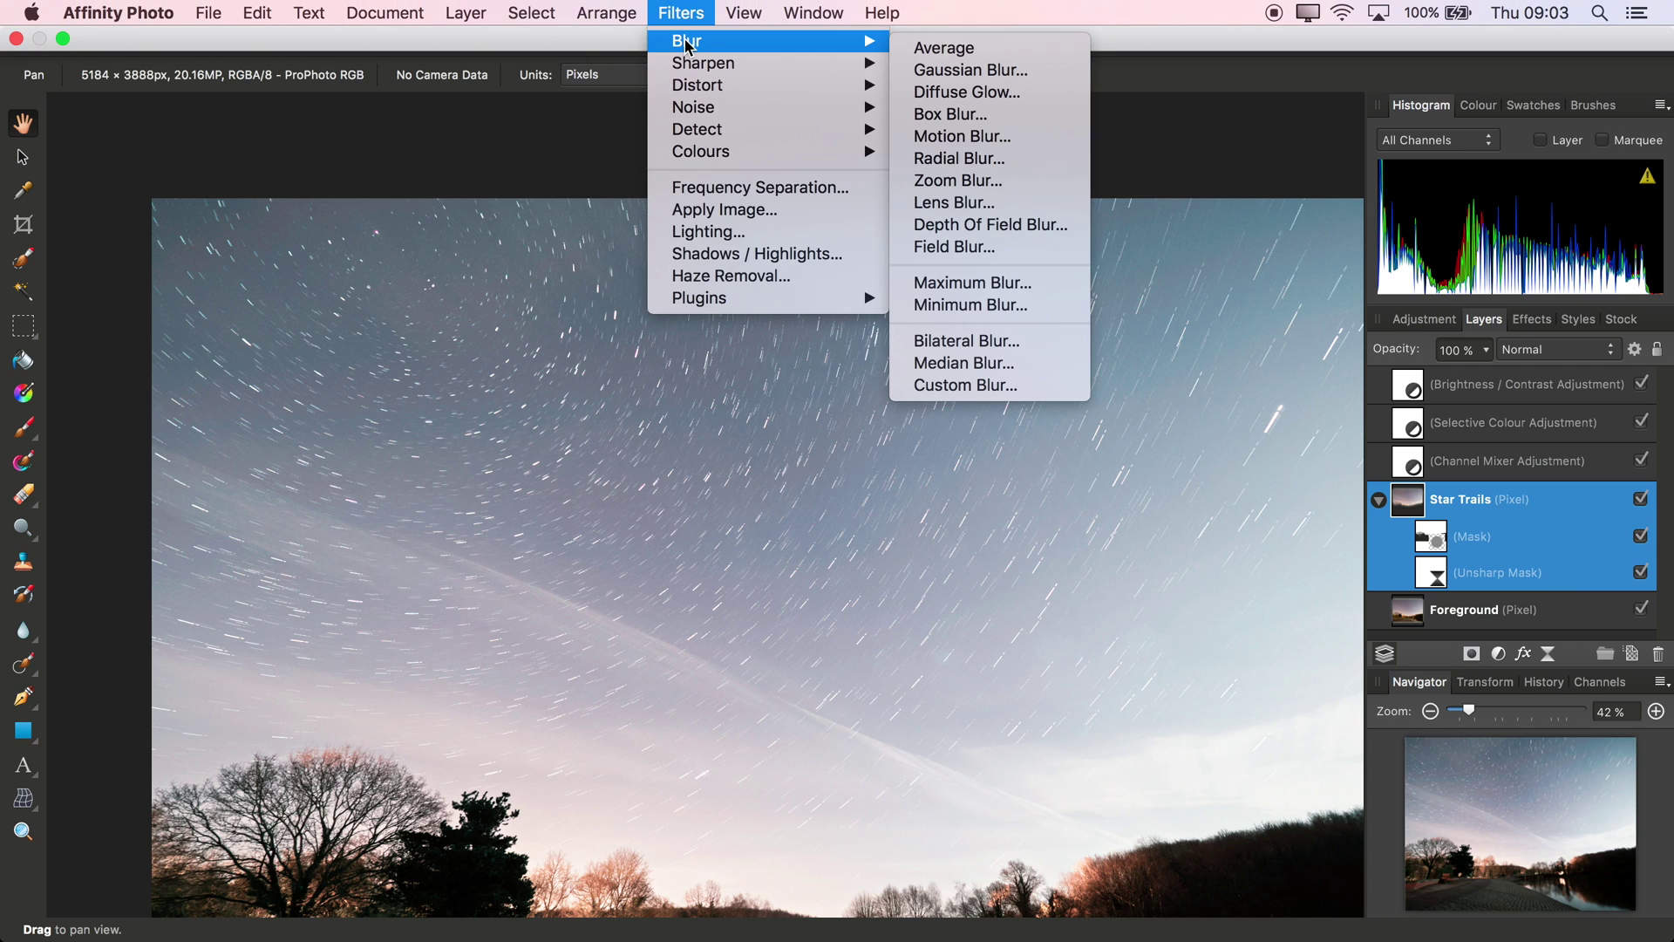
left_click(935, 158)
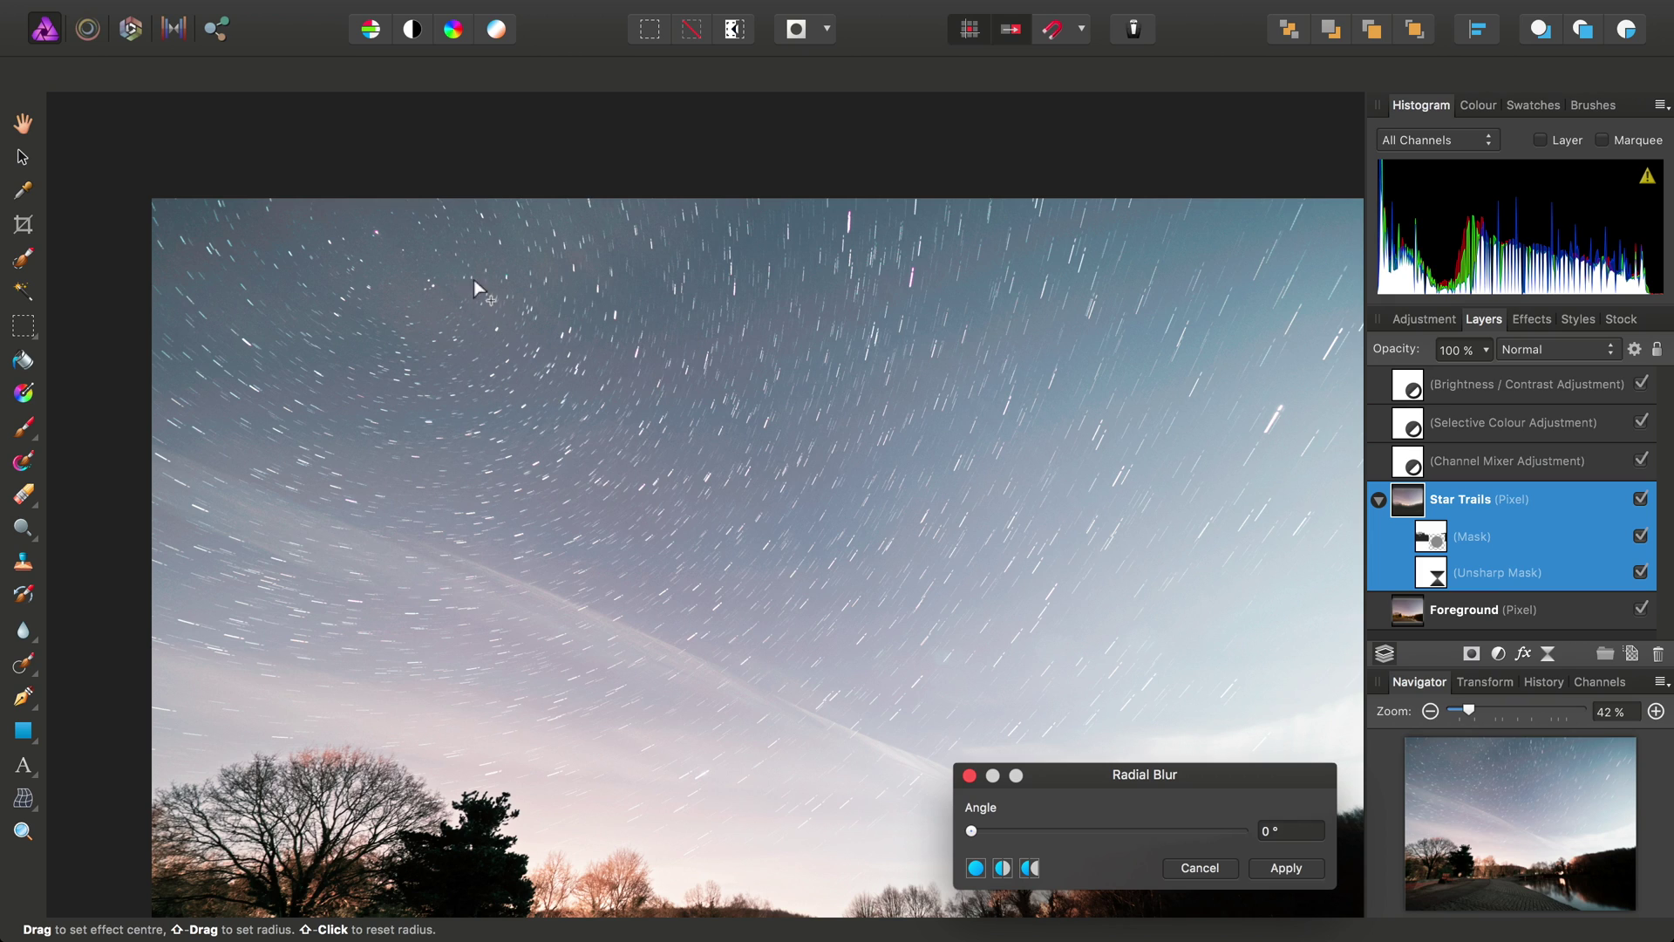
- Set the radial blur angle to 0.5°, shift its centre point, and apply it
left_click(392, 277)
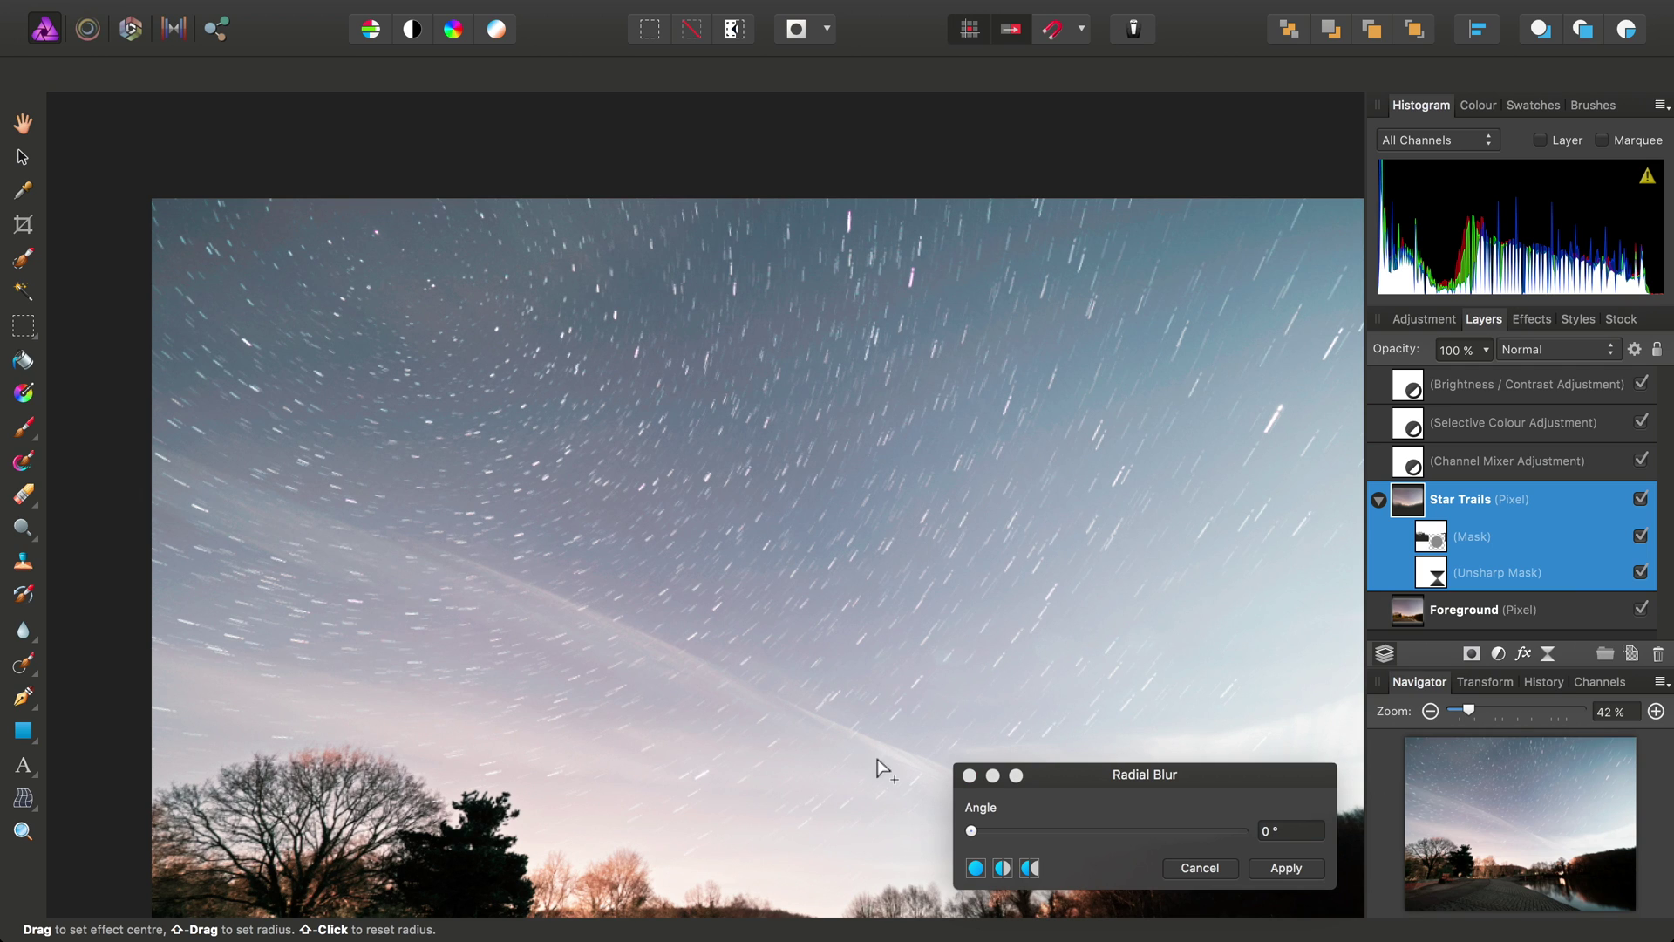
left_click(1296, 830)
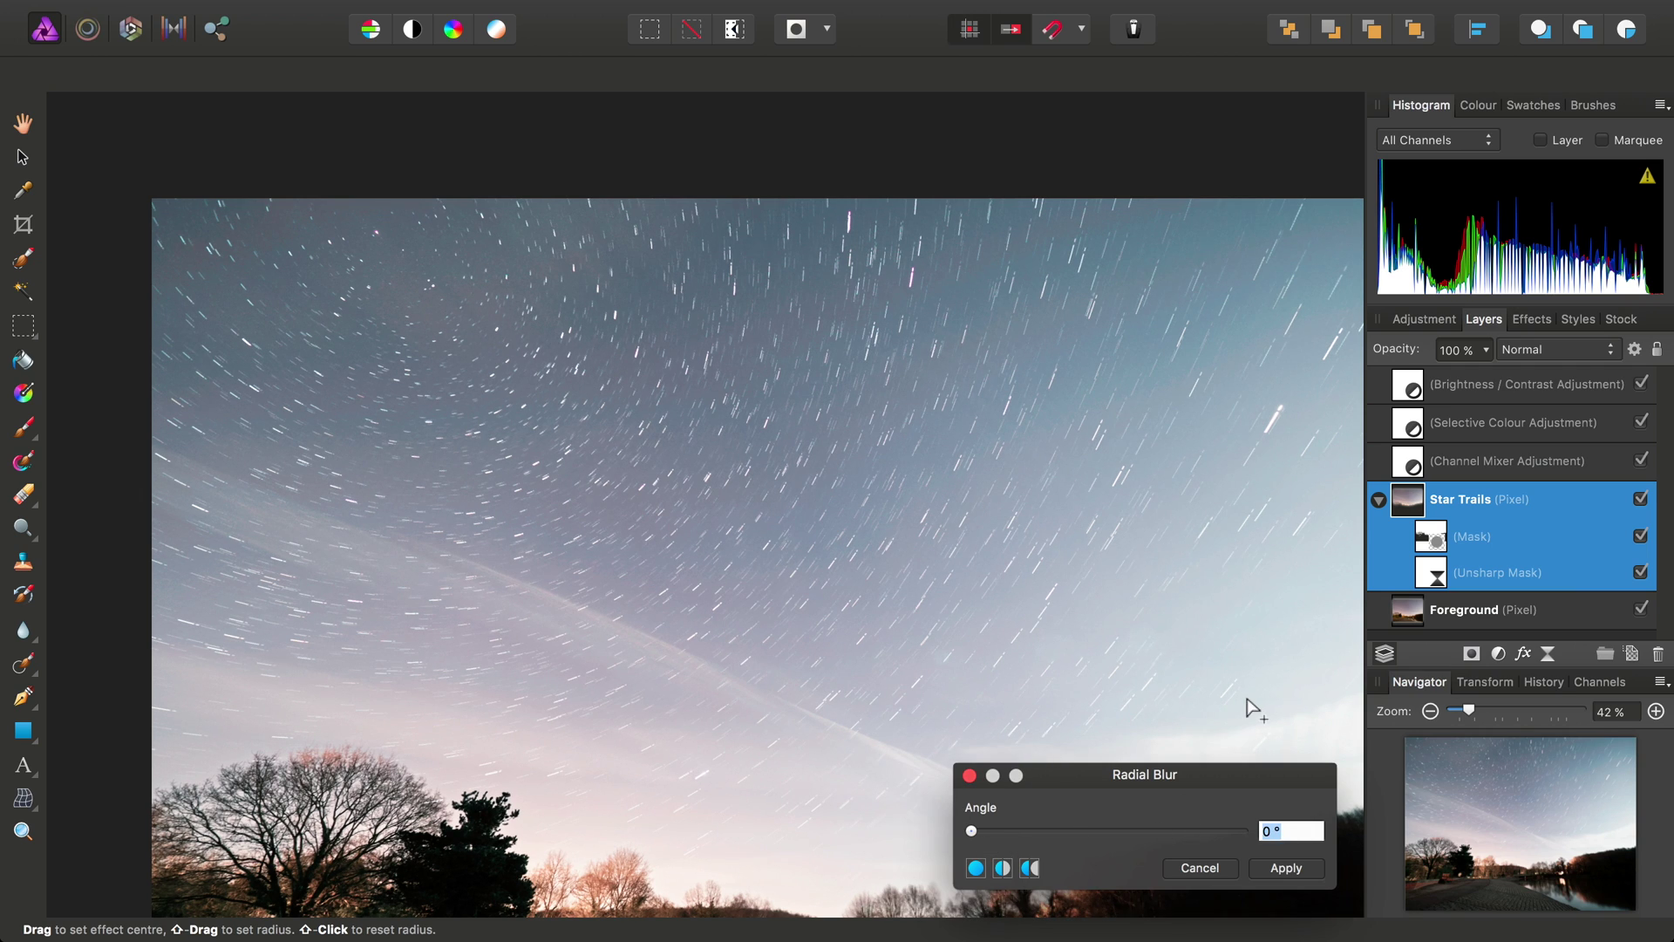
type("1")
key("Return")
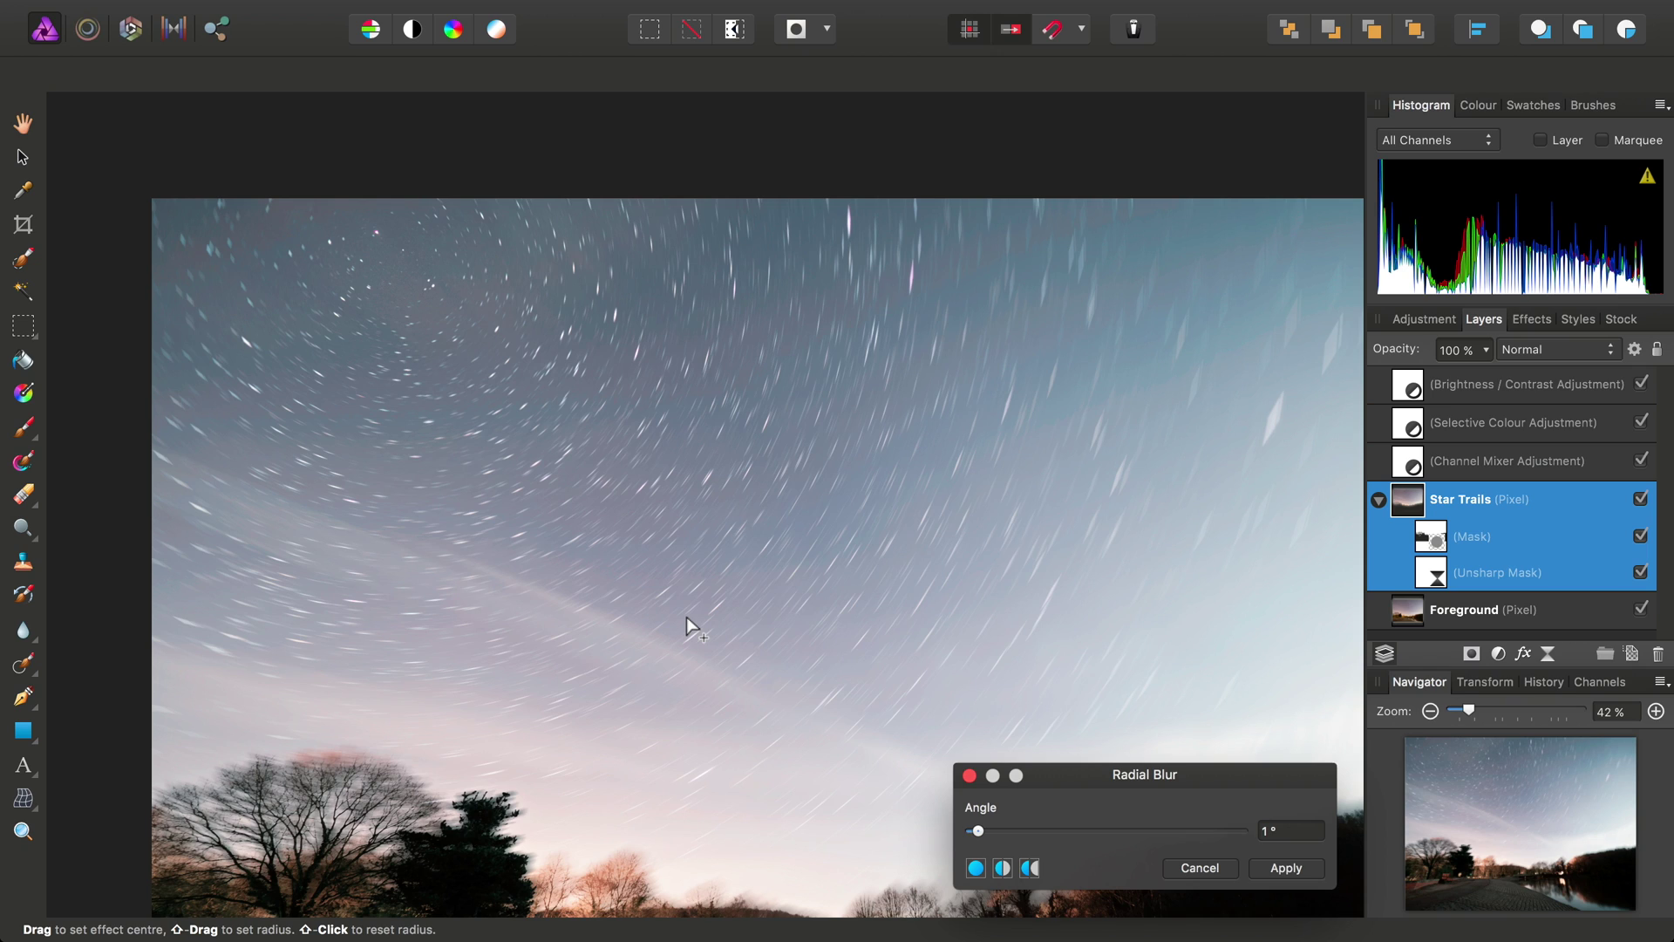
left_click(1266, 834)
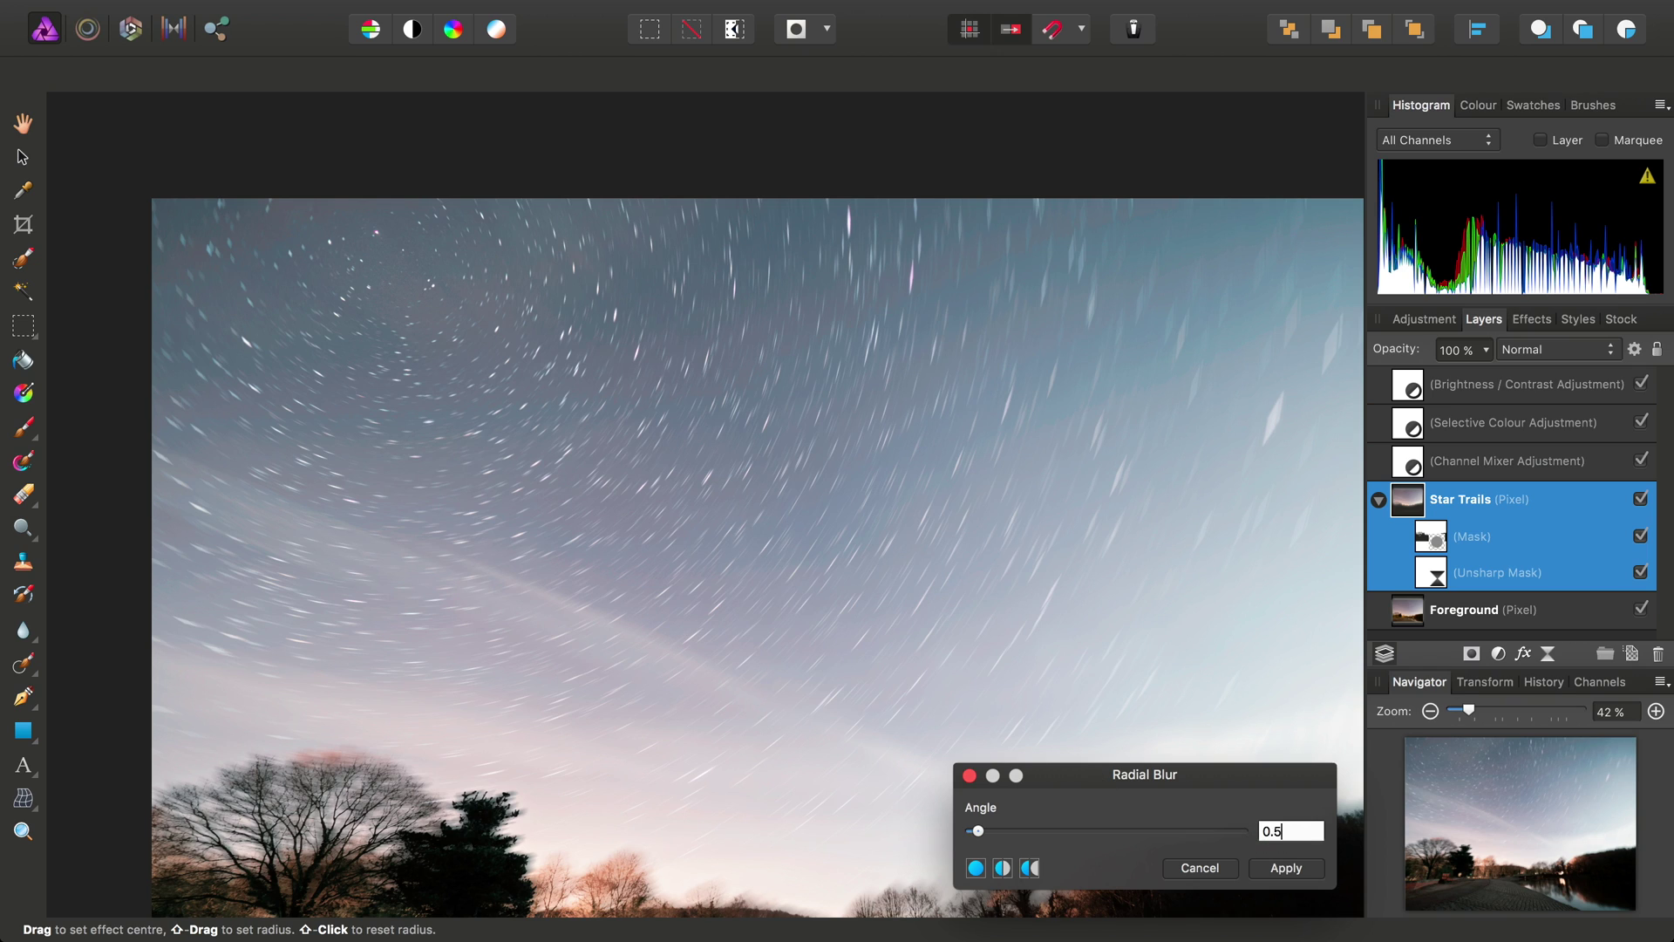
key("Return")
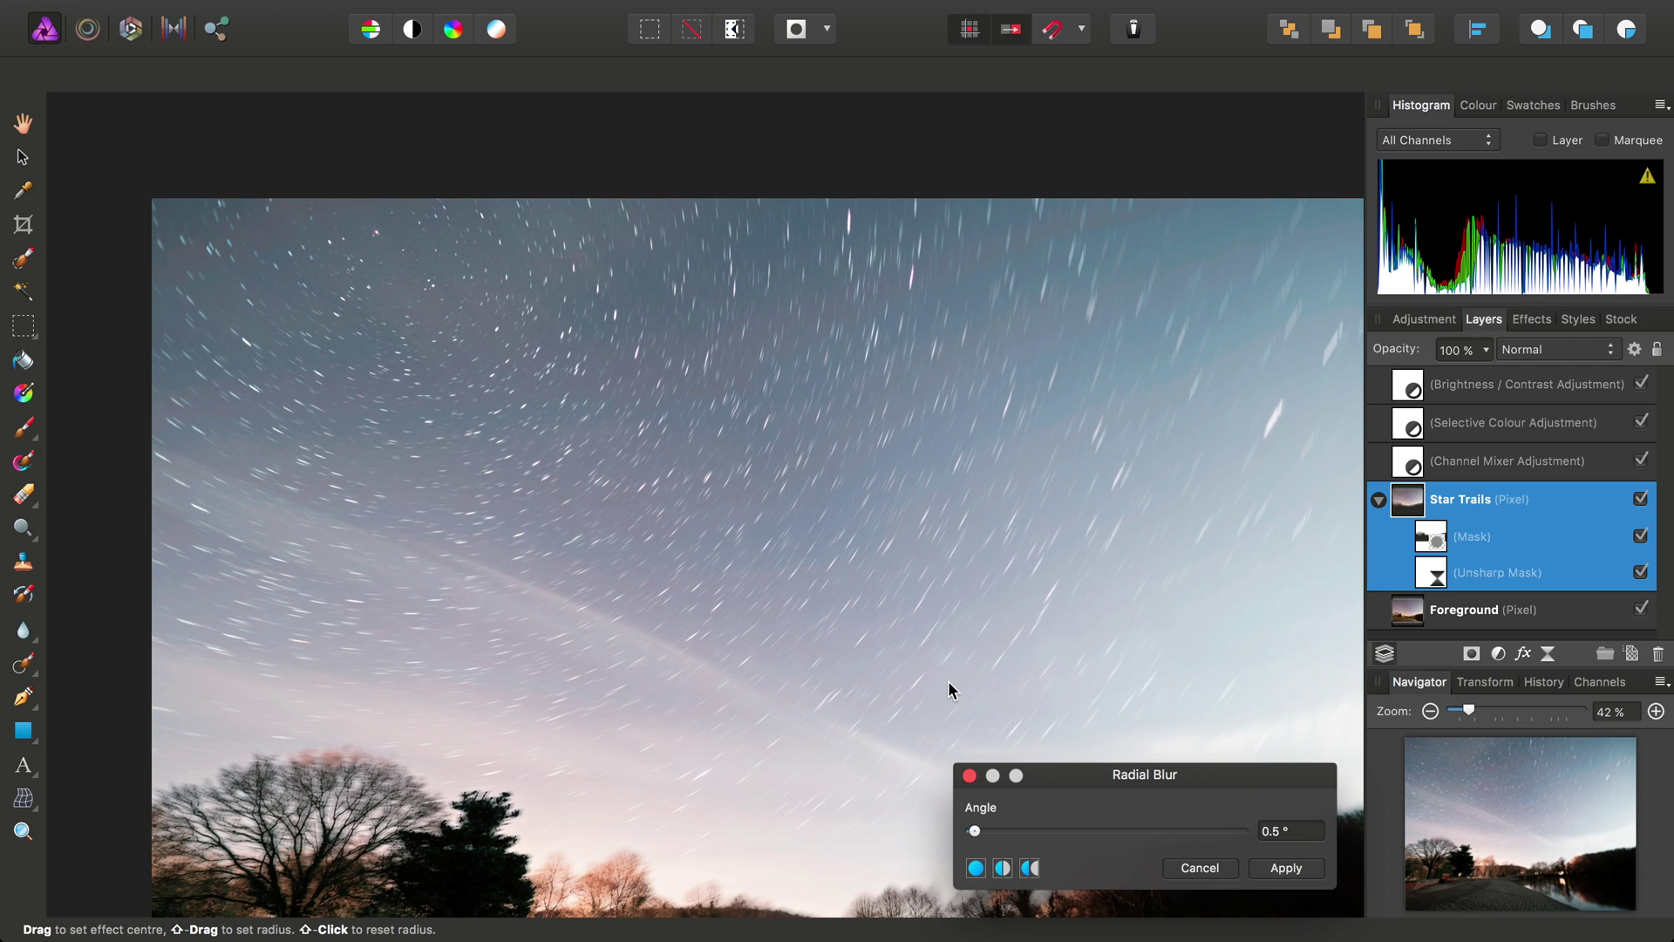
left_click_drag(948, 680, 829, 677)
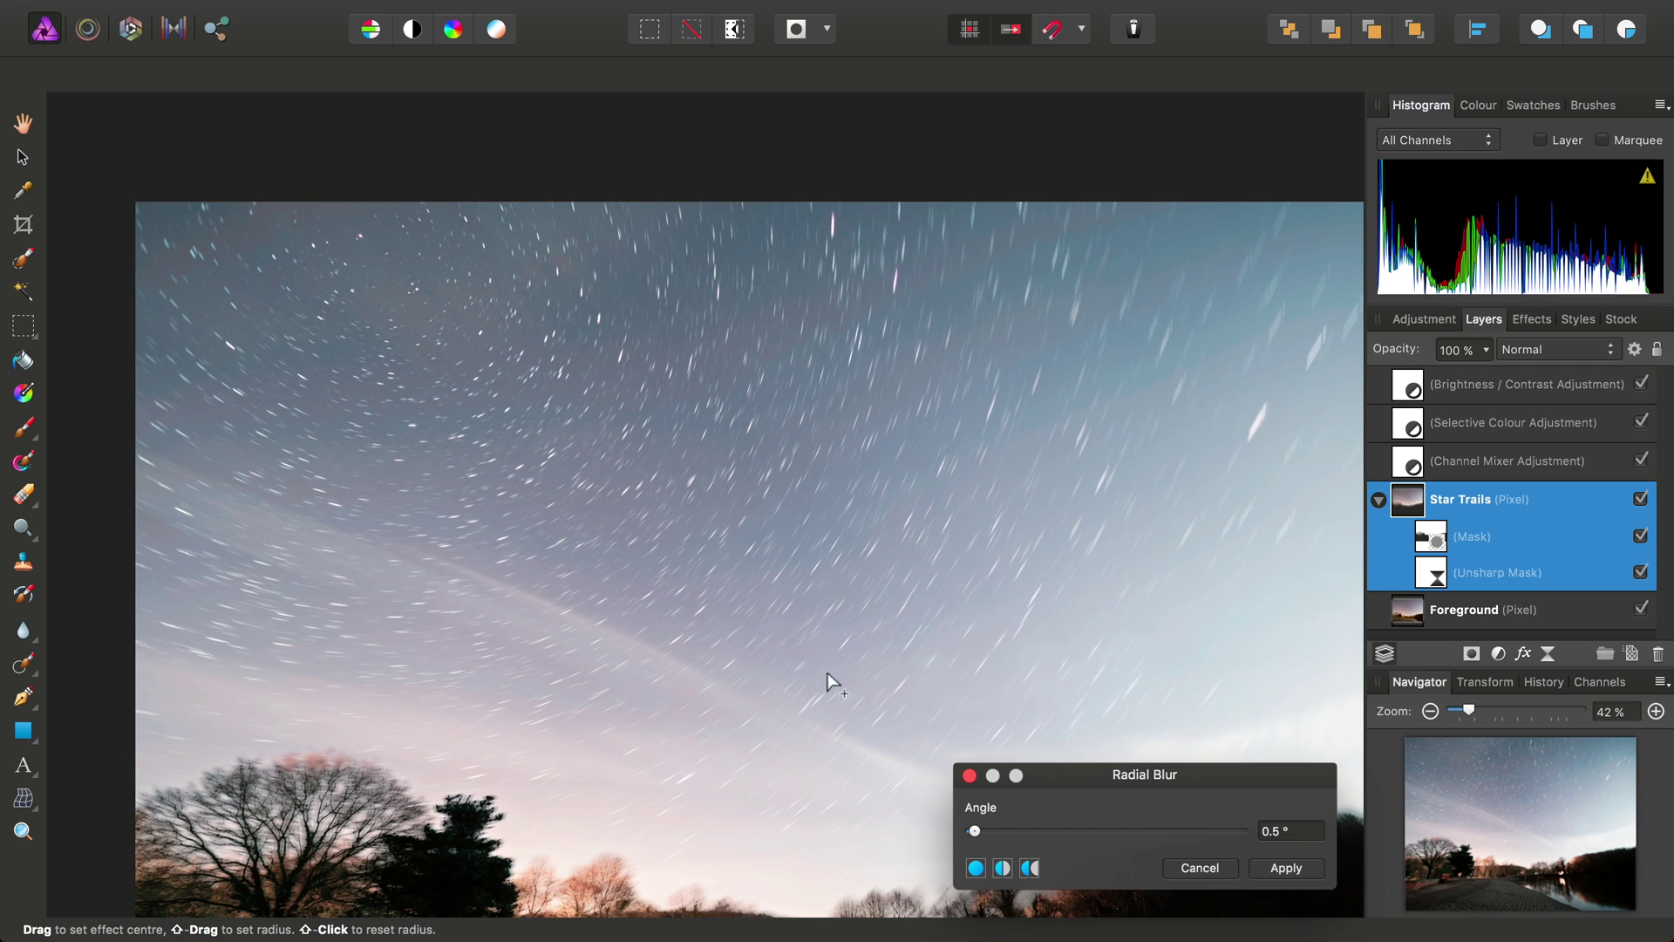
left_click(1287, 868)
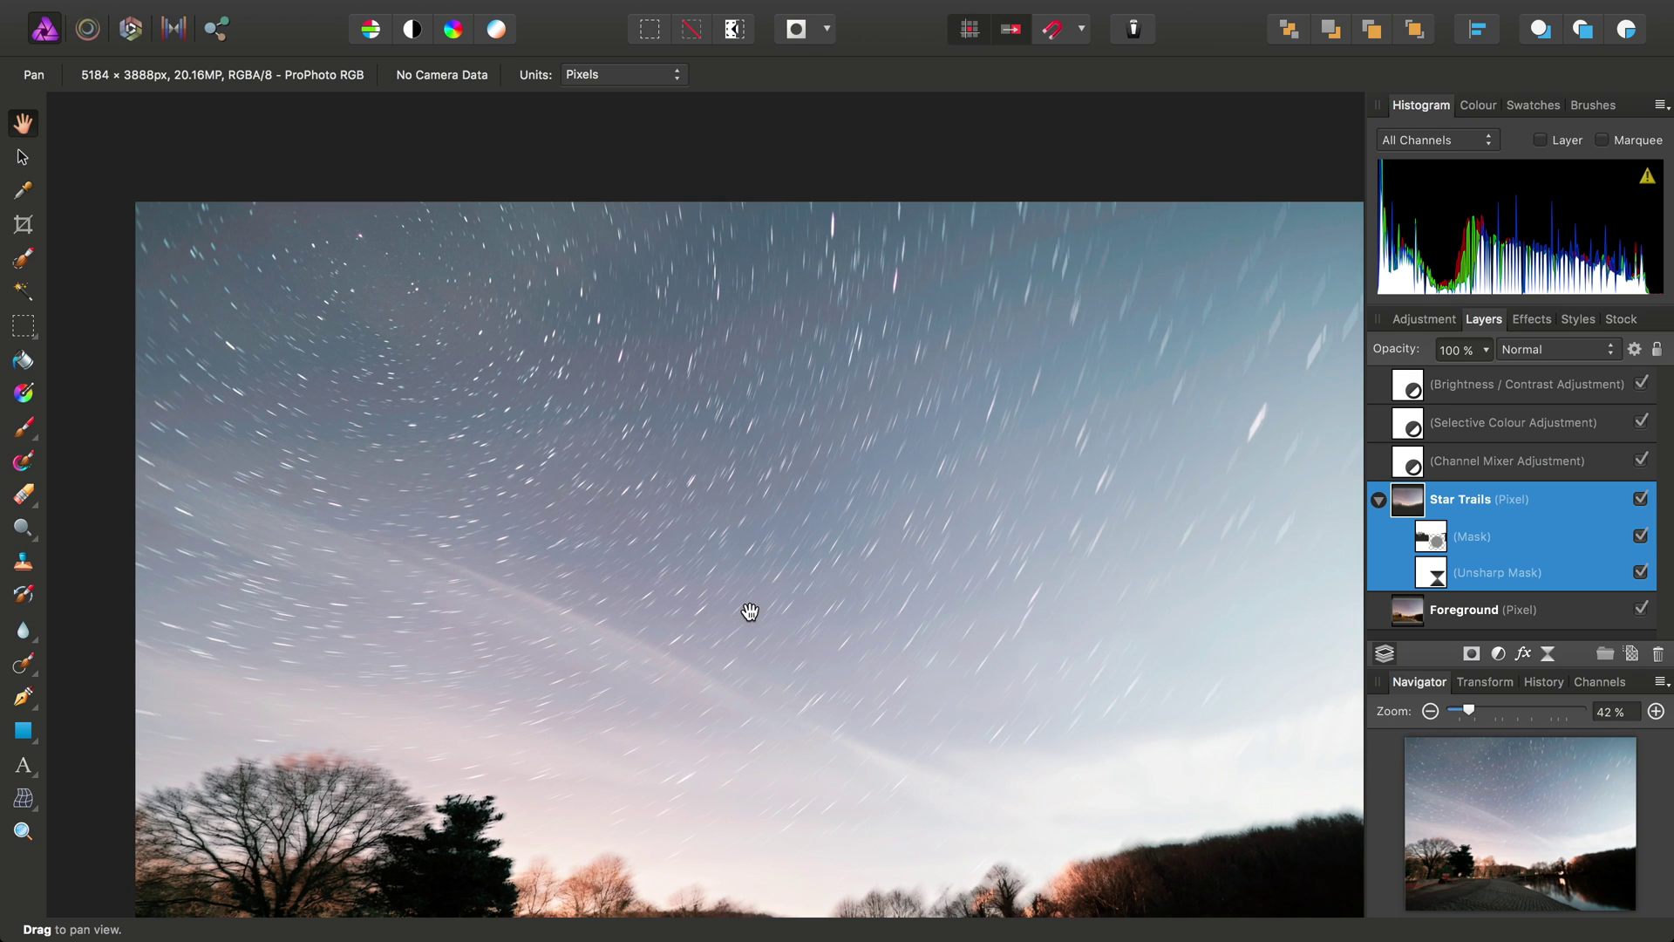
- Target the Star Trails mask with a 0% hardness, 340 px Paint Brush
scroll(750, 612, "down", 5)
scroll(750, 611, "left", 7)
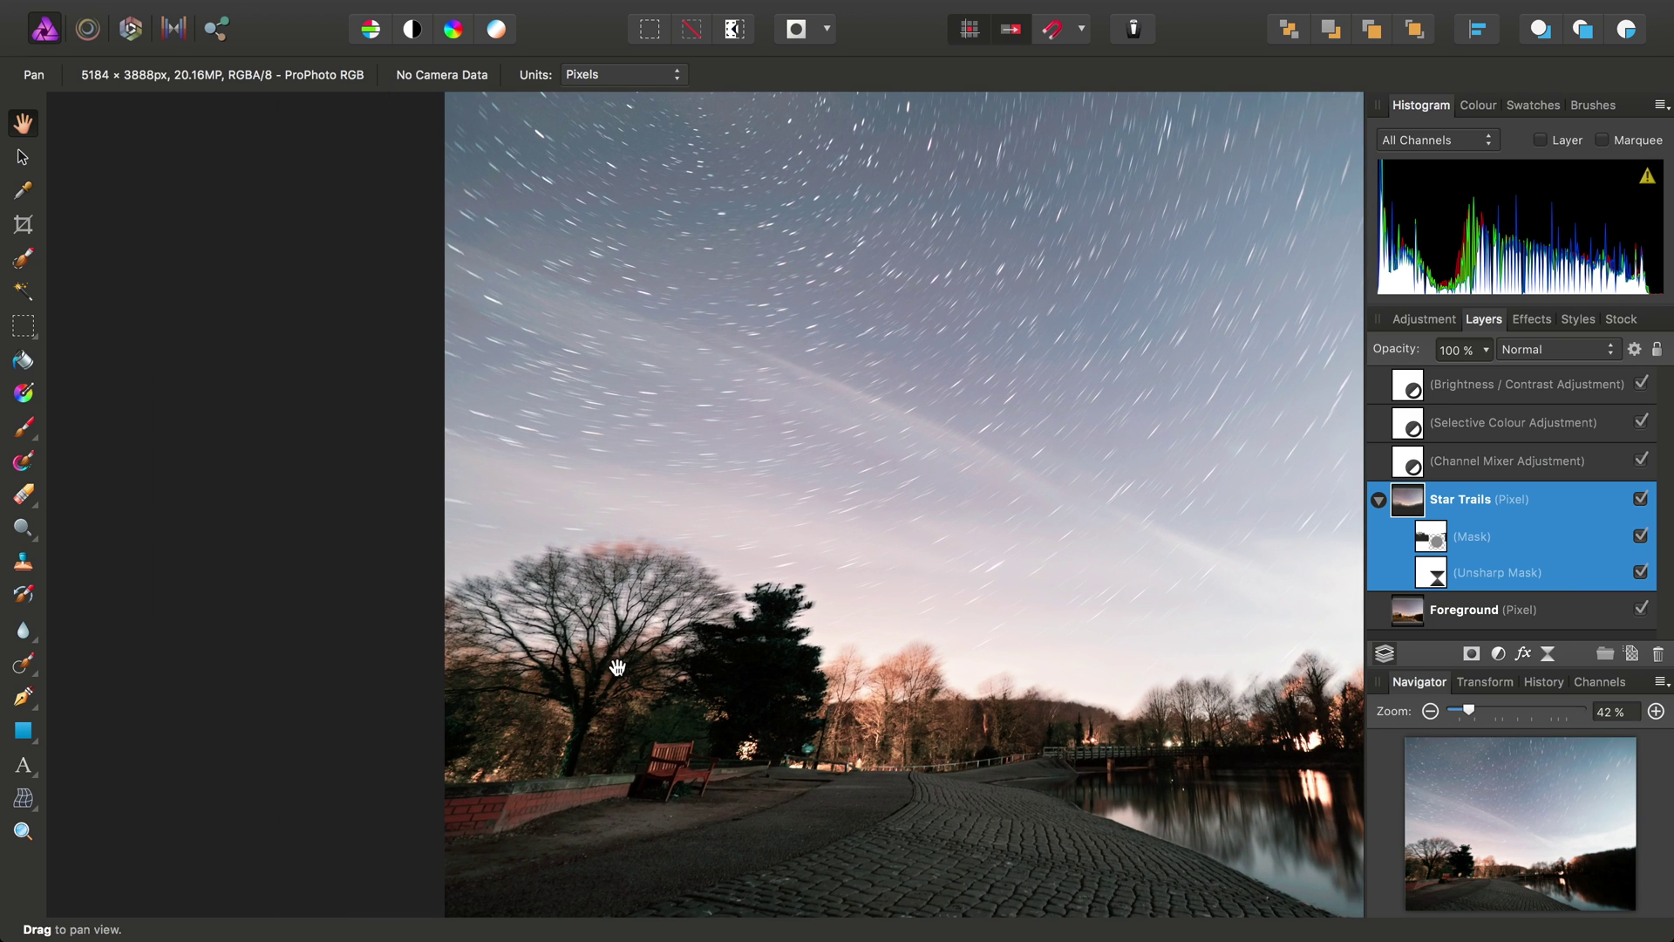
scroll(619, 667, "up", 5)
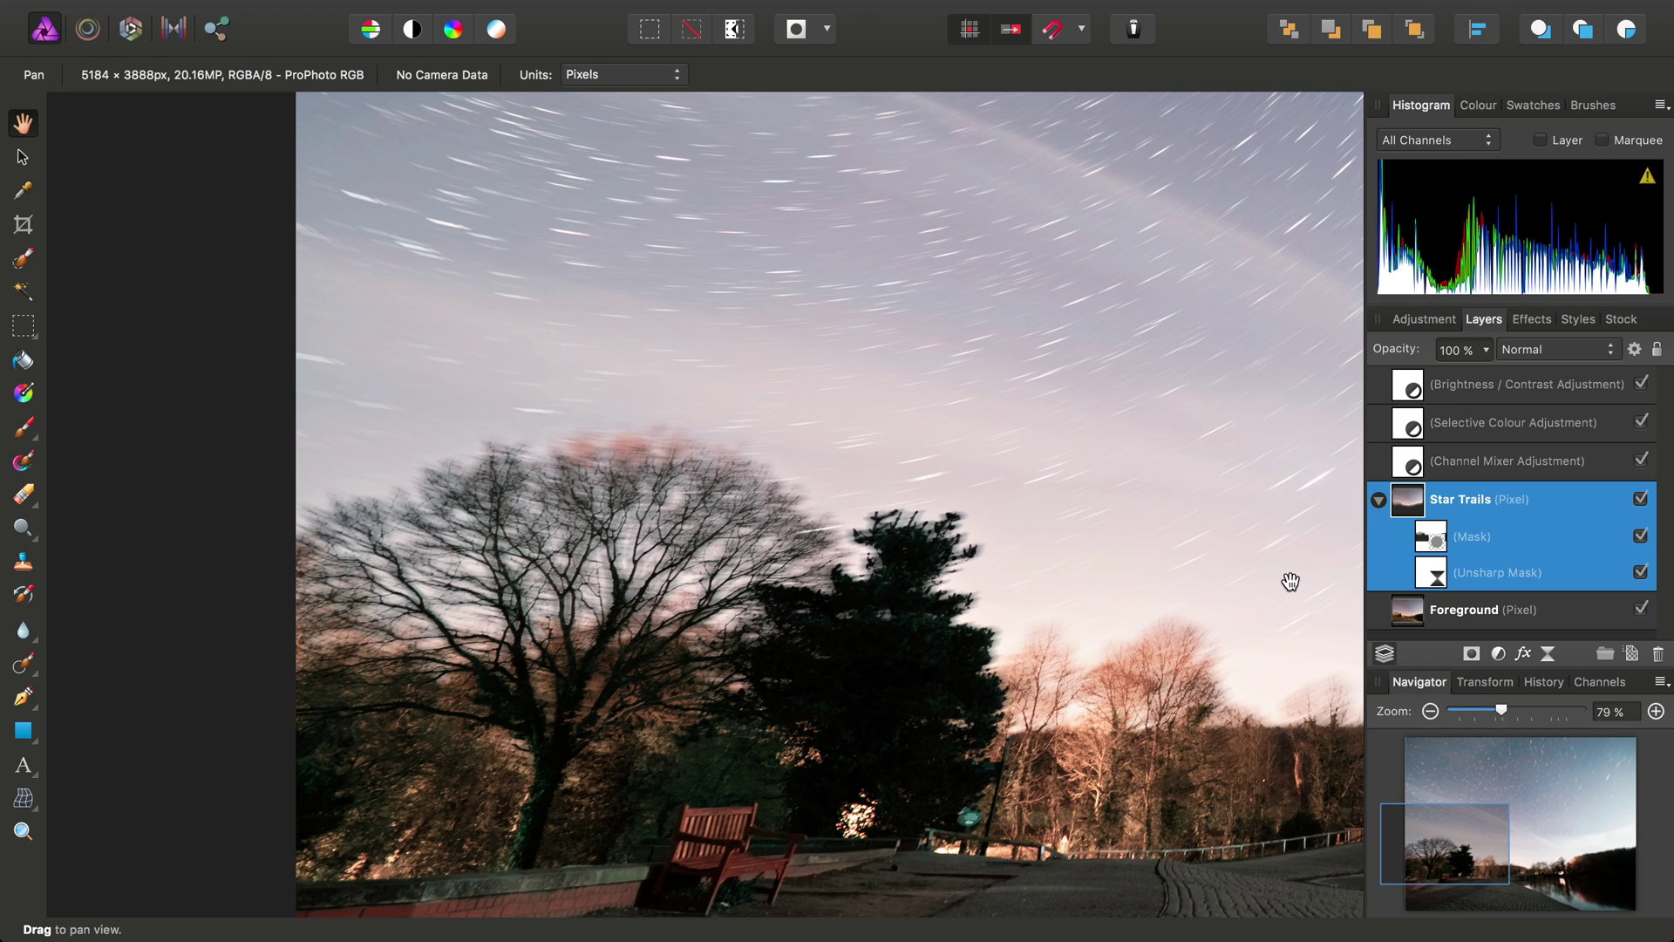
left_click(1436, 544)
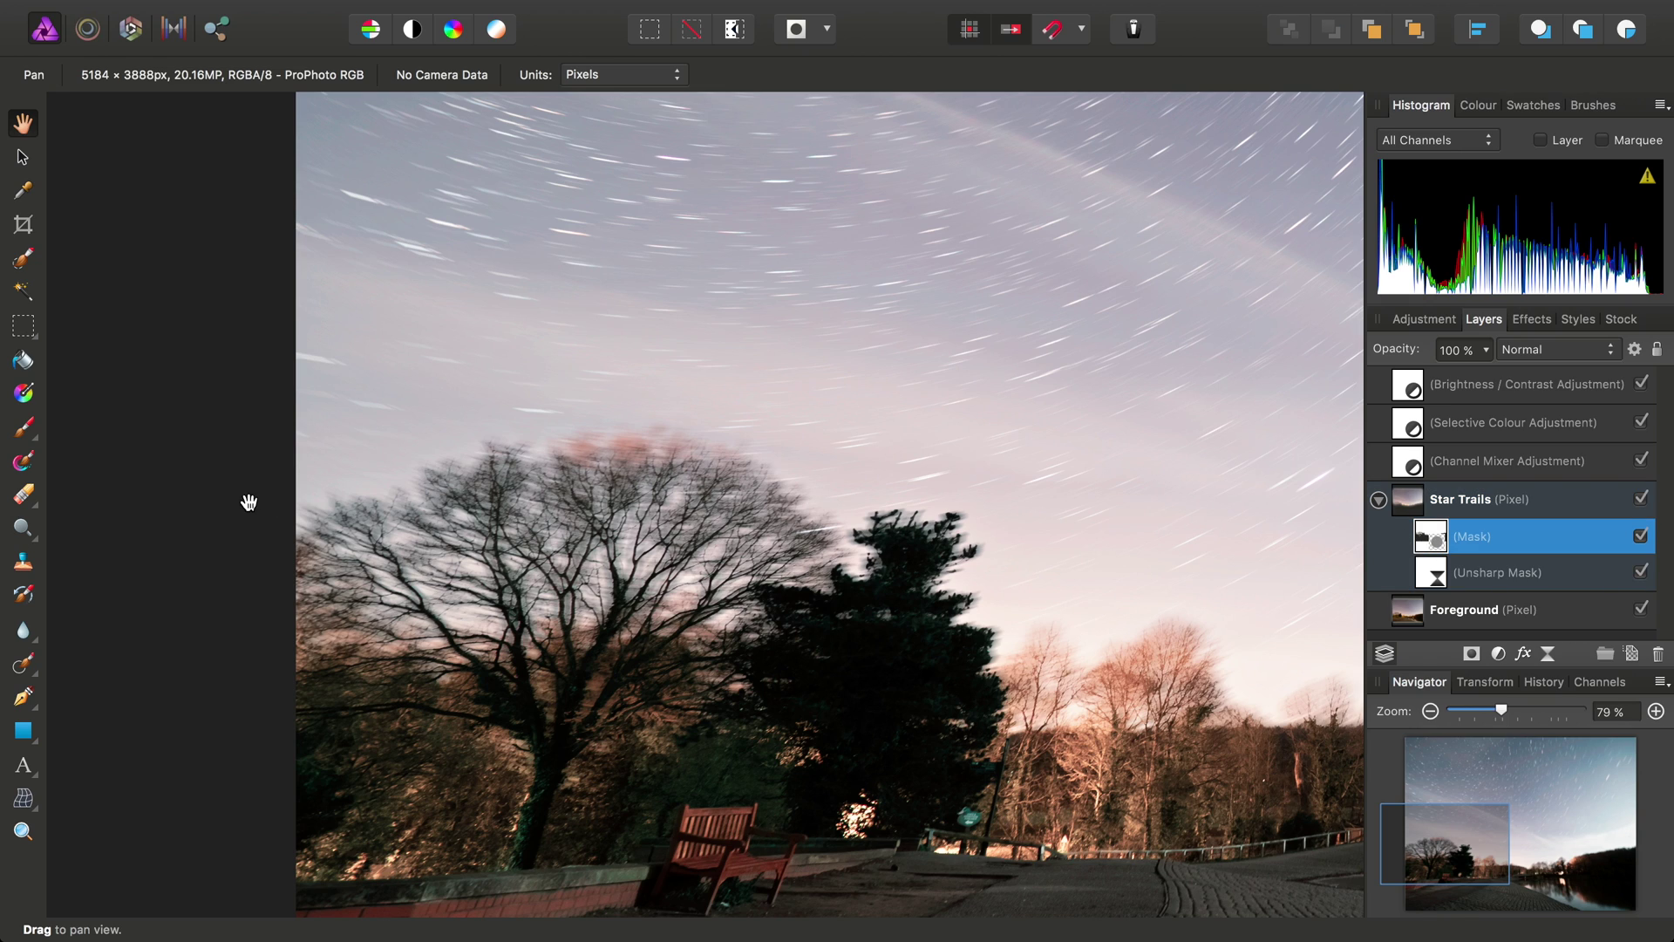
left_click_drag(32, 428, 109, 431)
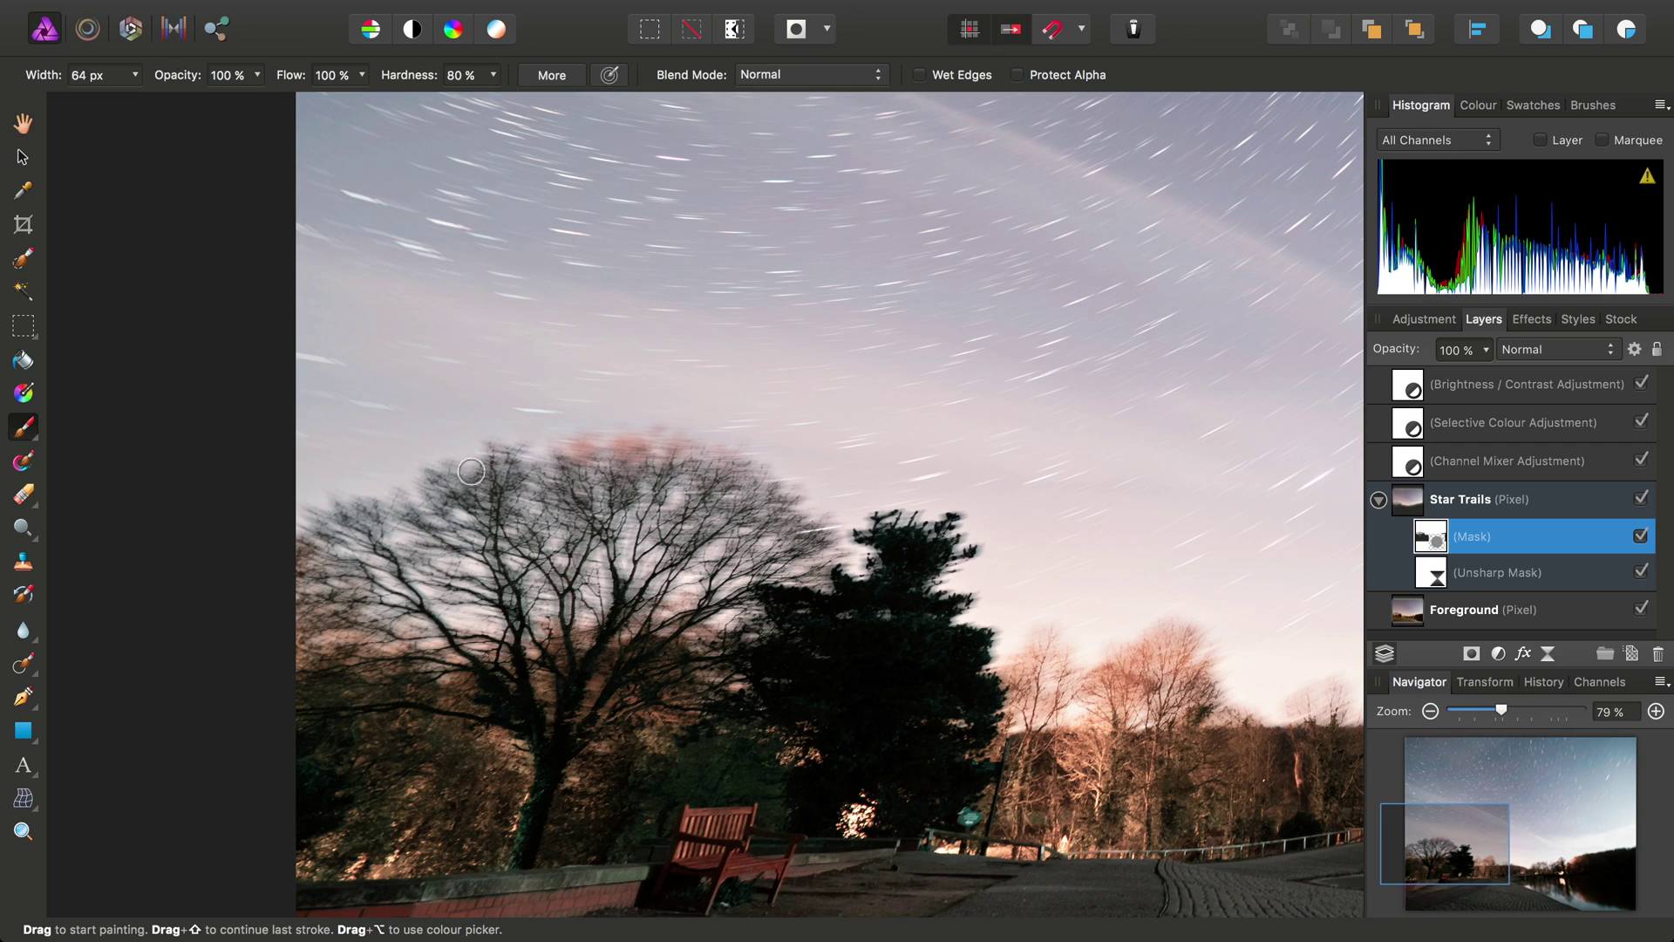
left_click(494, 76)
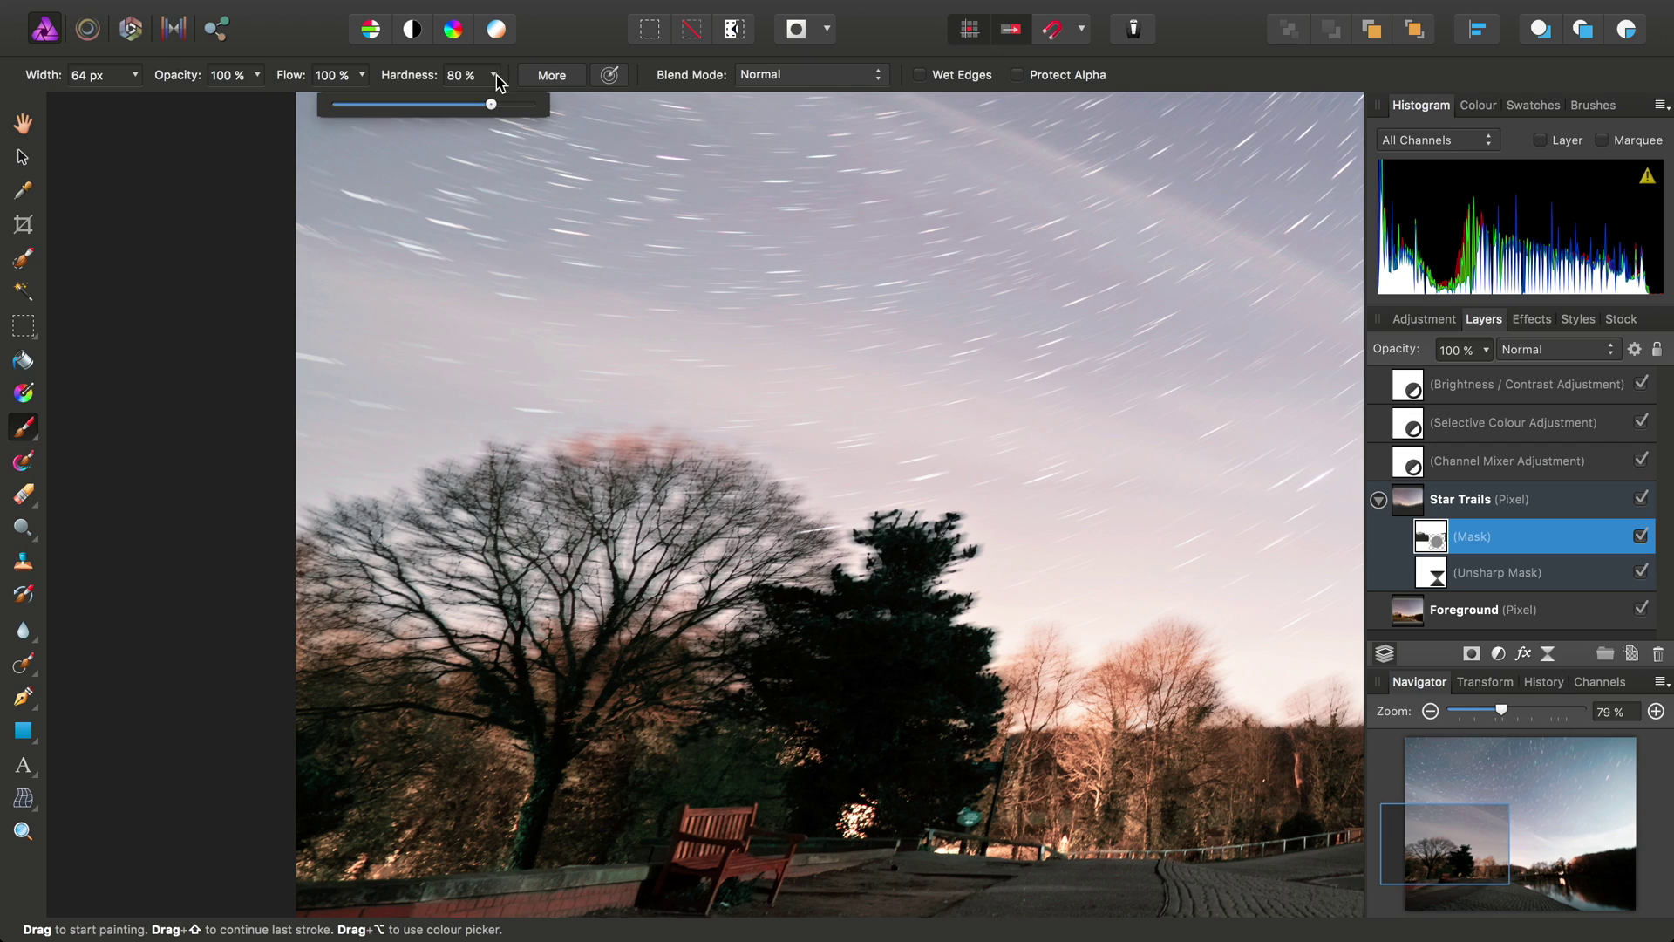
left_click_drag(484, 104, 300, 119)
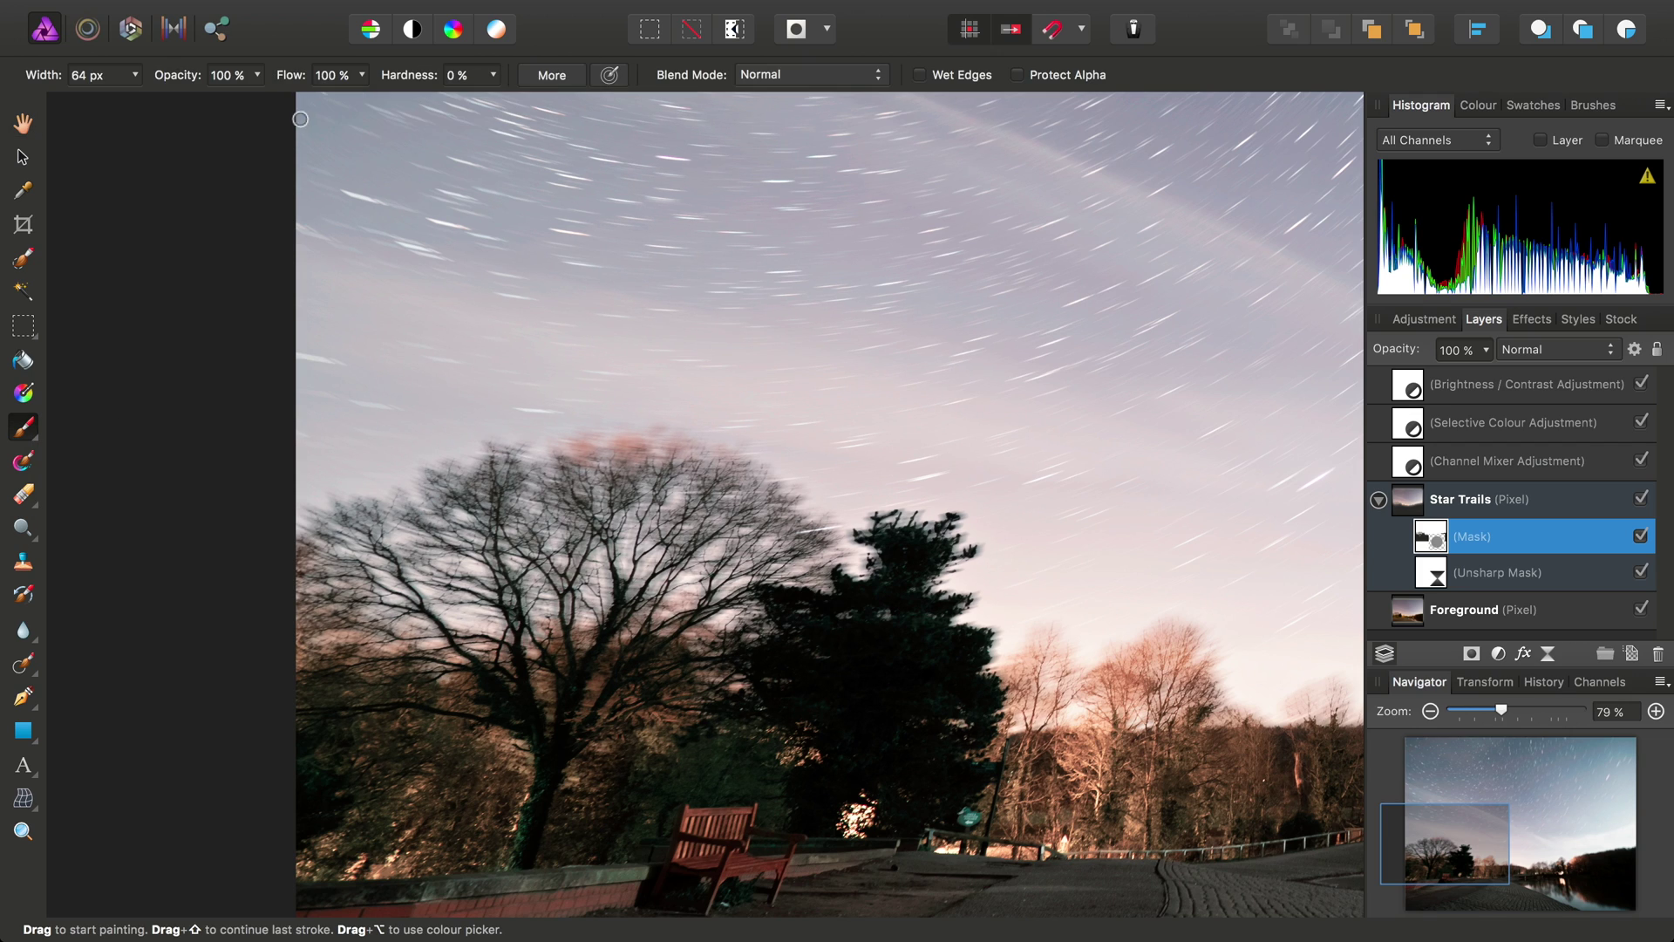
left_click(138, 76)
left_click_drag(140, 106, 187, 108)
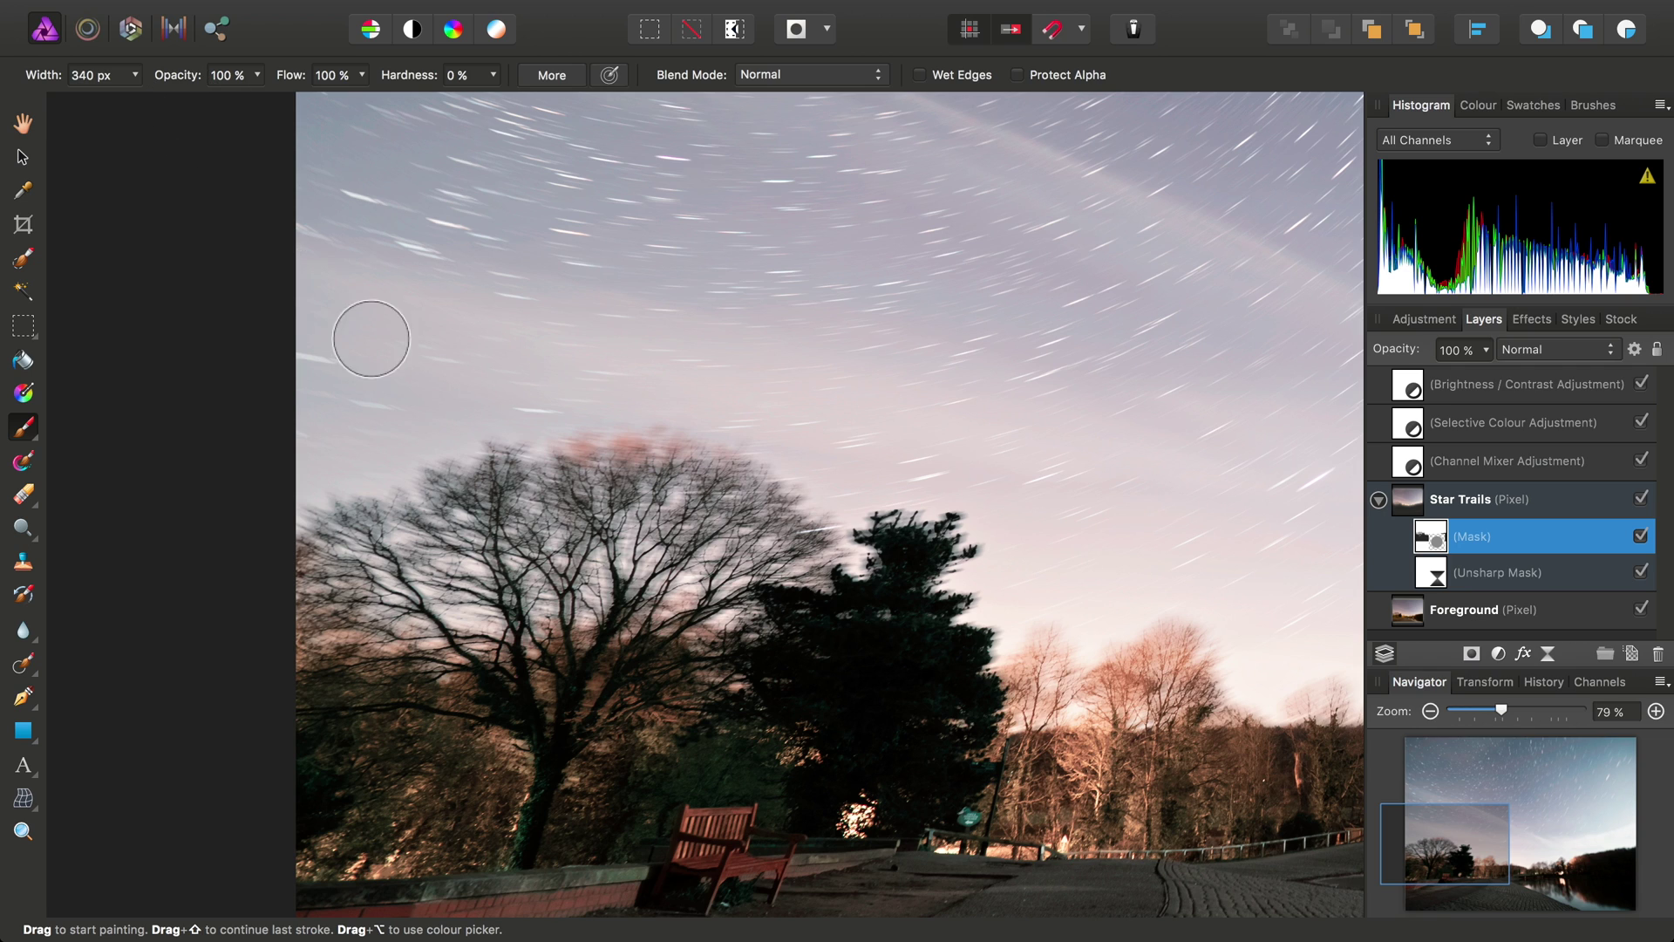
left_click(1477, 105)
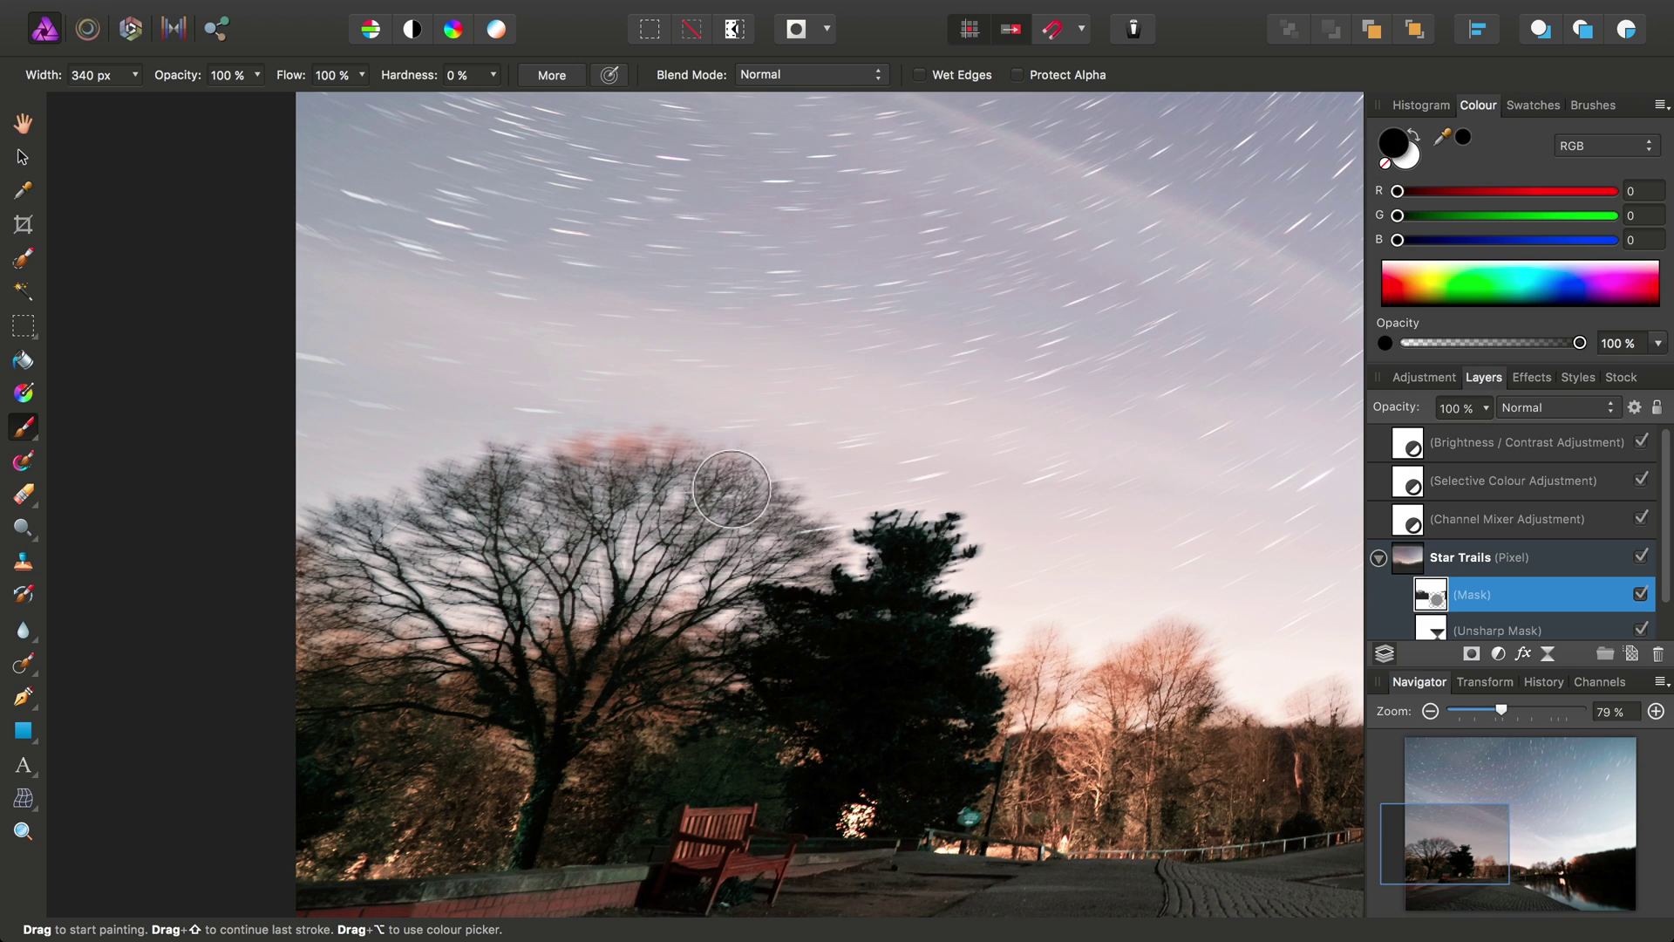
- Paint black on the mask over the large tree and along the right tree line
mouse_move(641, 456)
left_mouse_down()
mouse_move(443, 500)
mouse_move(328, 562)
mouse_move(428, 527)
mouse_move(395, 622)
mouse_move(599, 592)
mouse_move(616, 615)
mouse_move(604, 523)
mouse_move(704, 592)
mouse_move(736, 563)
mouse_move(808, 576)
mouse_move(939, 529)
mouse_move(1001, 686)
mouse_move(1076, 642)
mouse_move(1209, 659)
mouse_move(1129, 695)
mouse_move(998, 691)
mouse_move(800, 645)
mouse_move(717, 604)
mouse_move(786, 569)
mouse_move(840, 575)
mouse_move(688, 462)
mouse_move(636, 468)
mouse_move(677, 455)
mouse_move(524, 466)
mouse_move(562, 543)
mouse_move(702, 515)
mouse_move(614, 540)
mouse_move(448, 532)
mouse_move(391, 562)
mouse_move(322, 563)
mouse_move(400, 512)
mouse_move(307, 527)
mouse_move(444, 576)
mouse_move(371, 645)
mouse_move(394, 524)
mouse_move(598, 456)
mouse_move(683, 463)
mouse_move(710, 485)
mouse_move(404, 597)
mouse_move(613, 619)
mouse_move(662, 648)
mouse_move(595, 693)
mouse_move(453, 647)
mouse_move(528, 593)
mouse_move(591, 677)
left_mouse_up()
scroll(593, 679, "right", 15)
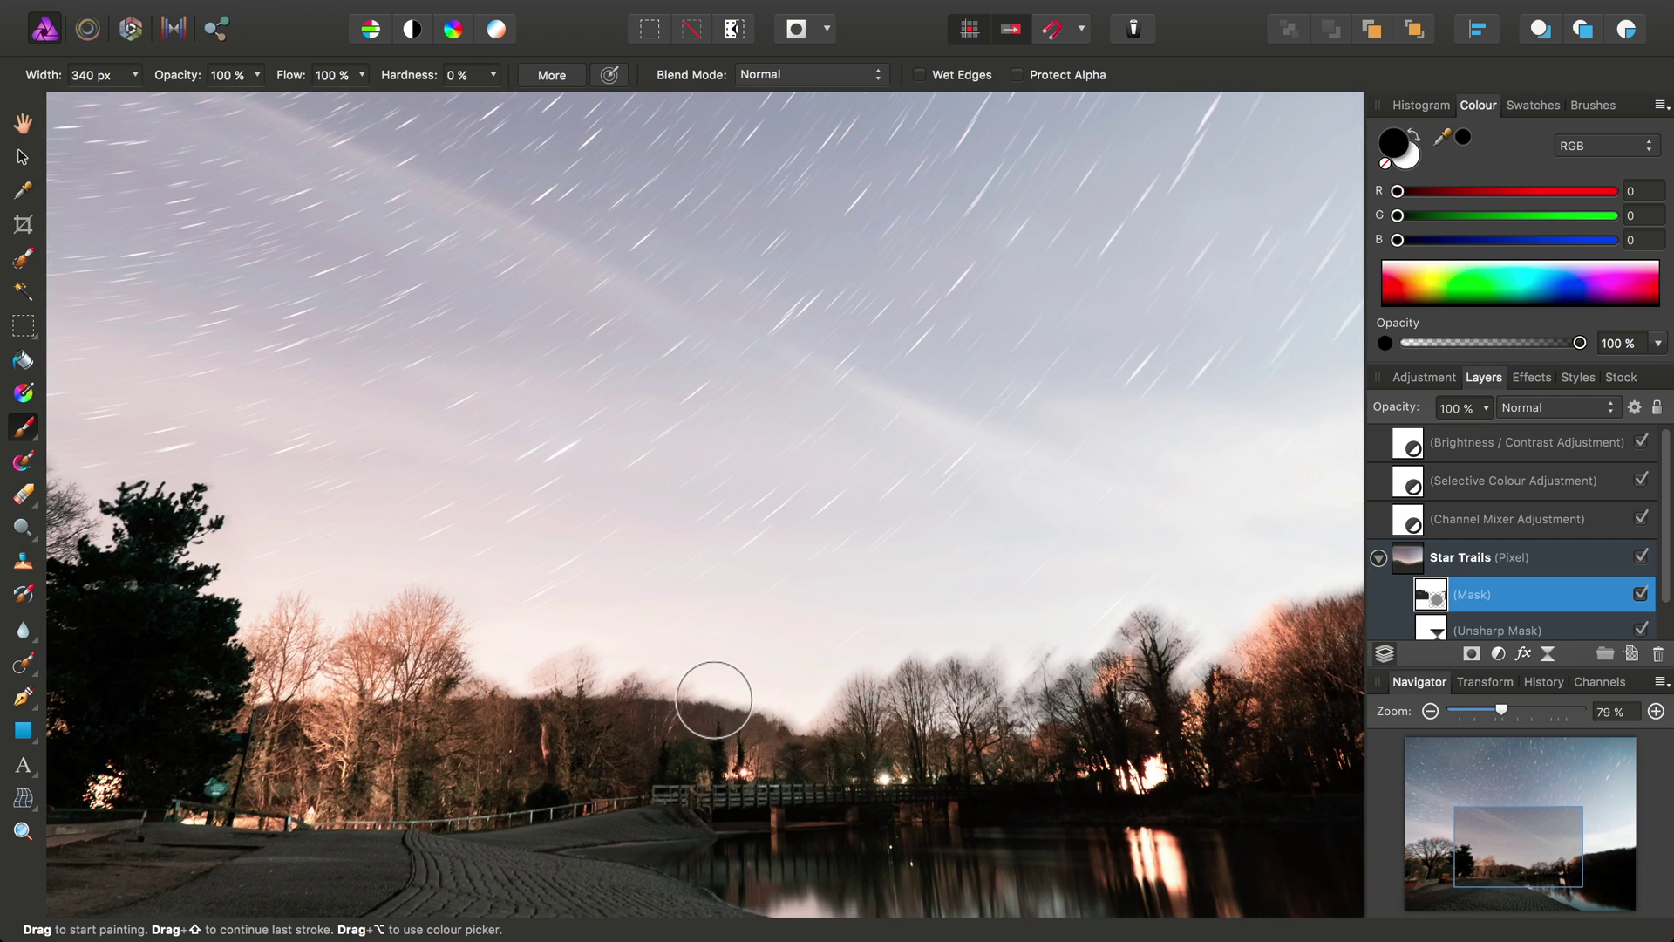
mouse_move(864, 697)
left_mouse_down()
mouse_move(1009, 678)
mouse_move(850, 681)
mouse_move(820, 702)
mouse_move(1024, 686)
mouse_move(1165, 631)
mouse_move(1179, 675)
mouse_move(987, 706)
mouse_move(1084, 673)
left_mouse_up()
scroll(1163, 628, "right", 10)
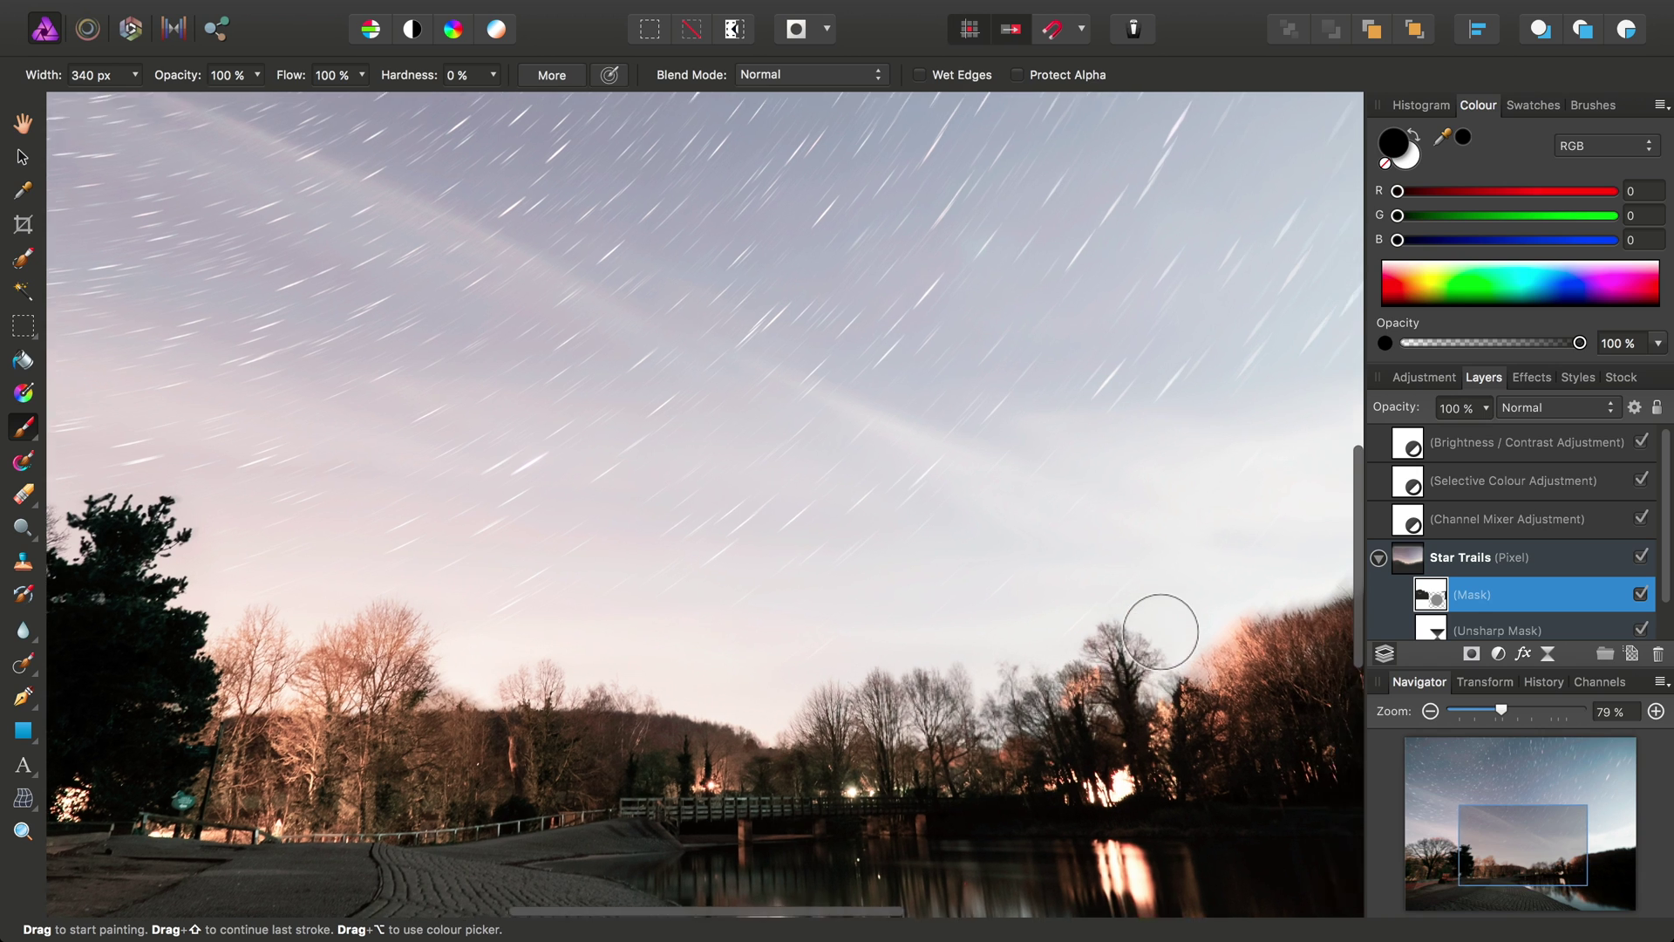
scroll(1161, 631, "right", 8)
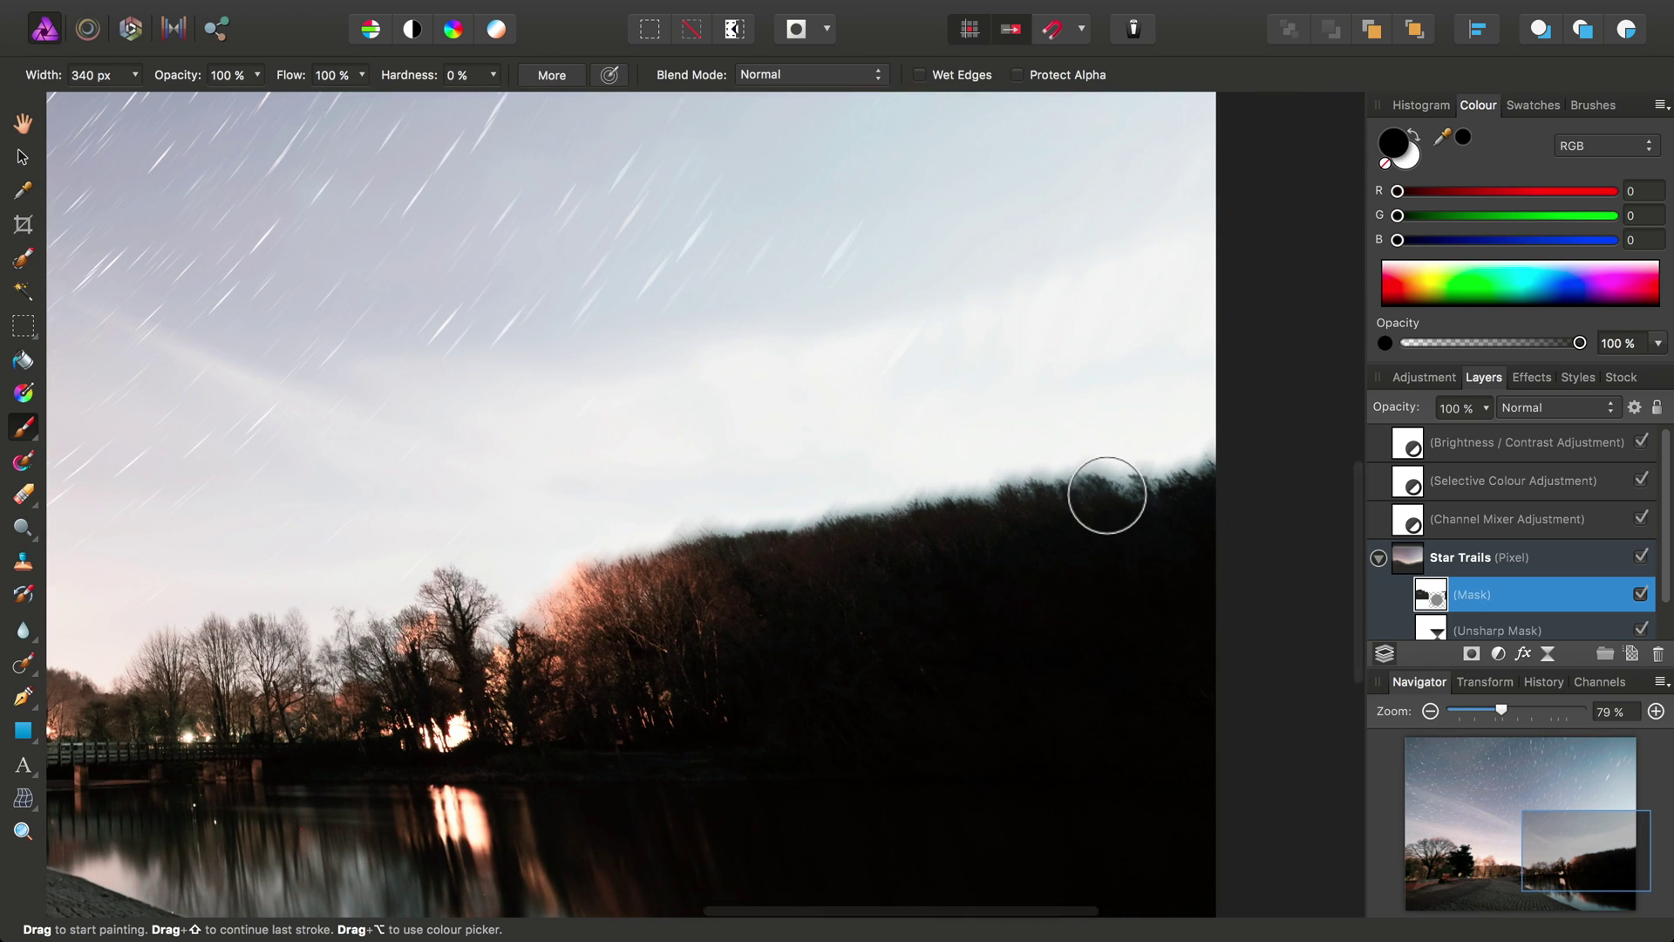
mouse_move(872, 530)
left_mouse_down()
mouse_move(674, 571)
mouse_move(664, 545)
mouse_move(709, 544)
mouse_move(605, 558)
mouse_move(541, 629)
mouse_move(489, 619)
mouse_move(462, 682)
mouse_move(569, 611)
mouse_move(498, 617)
left_mouse_up()
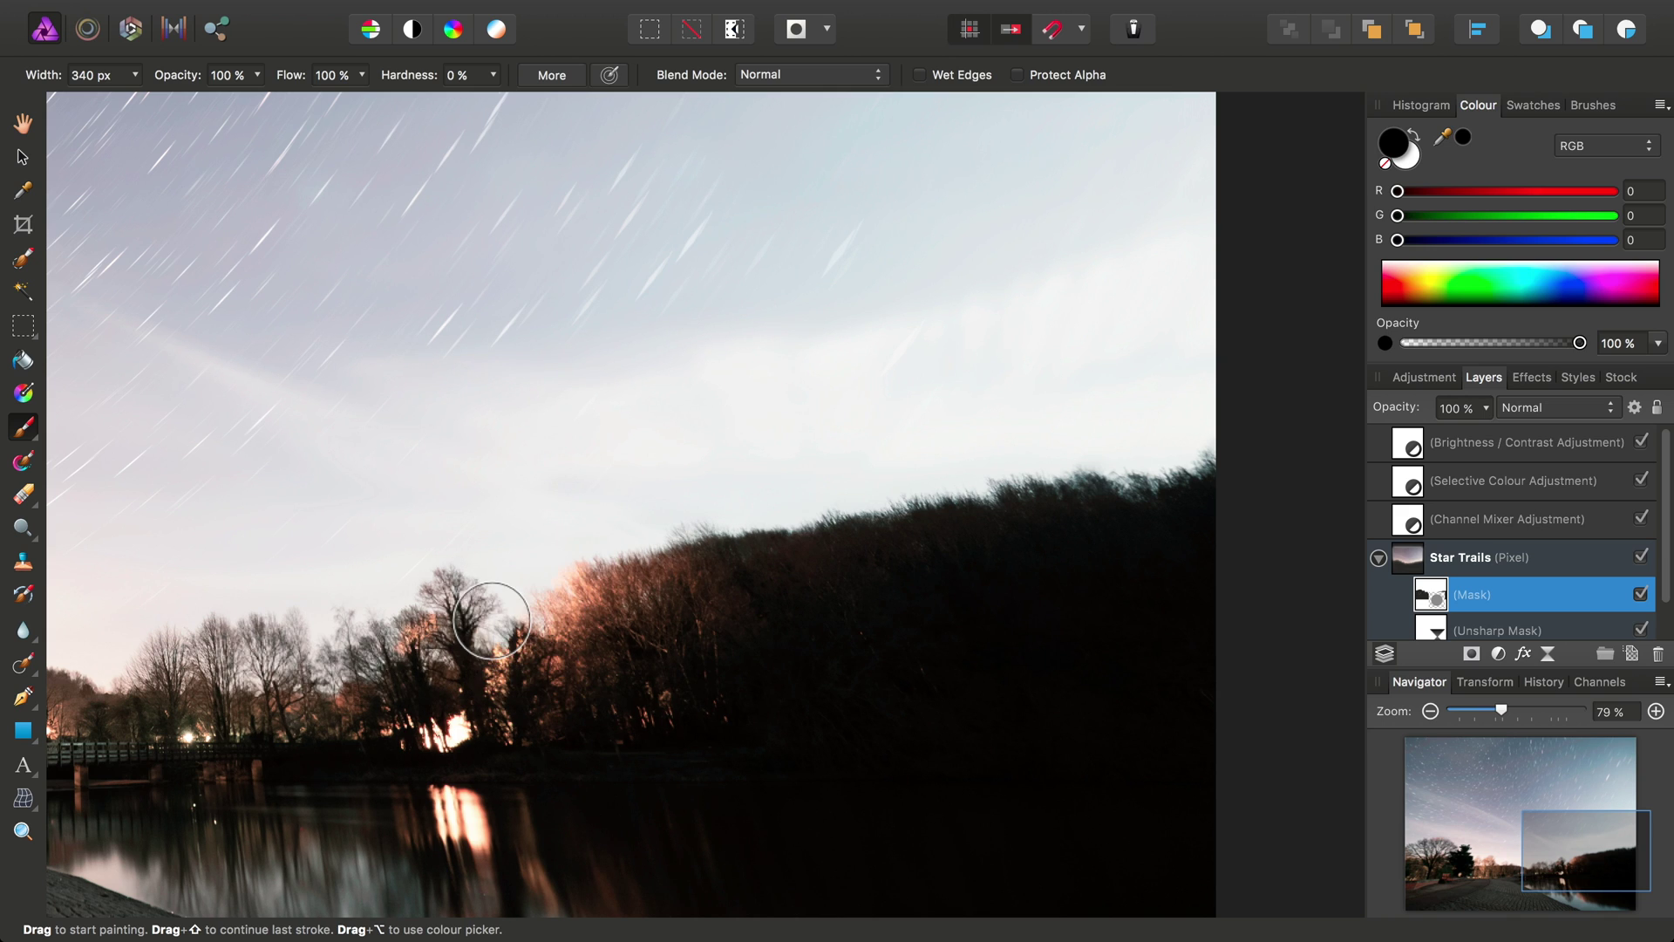
- Switch to the Hand tool and zoom to fit the whole star-trail composite with Cmd+0
left_click(23, 124)
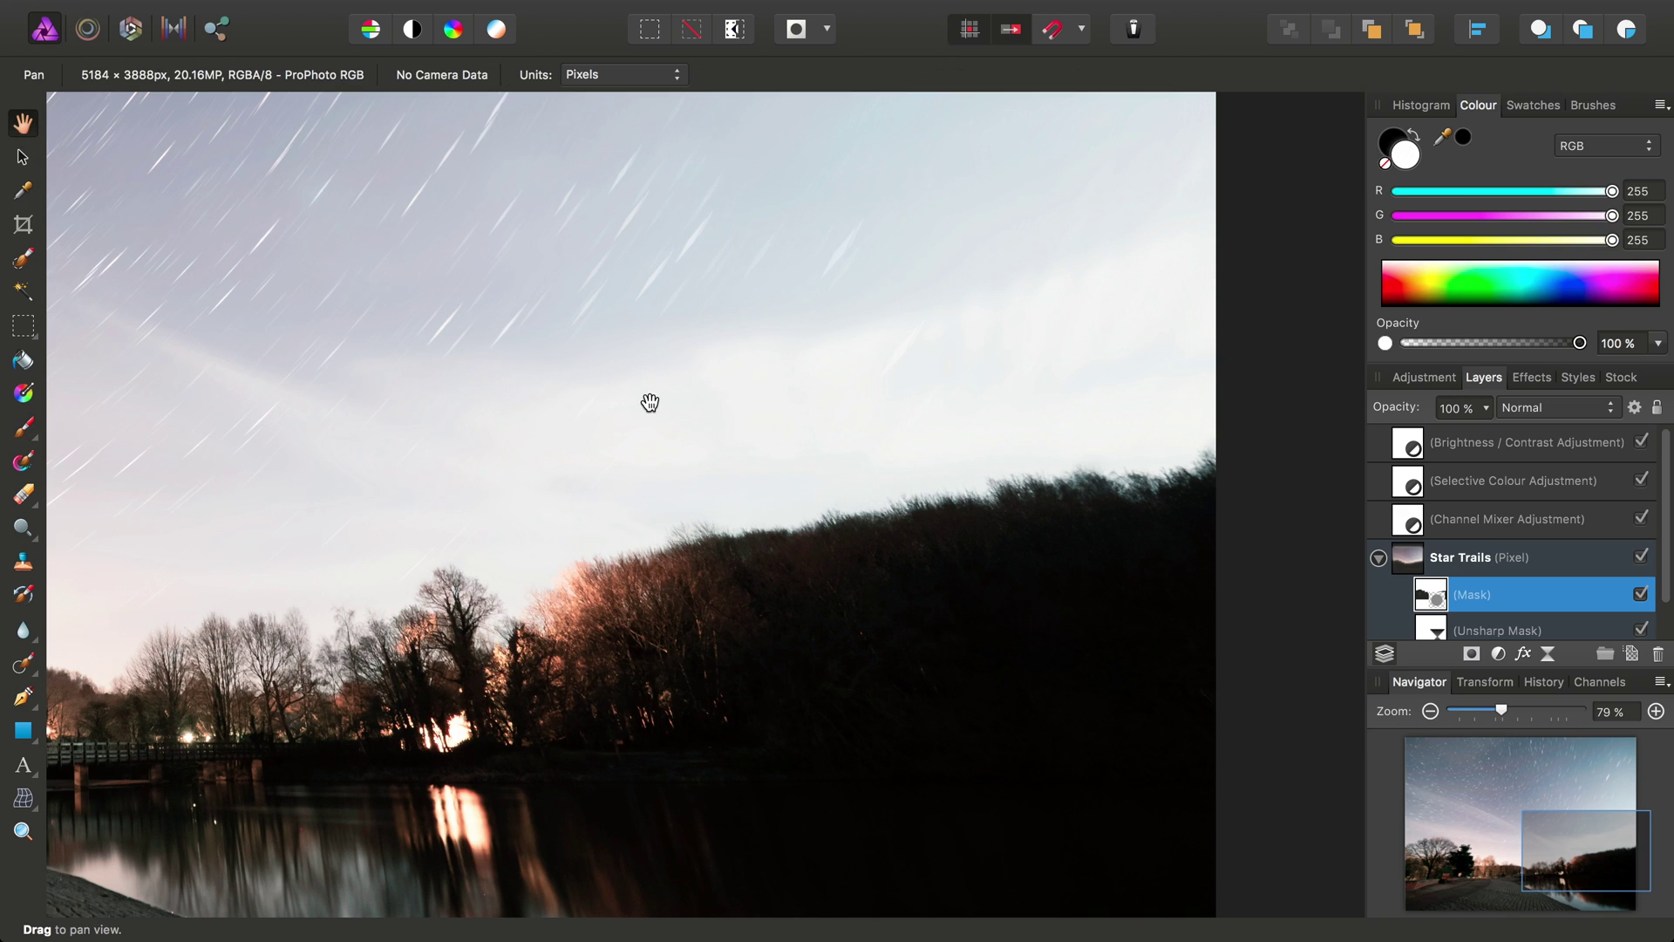
key("super+0")
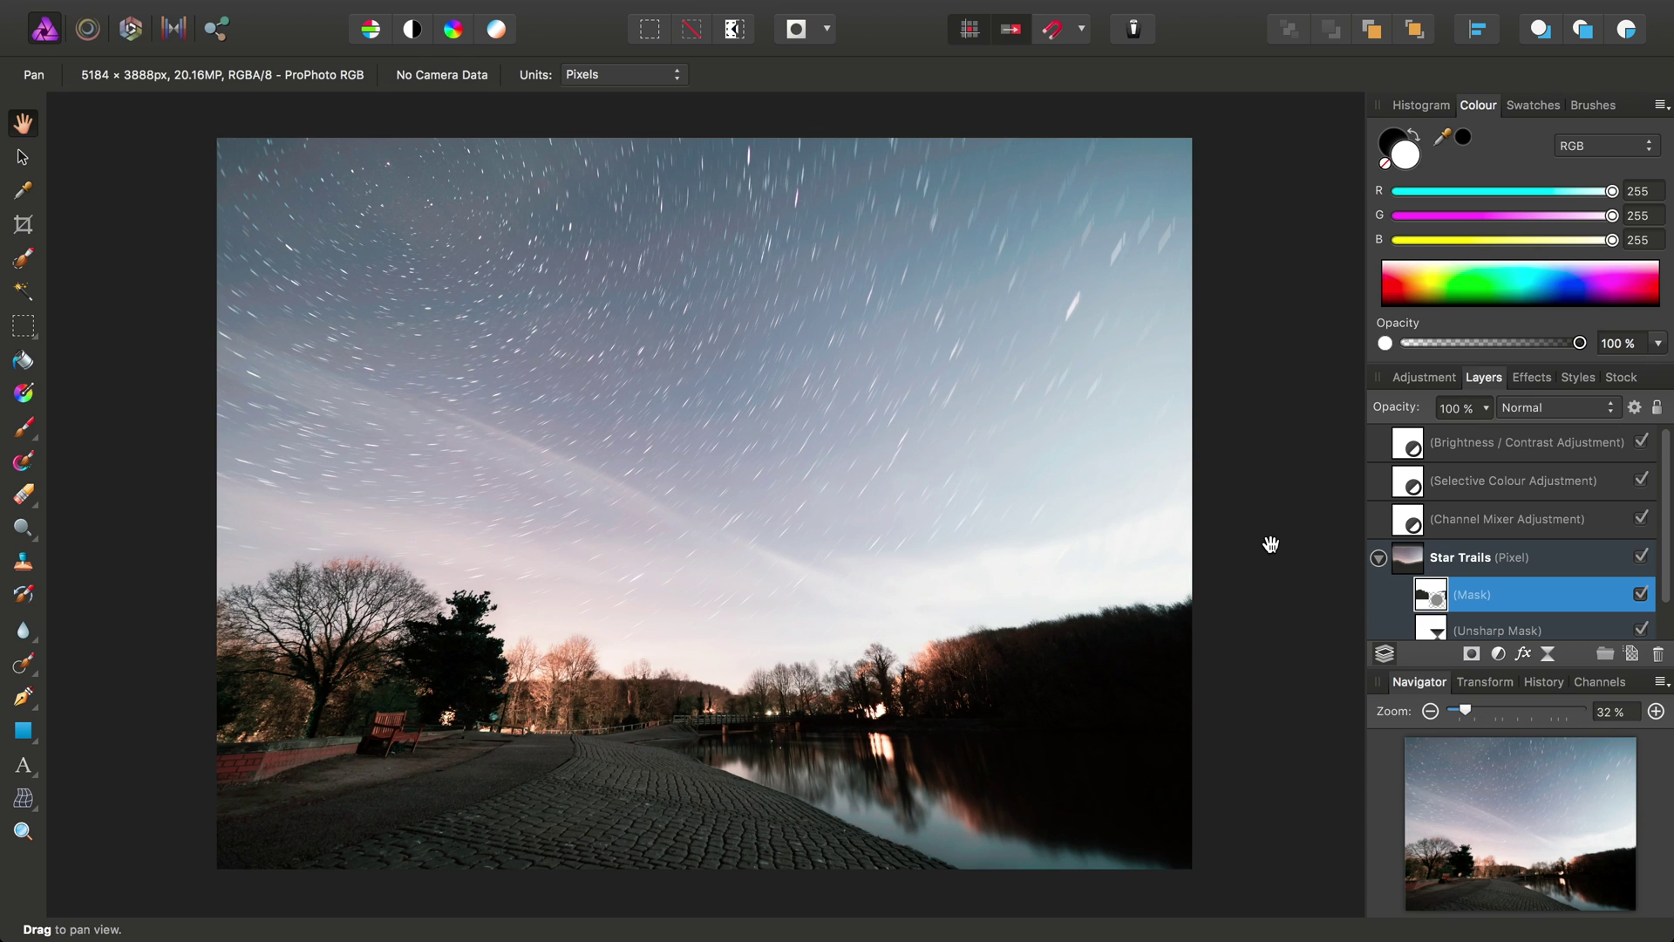